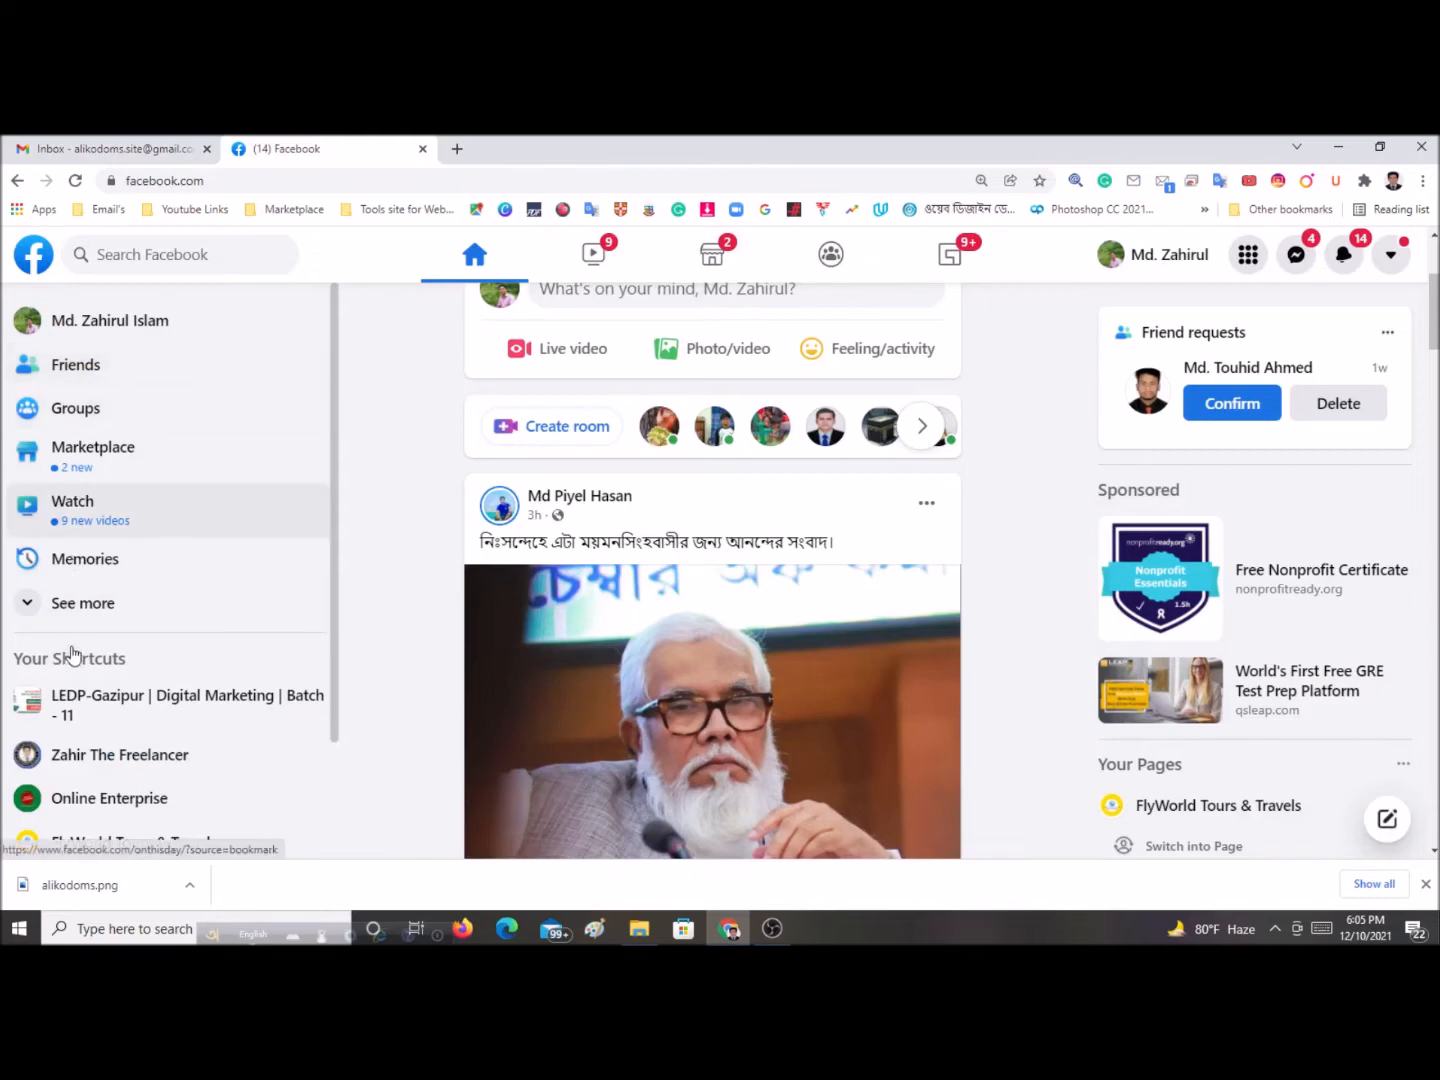
# Expand the sidebar shortcuts, go to Pages, and start creating a new Page
pyautogui.click(110, 603)
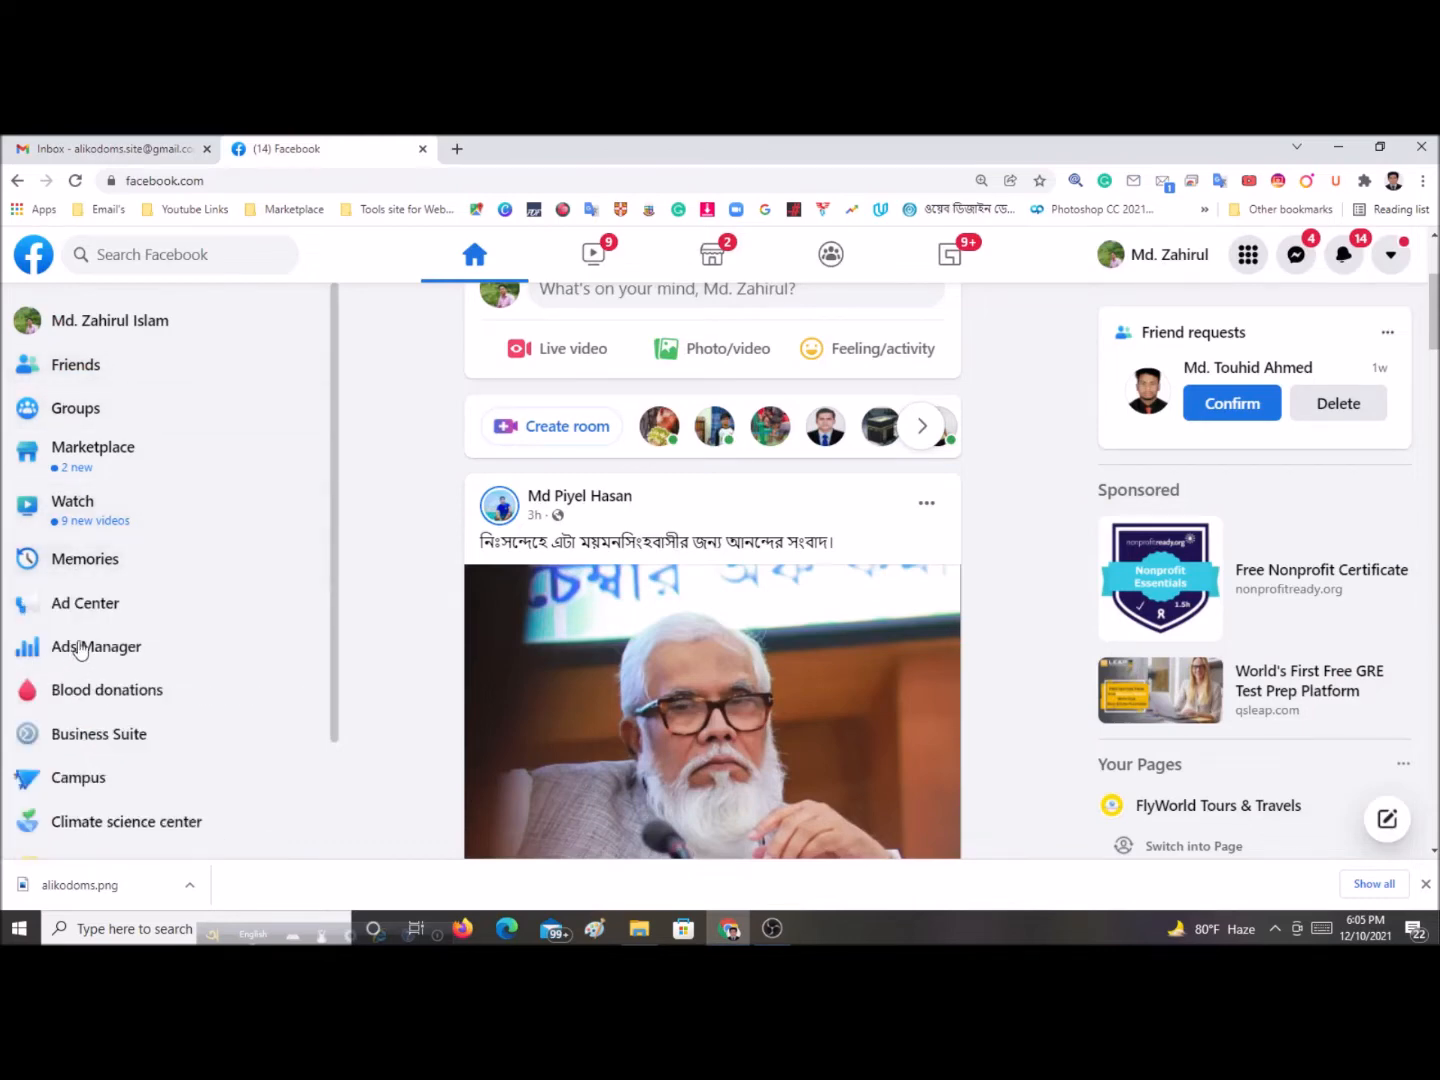
pyautogui.scroll(-5, 90, 690)
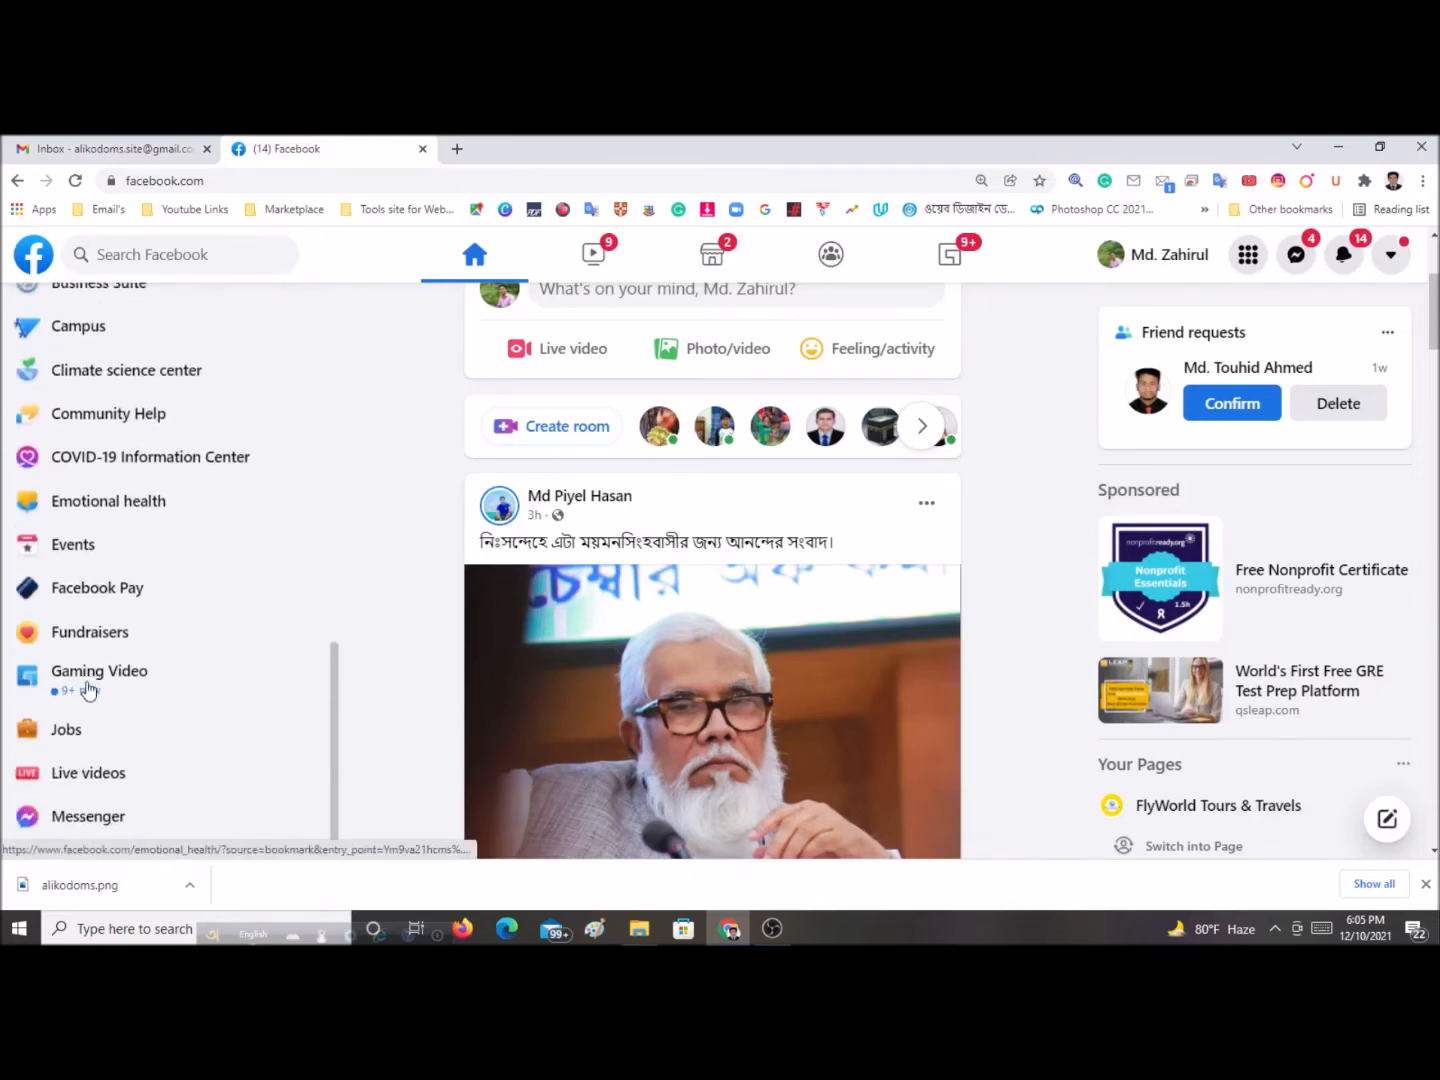
pyautogui.scroll(-4, 87, 700)
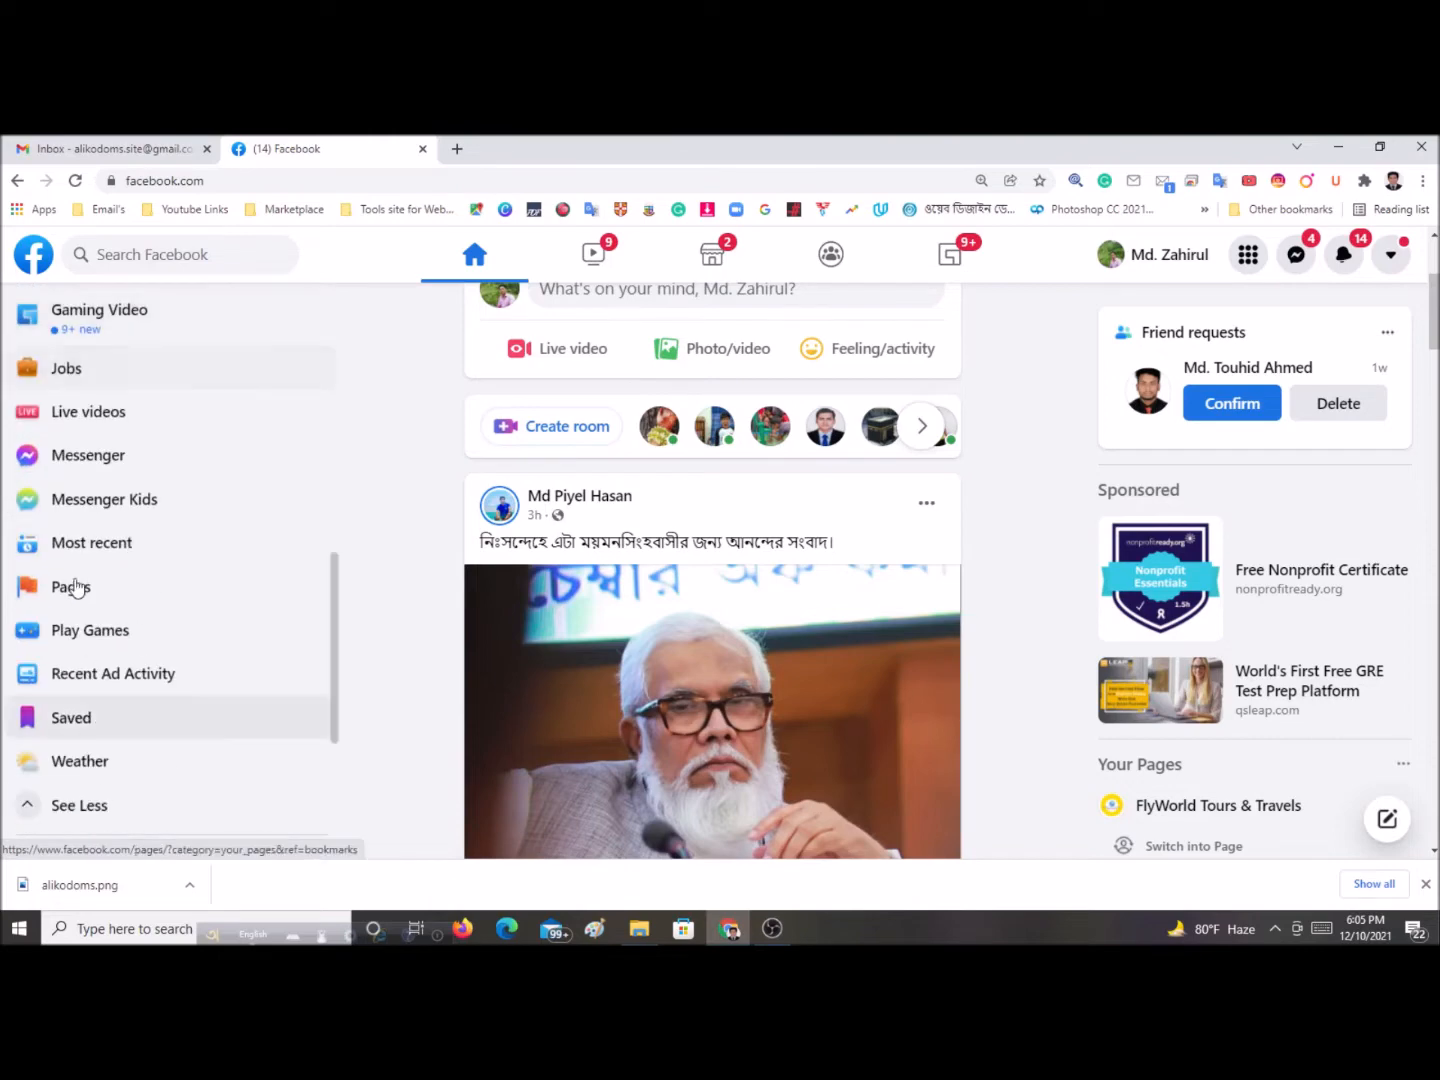
pyautogui.click(72, 588)
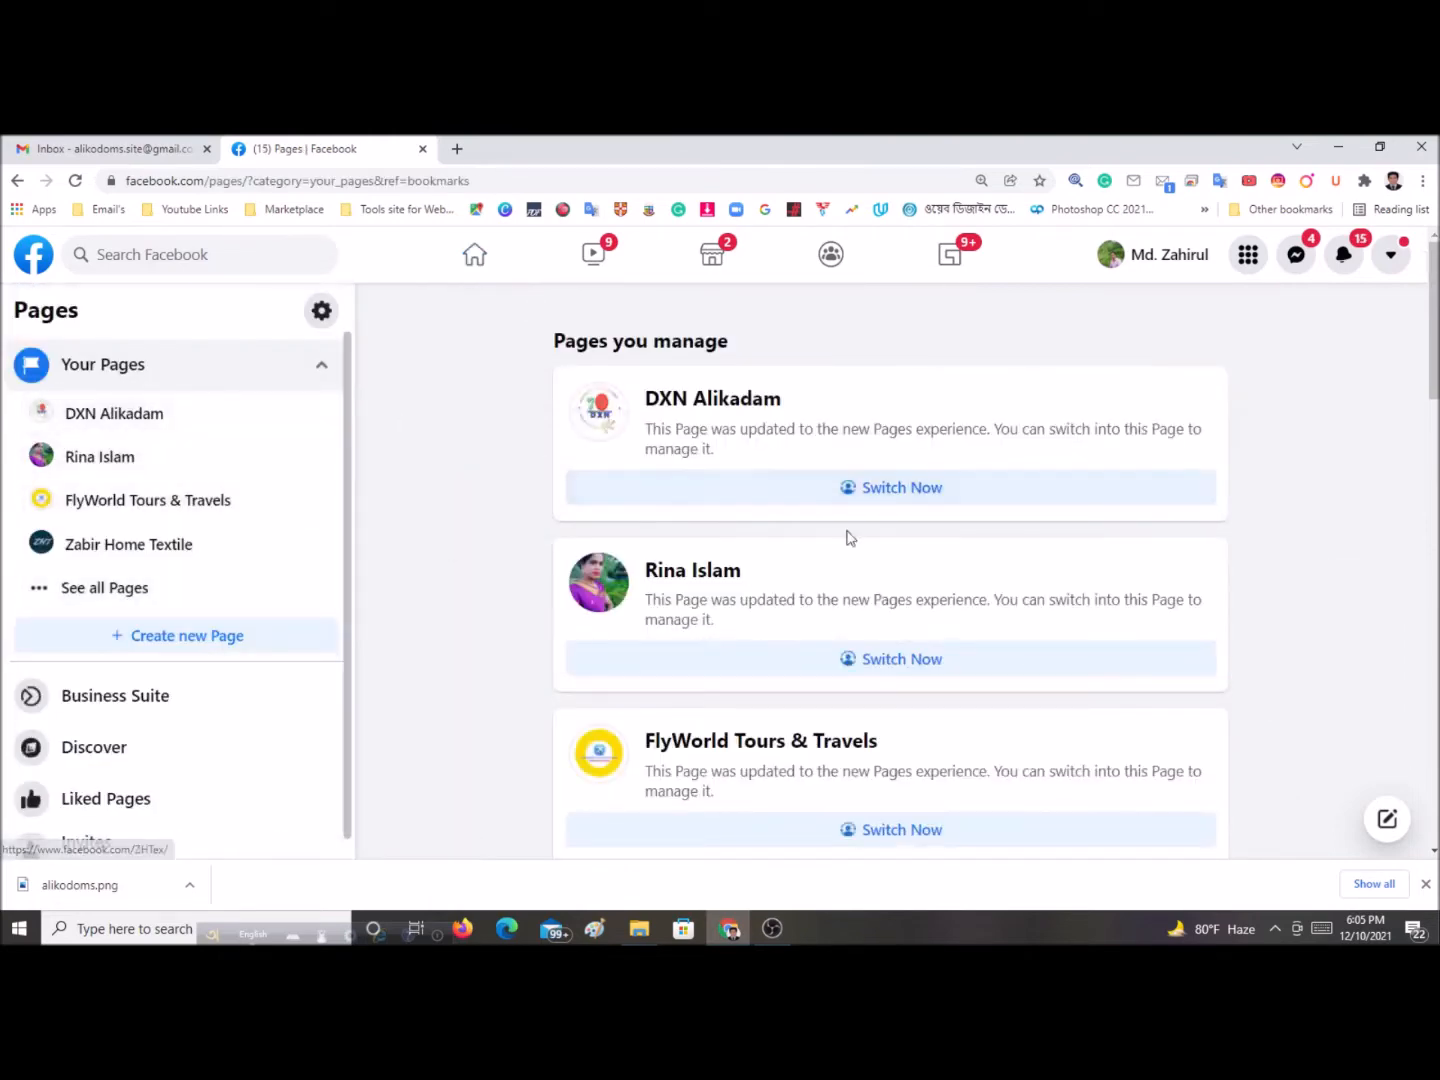
pyautogui.click(160, 635)
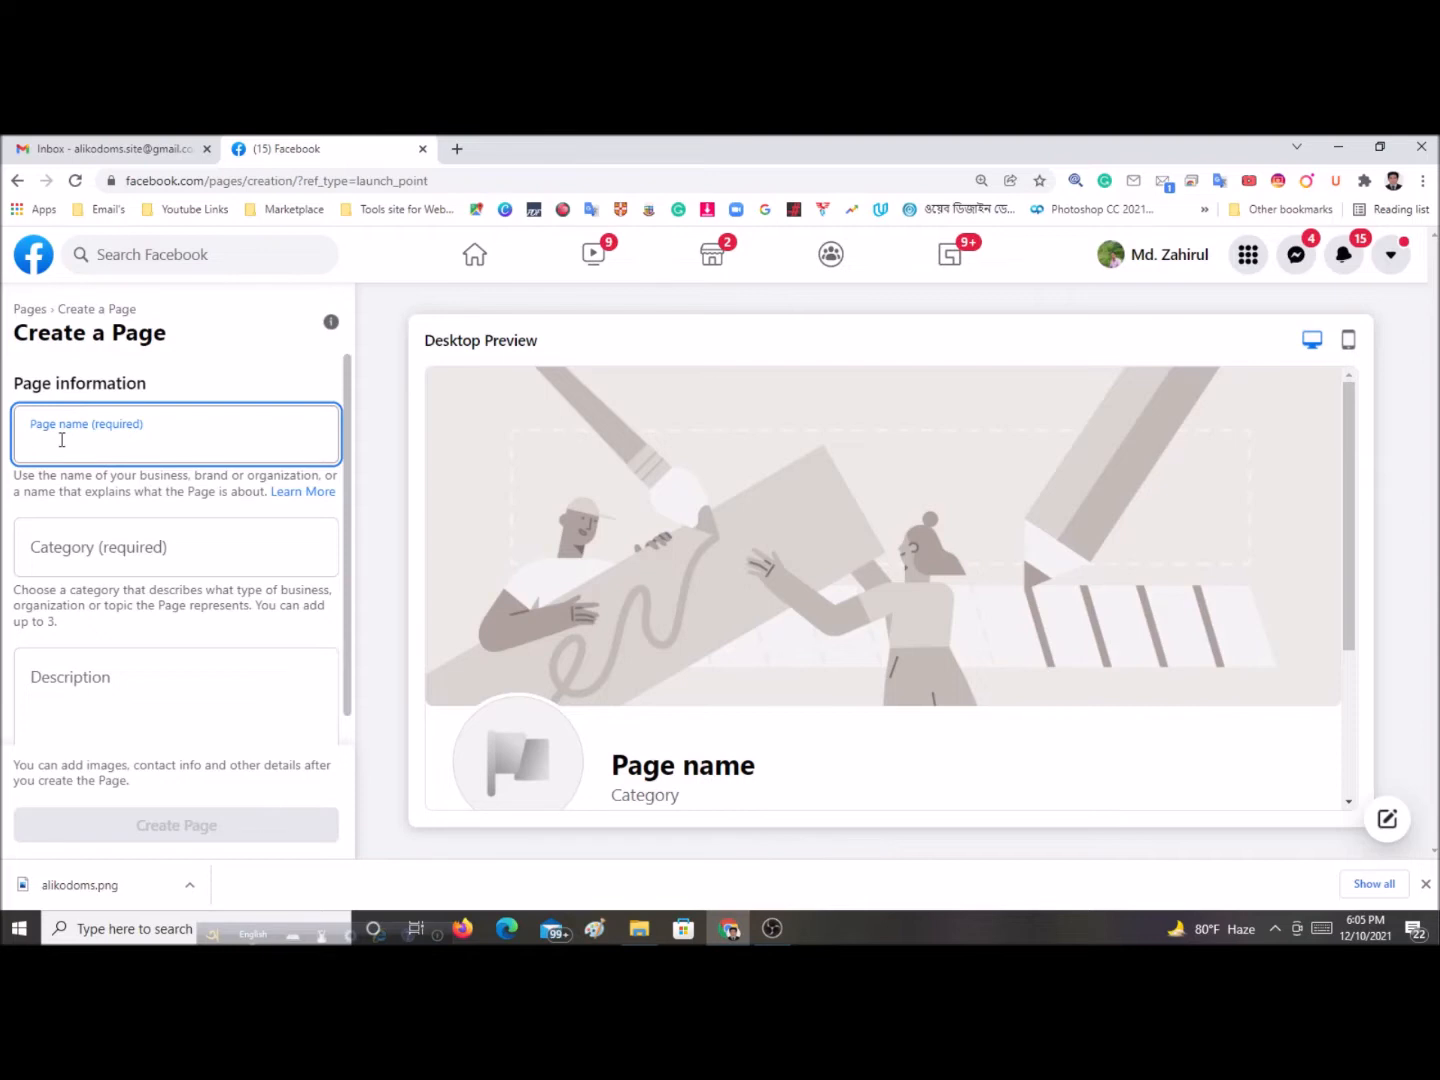
# Name the Page 'Alikodoms' and pick Shopping Mall as its category from a 'shop' search
pyautogui.write('Aliko')
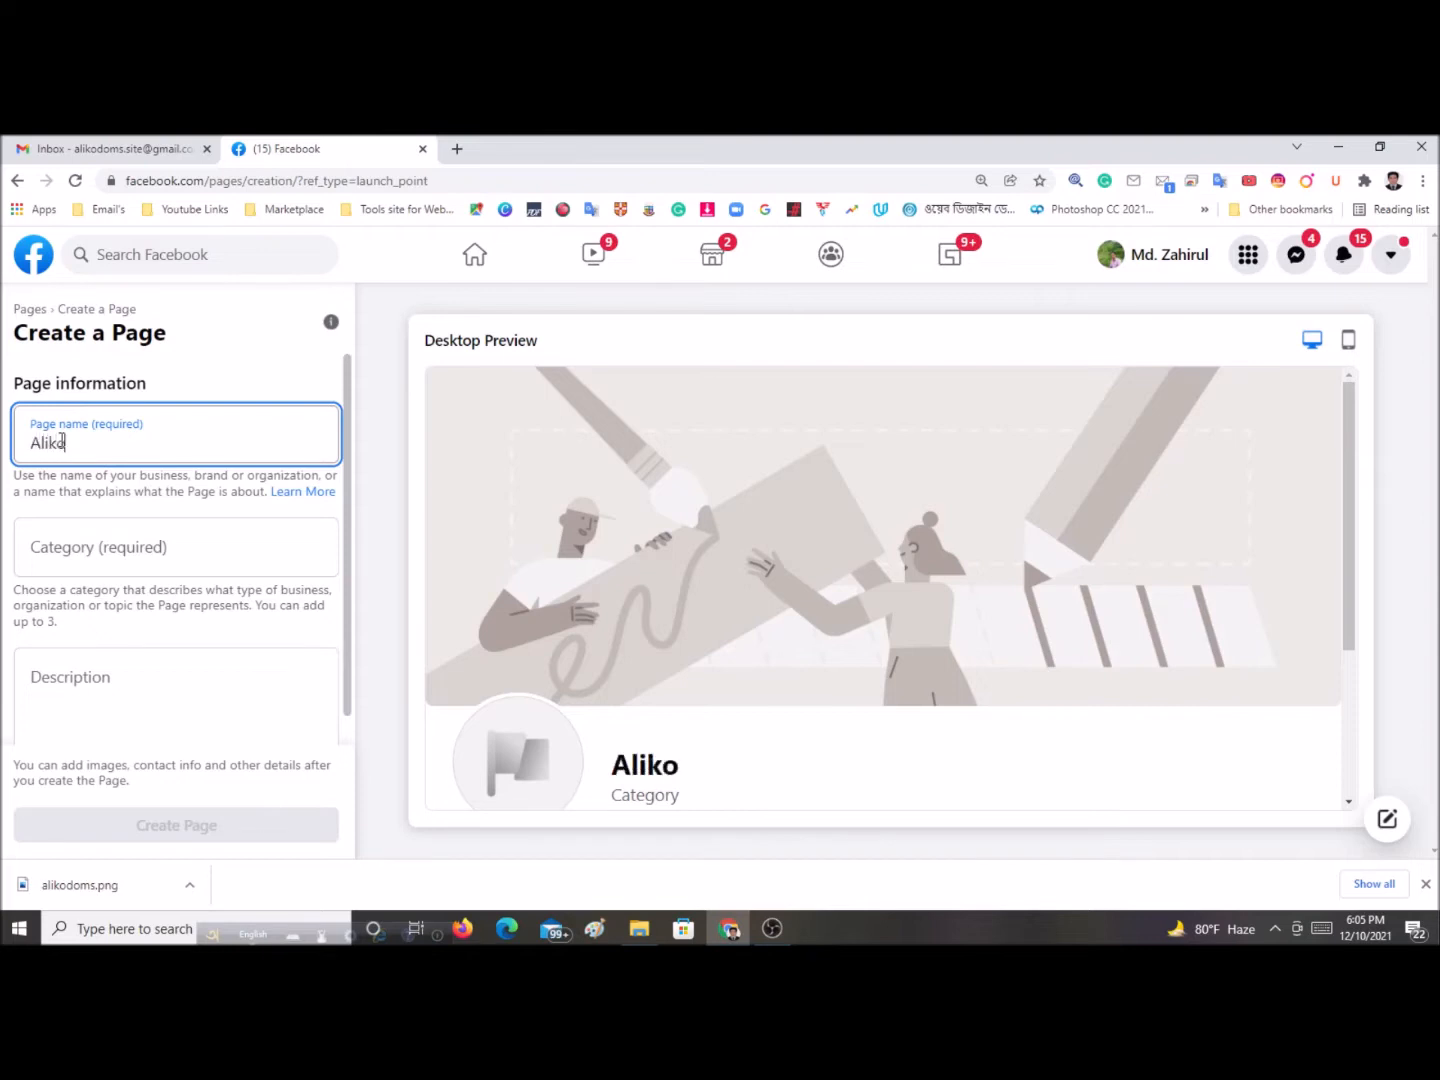
pyautogui.write('doms')
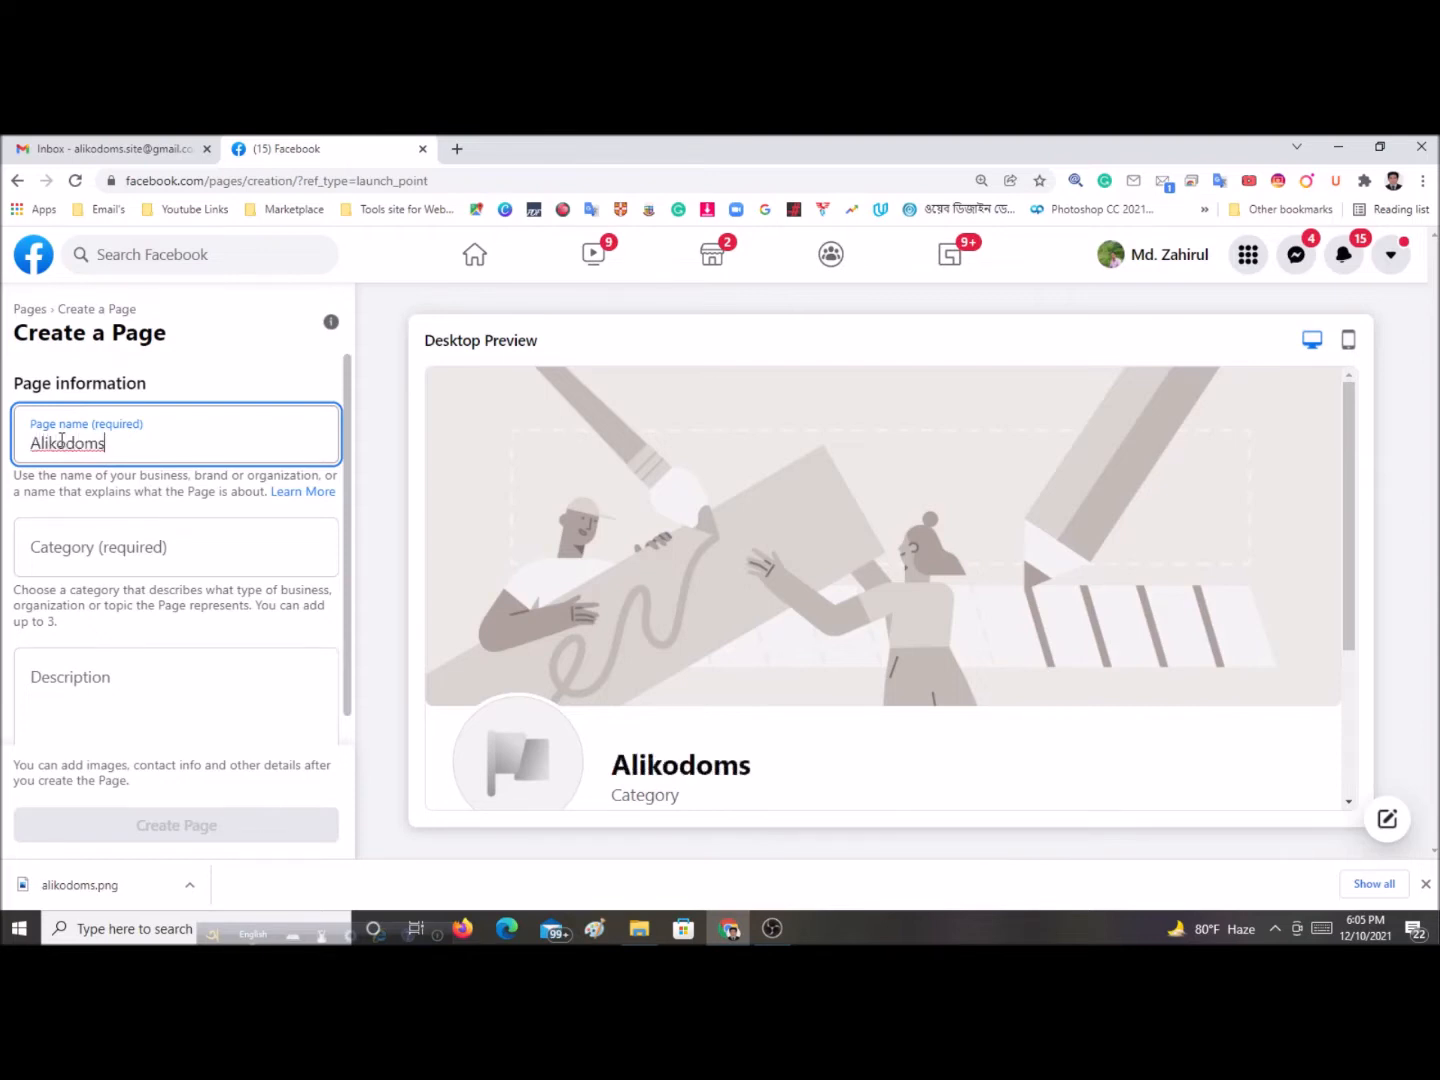
pyautogui.click(90, 544)
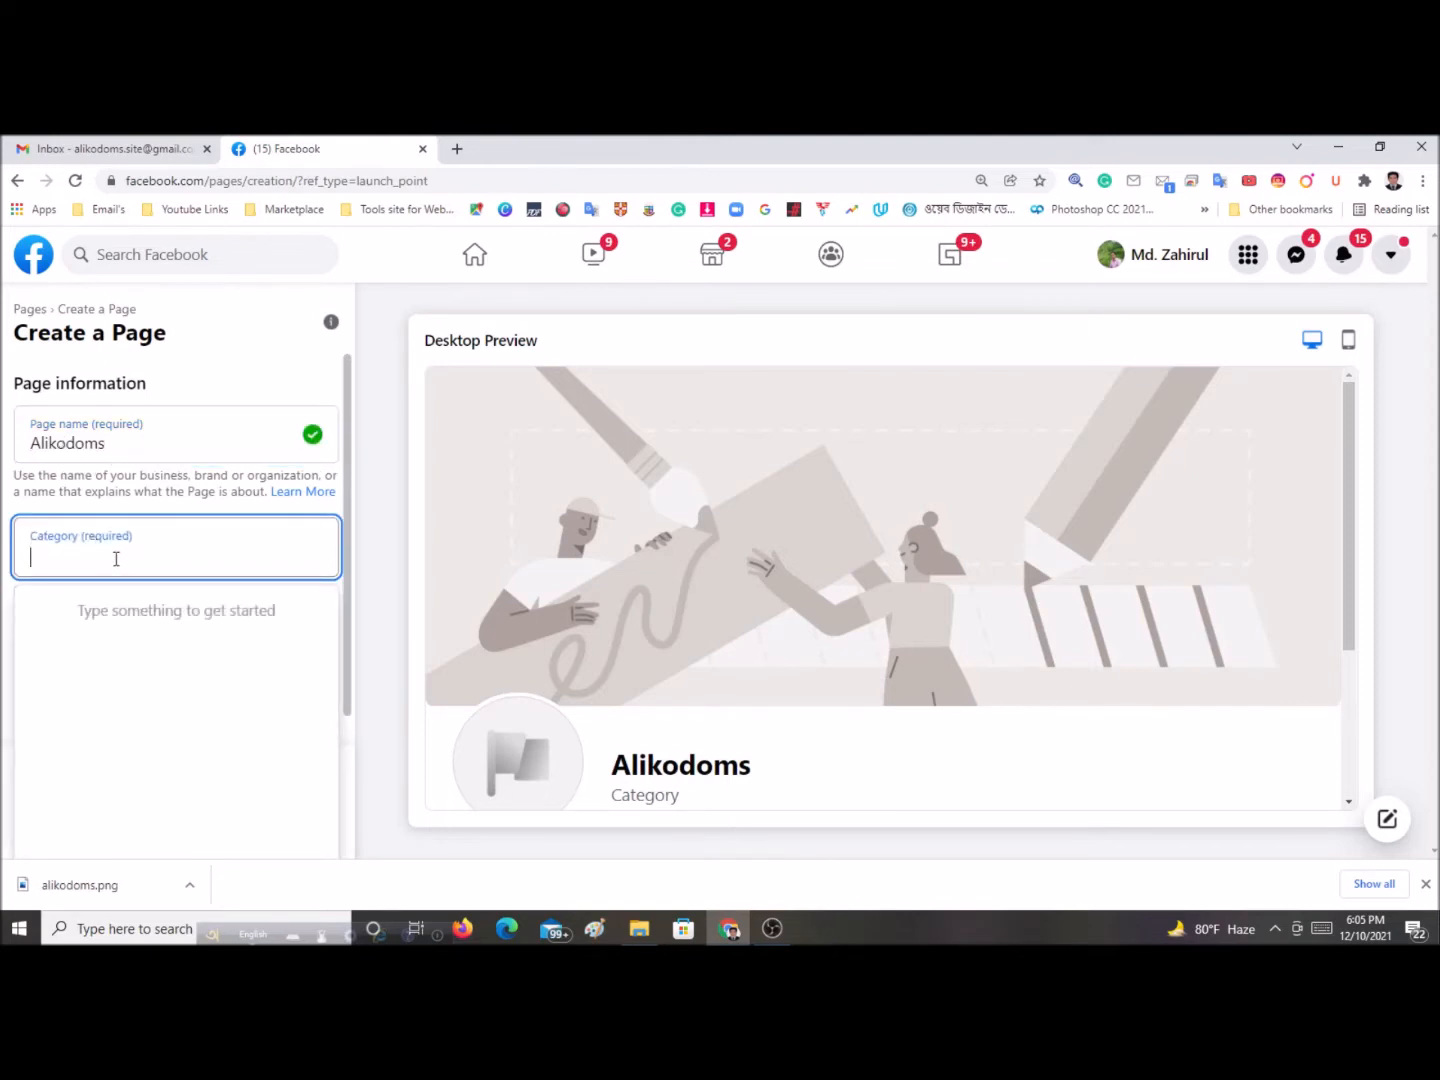
pyautogui.write('e')
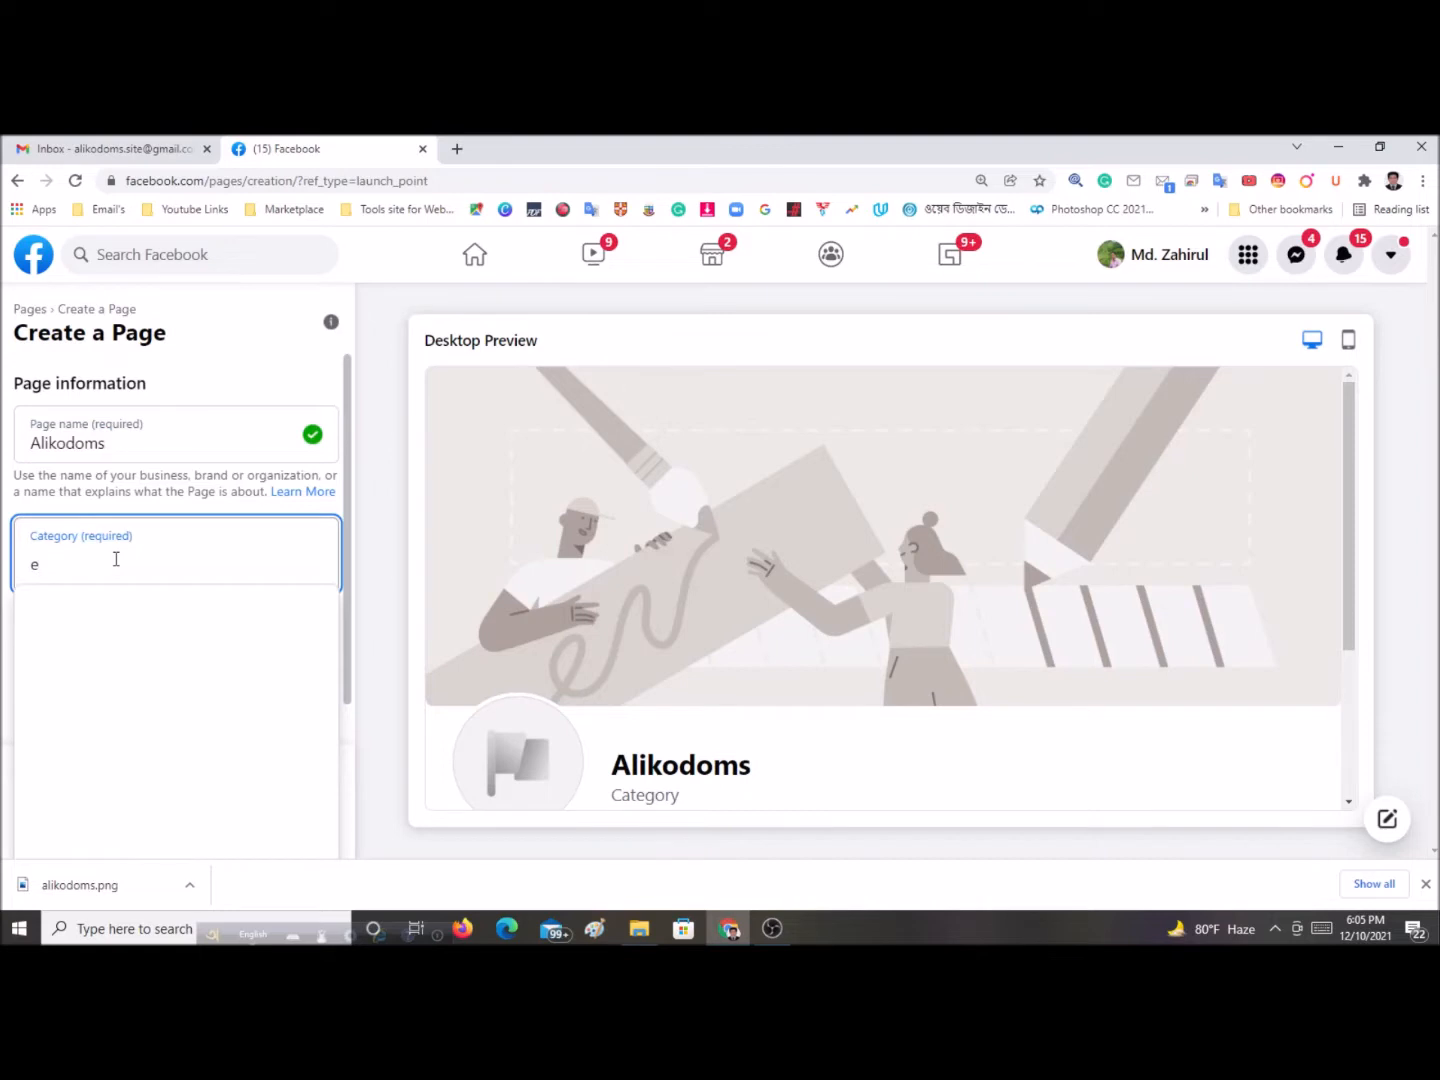
pyautogui.write('m')
pyautogui.press('BackSpace')
pyautogui.write('comm')
pyautogui.press('BackSpace')
pyautogui.press('BackSpace')
pyautogui.press('BackSpace')
pyautogui.press('BackSpace')
pyautogui.press('BackSpace')
pyautogui.write('shop')
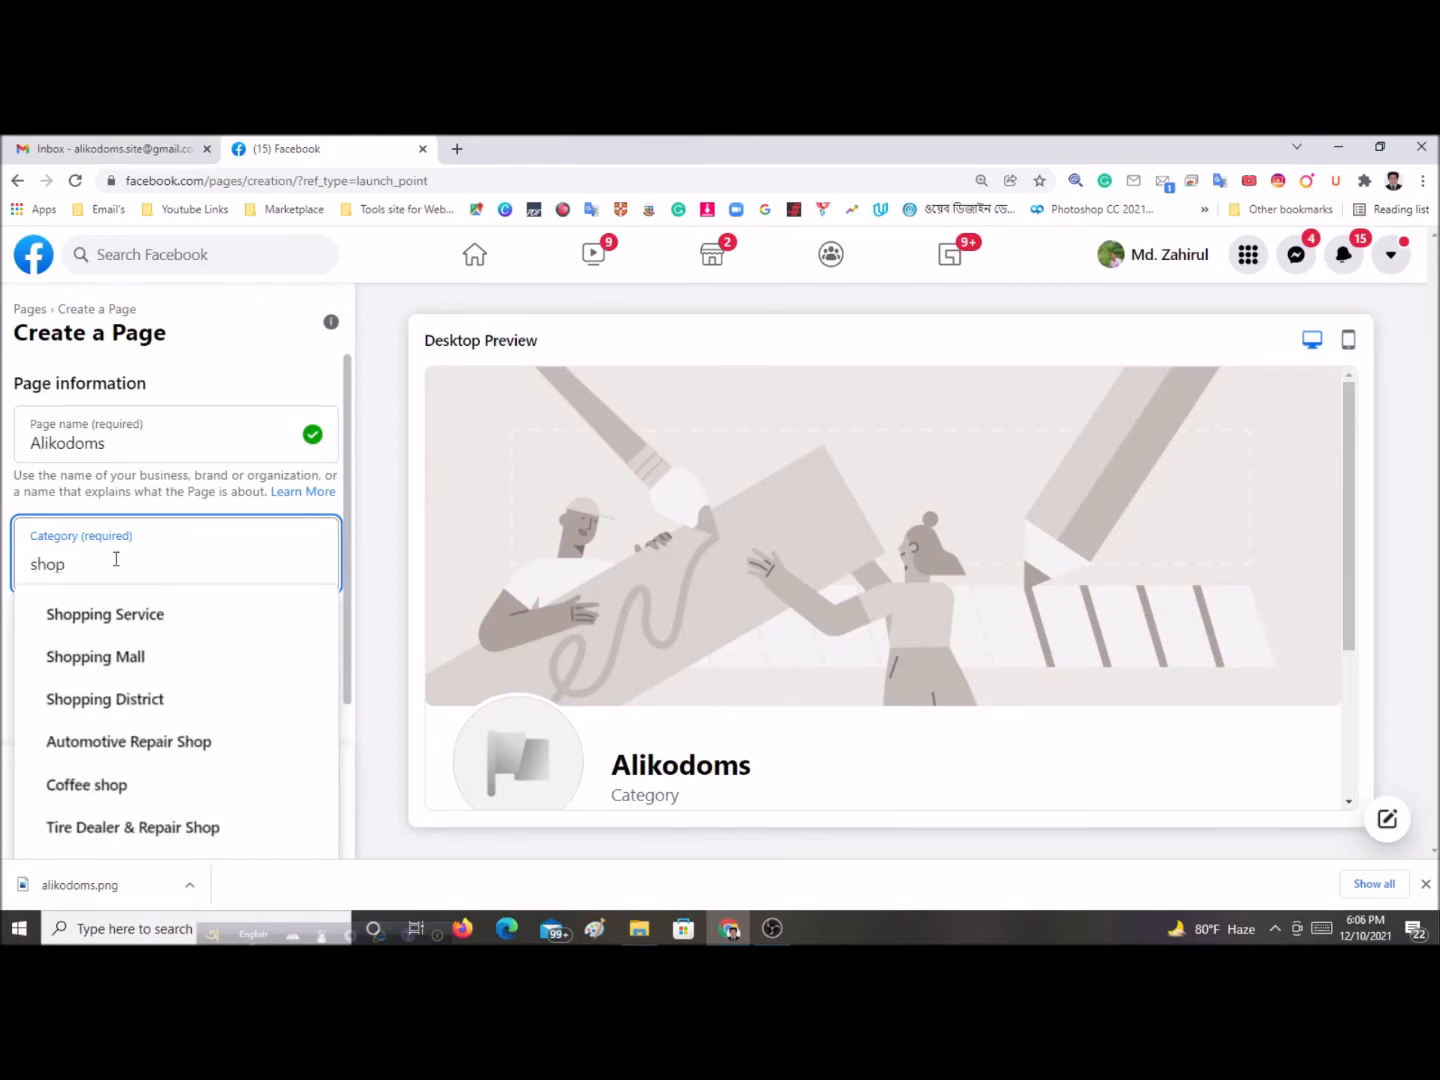
pyautogui.scroll(-1, 122, 641)
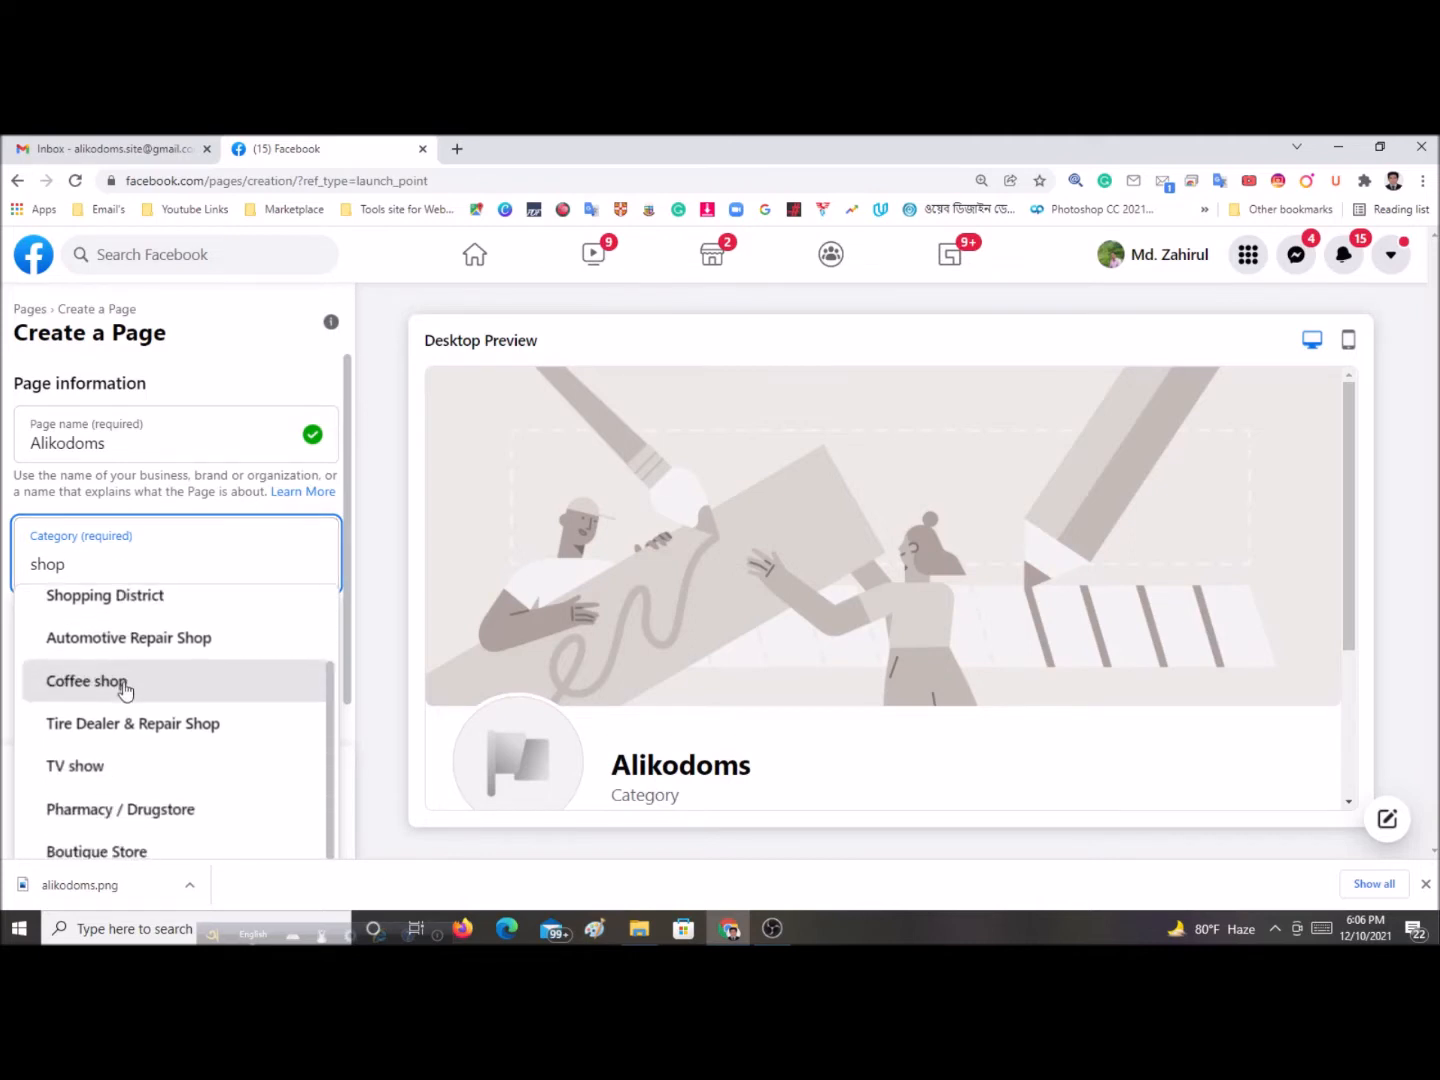
pyautogui.scroll(1, 186, 749)
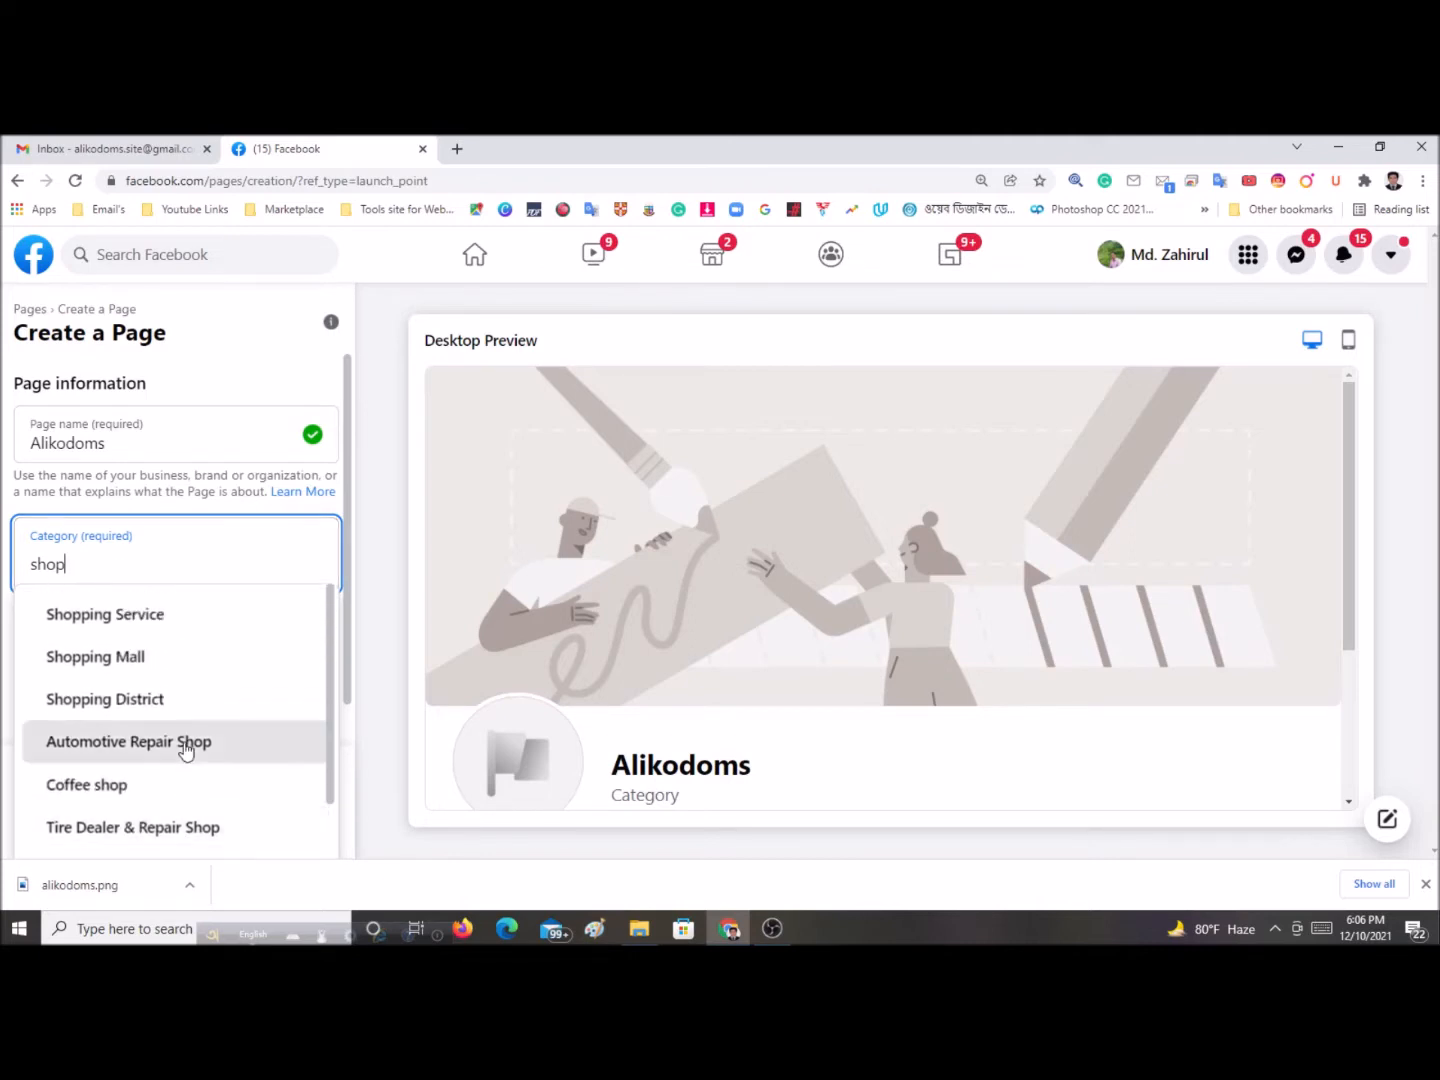
pyautogui.click(104, 658)
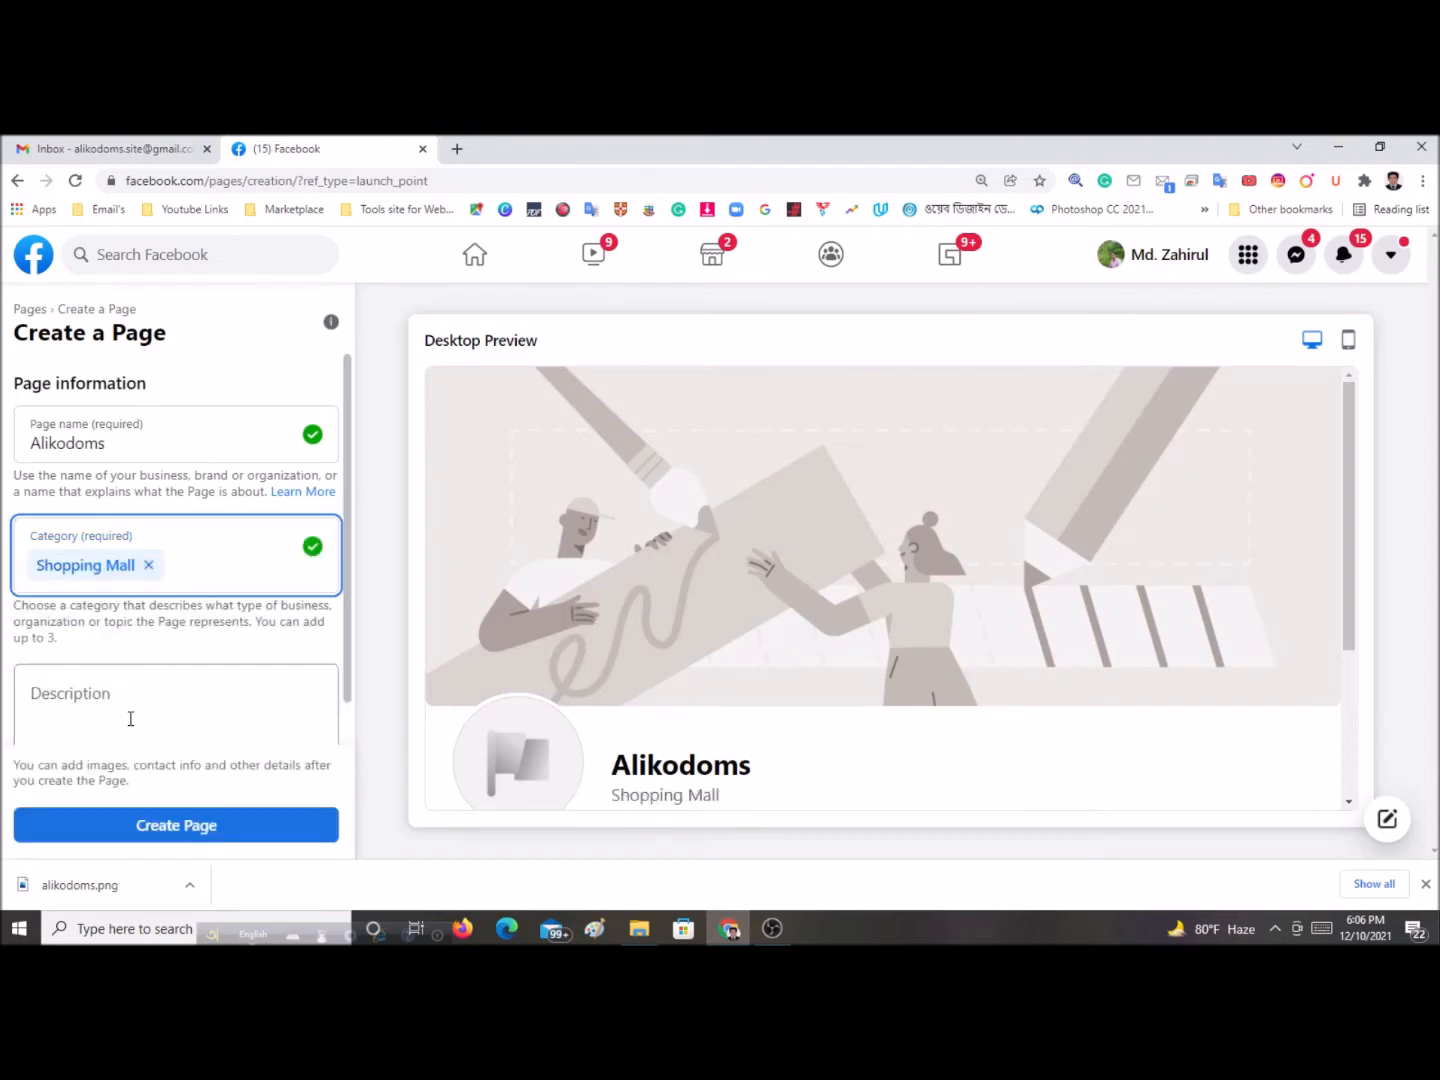
# Add Shopping Service as a second category, re-selecting Shopping Mall after the field was cleared
pyautogui.write('s')
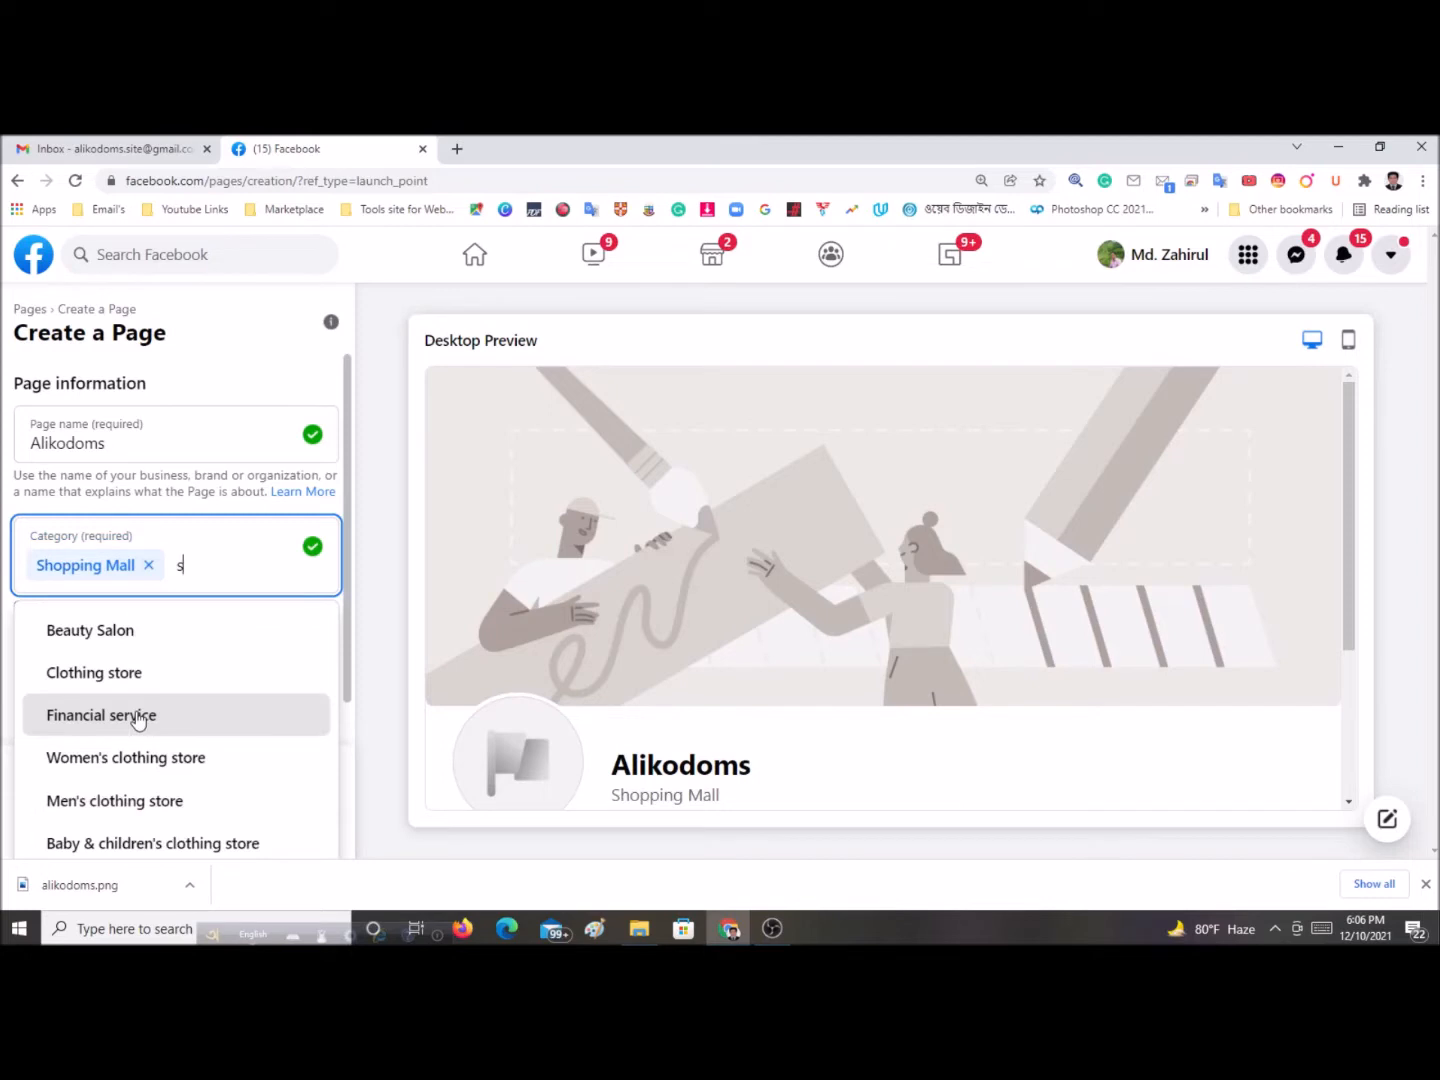
pyautogui.write('hop')
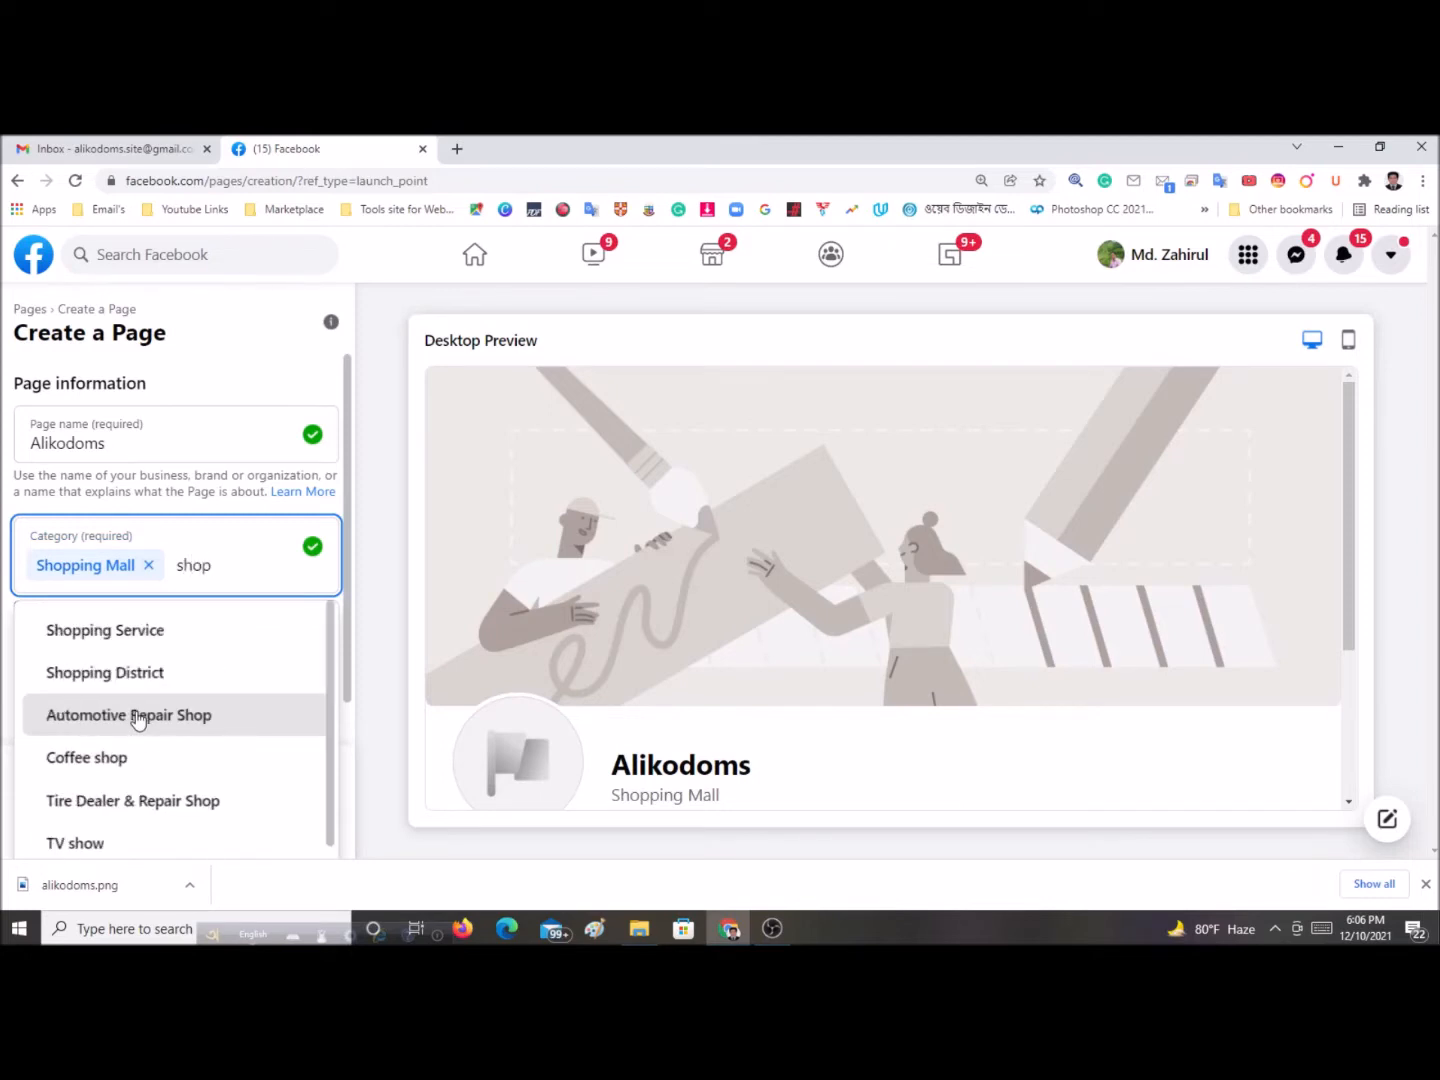
pyautogui.click(138, 630)
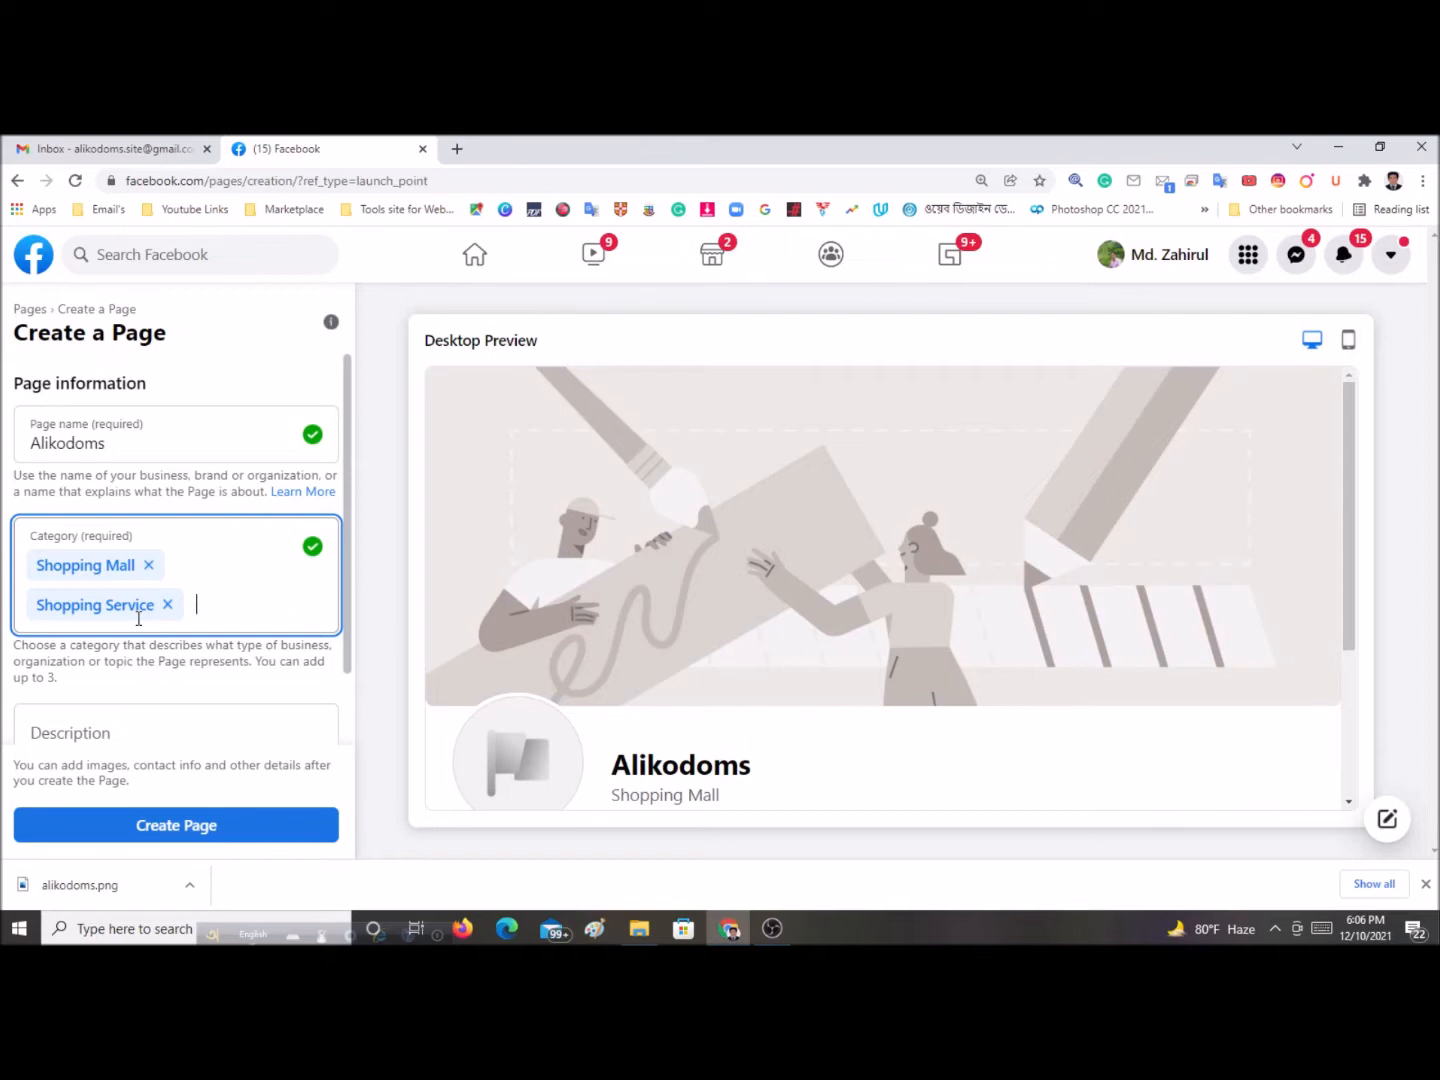
pyautogui.write('o')
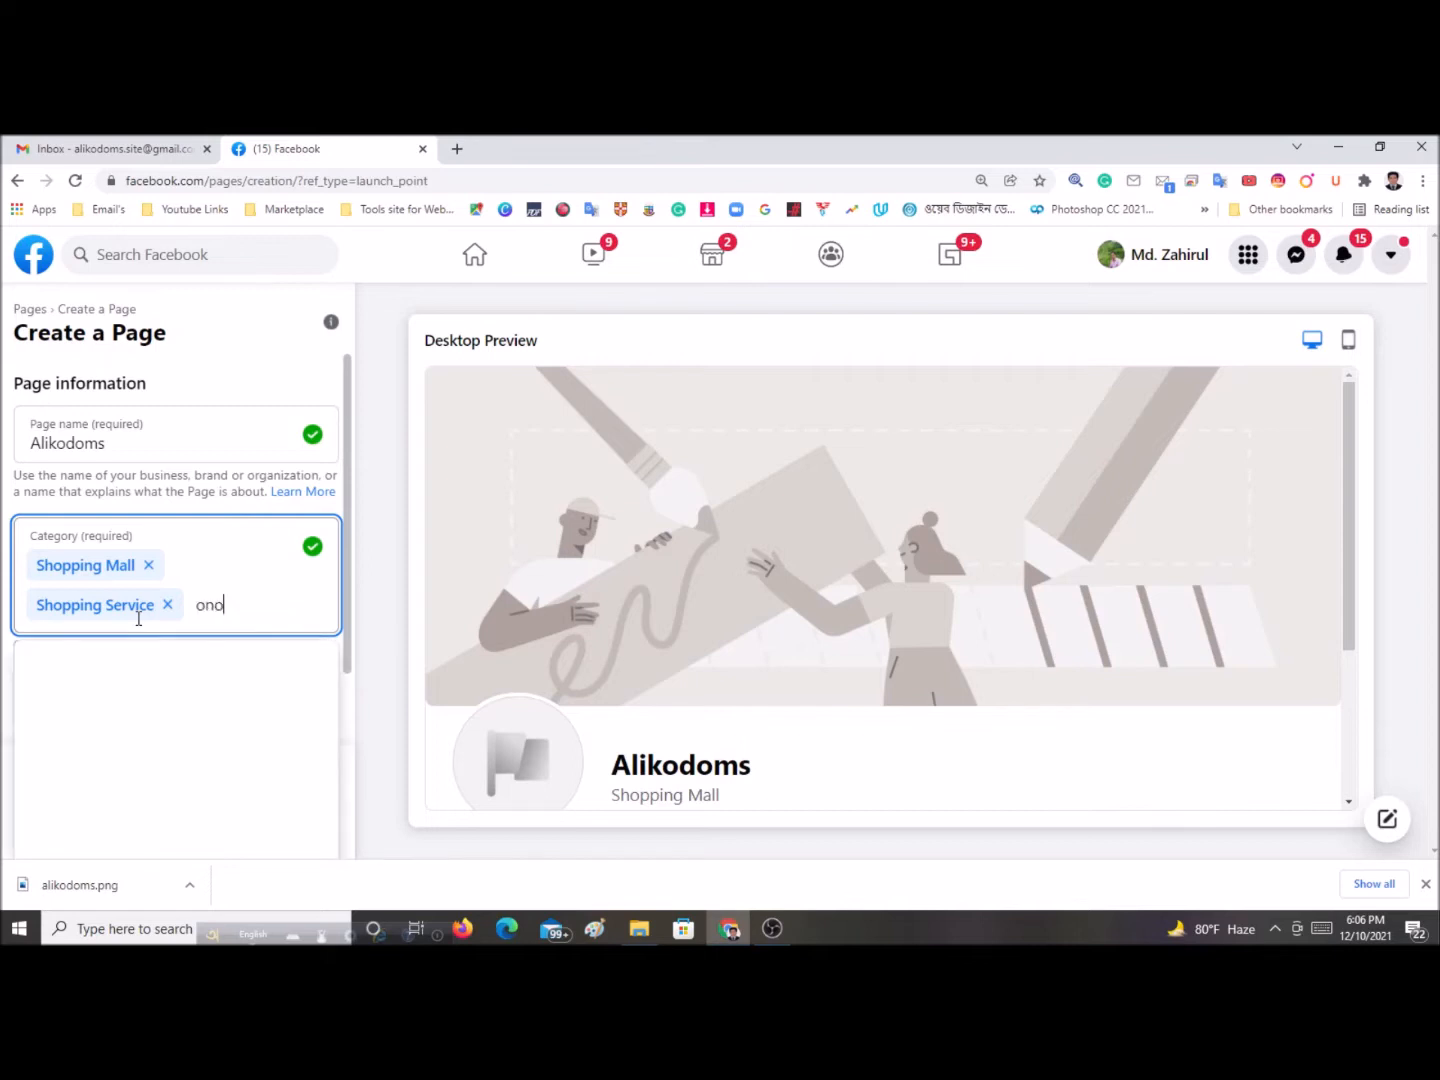
pyautogui.write('nlin')
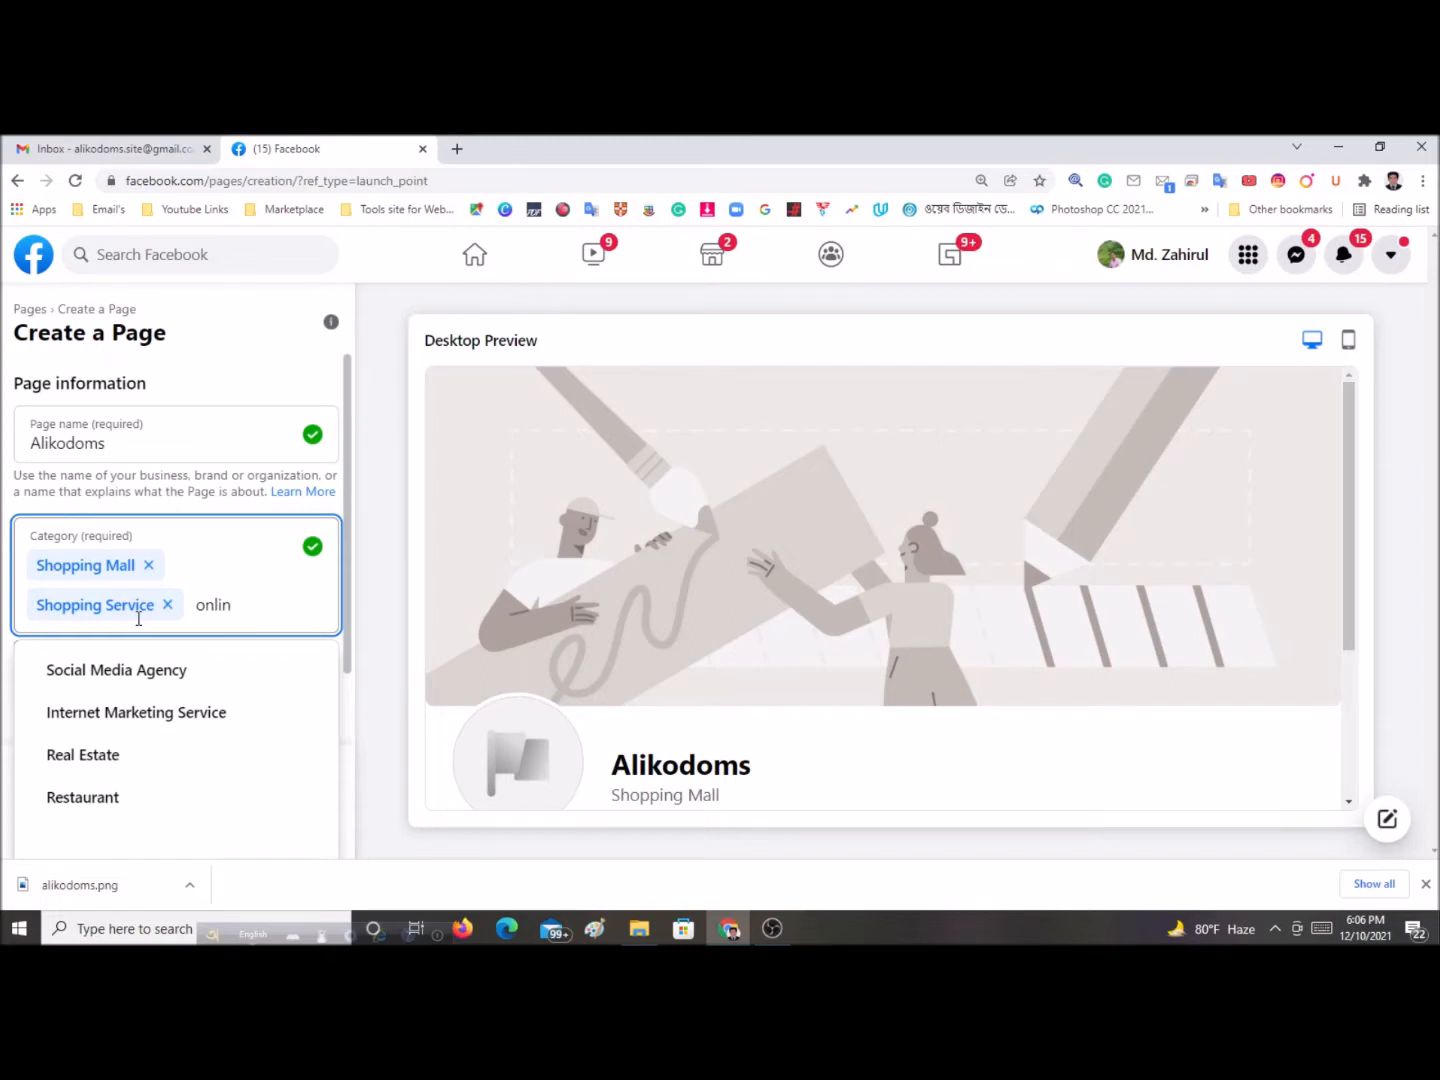
pyautogui.press('BackSpace')
pyautogui.press('BackSpace')
pyautogui.press('BackSpace')
pyautogui.press('BackSpace')
pyautogui.press('BackSpace')
pyautogui.press('BackSpace')
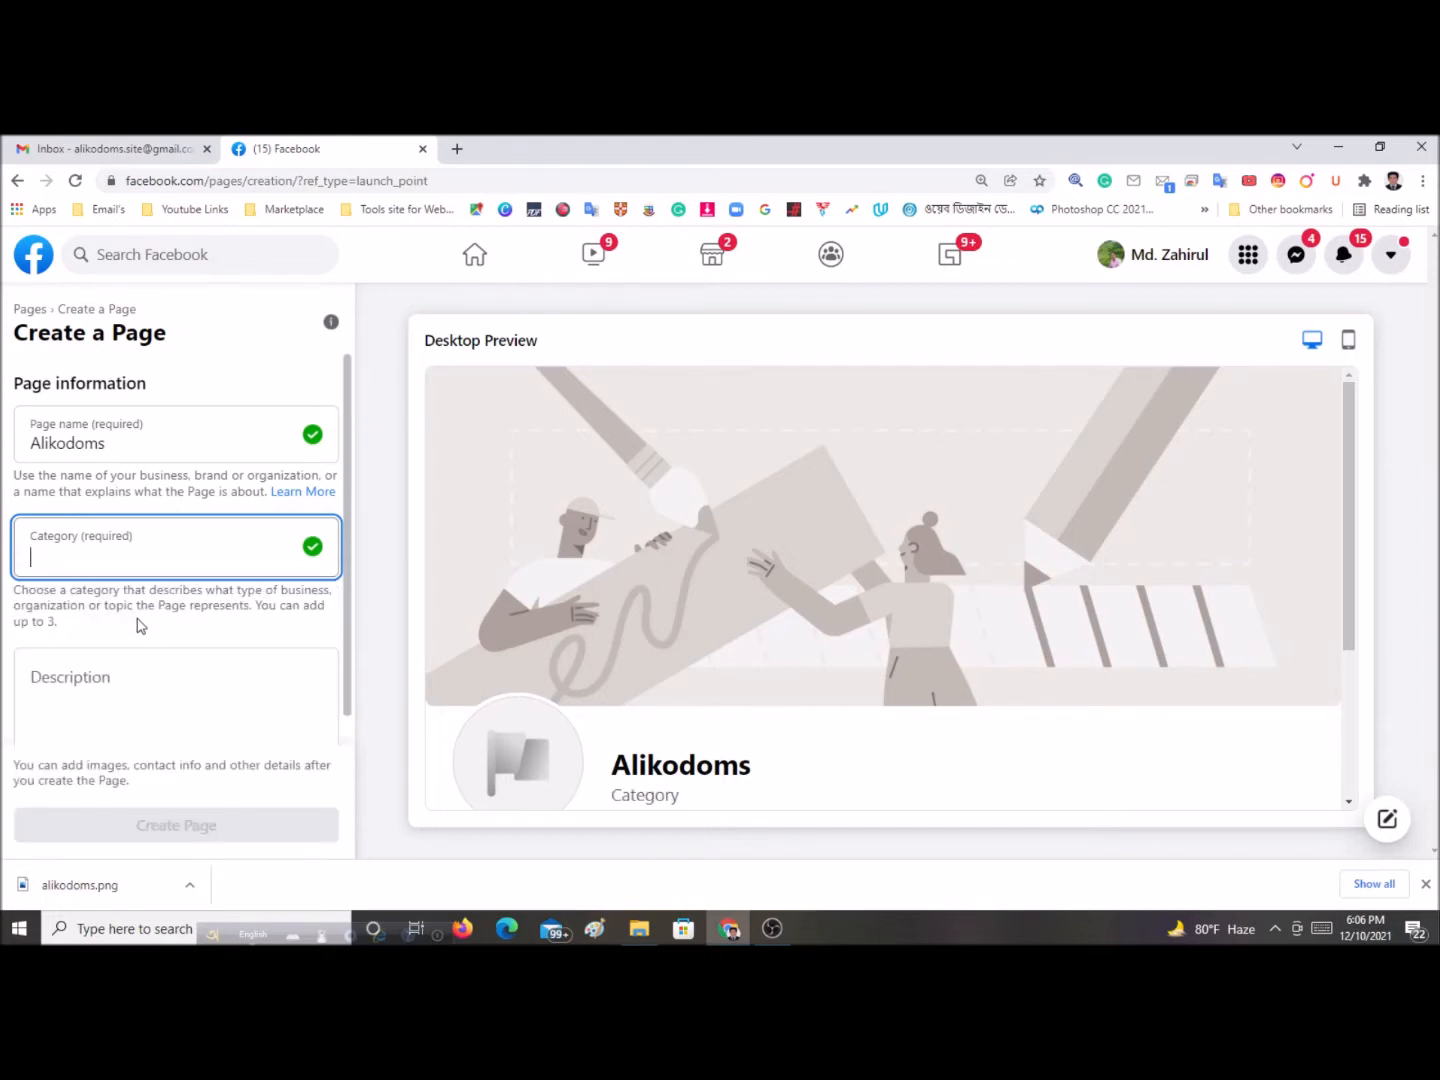
pyautogui.write('shop')
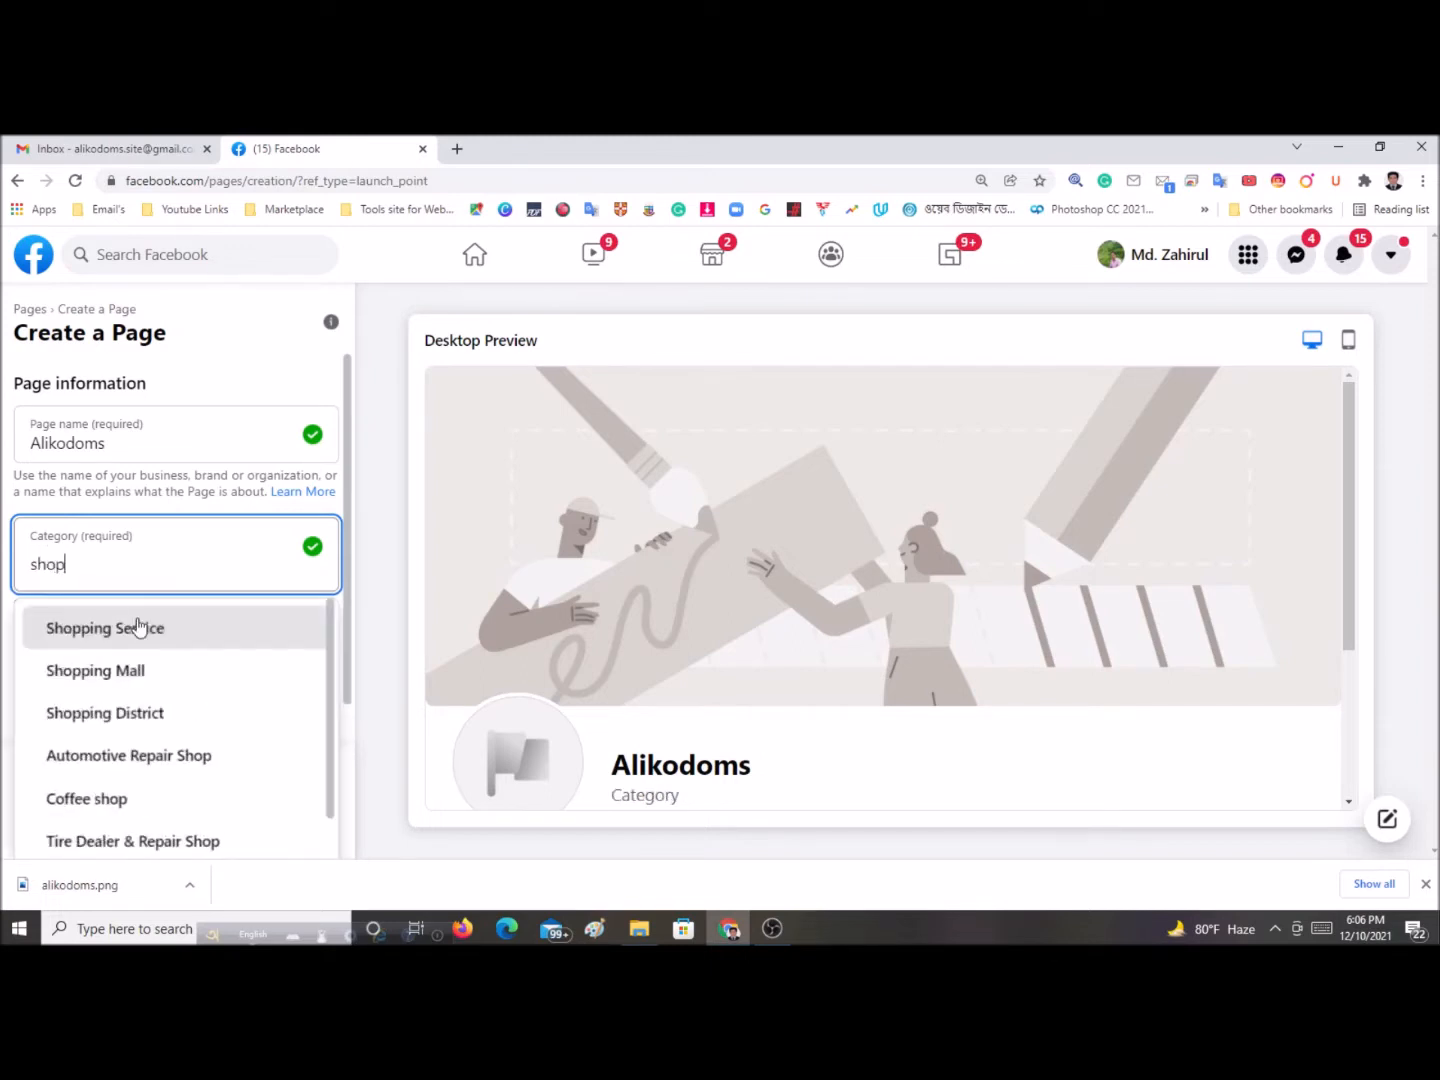
pyautogui.click(139, 672)
pyautogui.write('s')
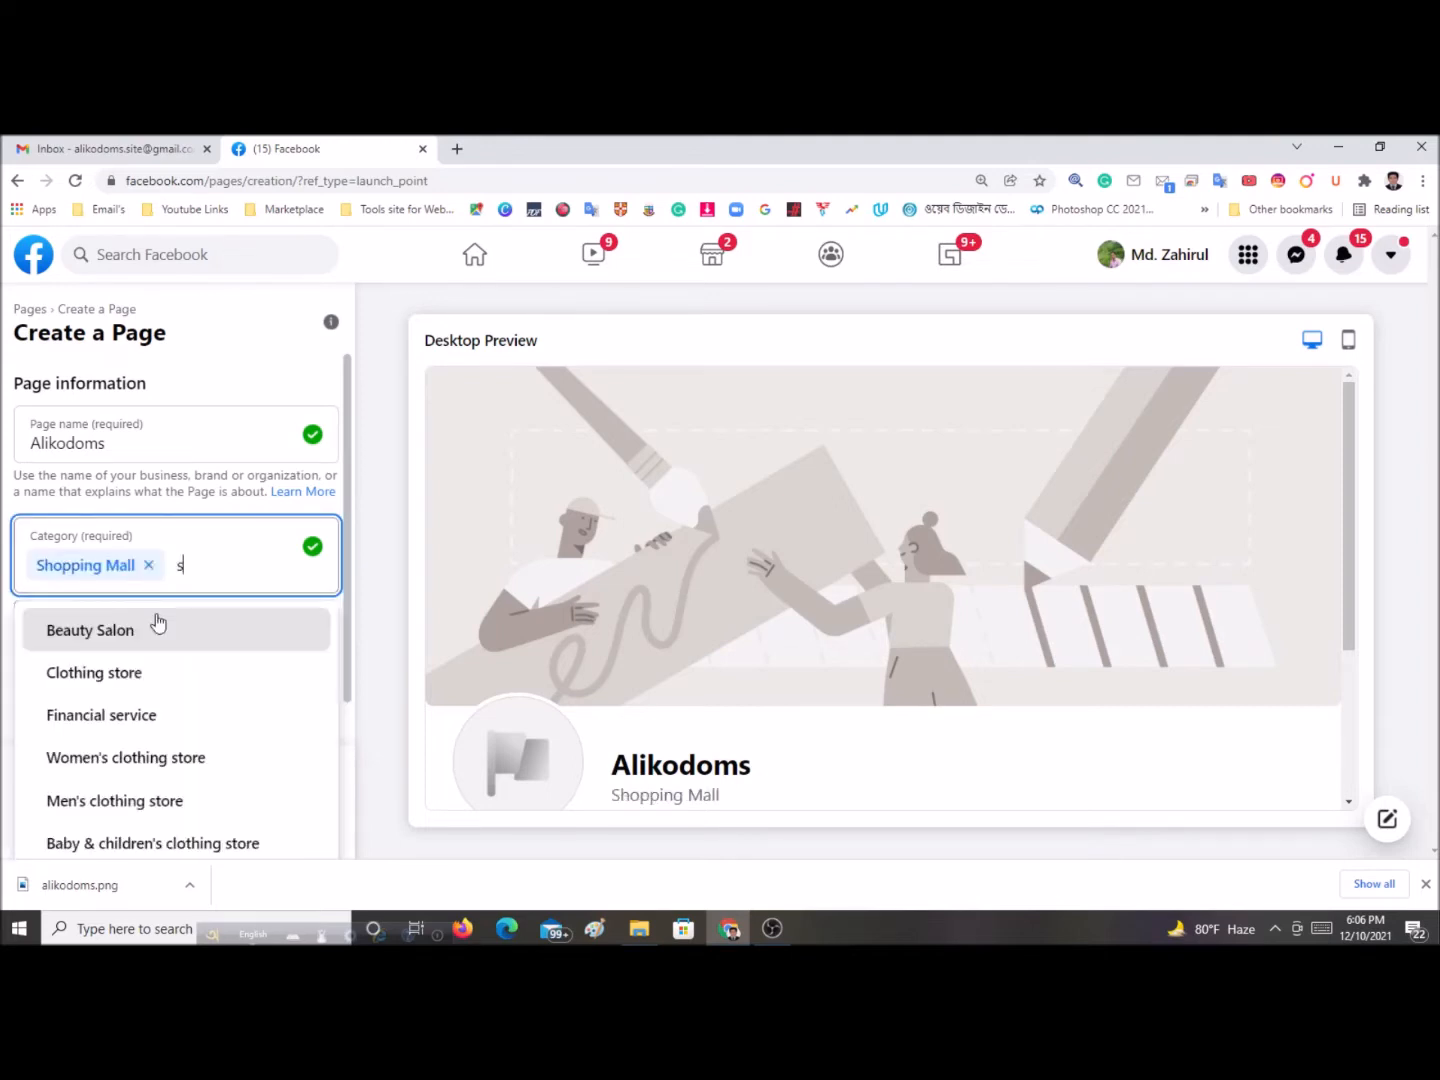
pyautogui.write('ho')
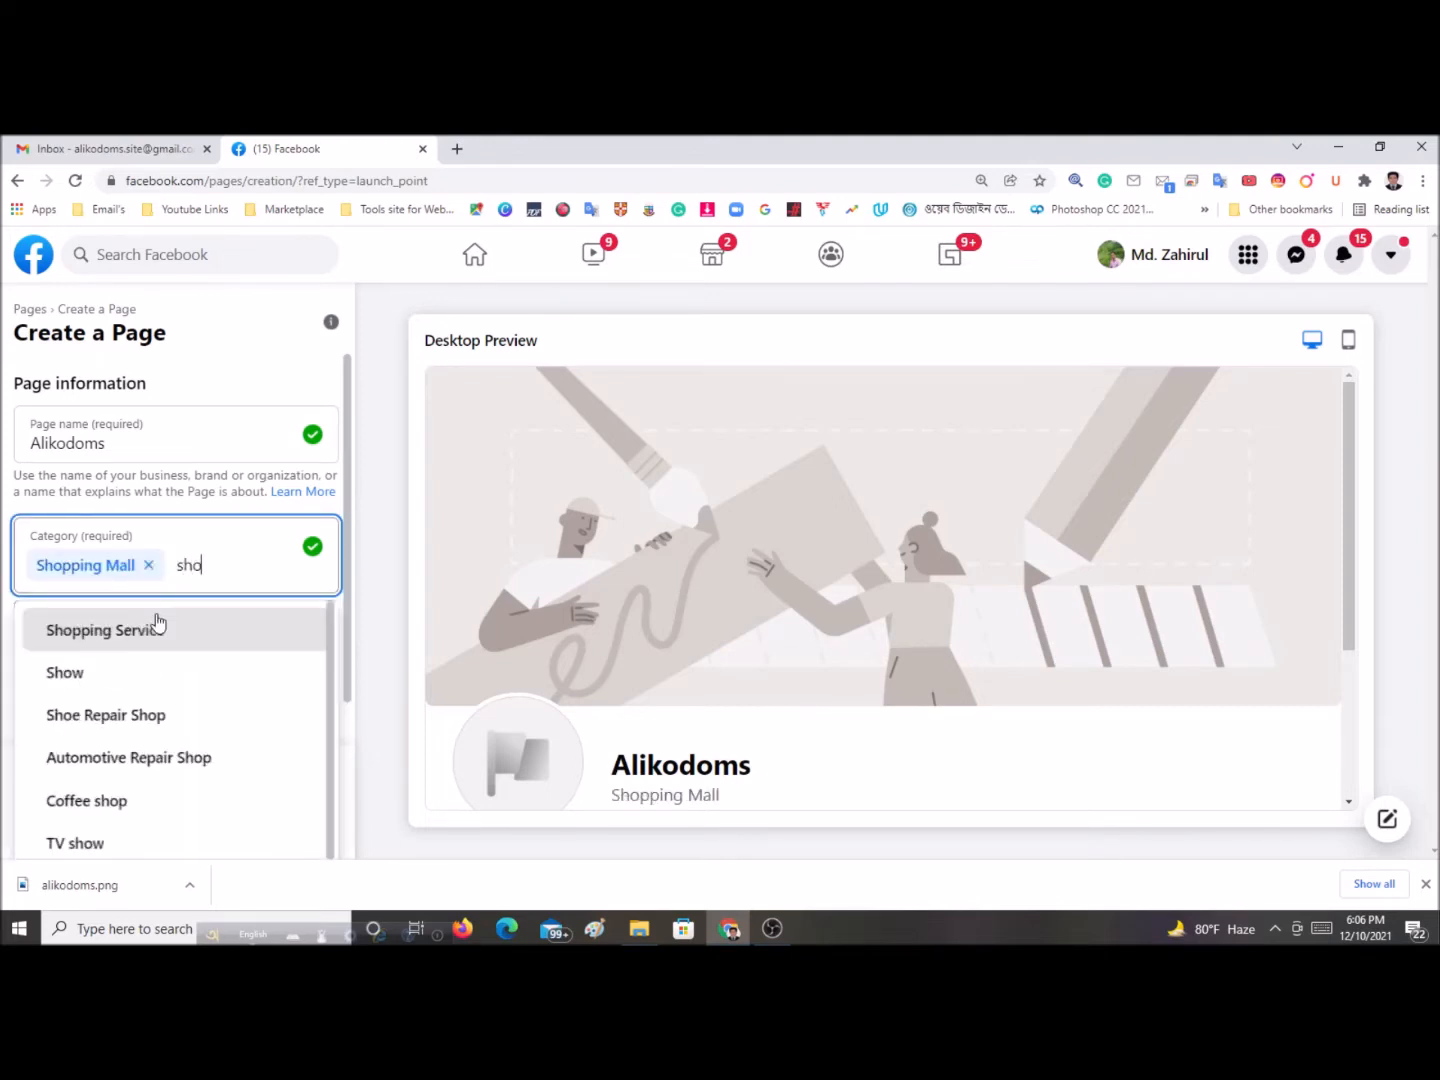
pyautogui.click(157, 630)
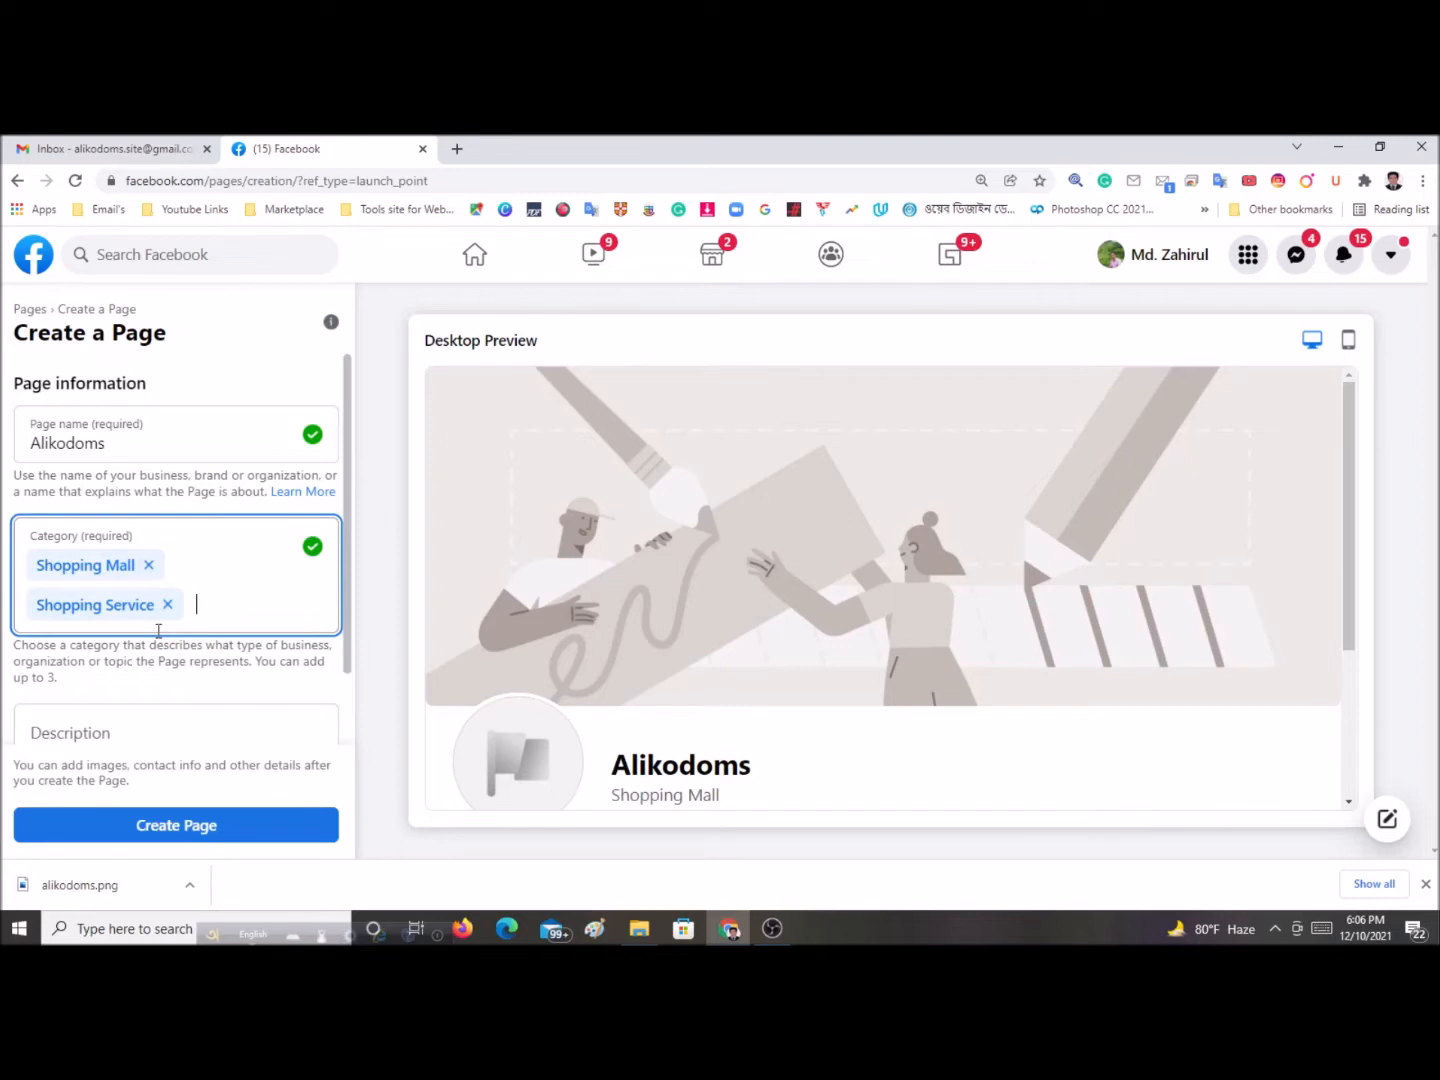
# Add Advertising/Marketing as the third category via a 'commer' category search
pyautogui.write('marke')
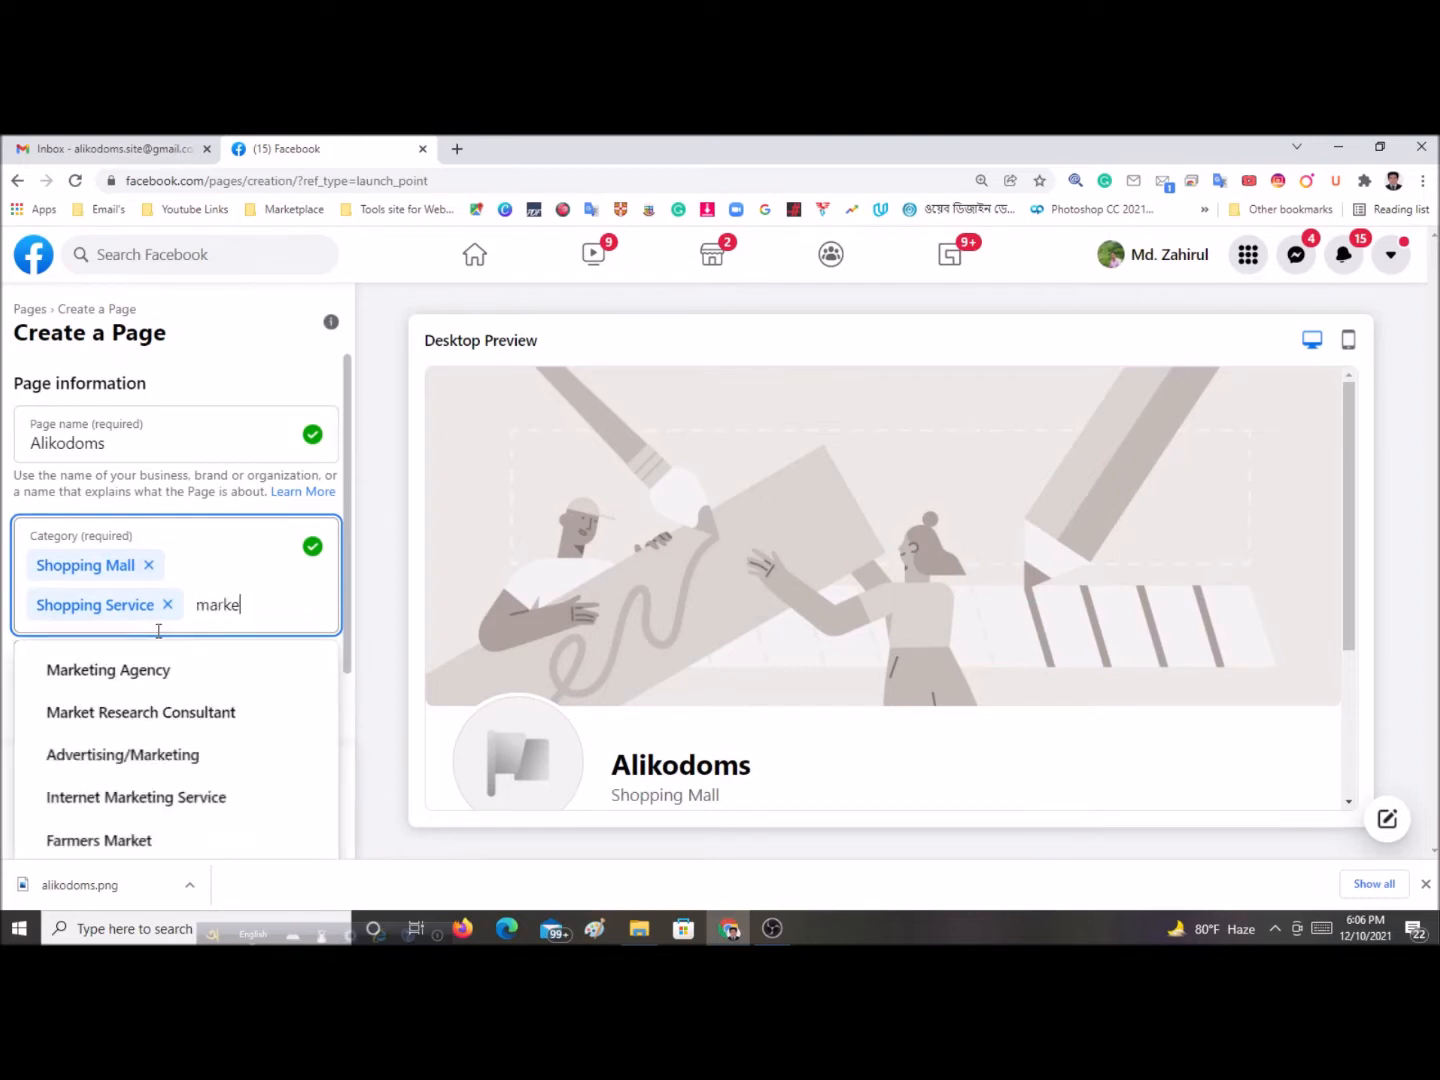
pyautogui.press('BackSpace')
pyautogui.press('BackSpace')
pyautogui.press('BackSpace')
pyautogui.press('BackSpace')
pyautogui.write('shop')
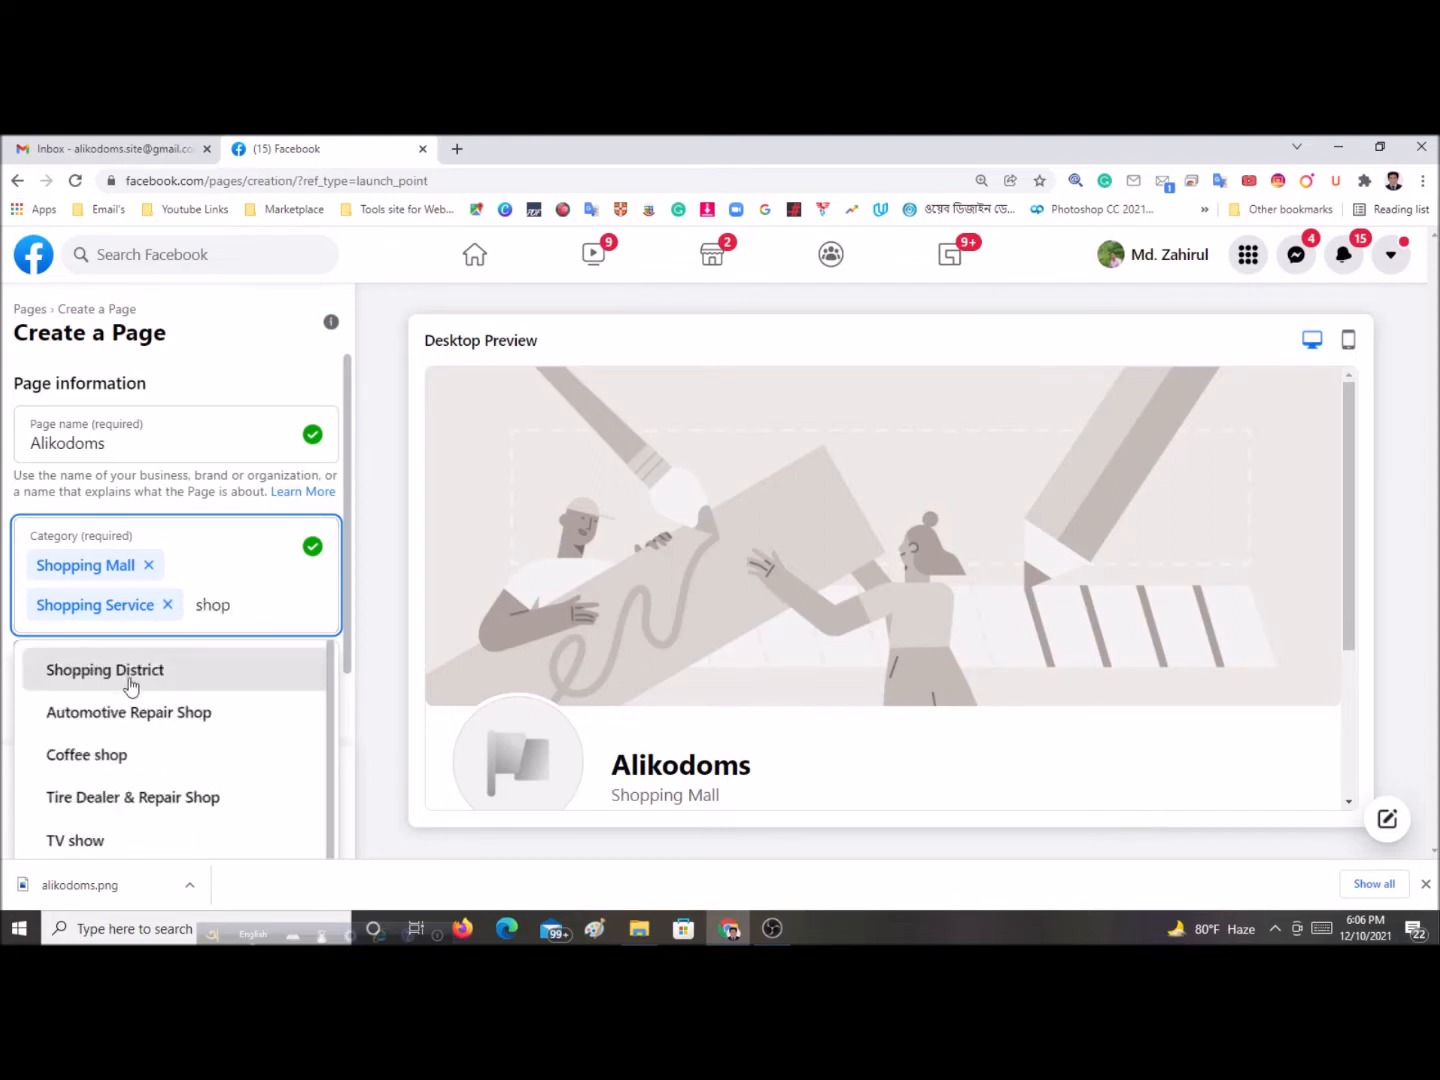
pyautogui.scroll(-1, 140, 755)
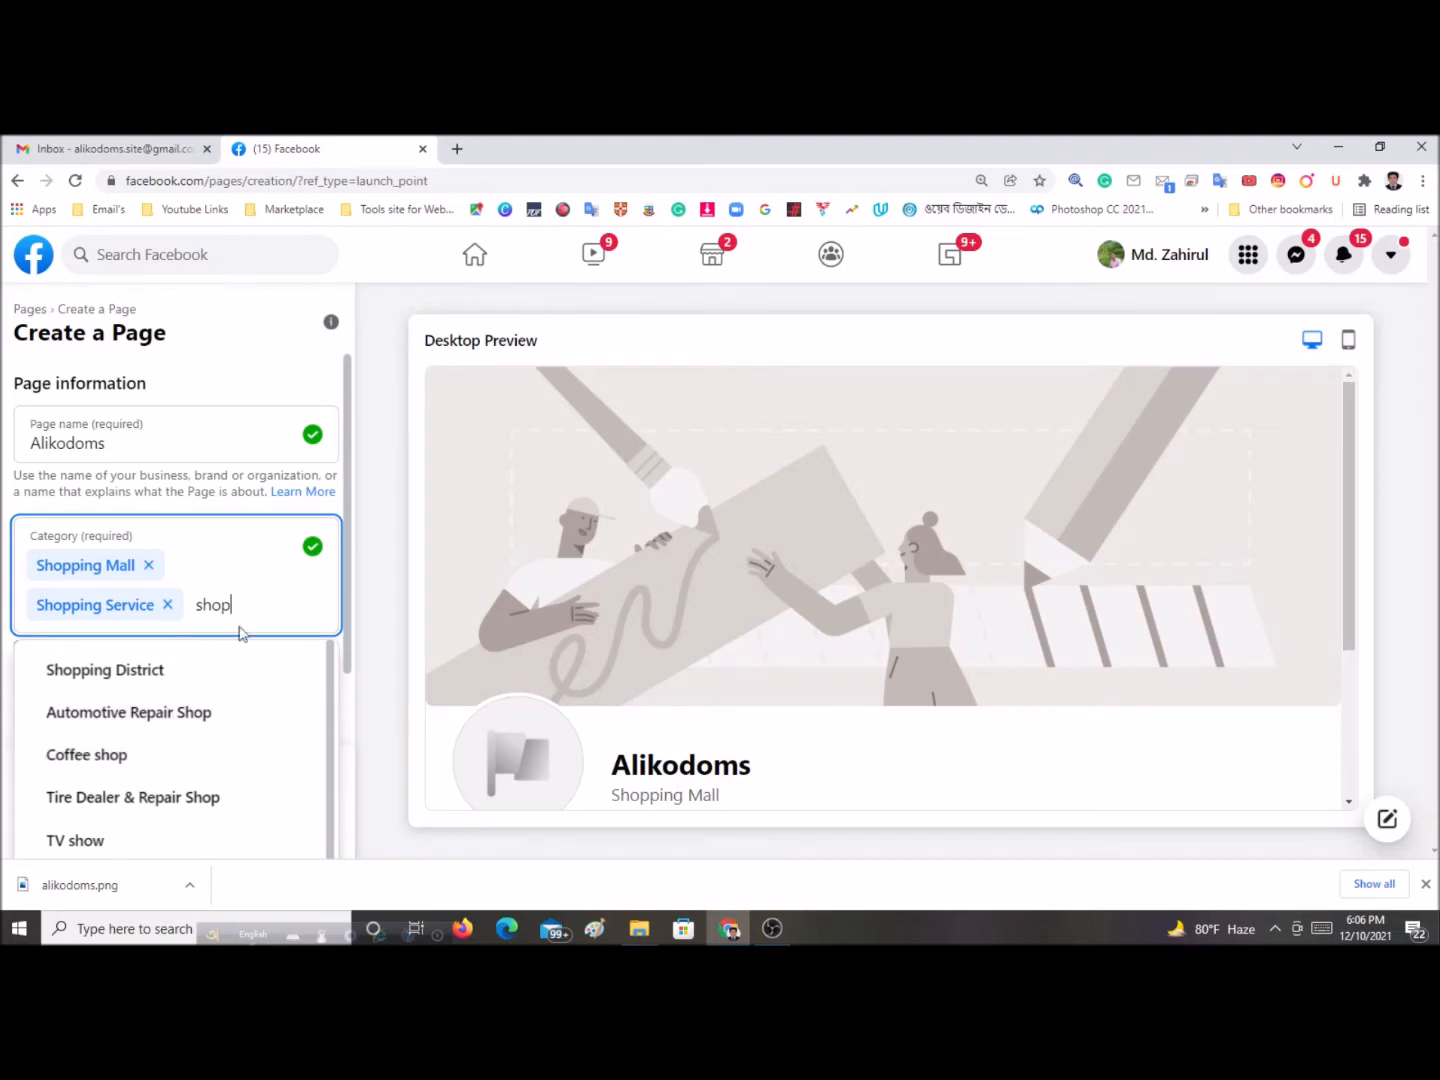
pyautogui.press('BackSpace')
pyautogui.press('BackSpace')
pyautogui.press('BackSpace')
pyautogui.press('BackSpace')
pyautogui.write('ecom')
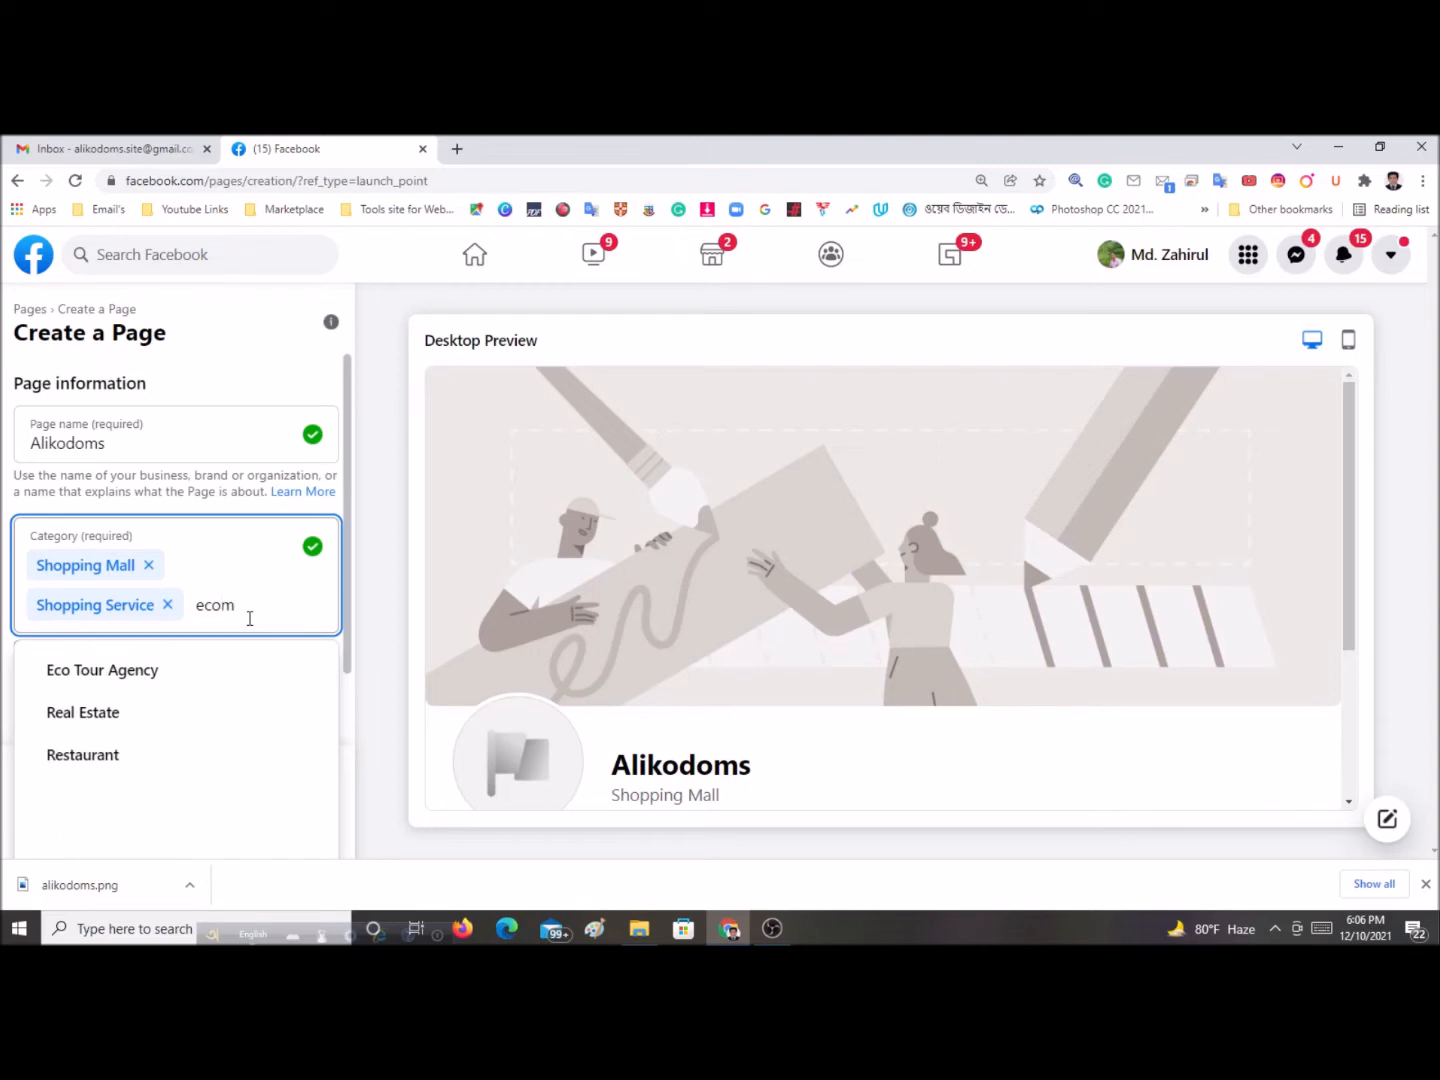
pyautogui.press('BackSpace')
pyautogui.press('BackSpace')
pyautogui.press('BackSpace')
pyautogui.press('BackSpace')
pyautogui.write('fomm')
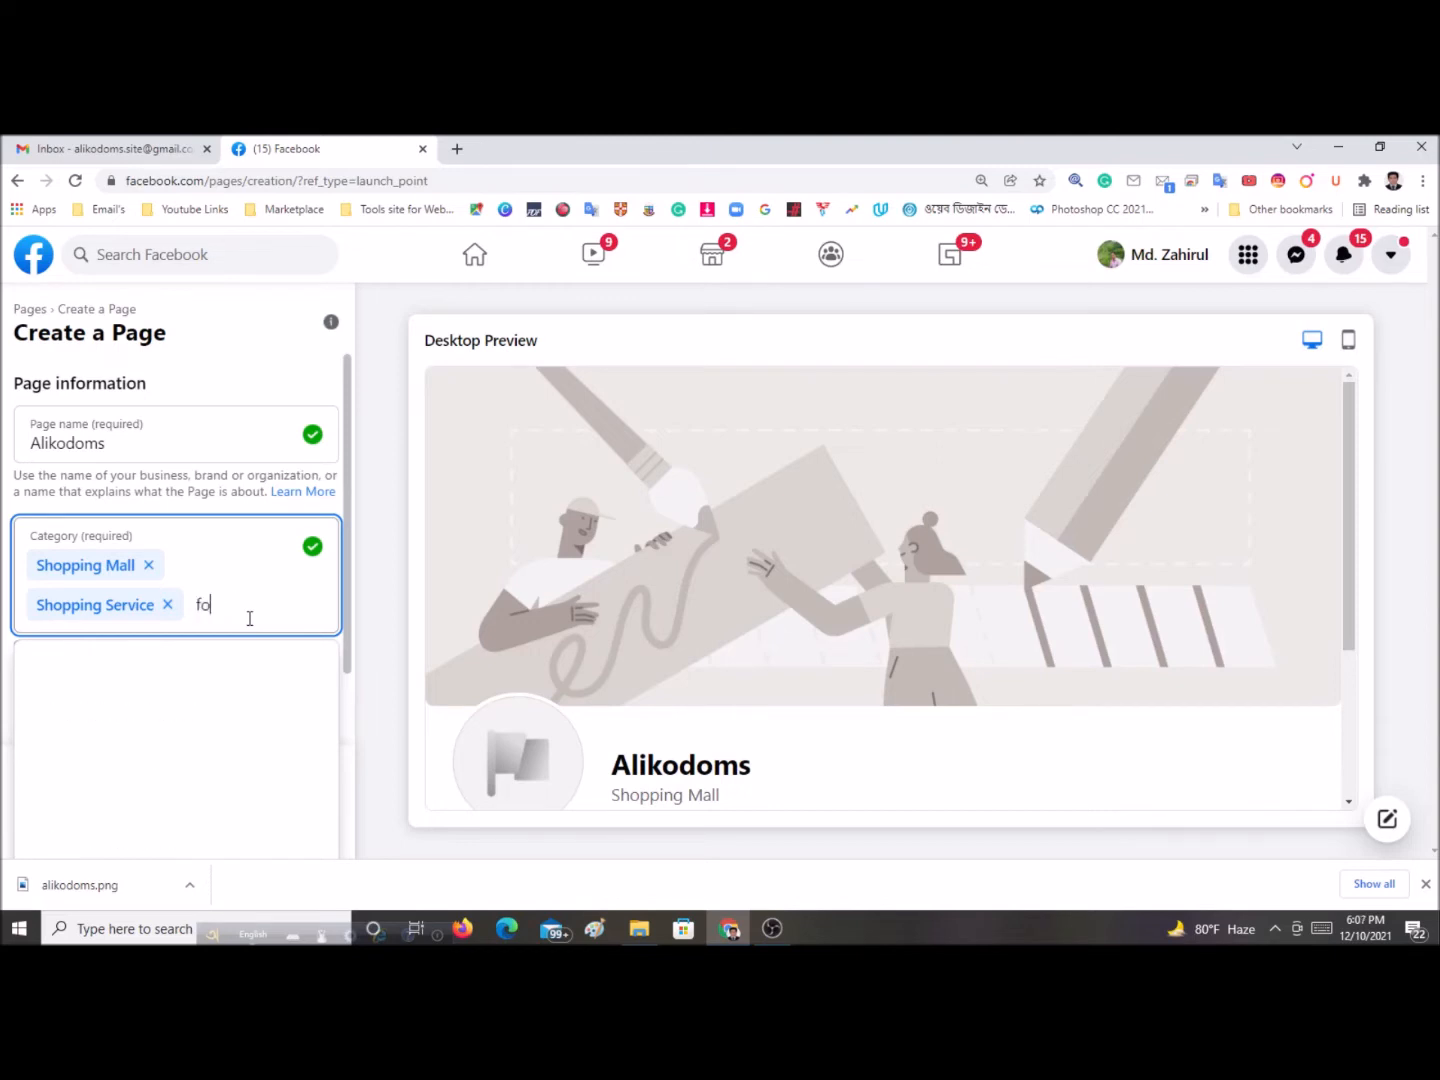
pyautogui.press('BackSpace')
pyautogui.press('BackSpace')
pyautogui.press('BackSpace')
pyautogui.press('BackSpace')
pyautogui.write('commer')
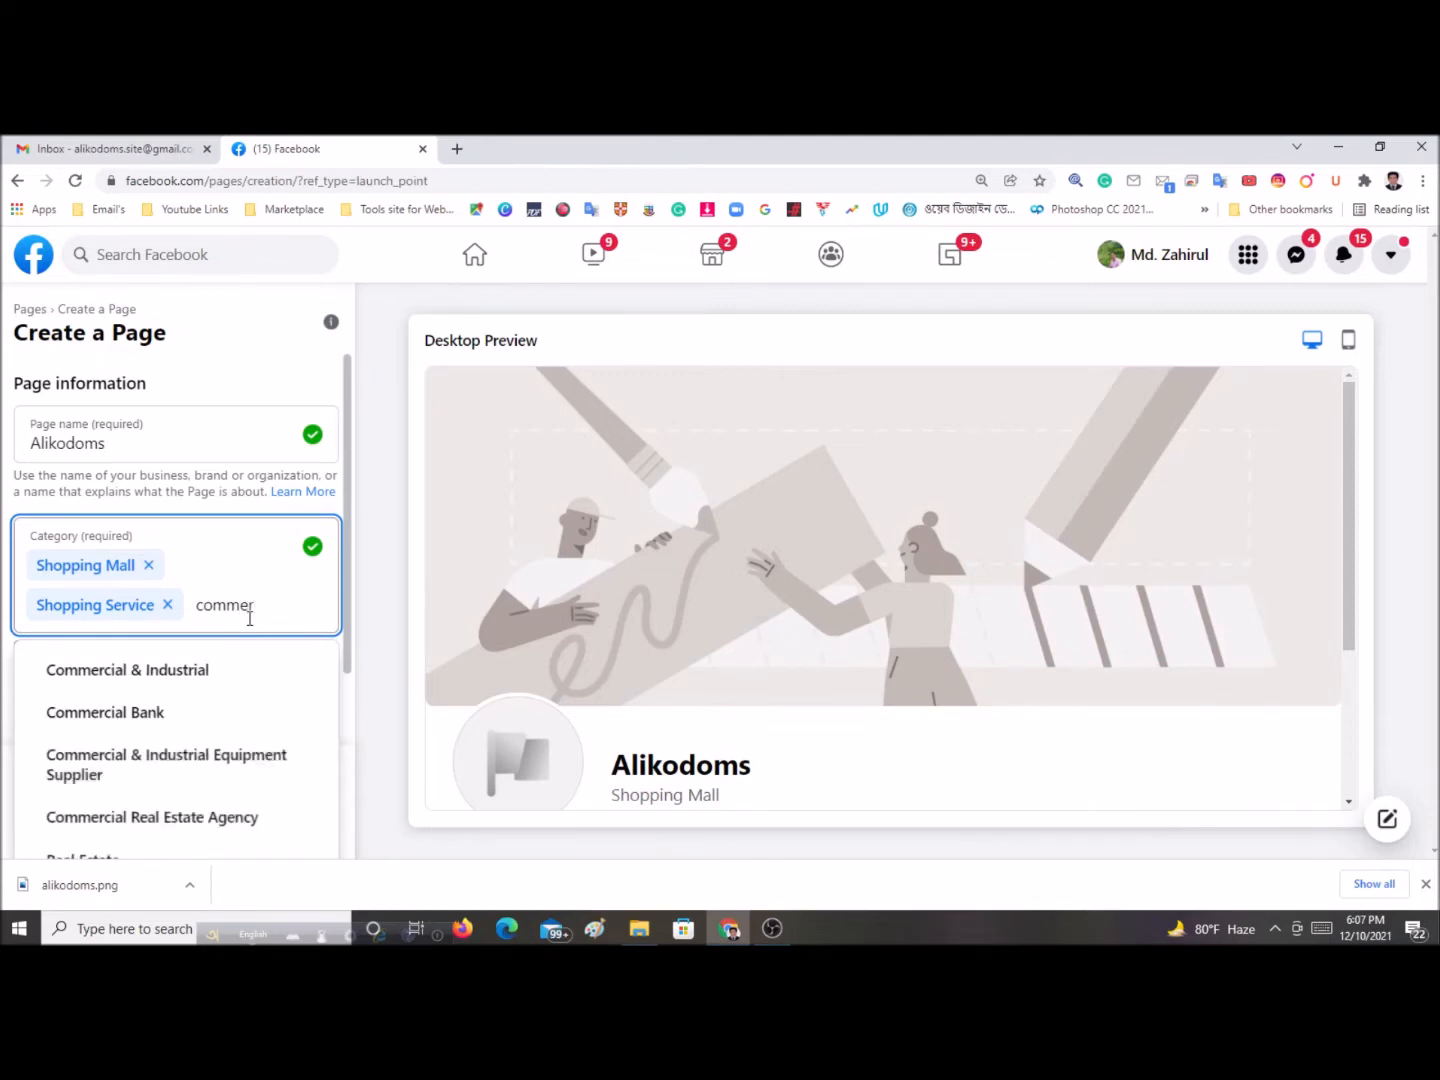
pyautogui.scroll(-1, 235, 725)
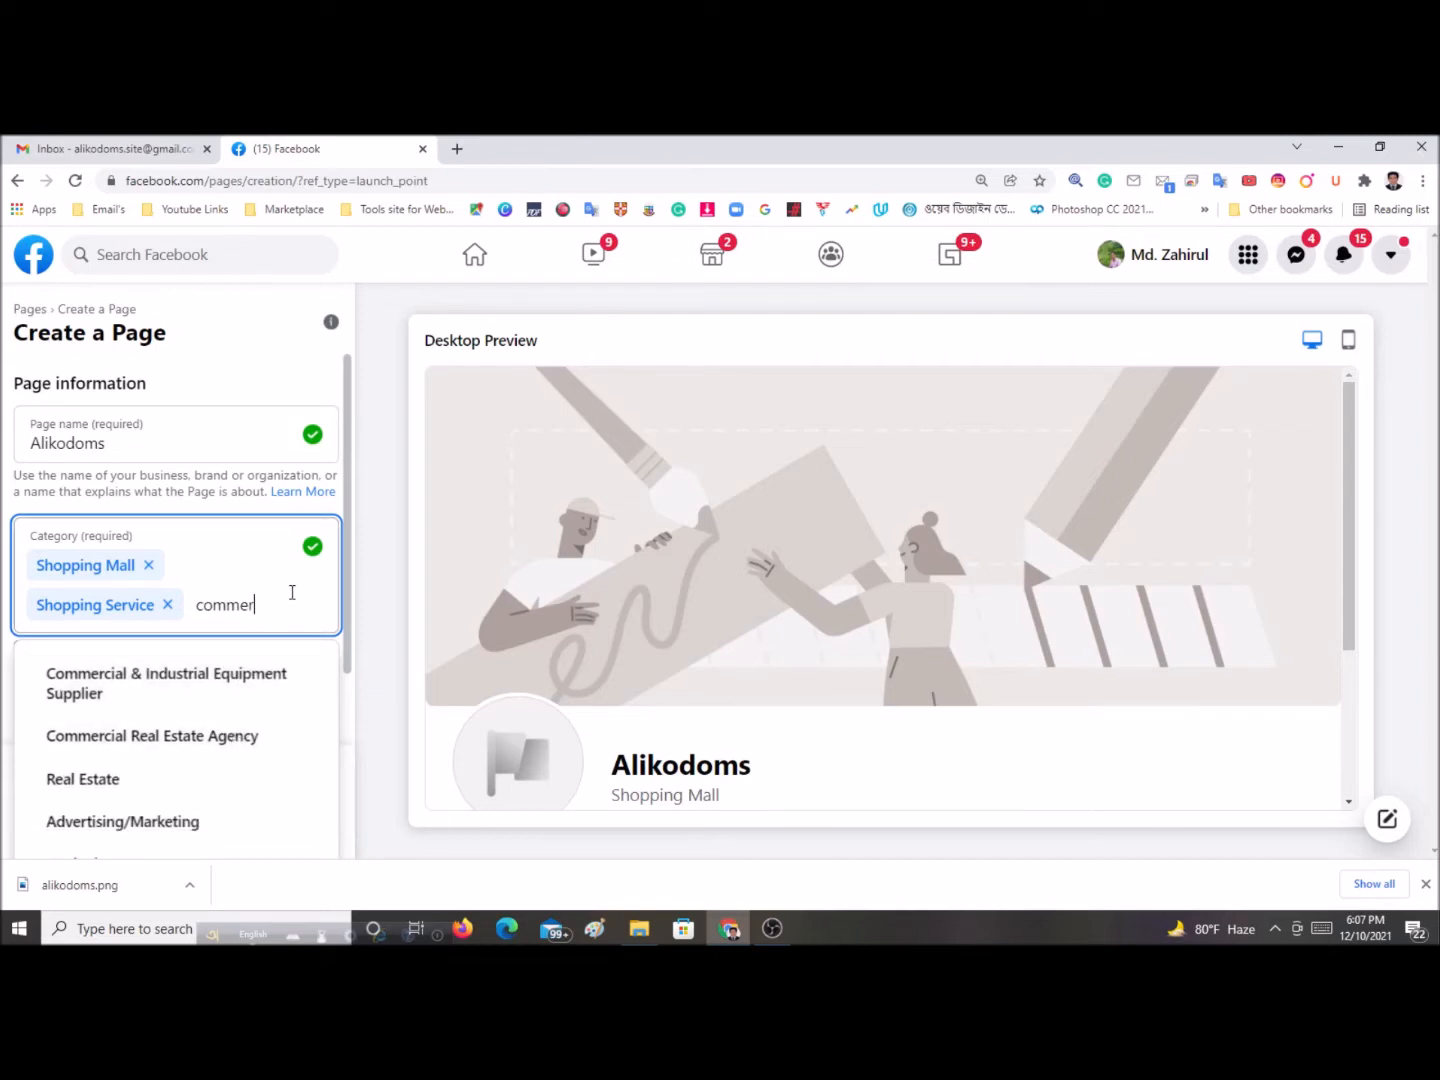
pyautogui.click(118, 824)
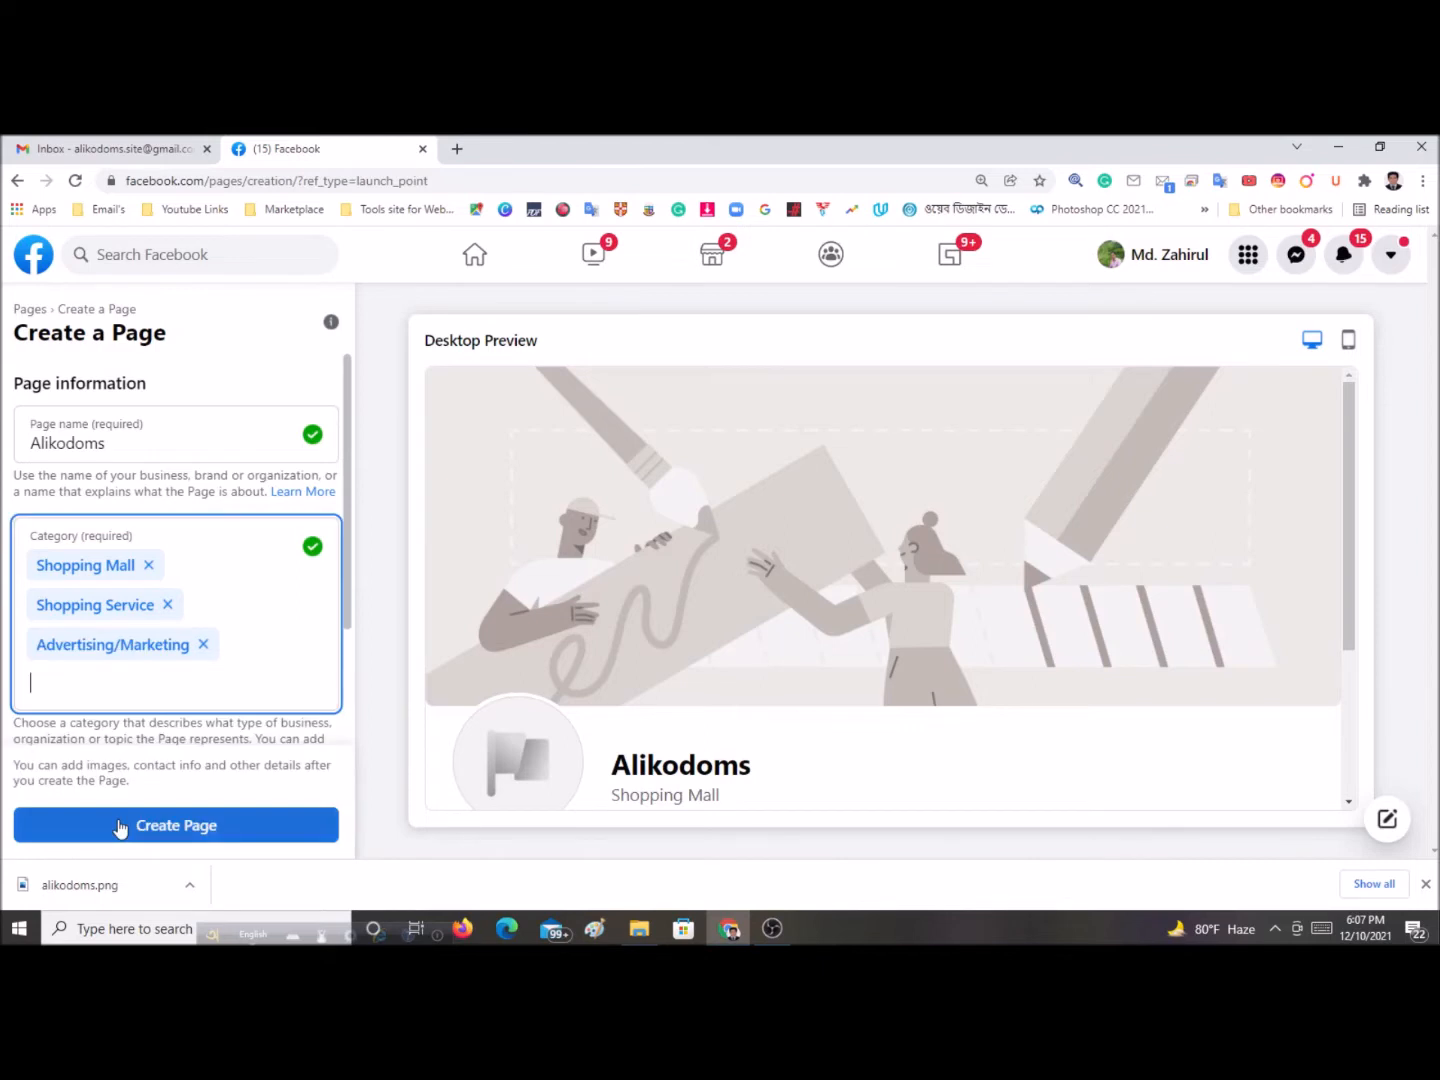
# Type the Page description about an e-commerce base Facebook Page
pyautogui.scroll(-2, 225, 789)
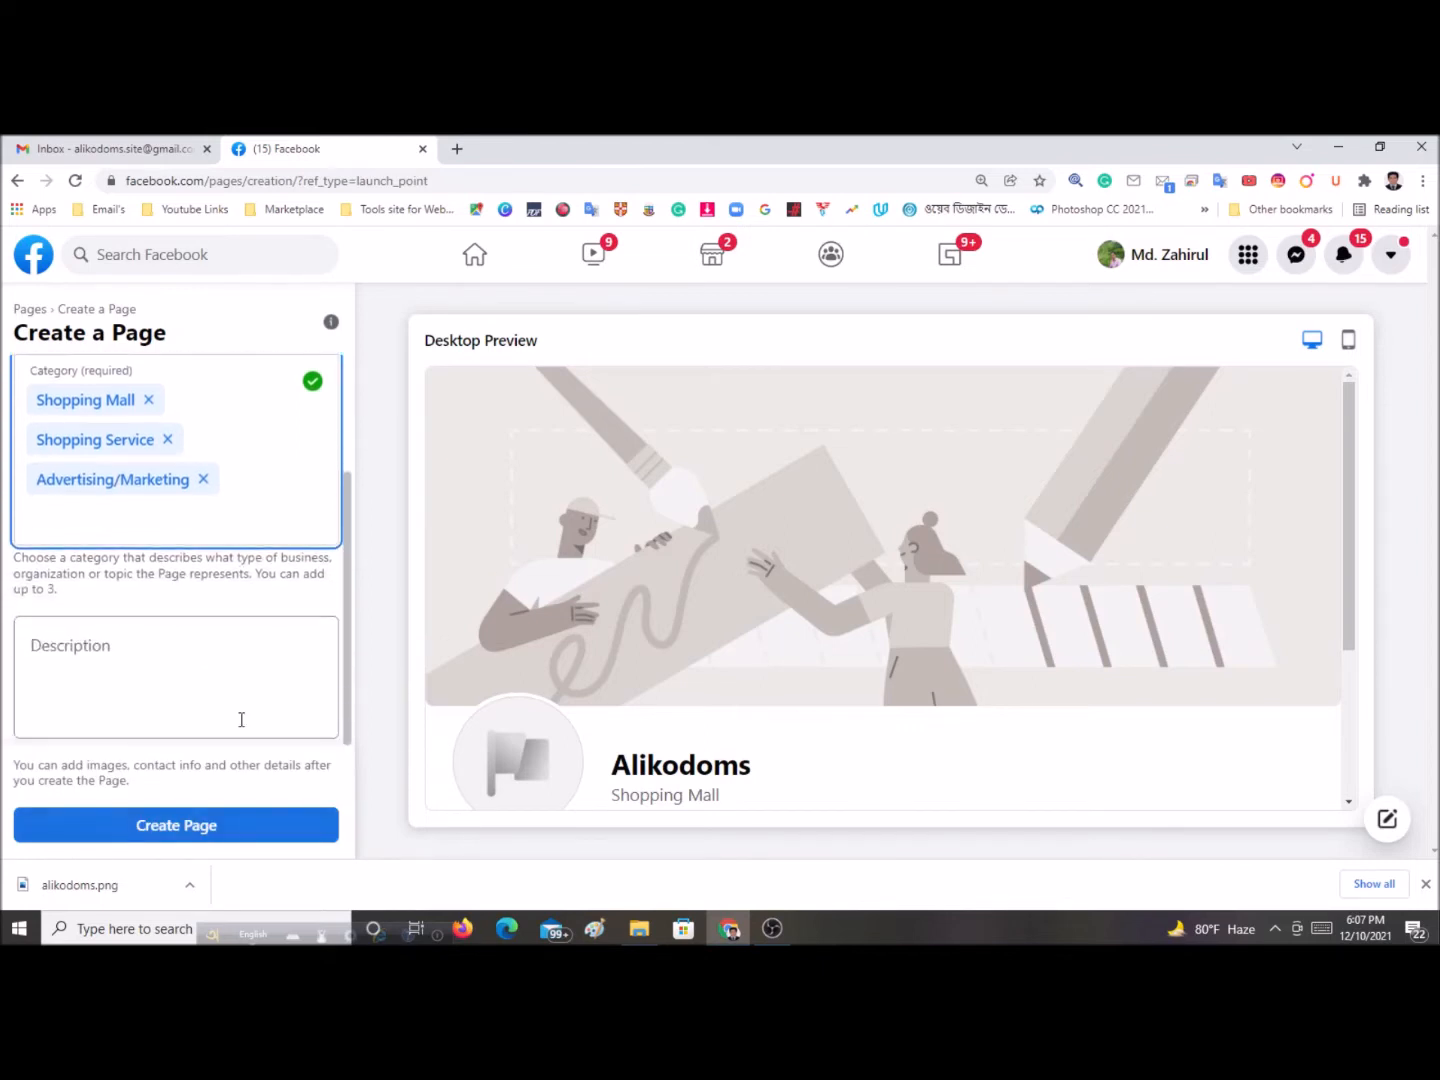
pyautogui.click(89, 652)
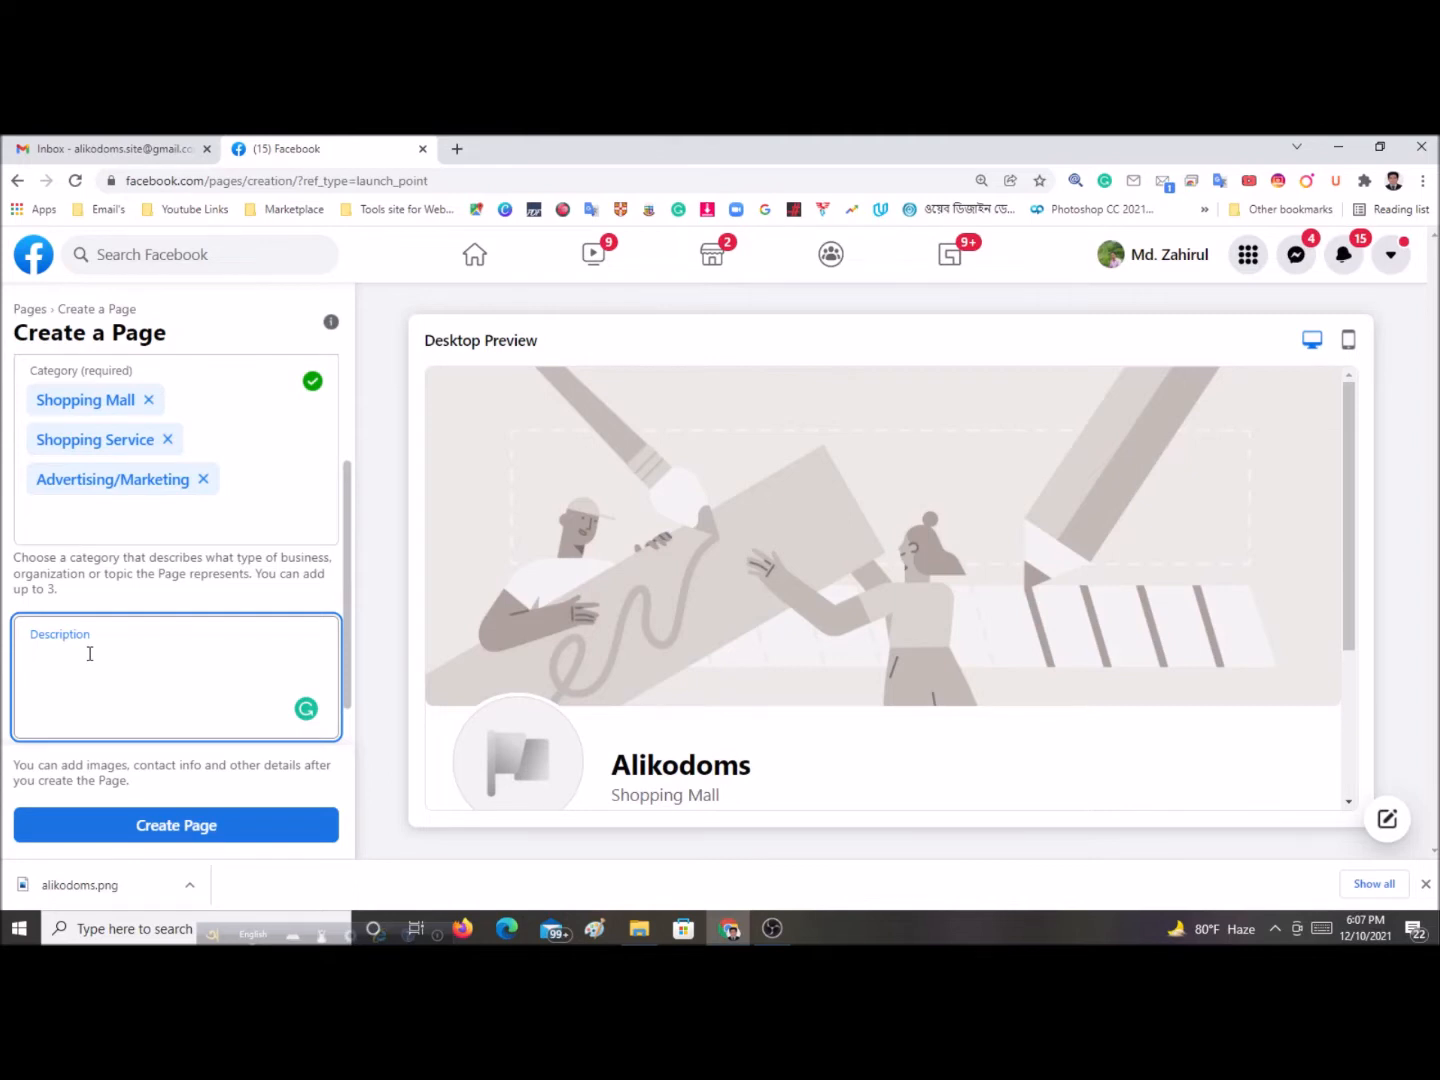
pyautogui.write('This a e-commerce base Fabce')
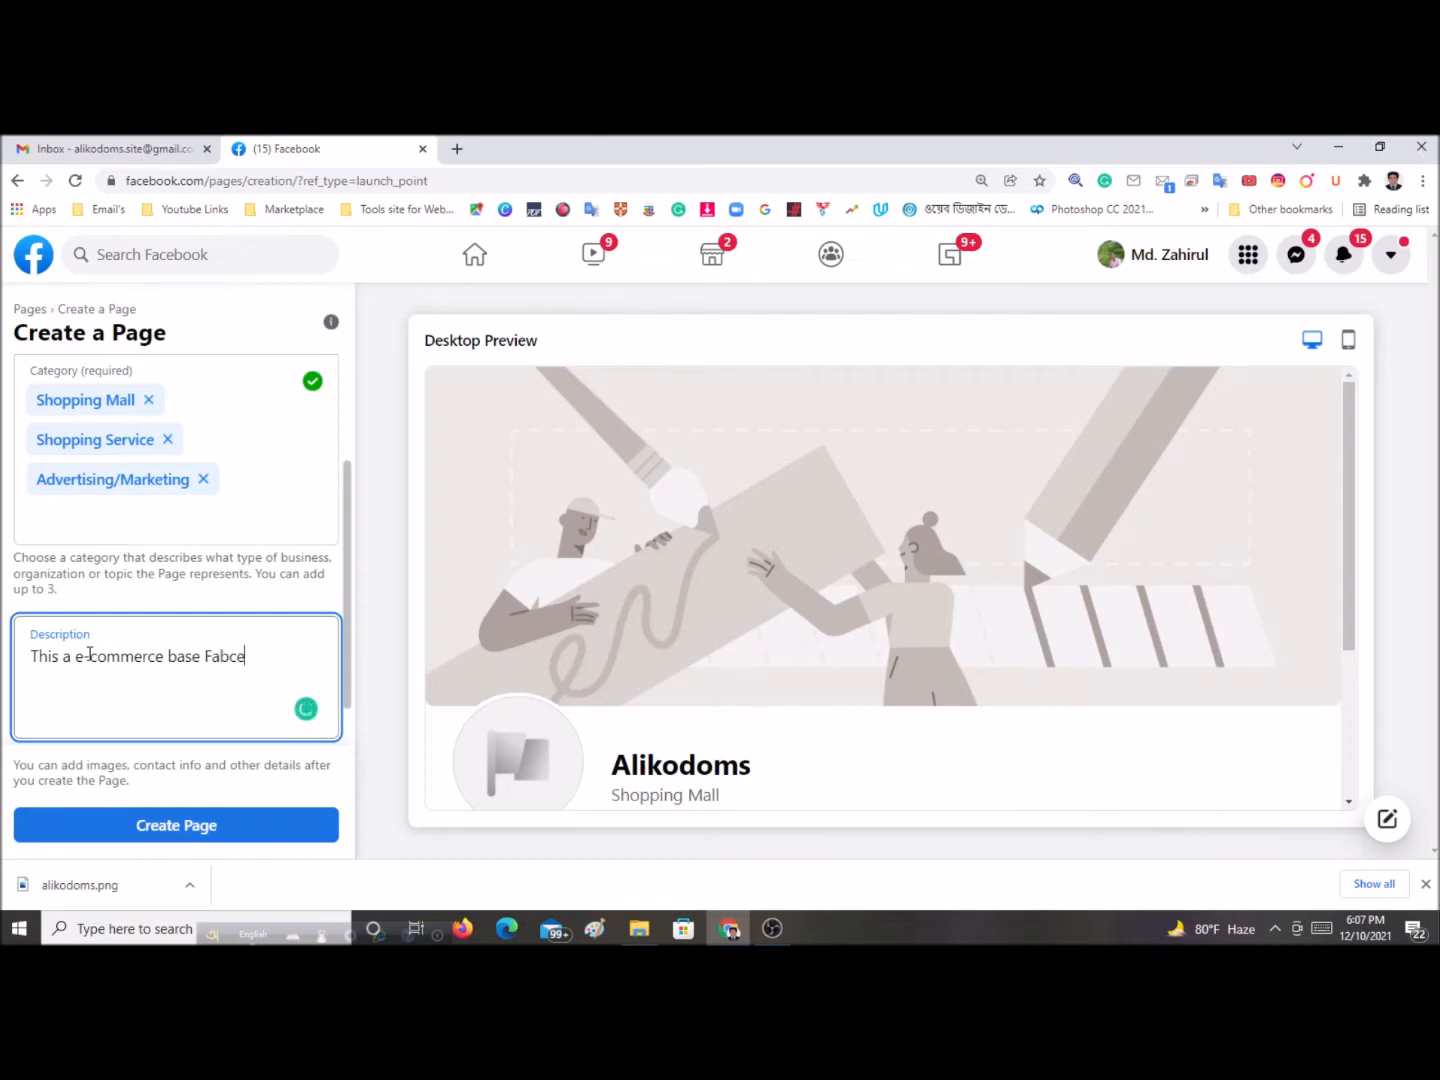
pyautogui.write('book Page.')
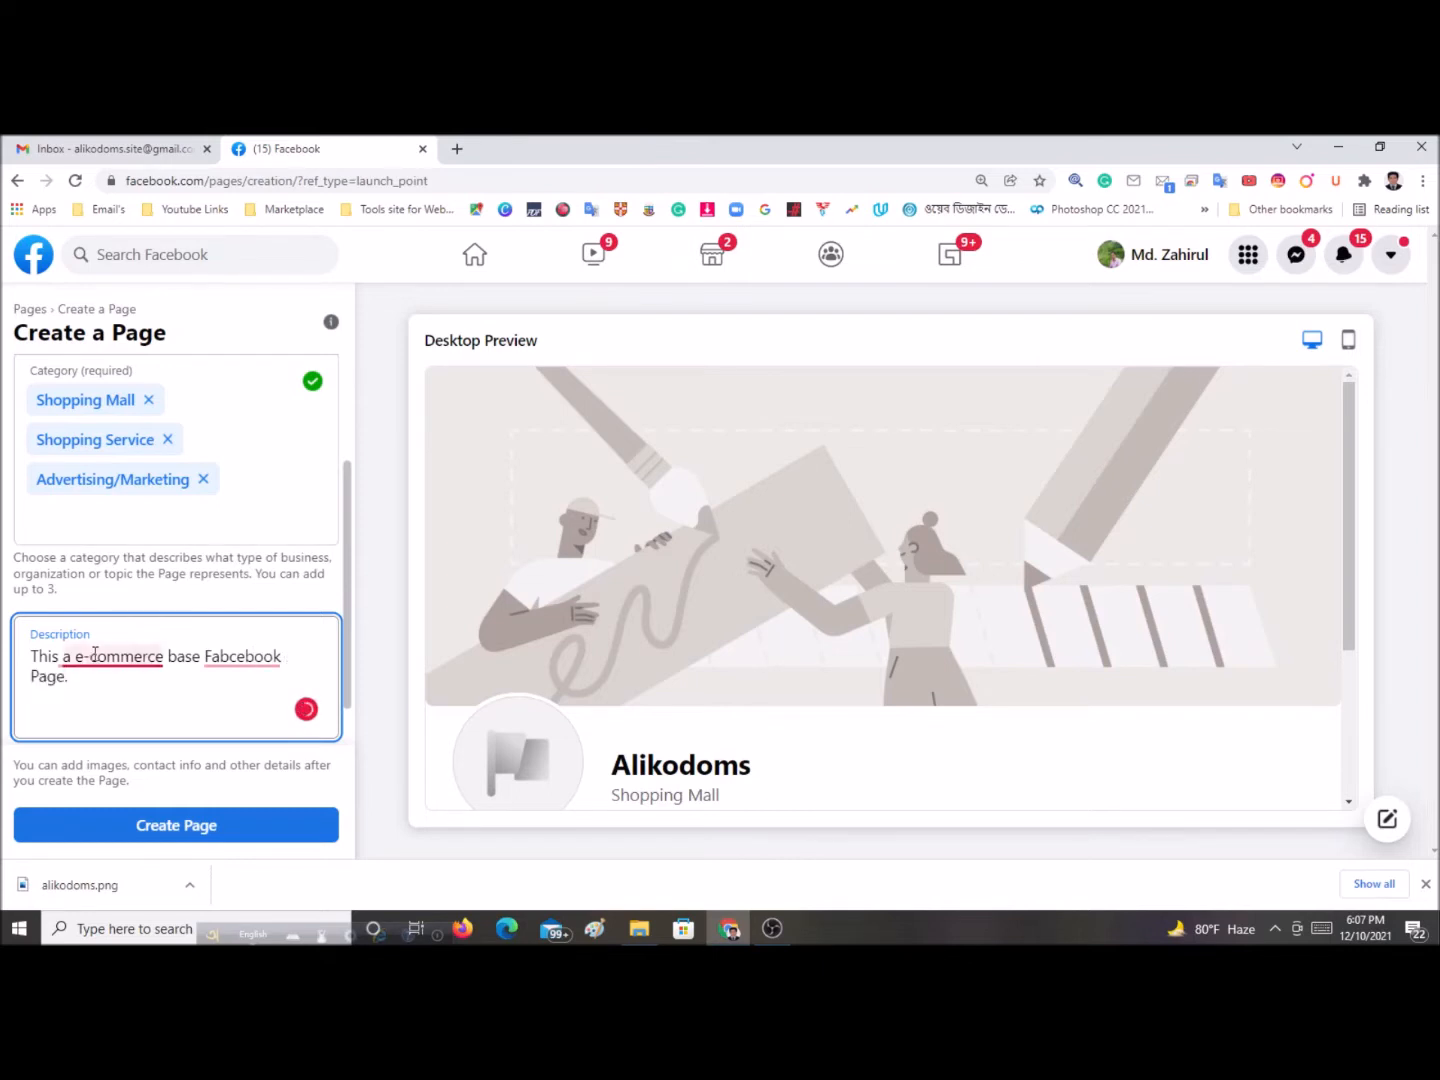
# Fix the description to 'This is an e-commerce base Facebook Page.' and create the Page
pyautogui.moveTo(95, 654)
pyautogui.click(103, 710)
pyautogui.moveTo(230, 655)
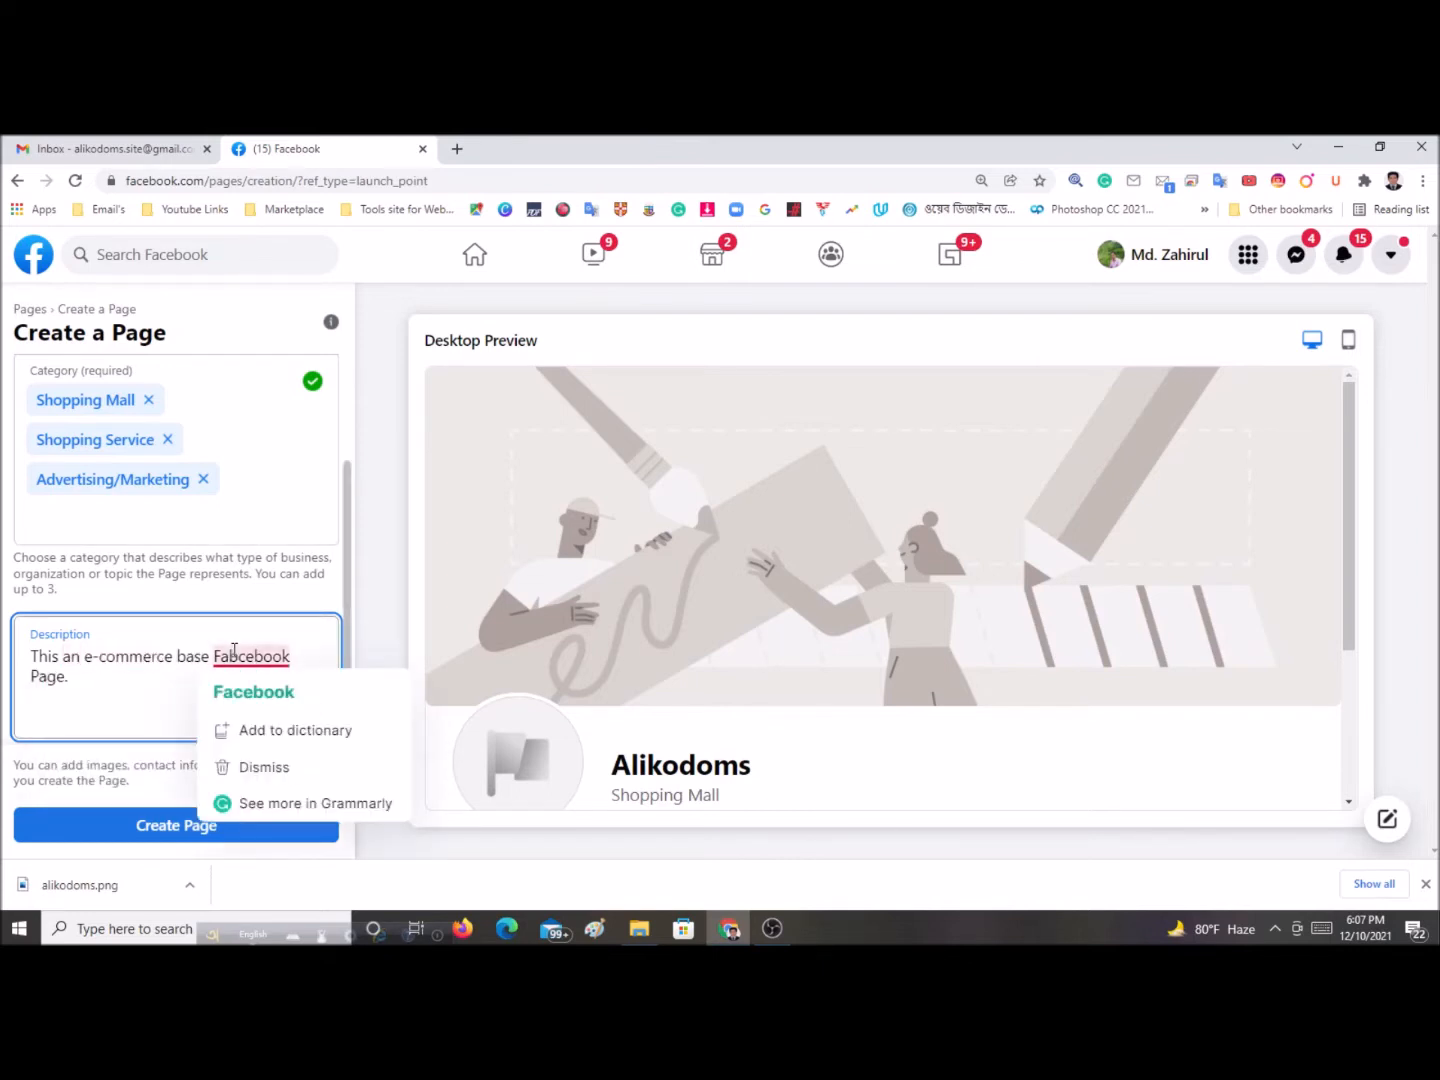
pyautogui.click(252, 706)
pyautogui.click(185, 698)
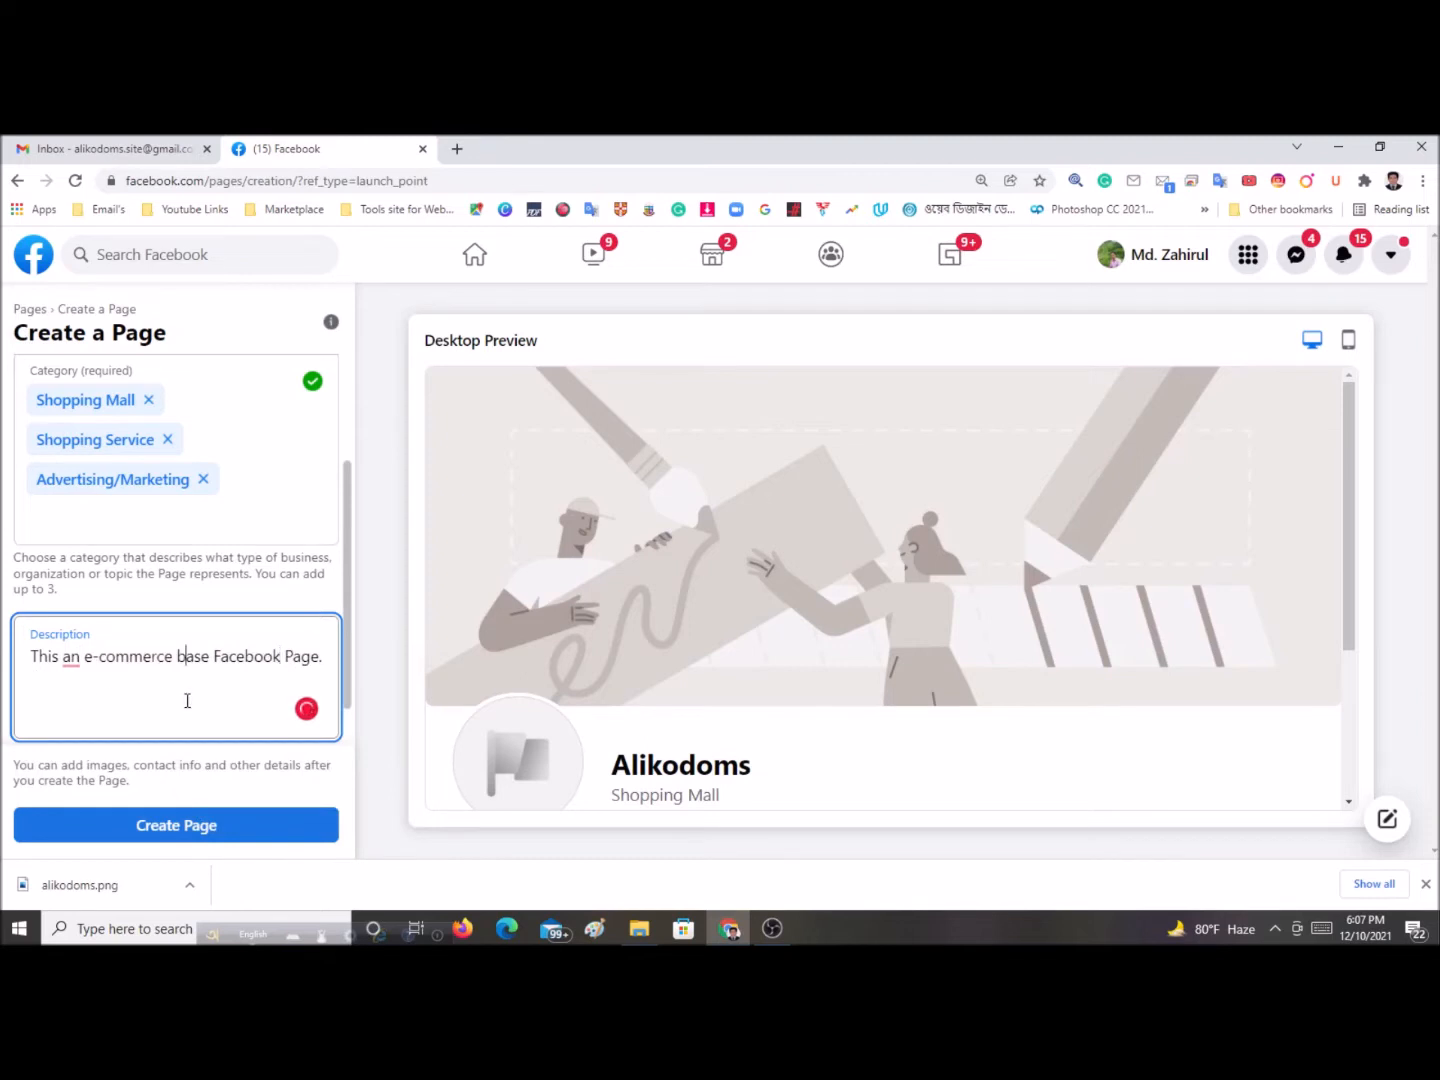
pyautogui.click(84, 708)
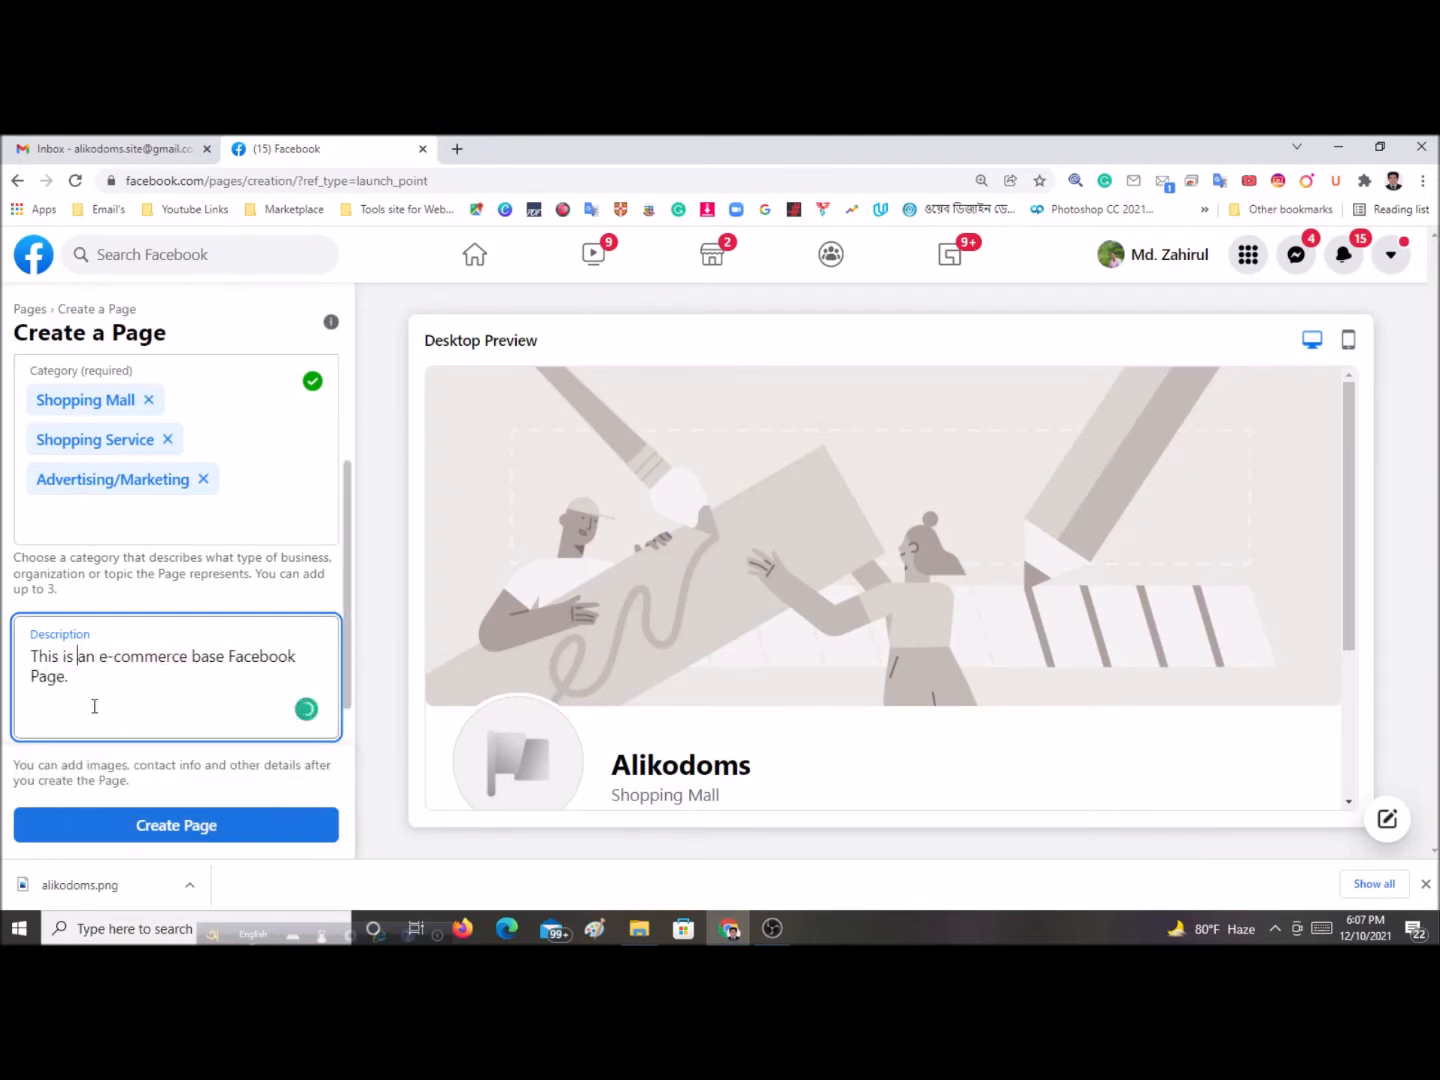
pyautogui.click(154, 695)
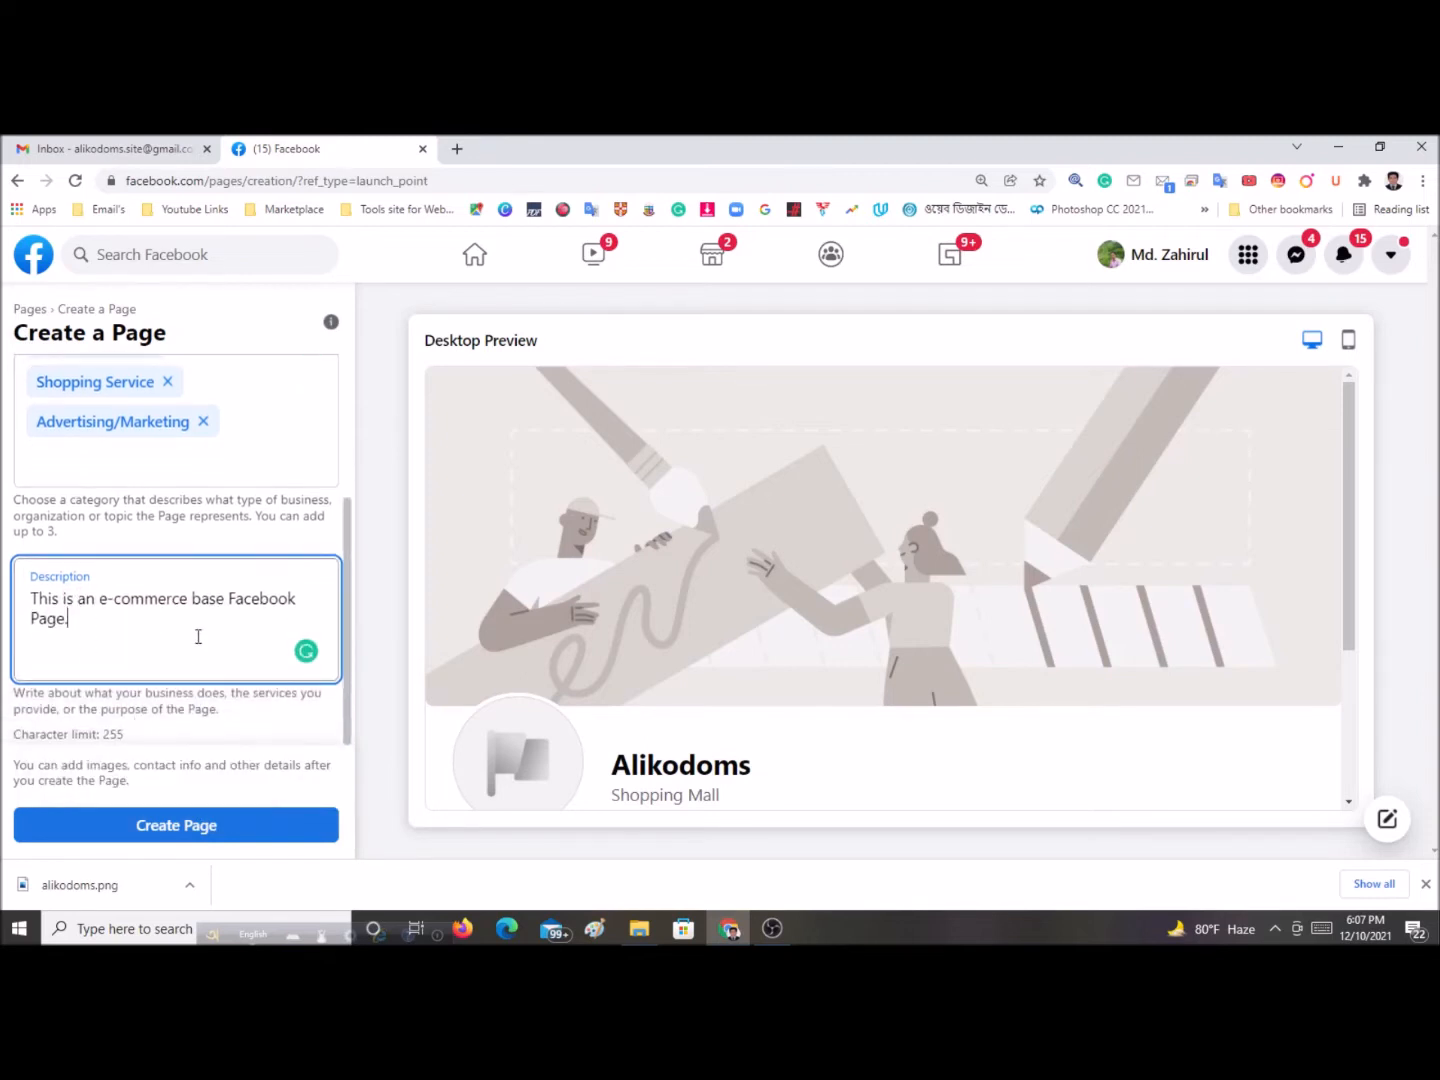
pyautogui.click(181, 823)
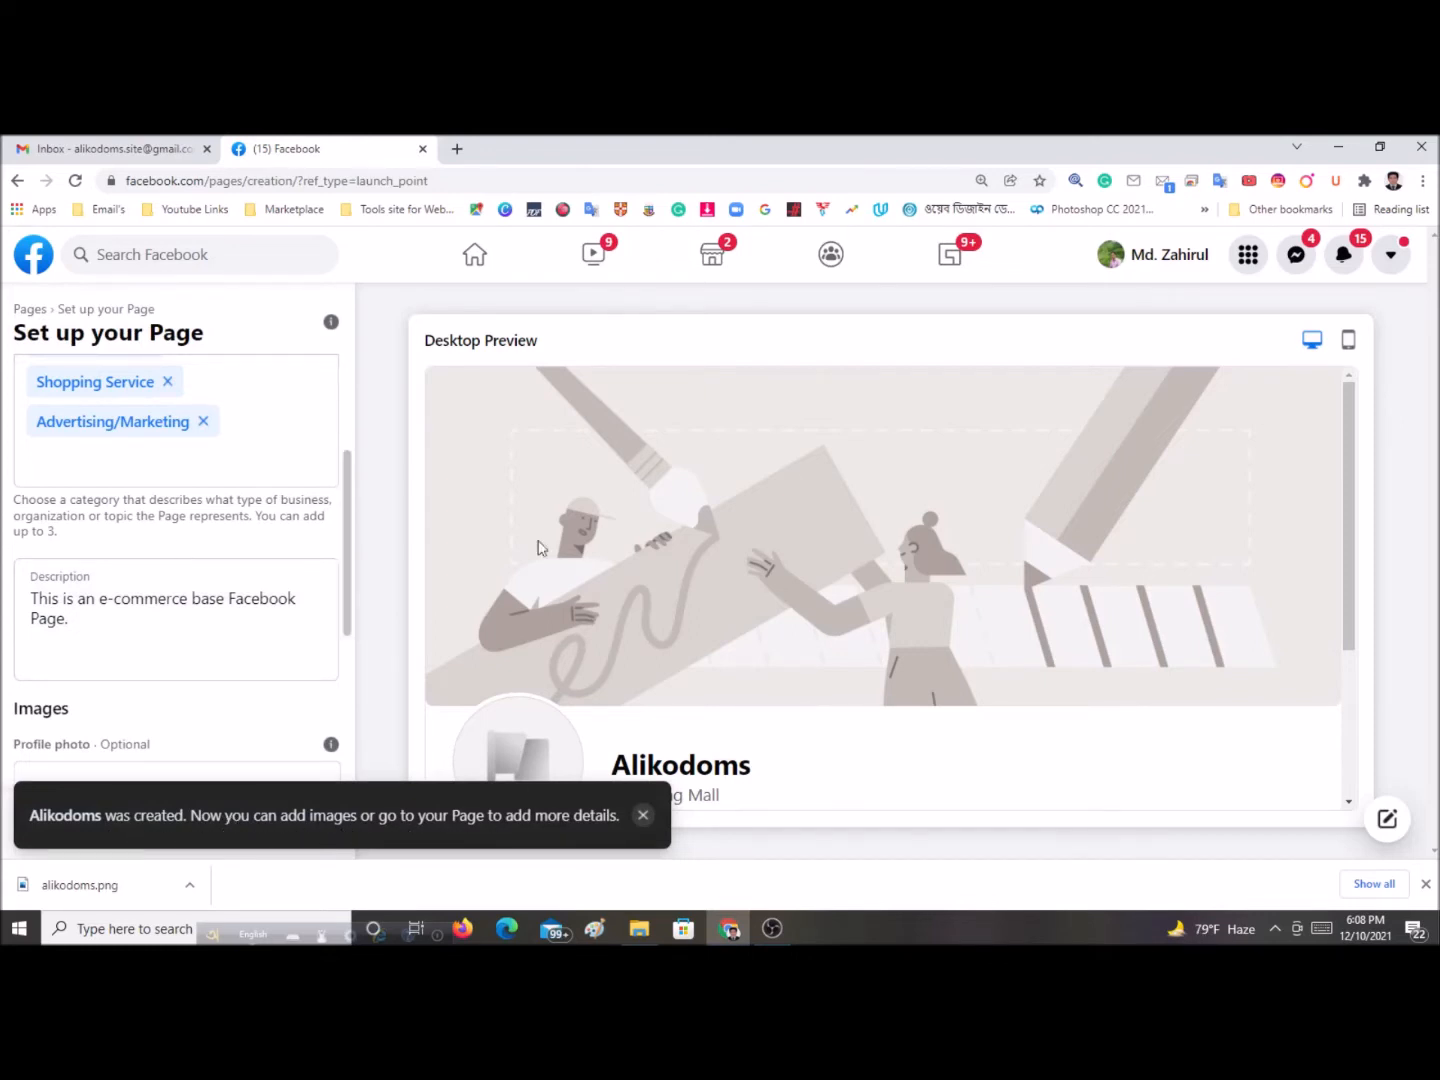
# Save the Page setup to open the new Alikodoms Page
pyautogui.scroll(-3, 519, 491)
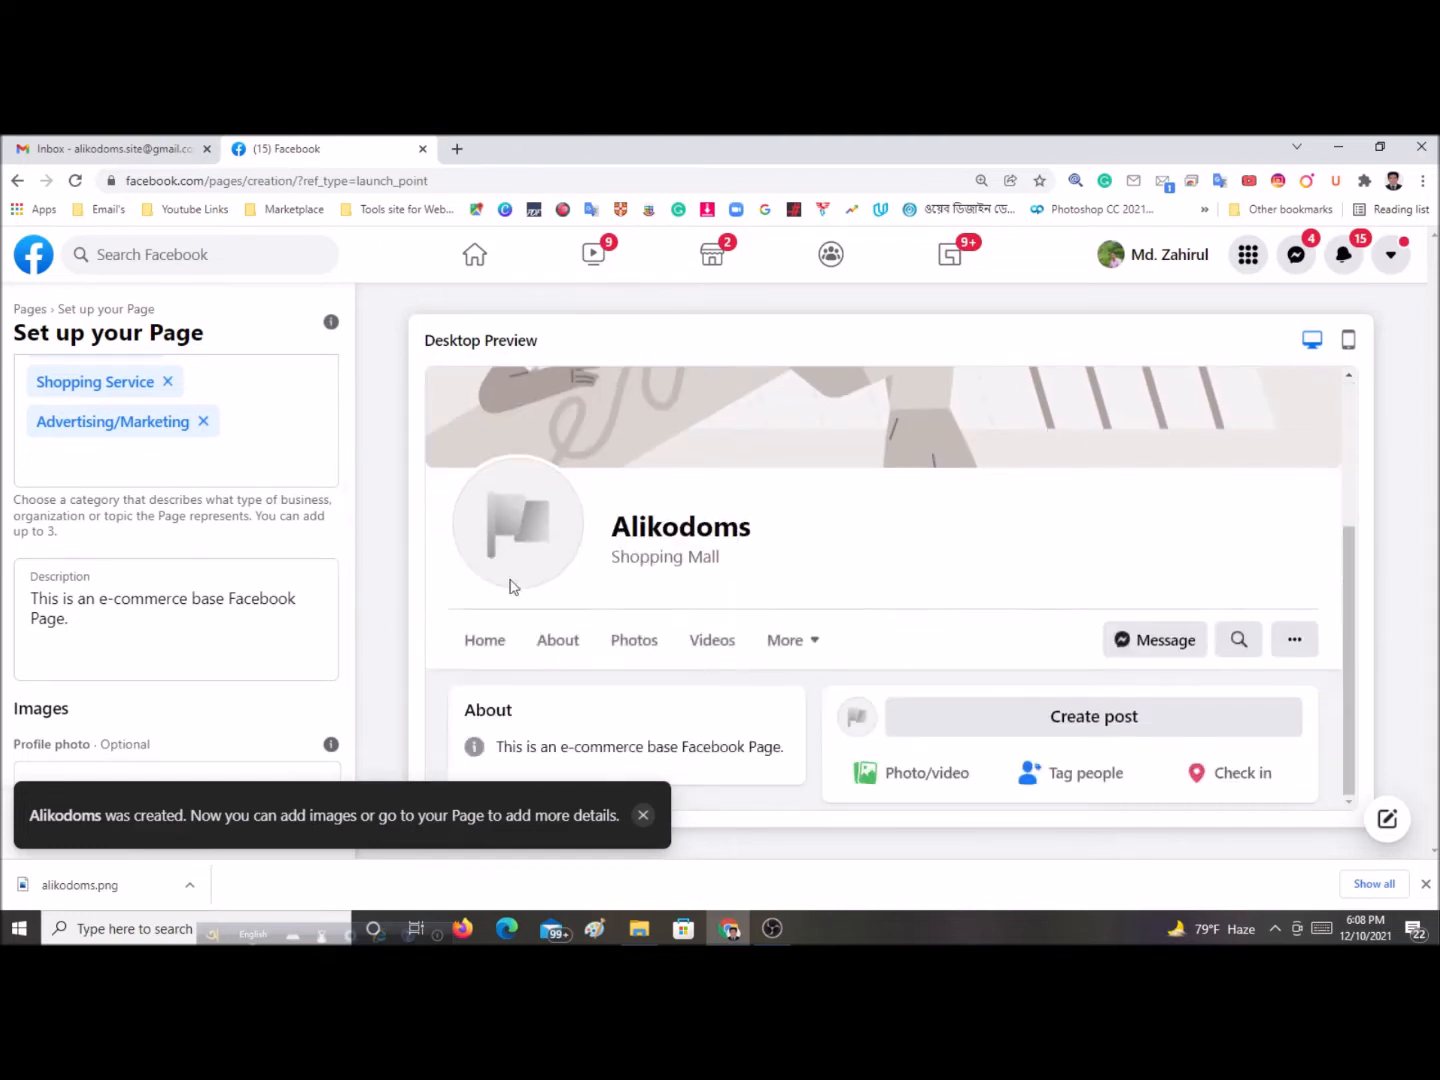
pyautogui.click(167, 838)
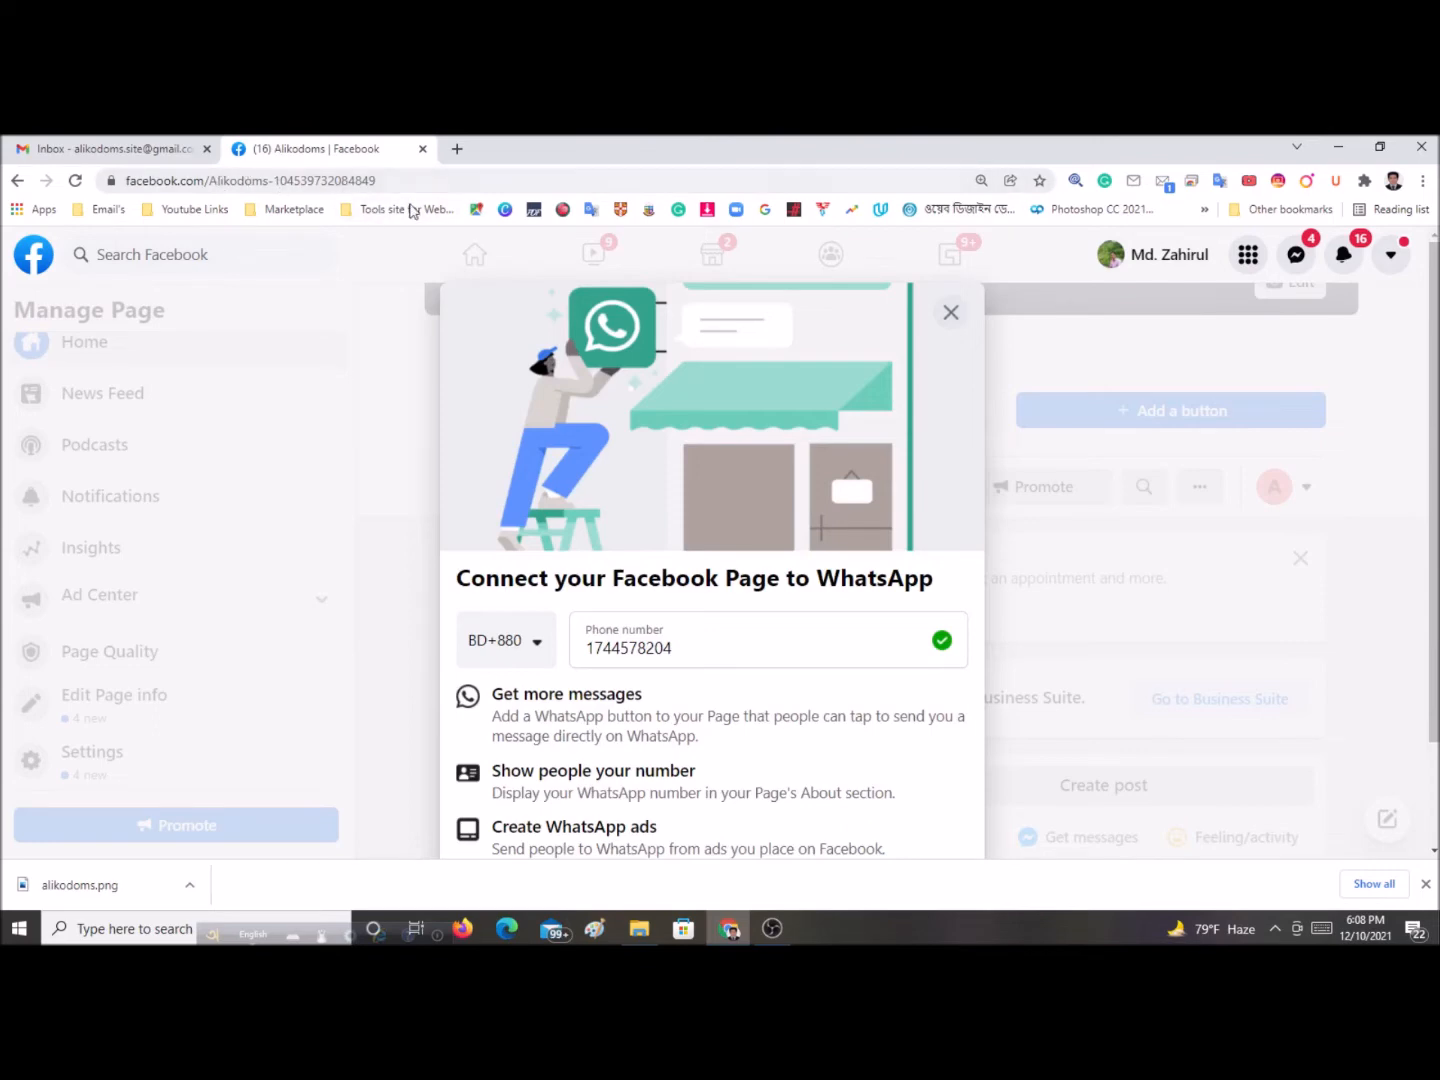
# Replace the WhatsApp phone number with a different number and send a verification code
pyautogui.scroll(-1, 592, 603)
pyautogui.scroll(-1, 592, 603)
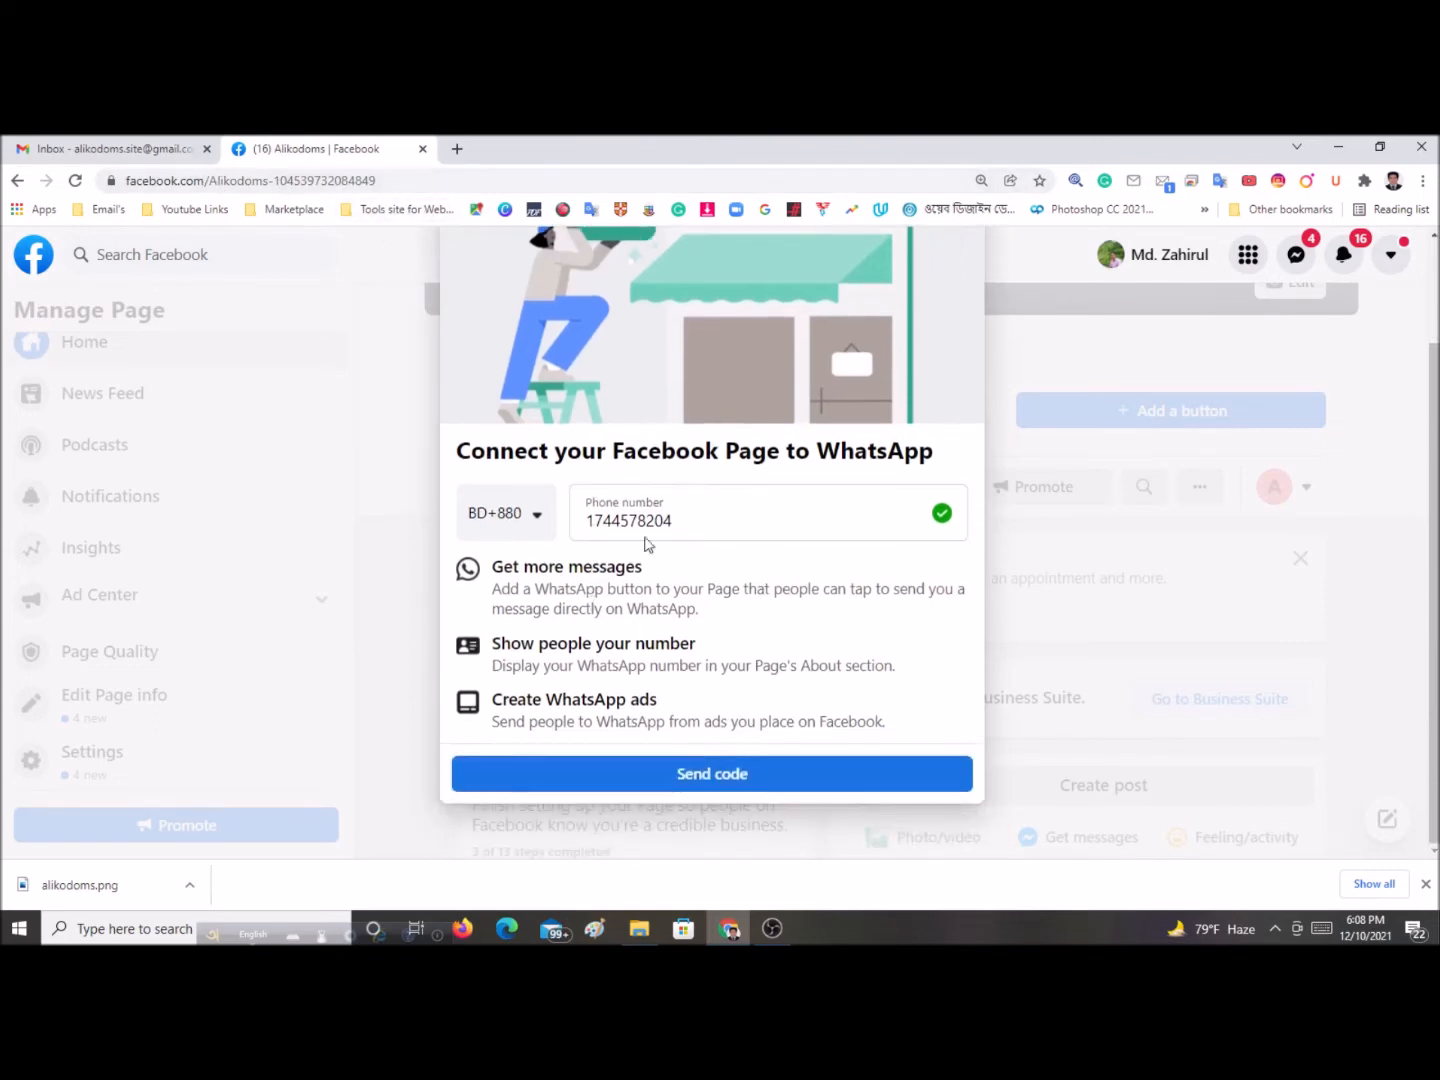
pyautogui.scroll(2, 731, 595)
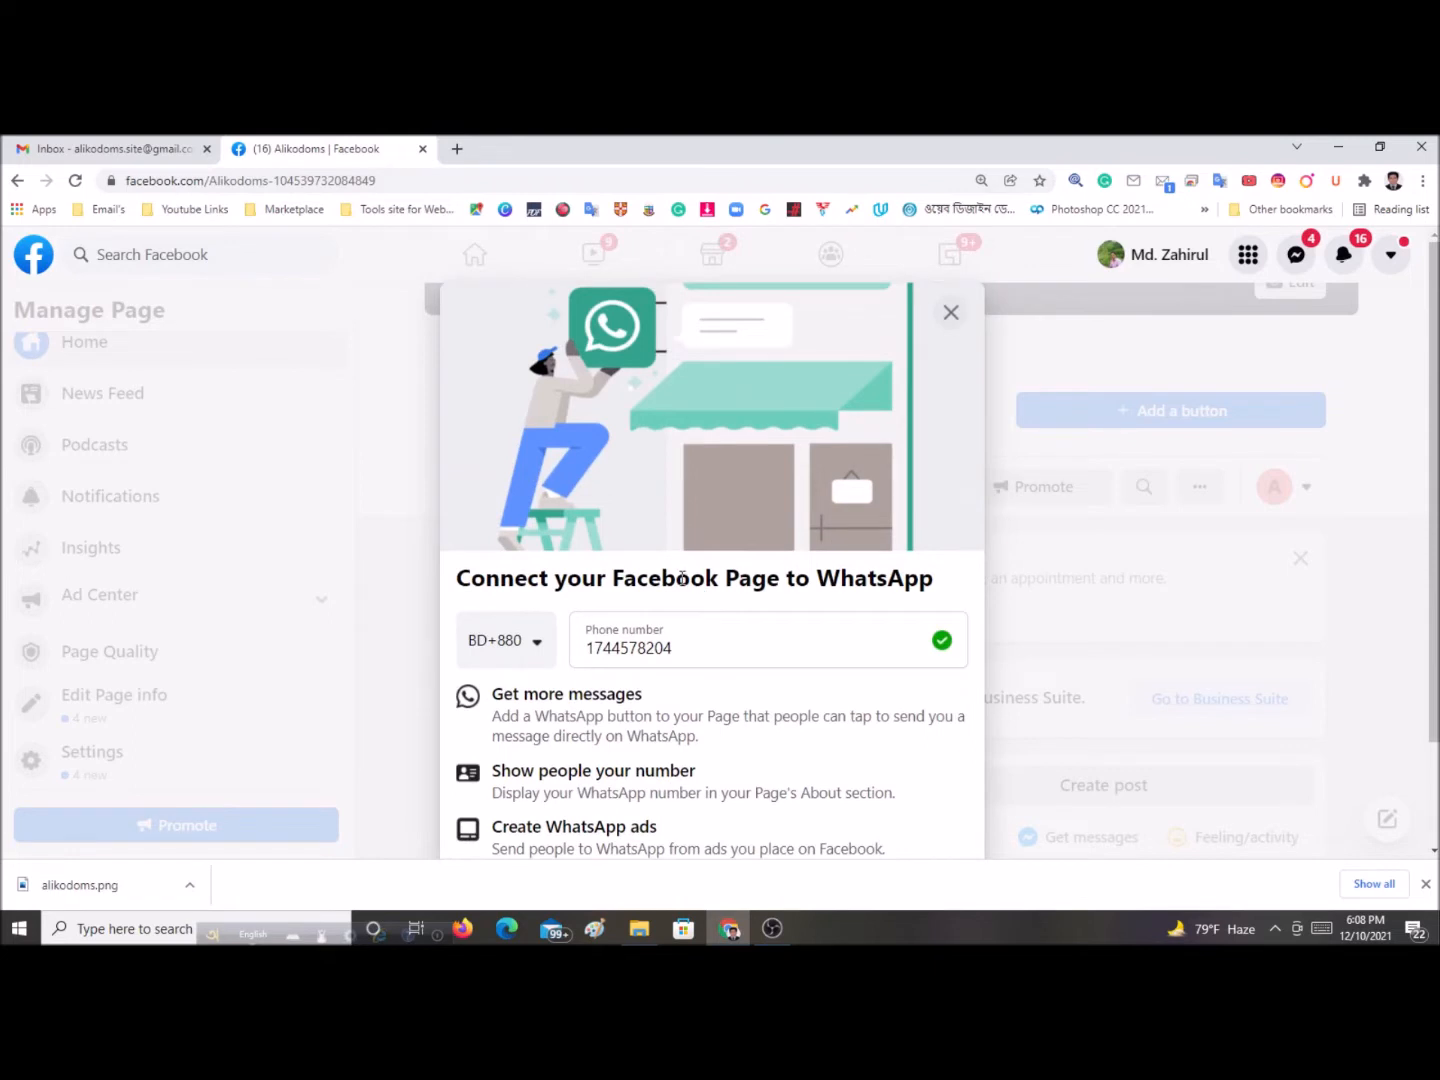
pyautogui.scroll(-2, 662, 611)
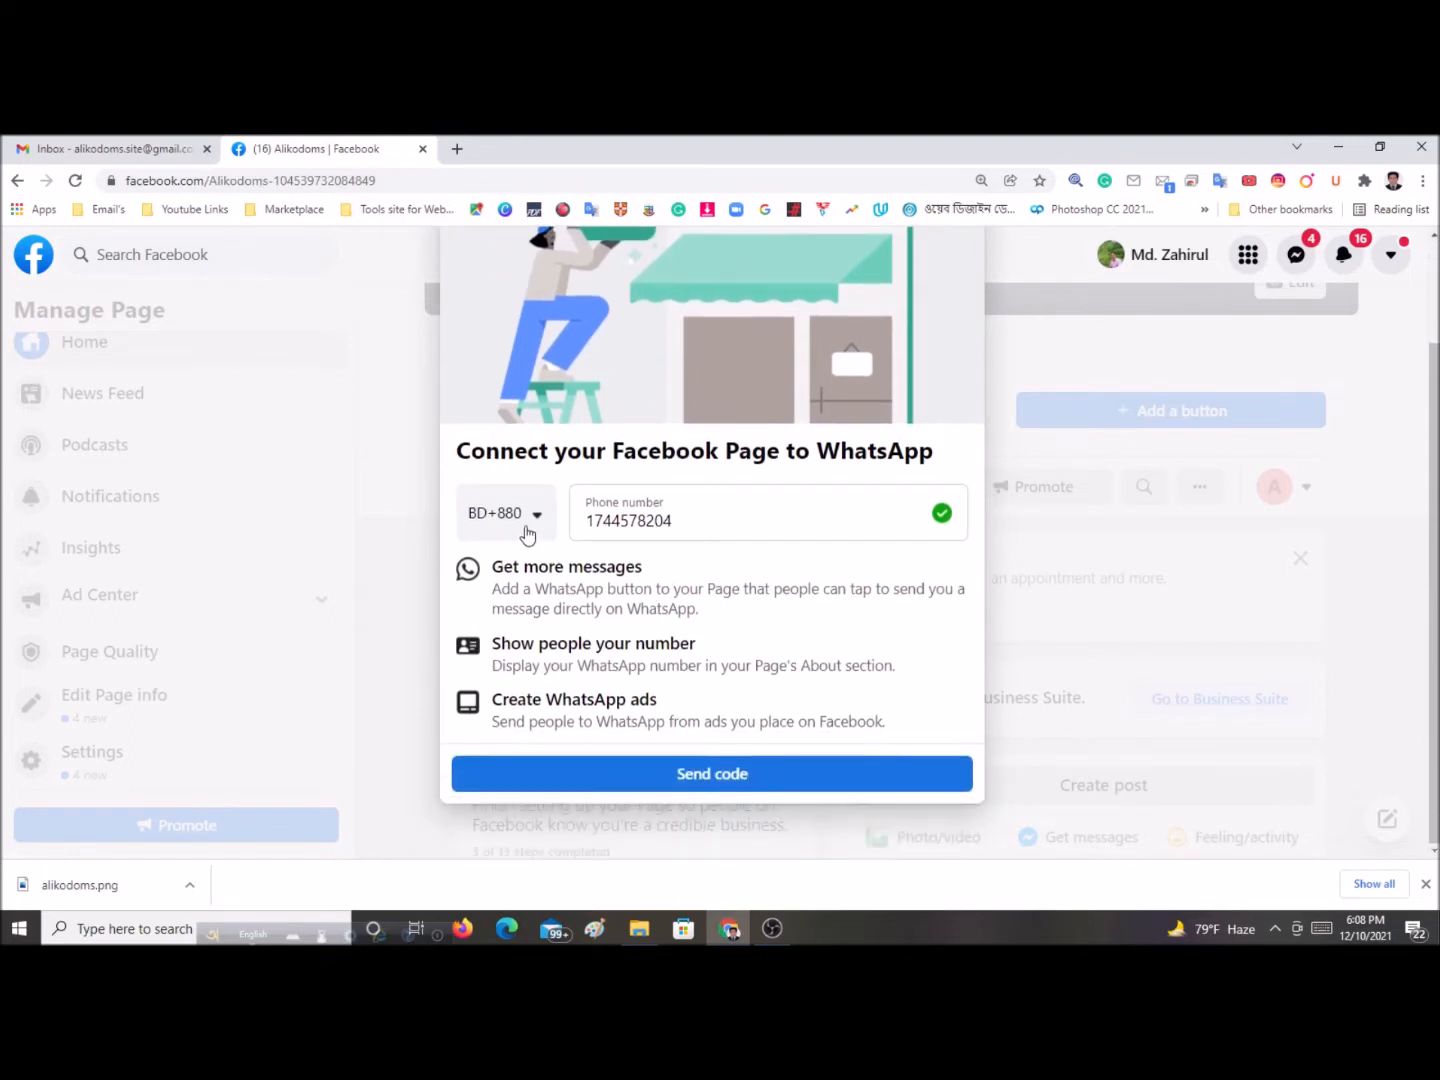
pyautogui.moveTo(765, 521); pyautogui.dragTo(391, 528)
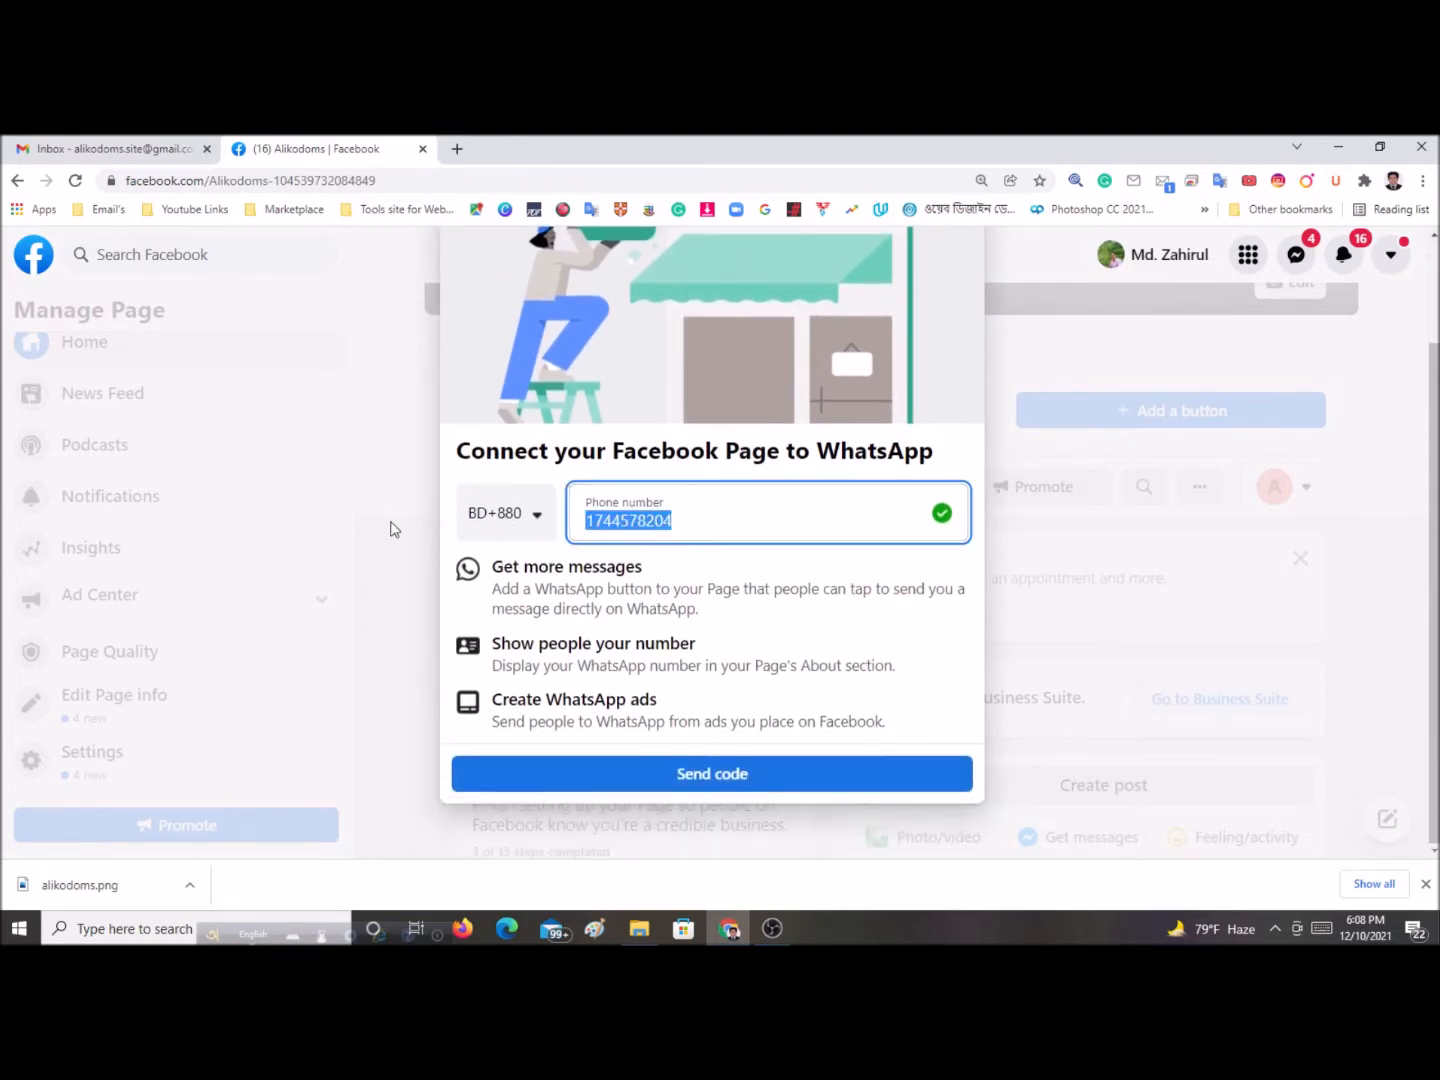
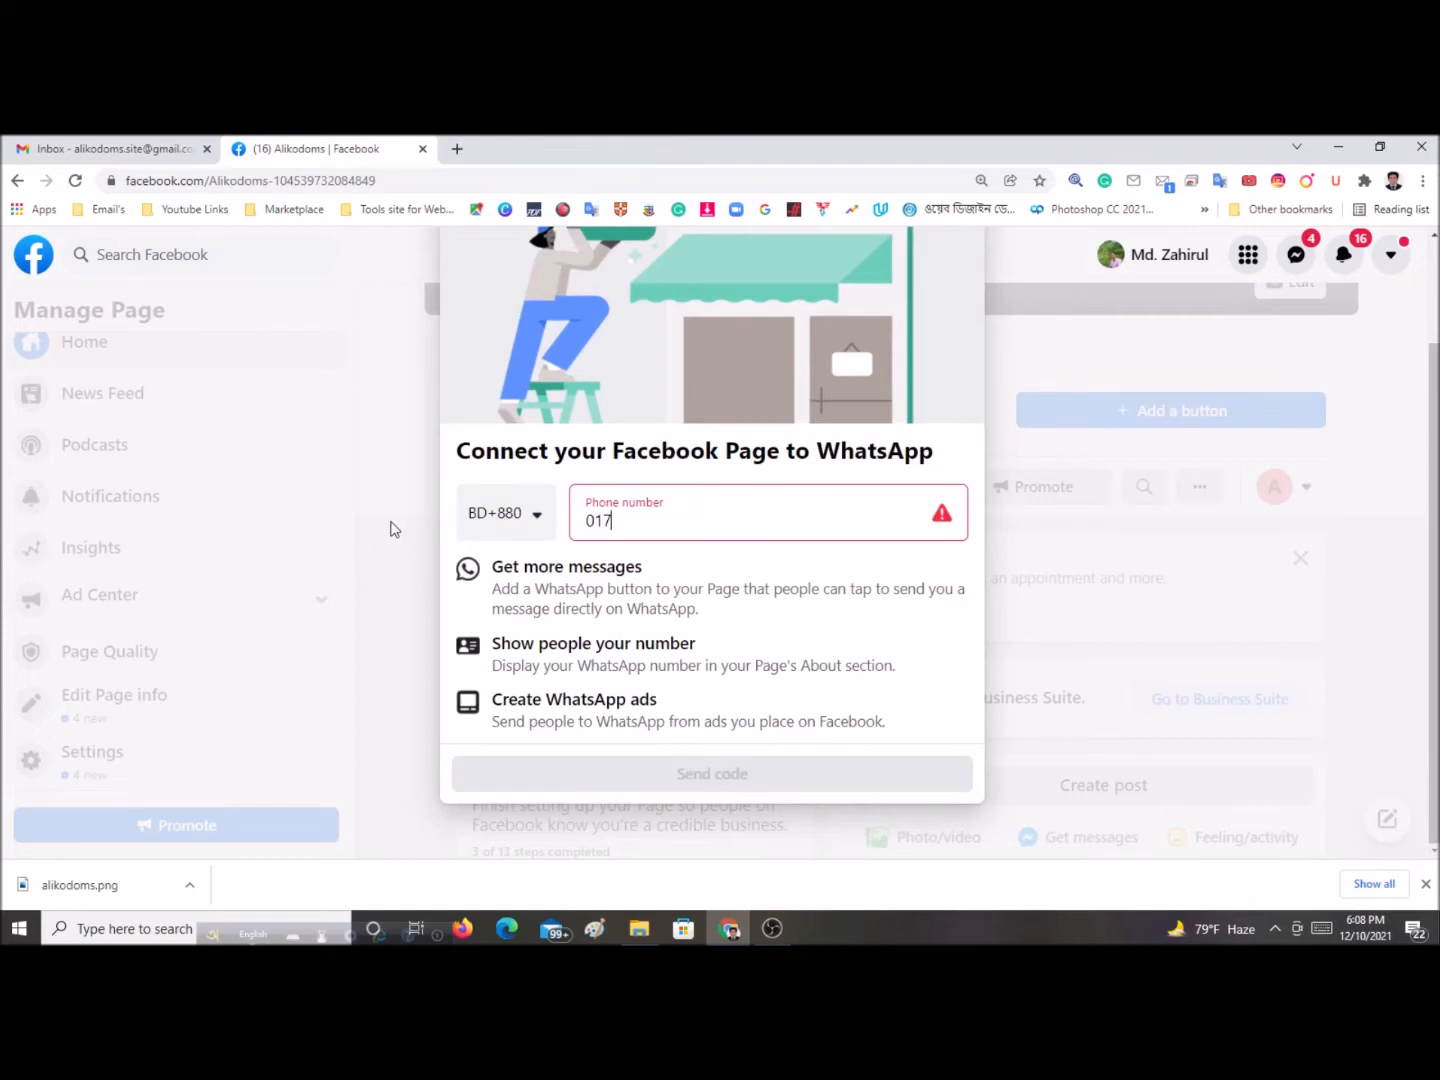
pyautogui.press('BackSpace')
pyautogui.press('BackSpace')
pyautogui.press('BackSpace')
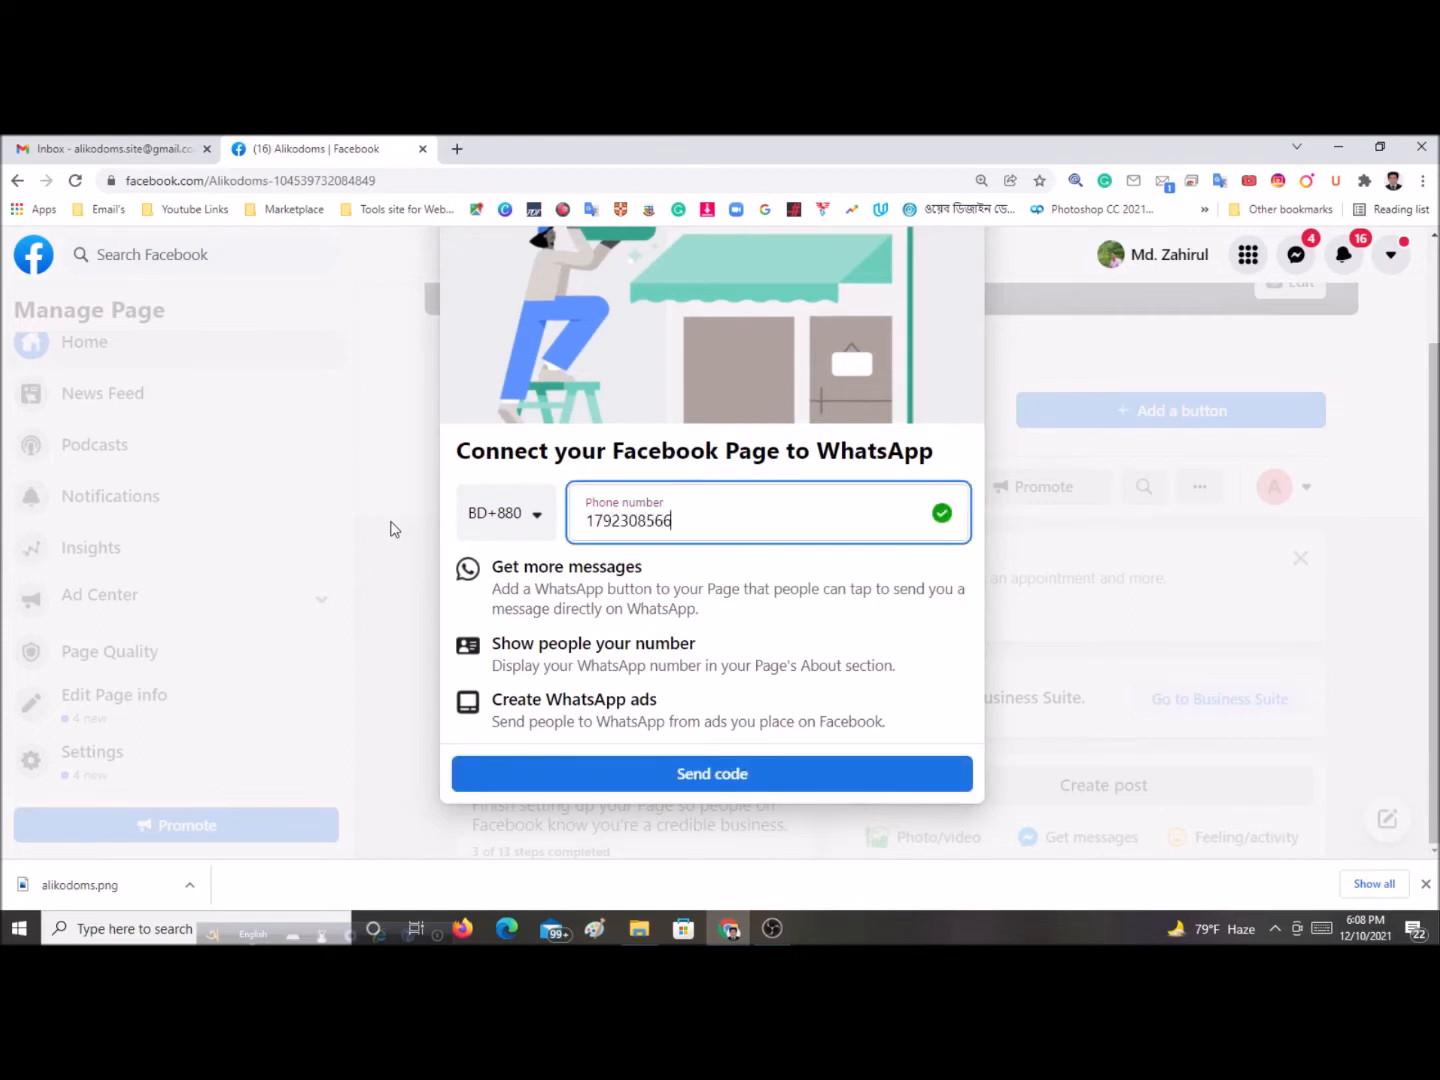
pyautogui.click(721, 773)
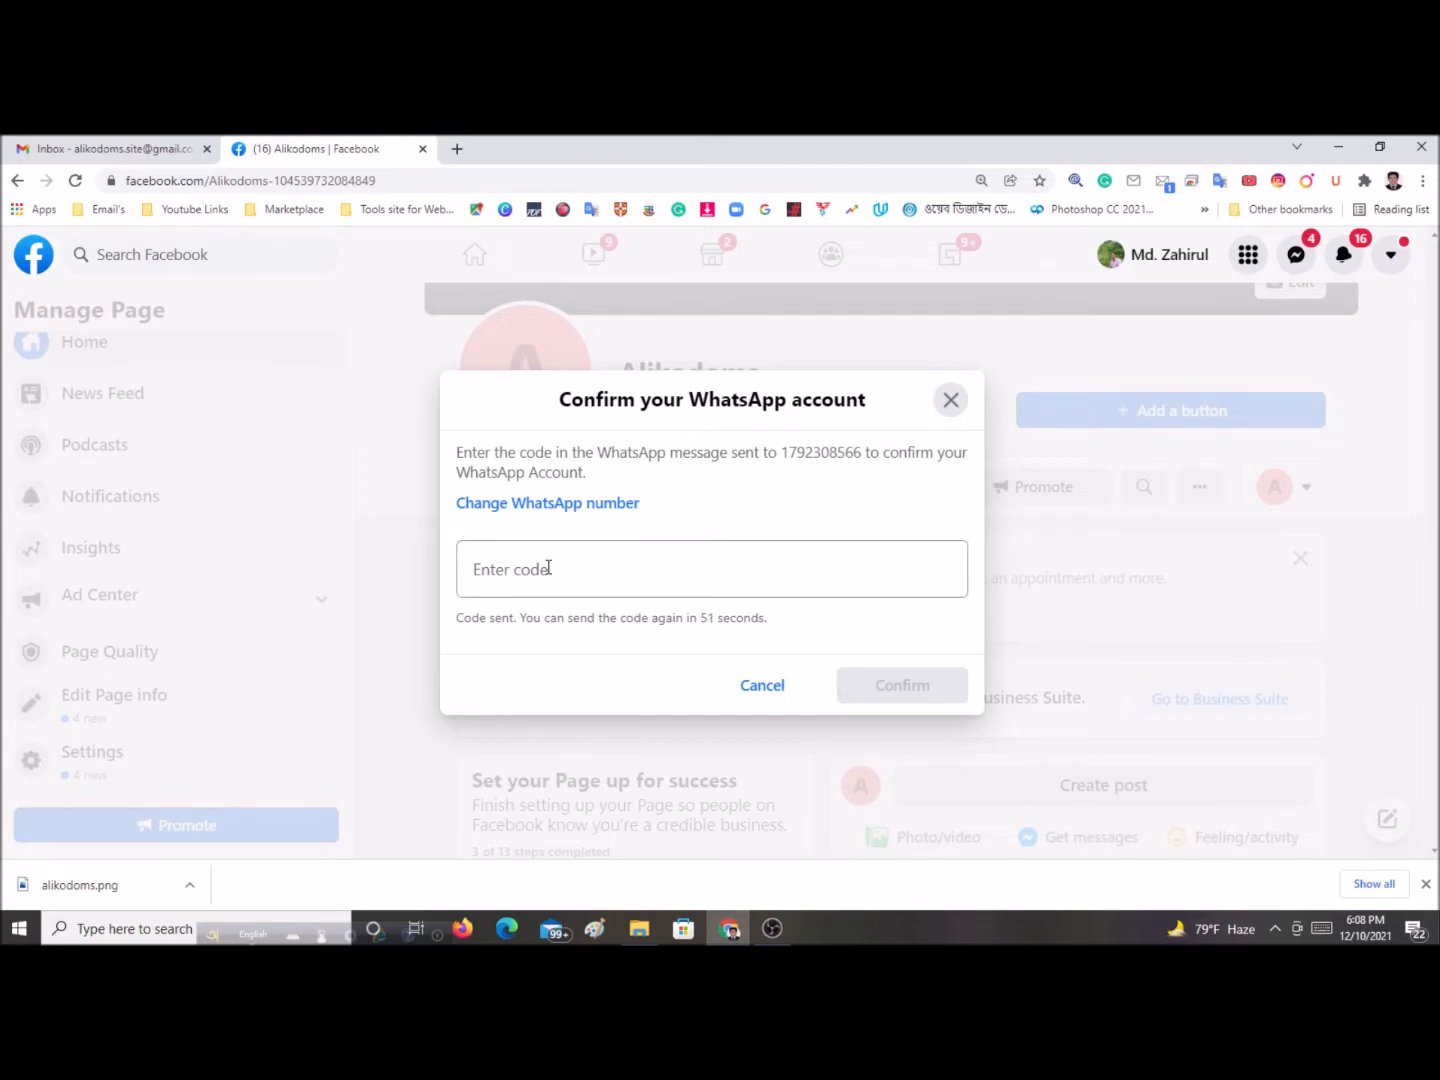
# Enter the verification code, dismiss the already-connected error, and cancel WhatsApp linking
pyautogui.press('Tab')
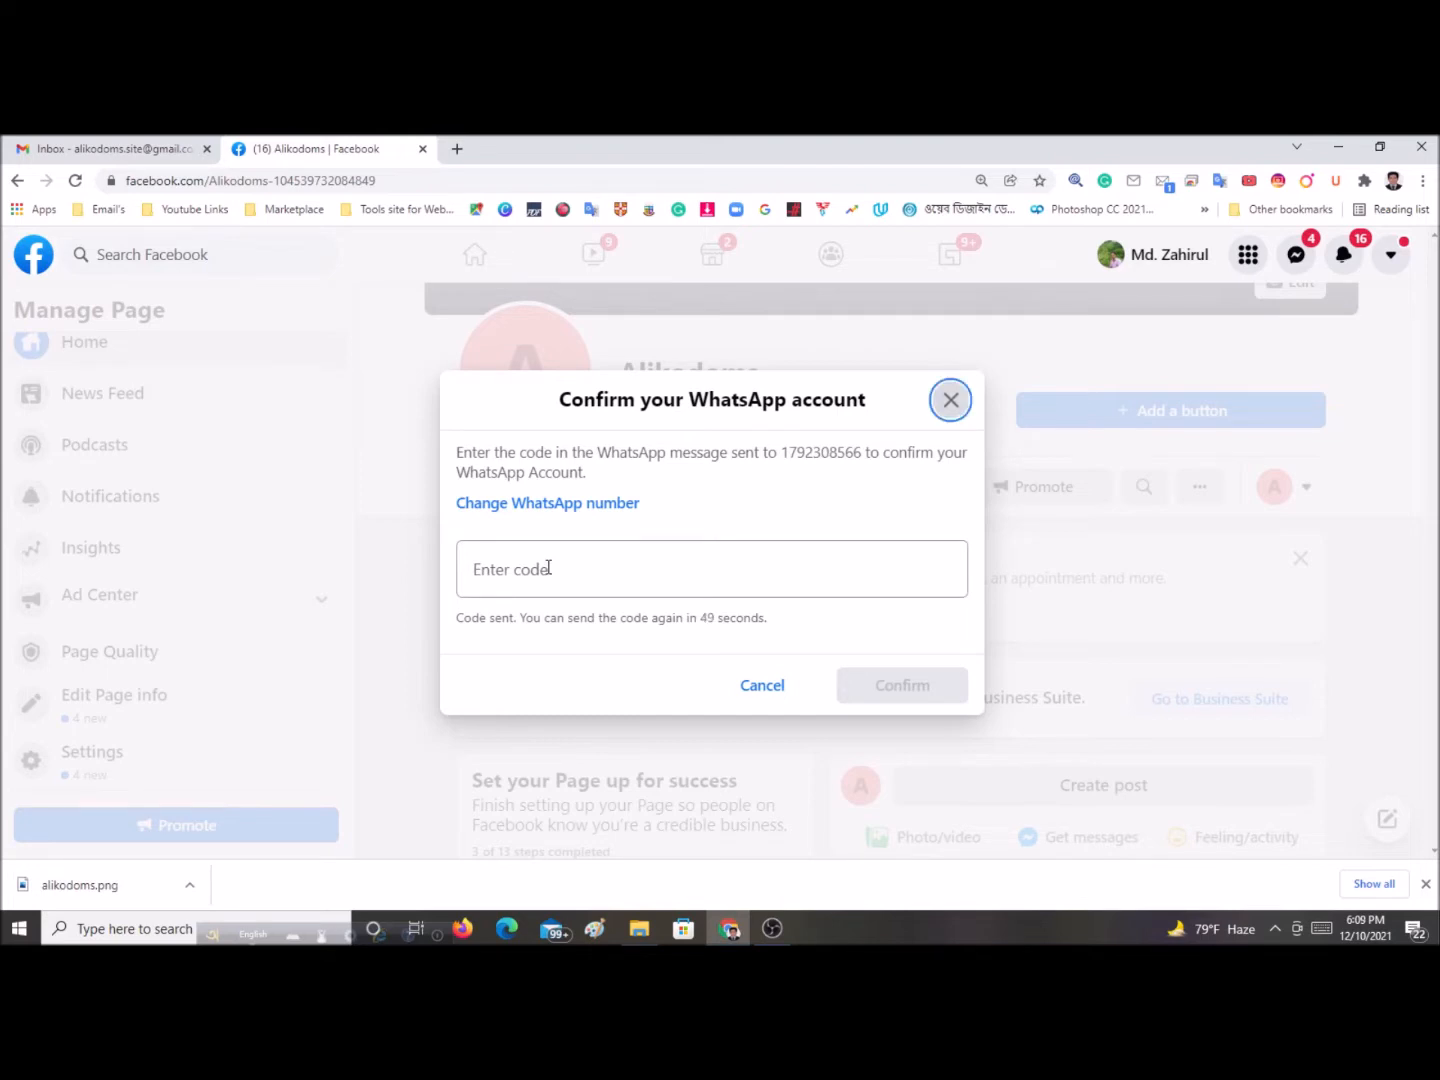
pyautogui.click(548, 568)
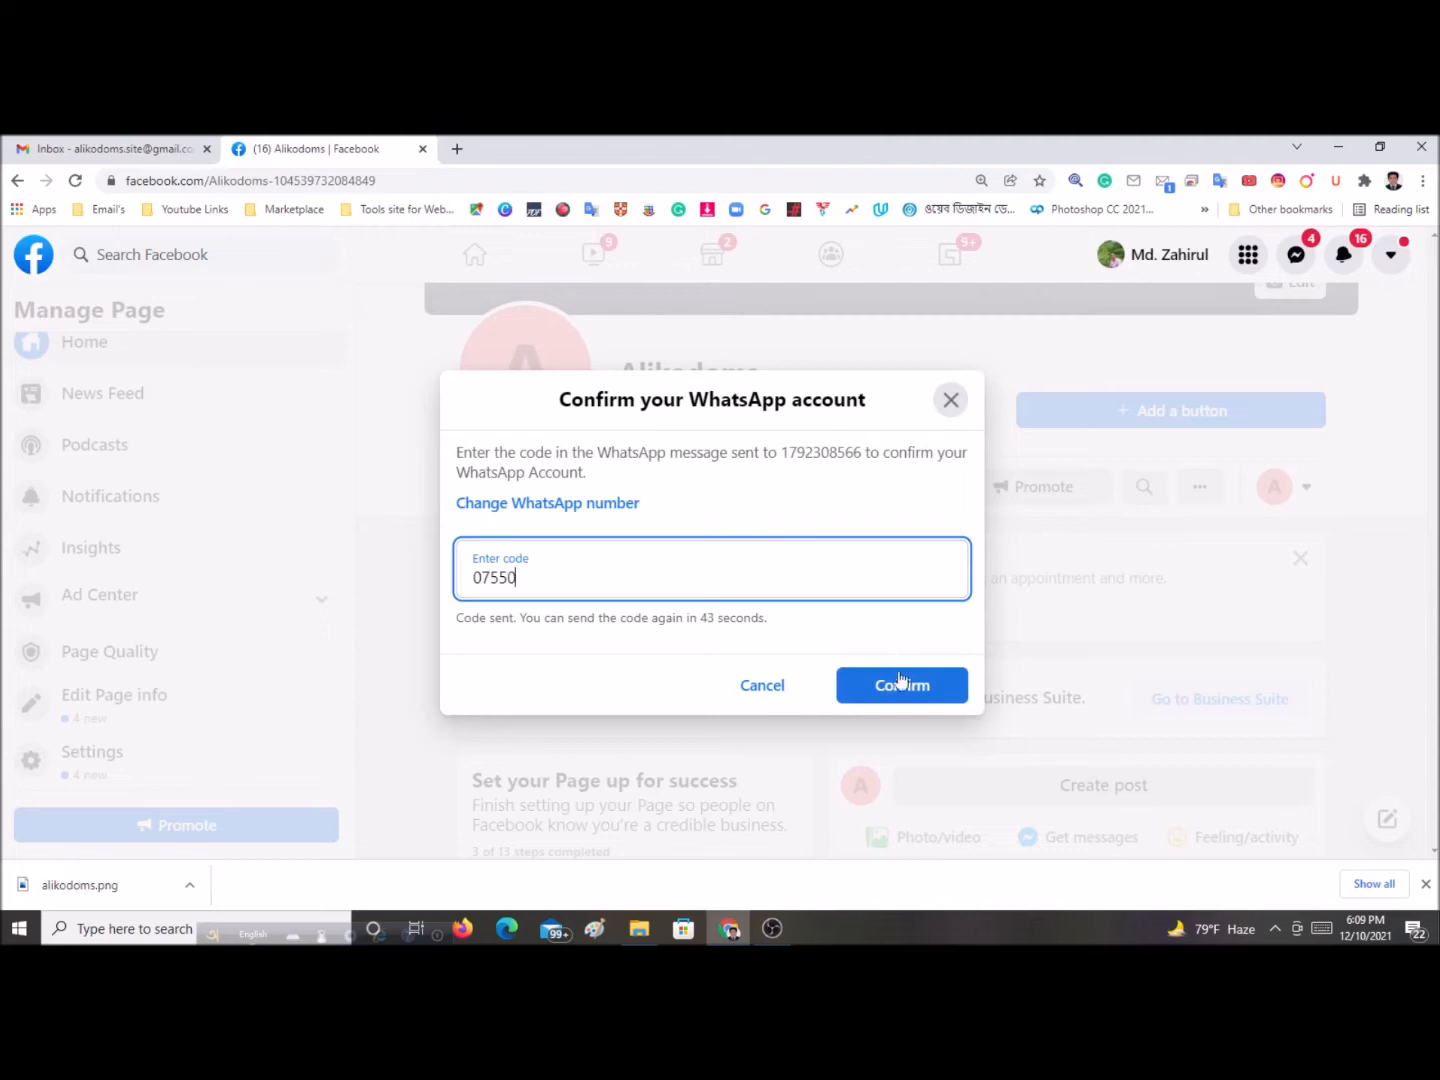
pyautogui.click(898, 682)
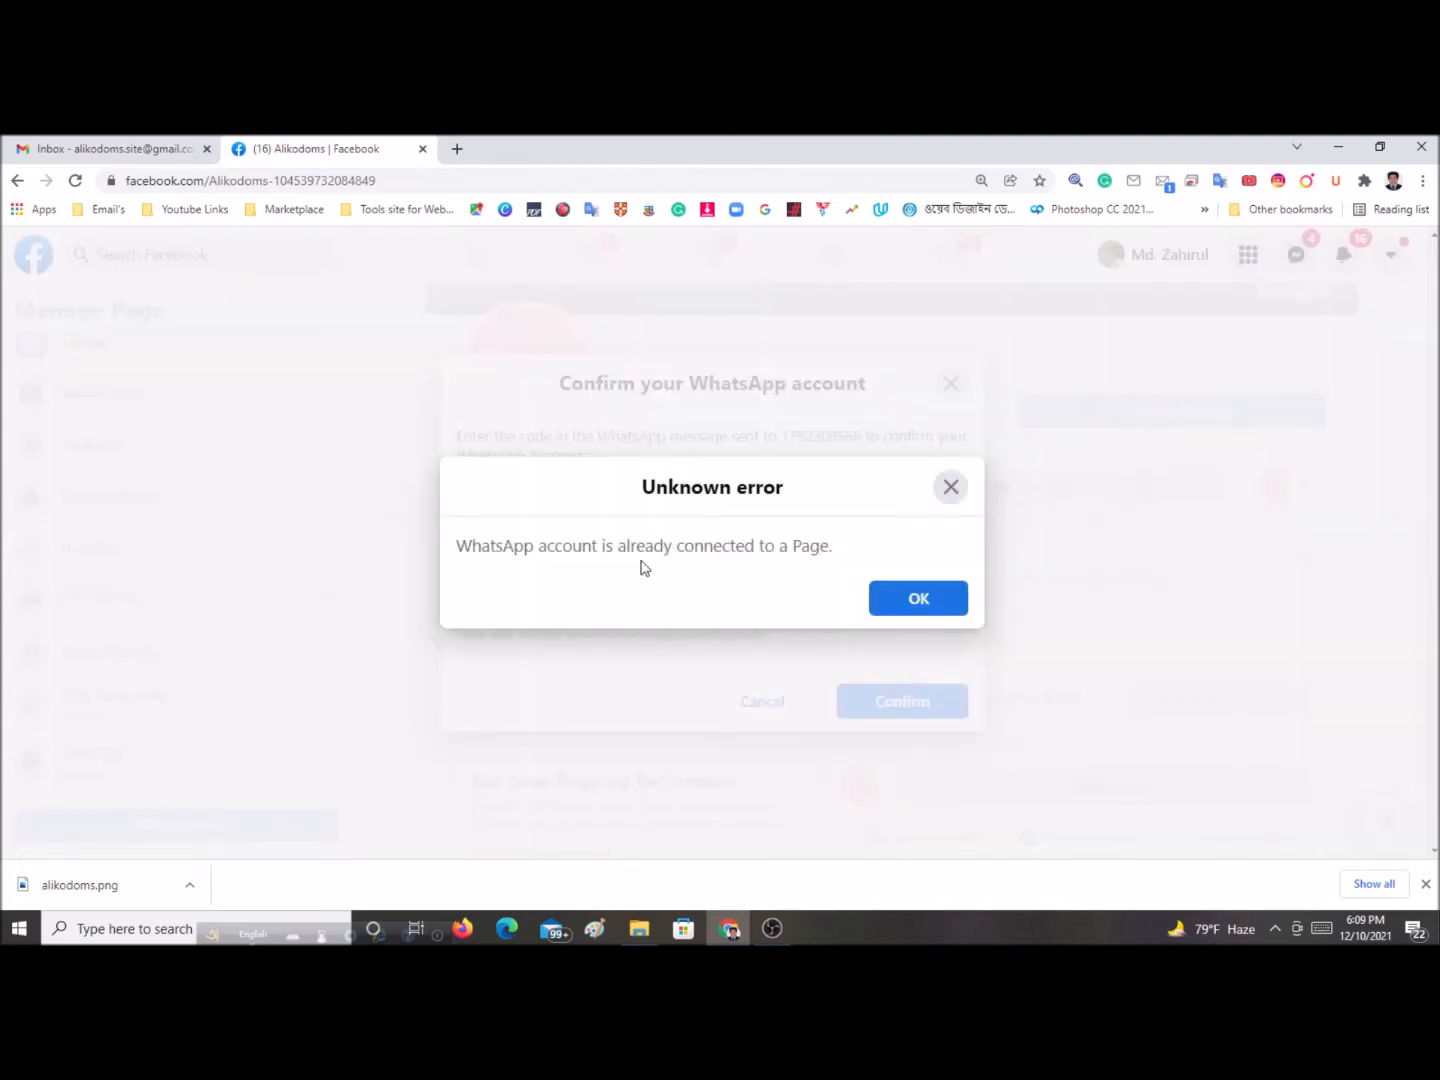
pyautogui.click(906, 599)
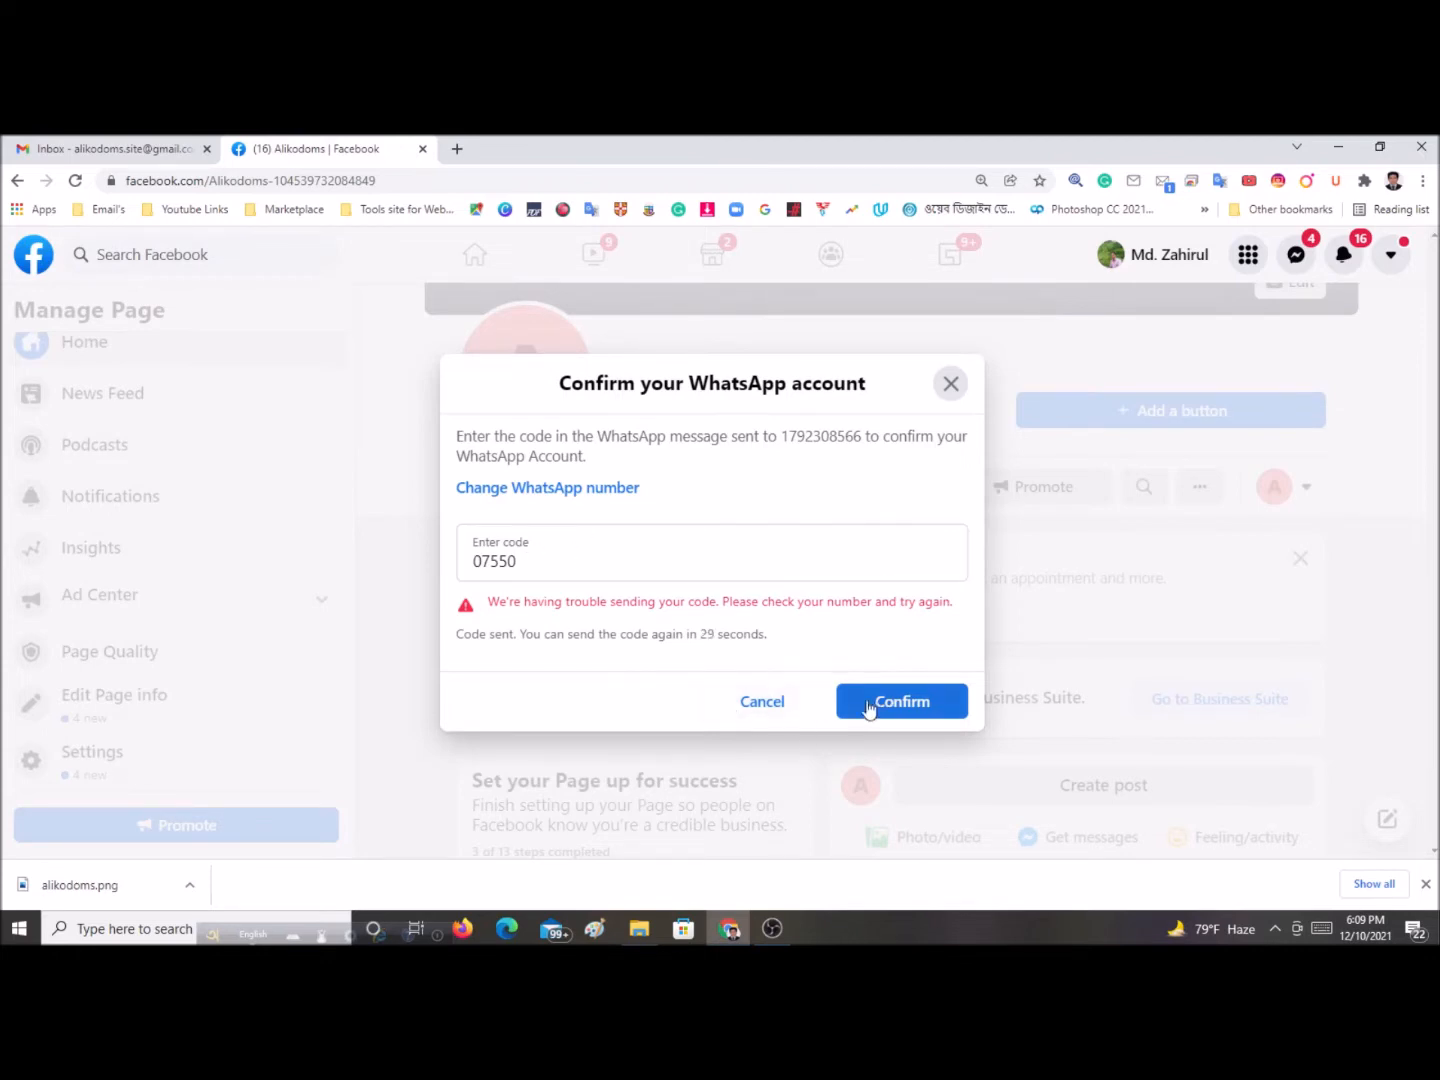
pyautogui.click(769, 704)
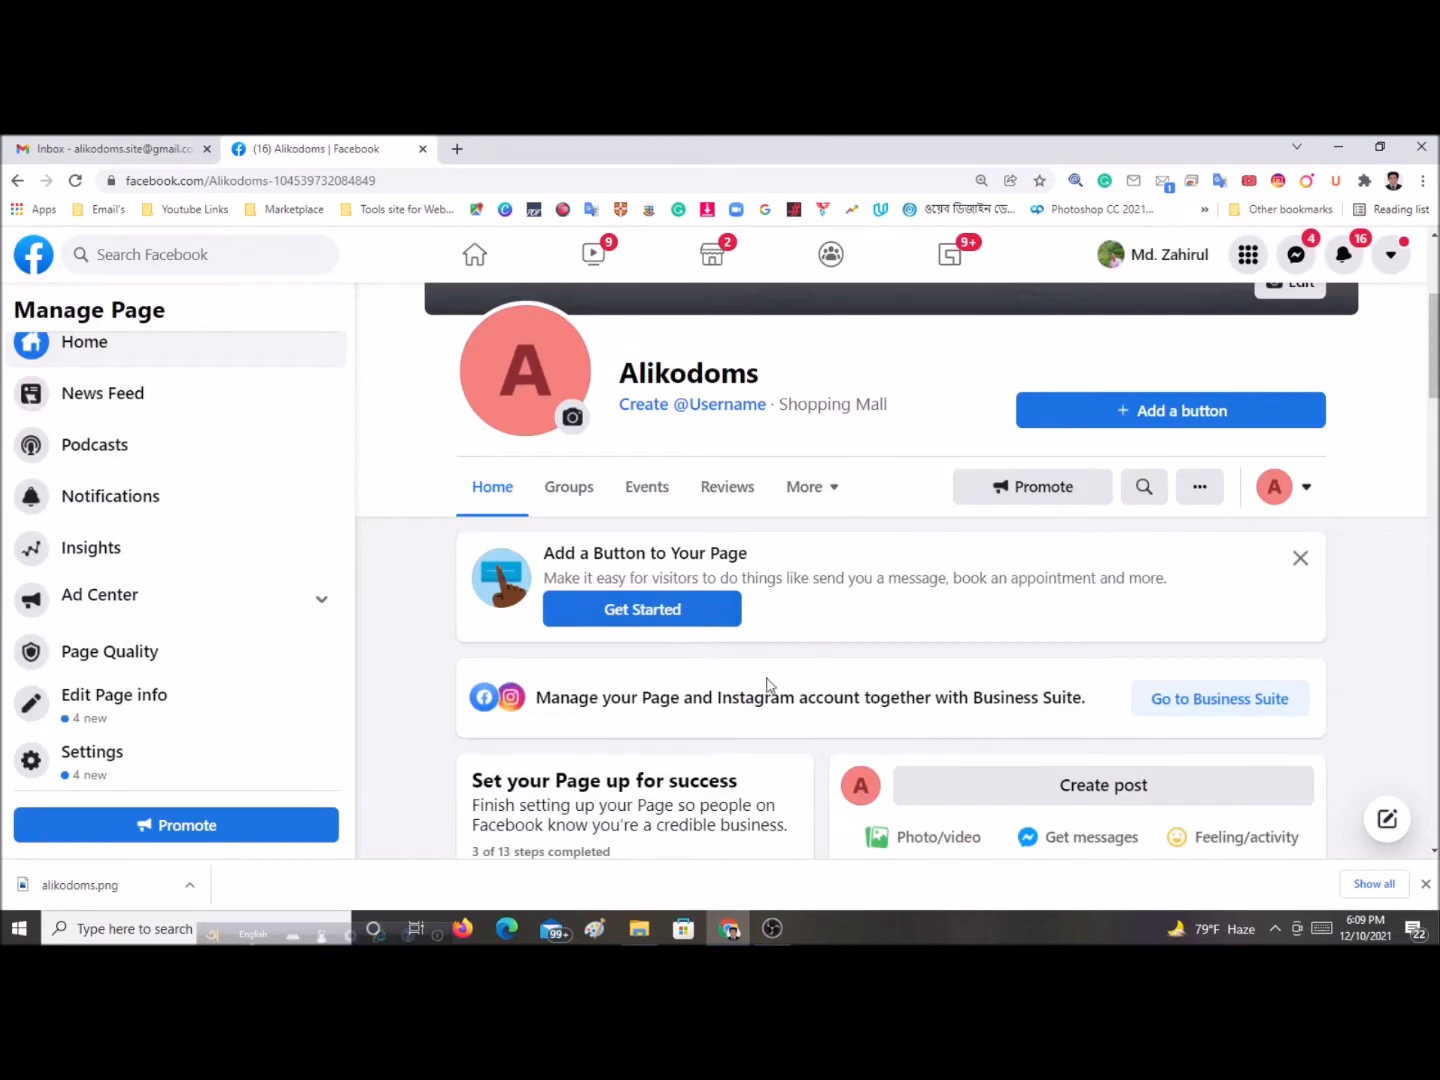
# Scroll through the Alikodoms Page and briefly open, then close, the cover photo options
pyautogui.scroll(3, 765, 684)
pyautogui.scroll(-10, 758, 672)
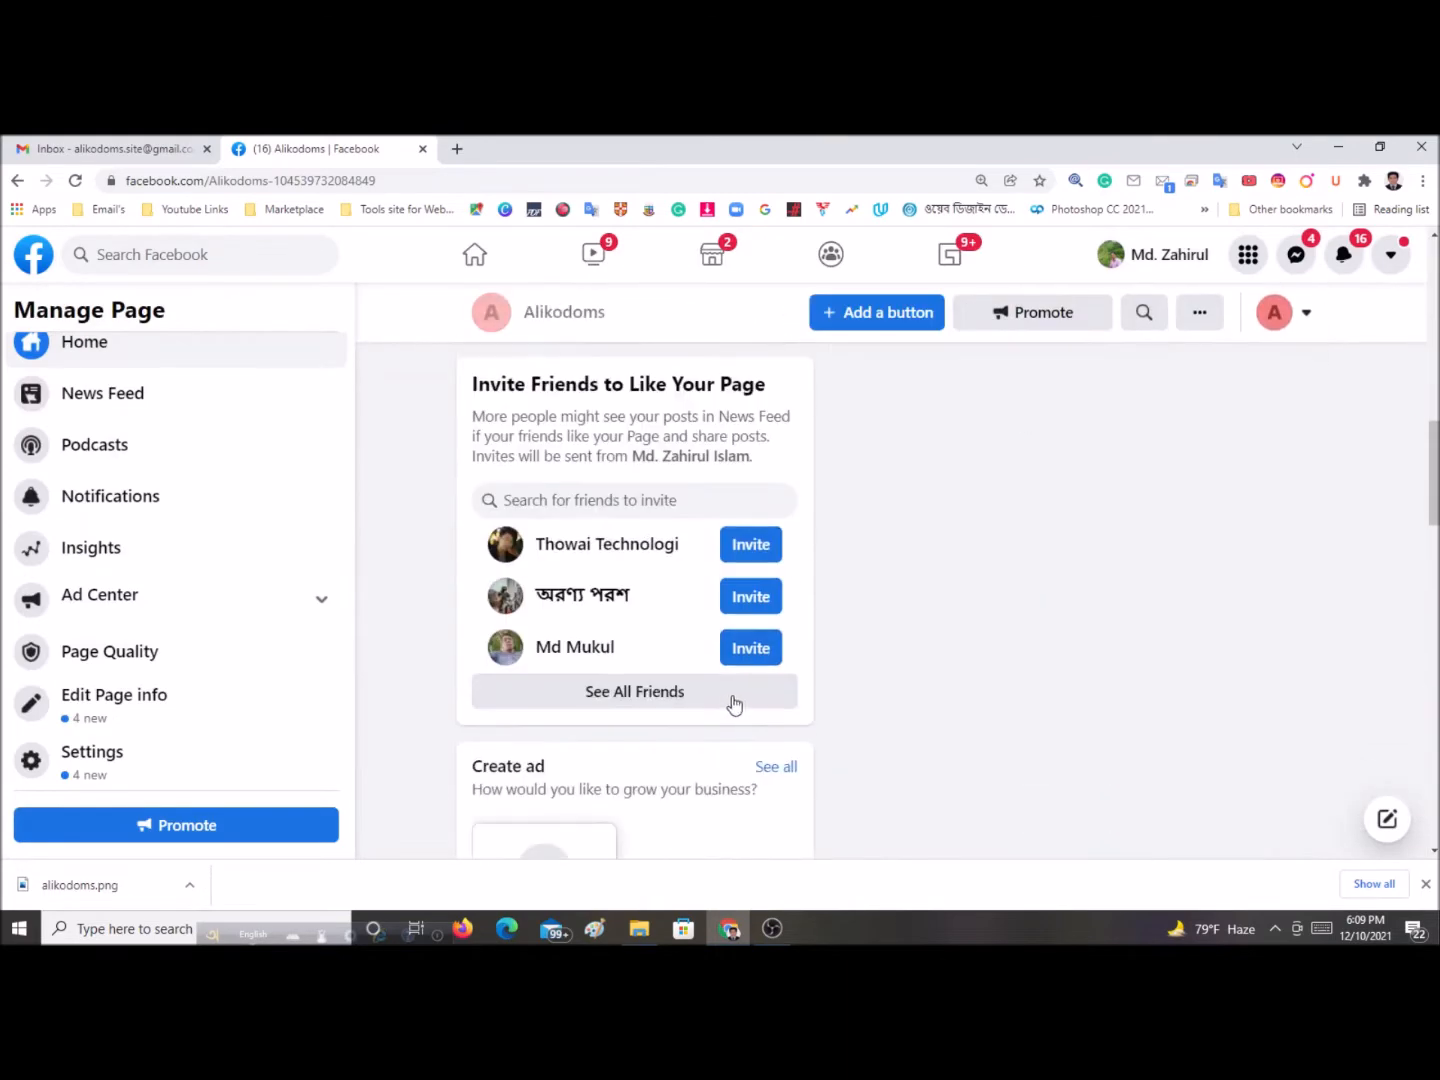
pyautogui.scroll(-5, 723, 708)
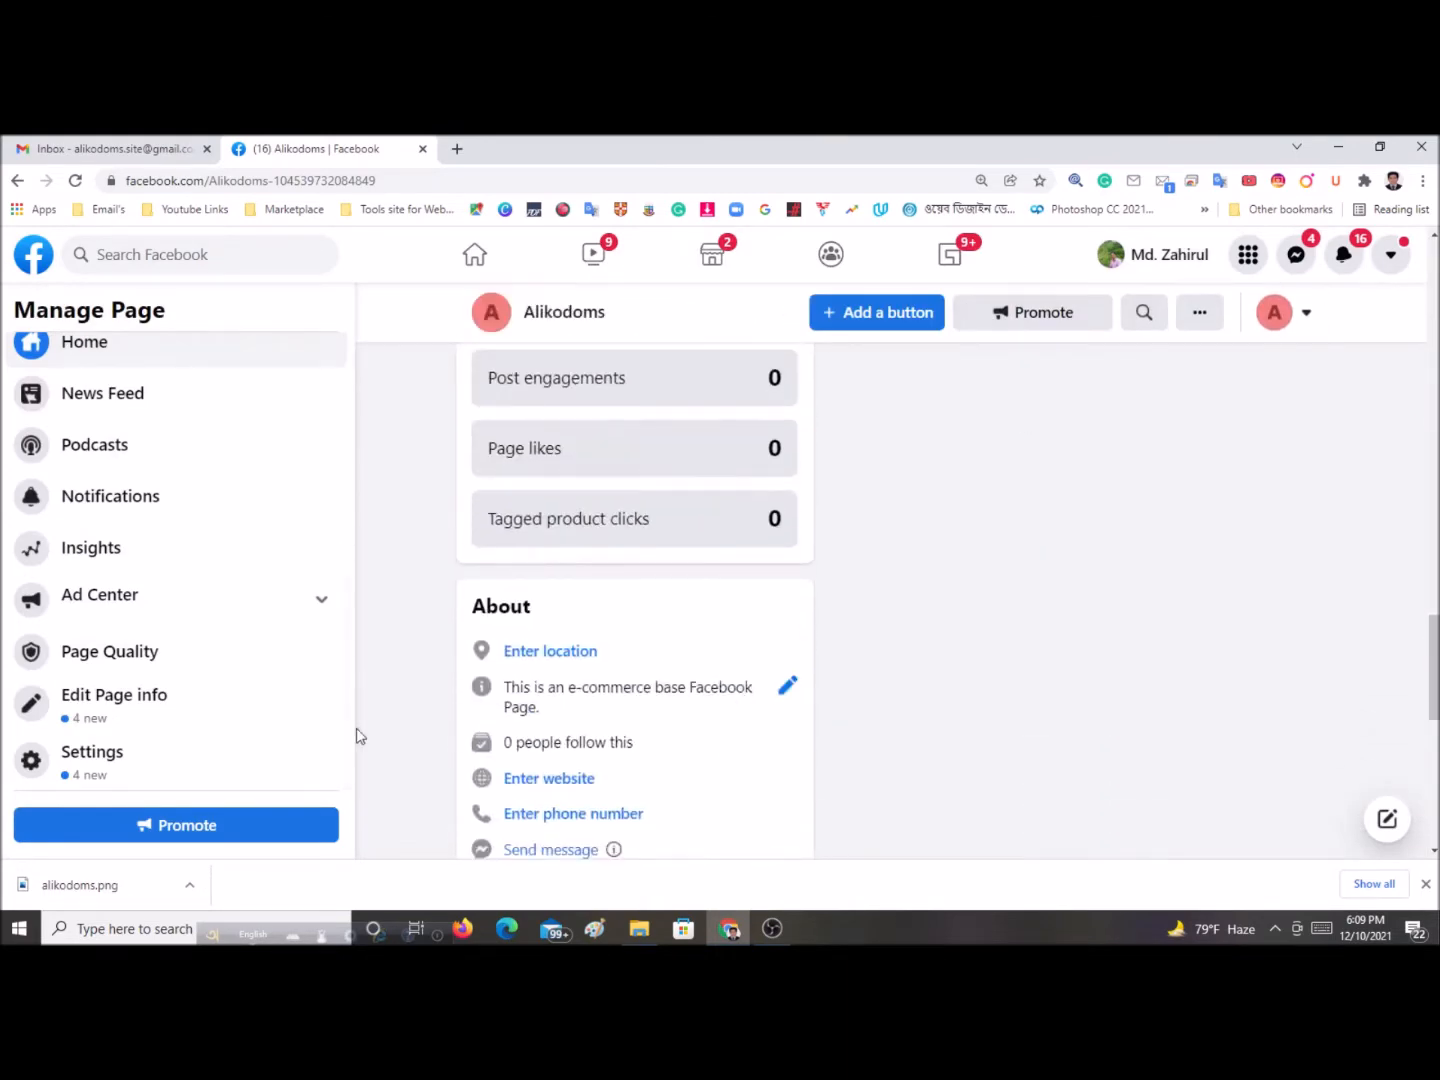
pyautogui.scroll(15, 918, 710)
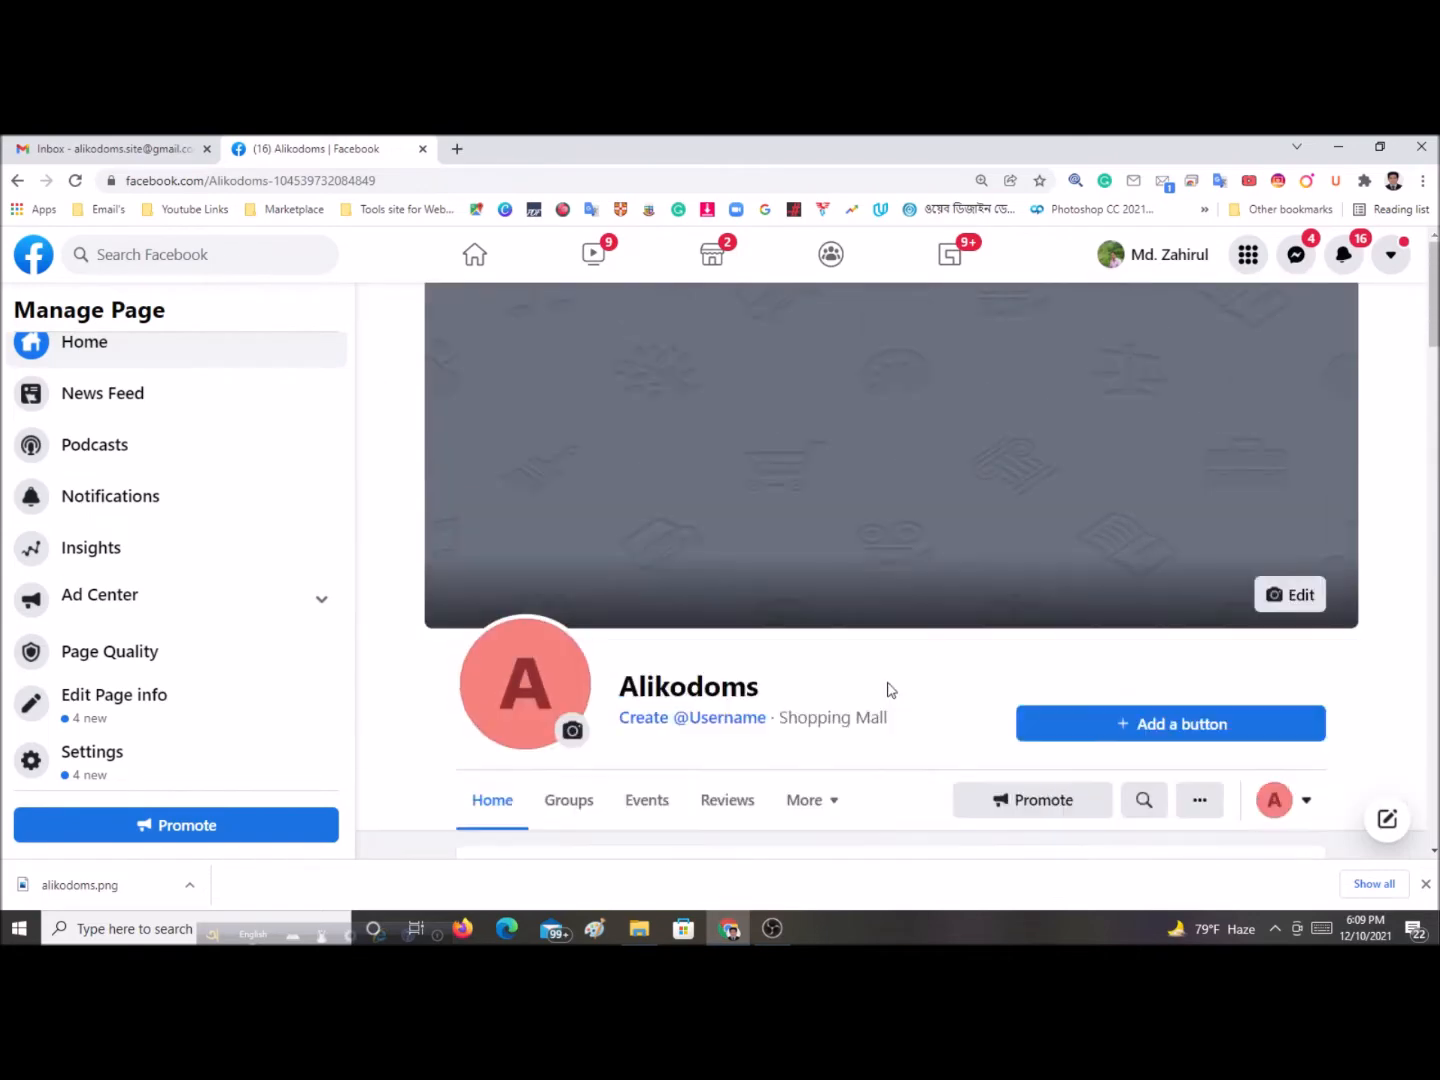
pyautogui.scroll(-7, 869, 690)
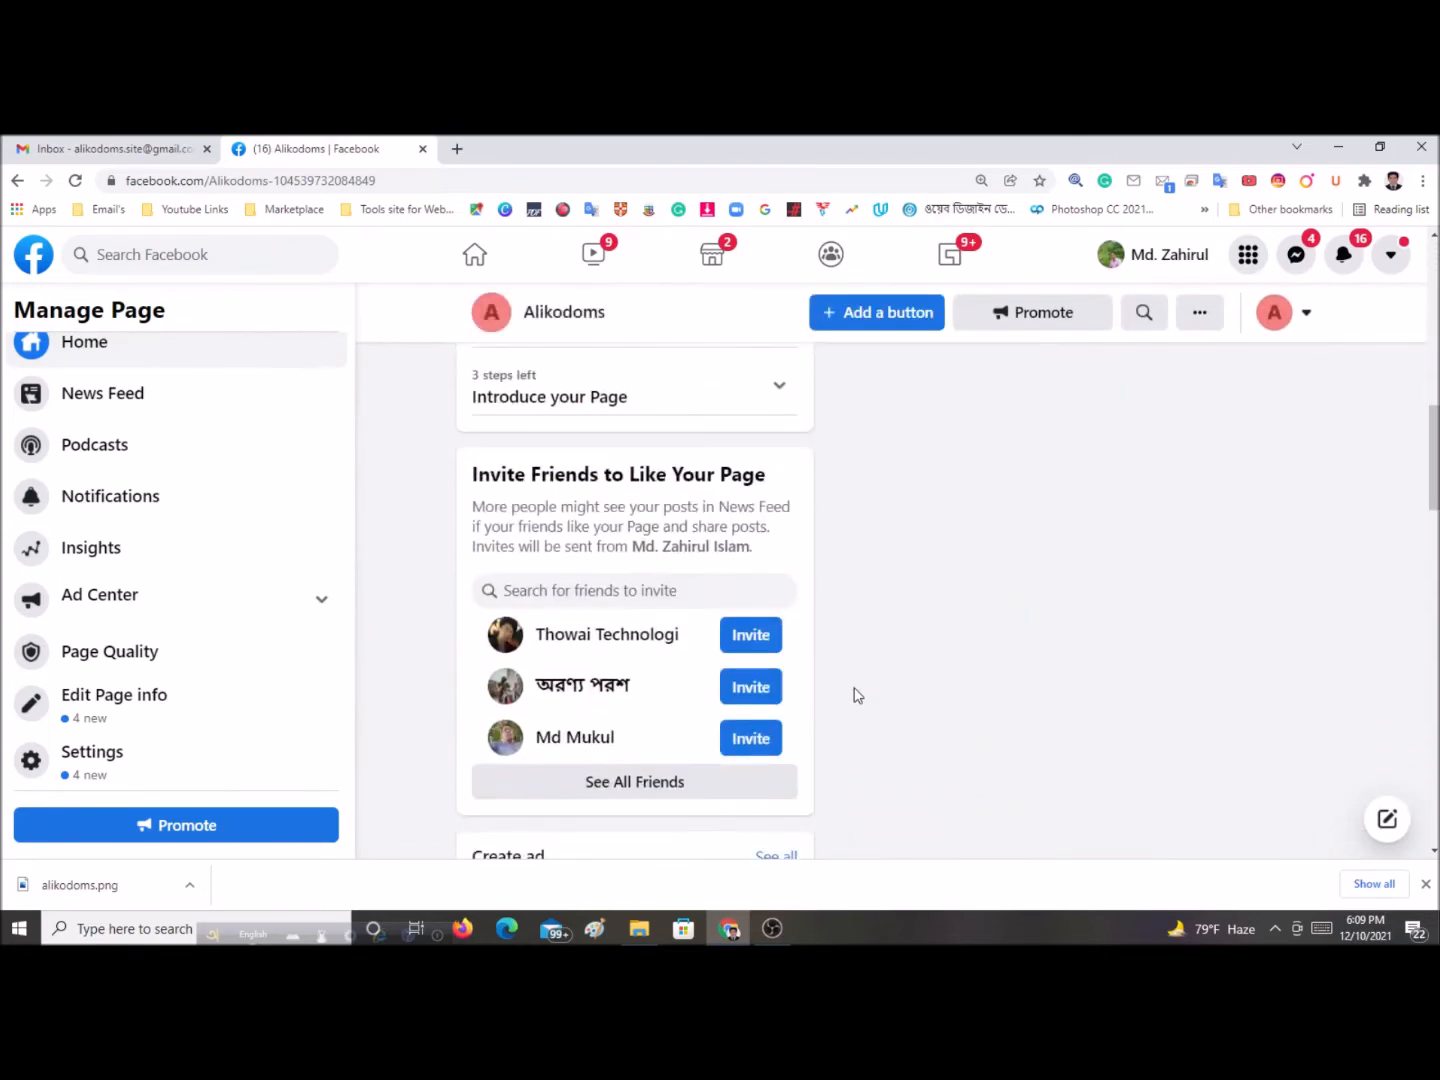
pyautogui.scroll(7, 858, 697)
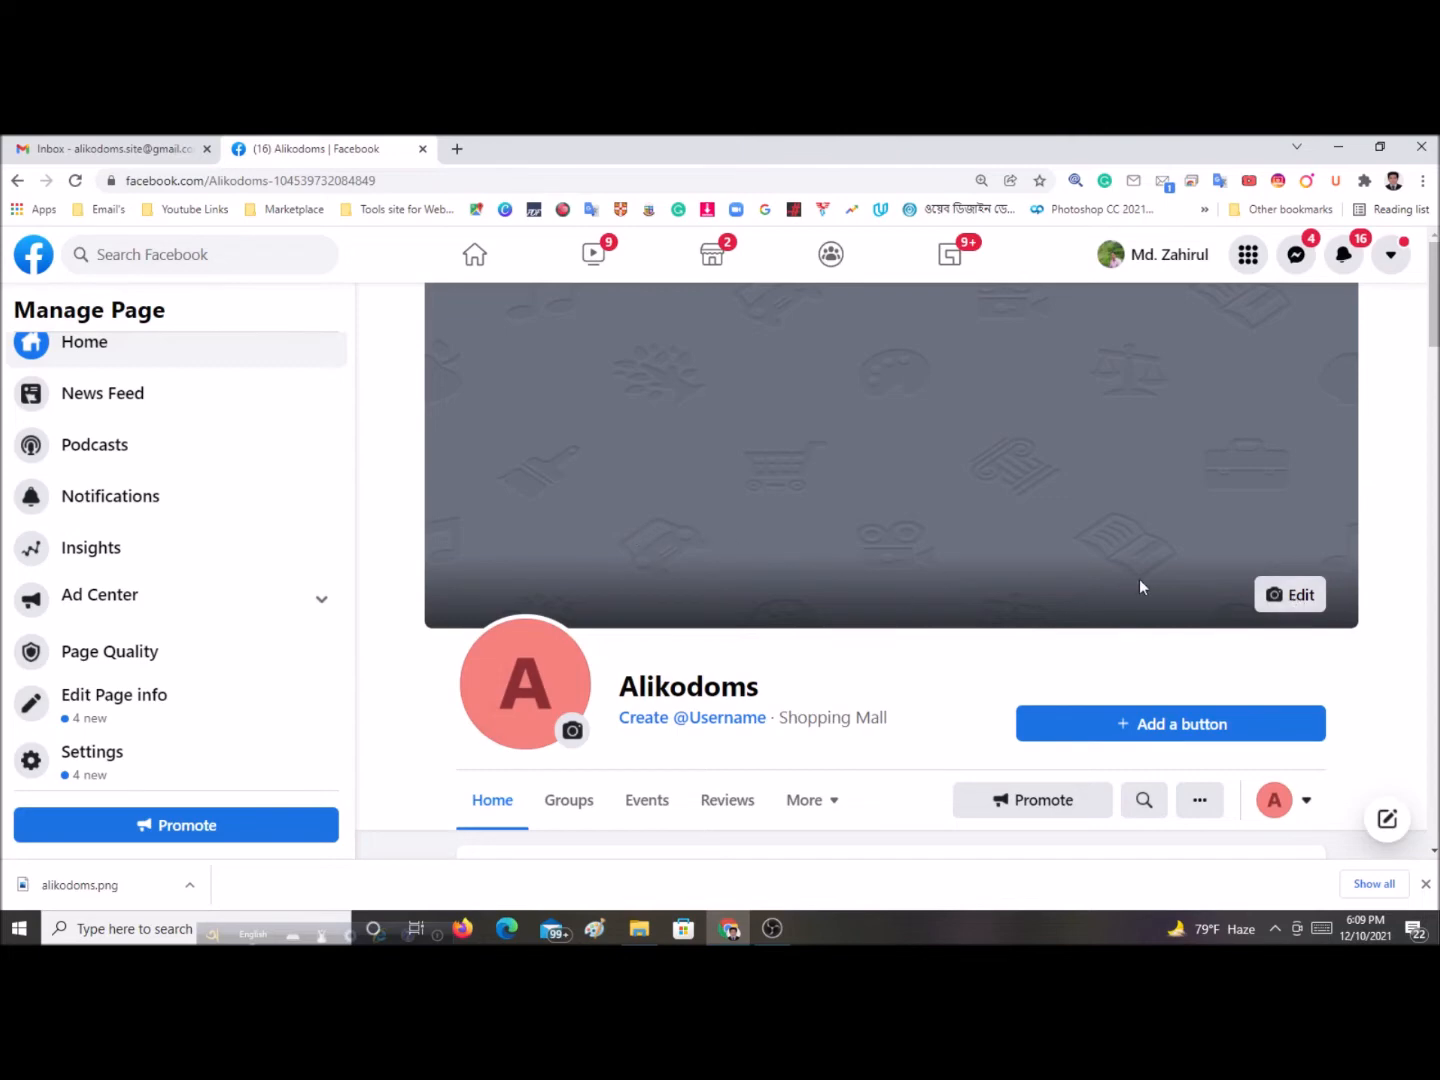
pyautogui.click(1292, 594)
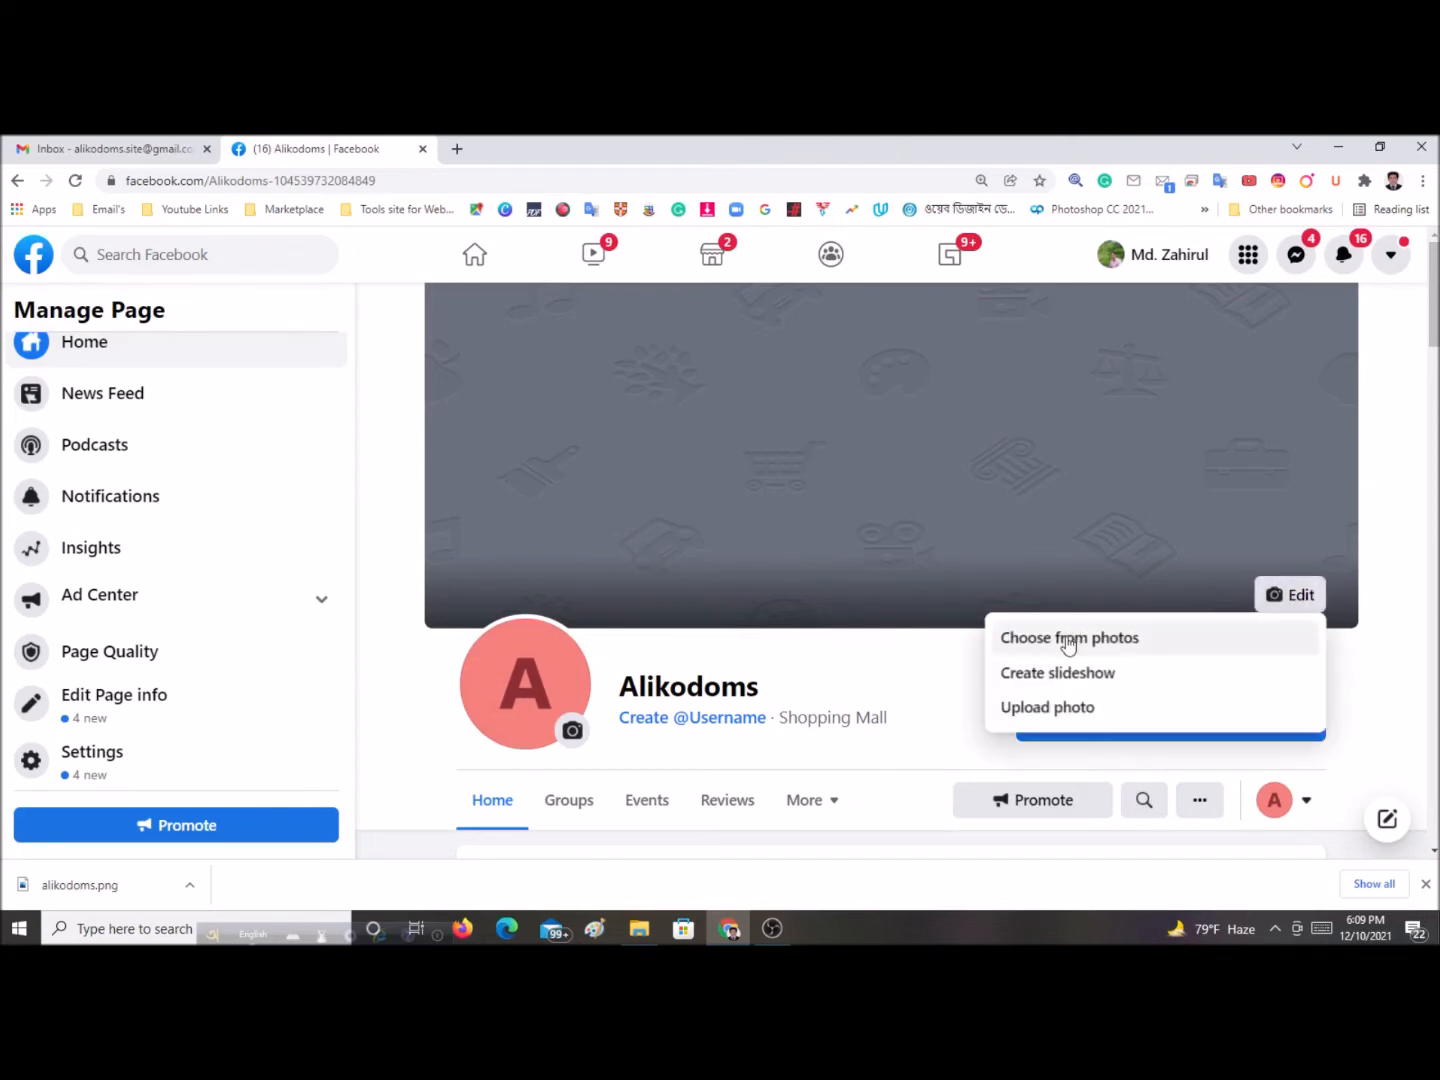
pyautogui.click(726, 544)
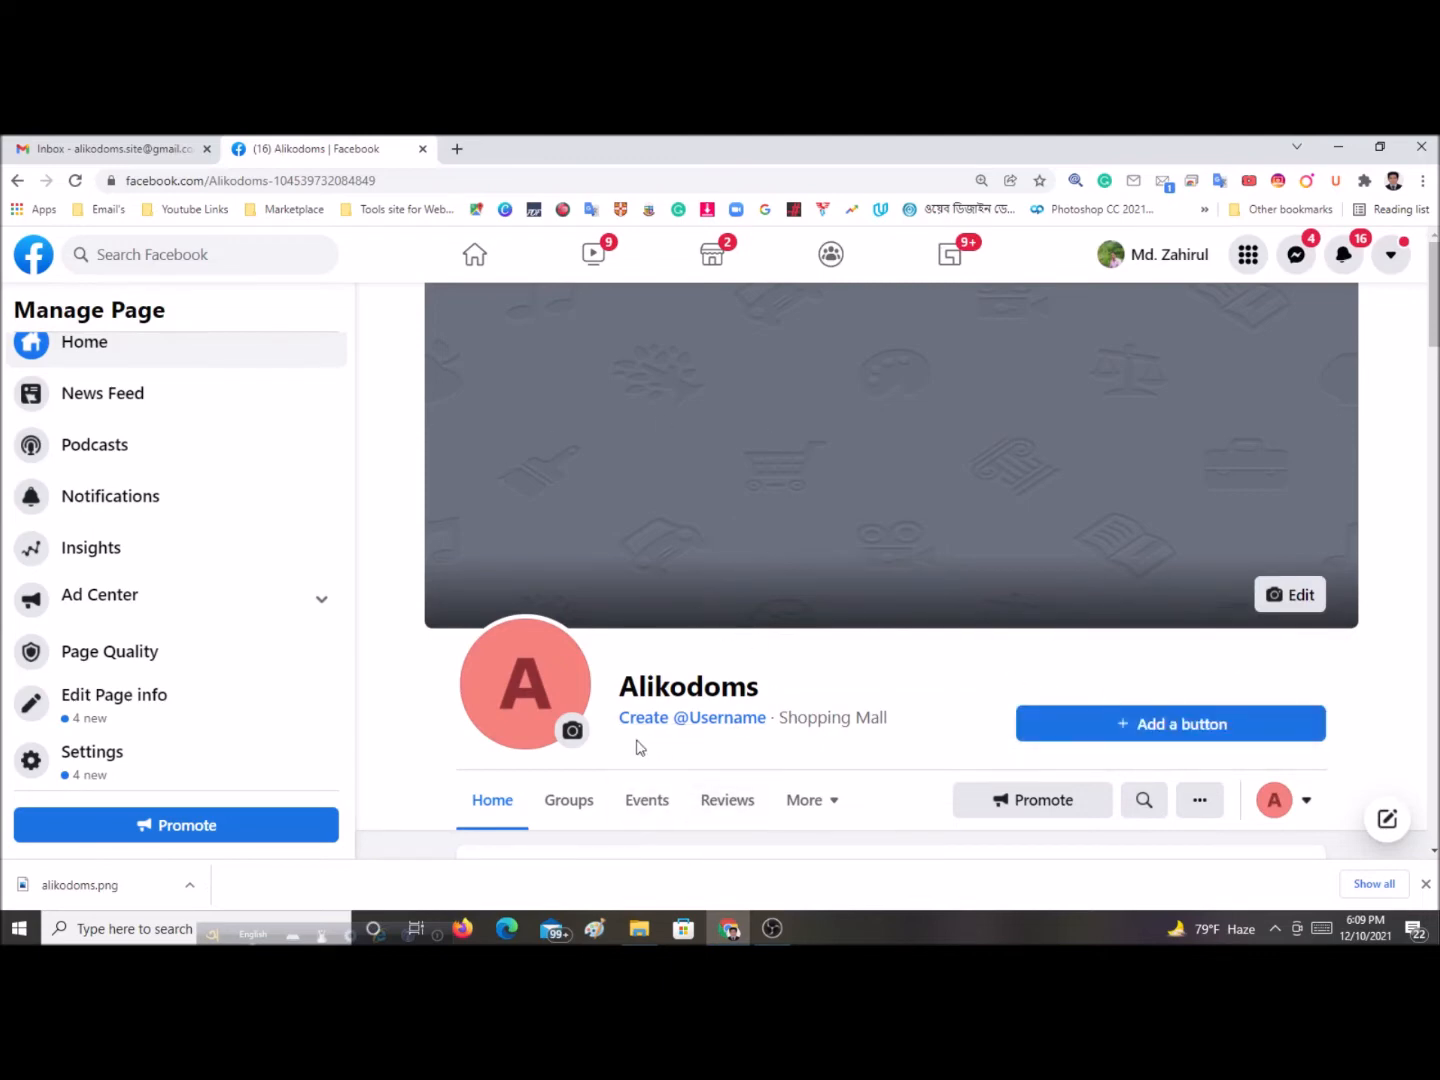
# View the letter-A profile picture, close the viewer, and open the profile picture options
pyautogui.click(531, 700)
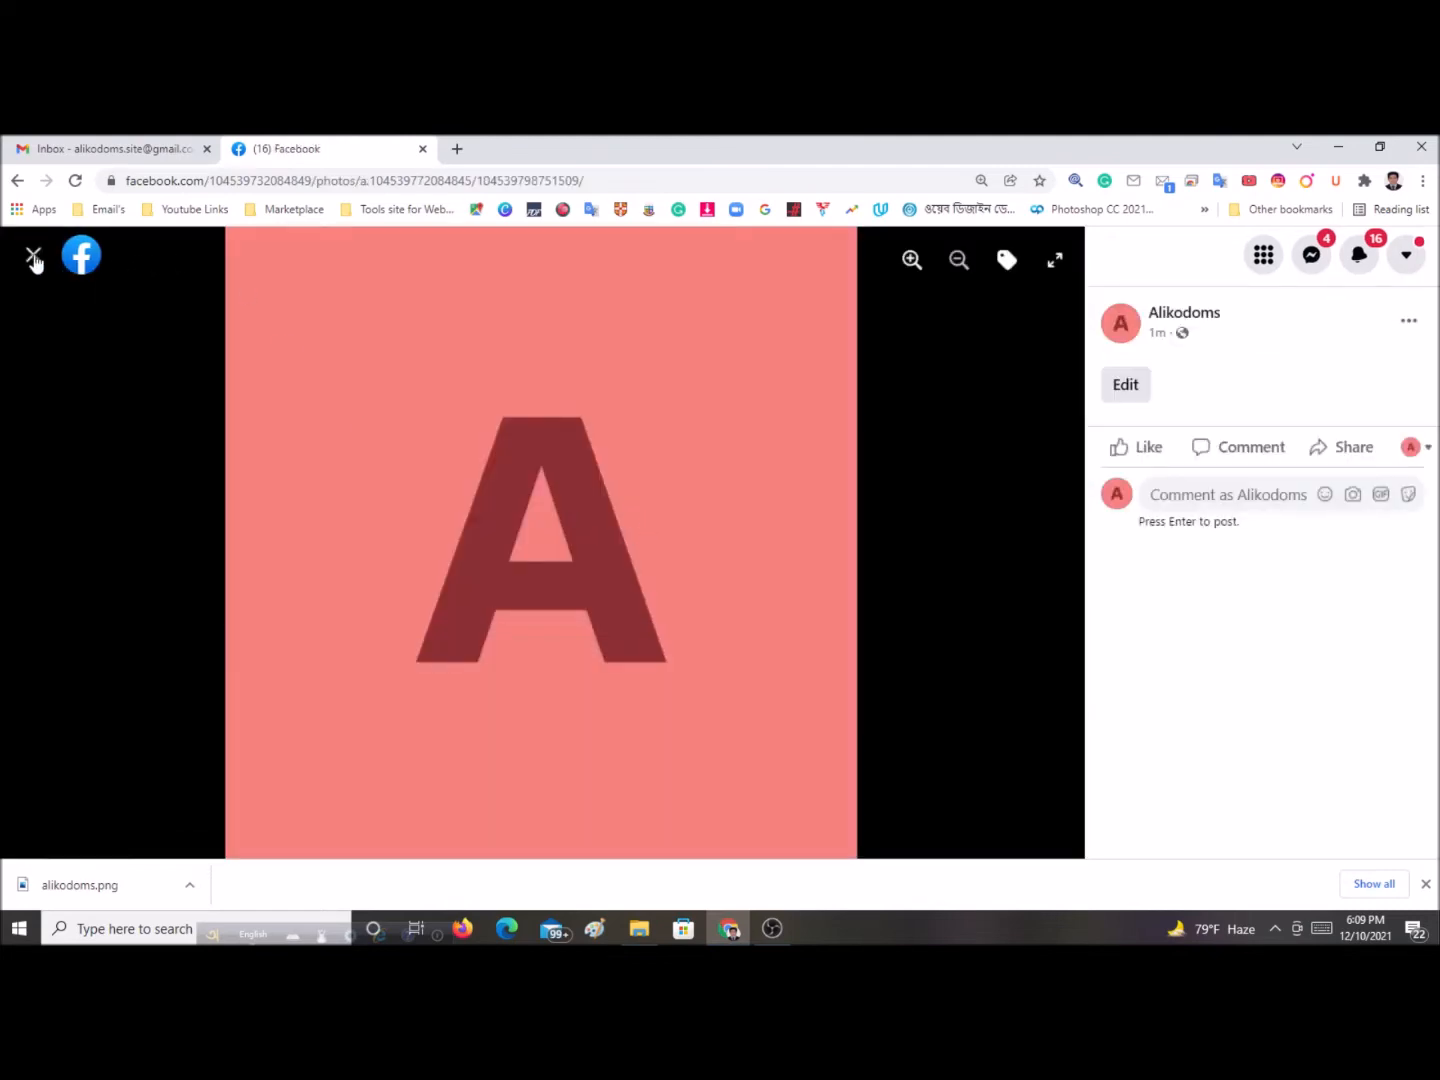
pyautogui.click(32, 256)
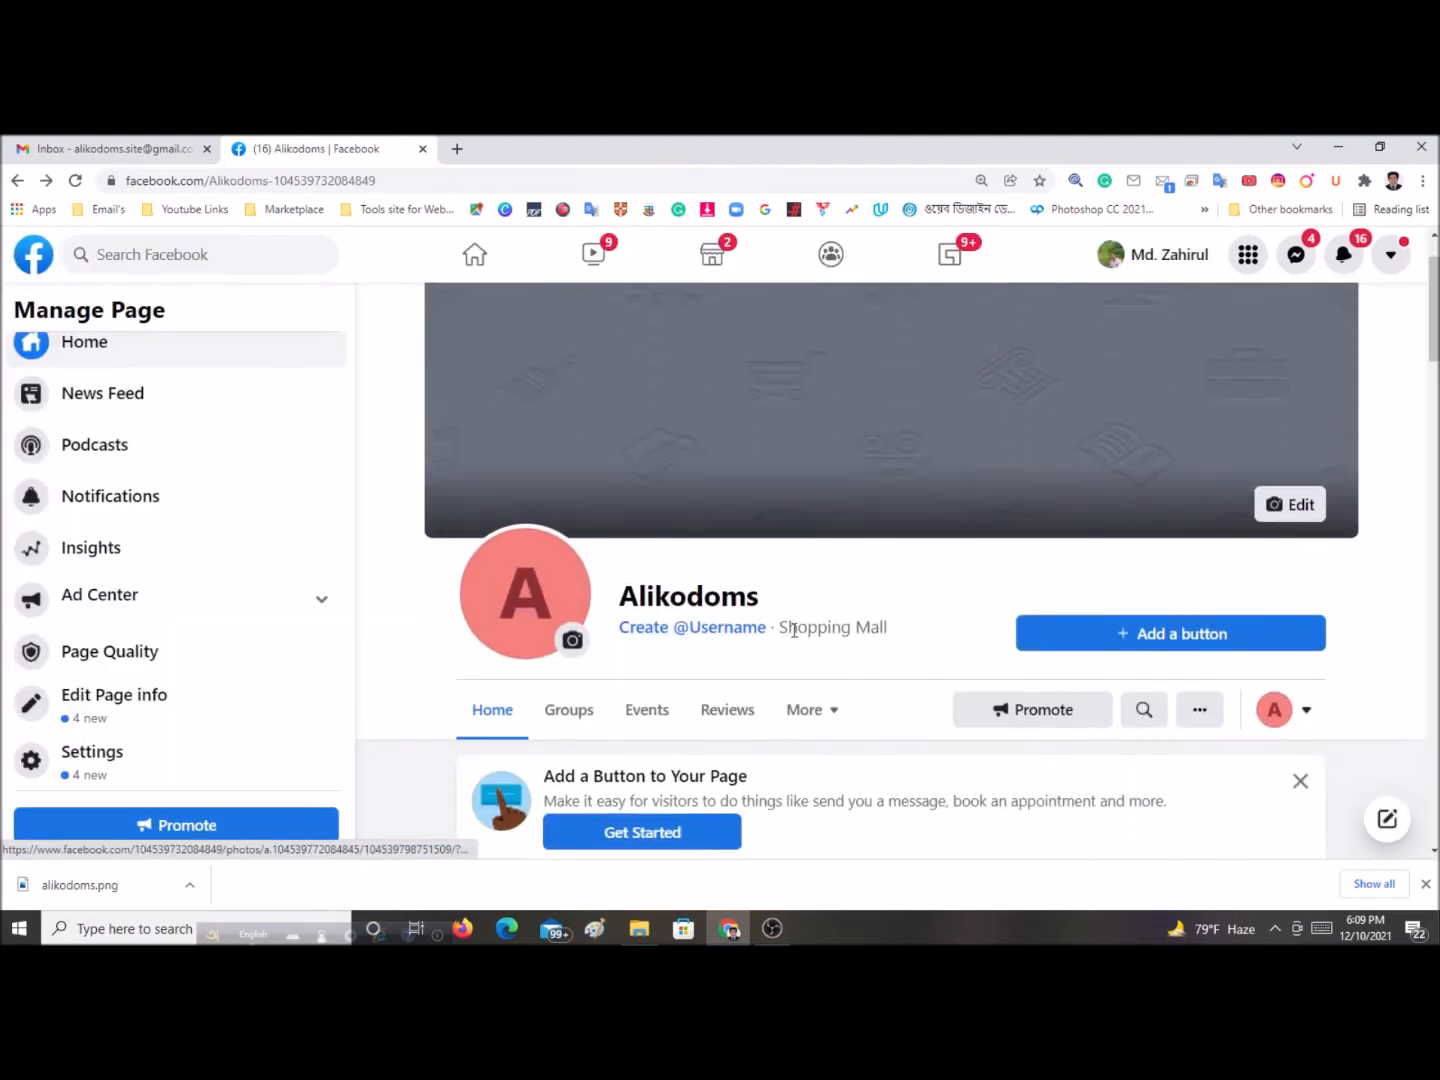
pyautogui.click(571, 638)
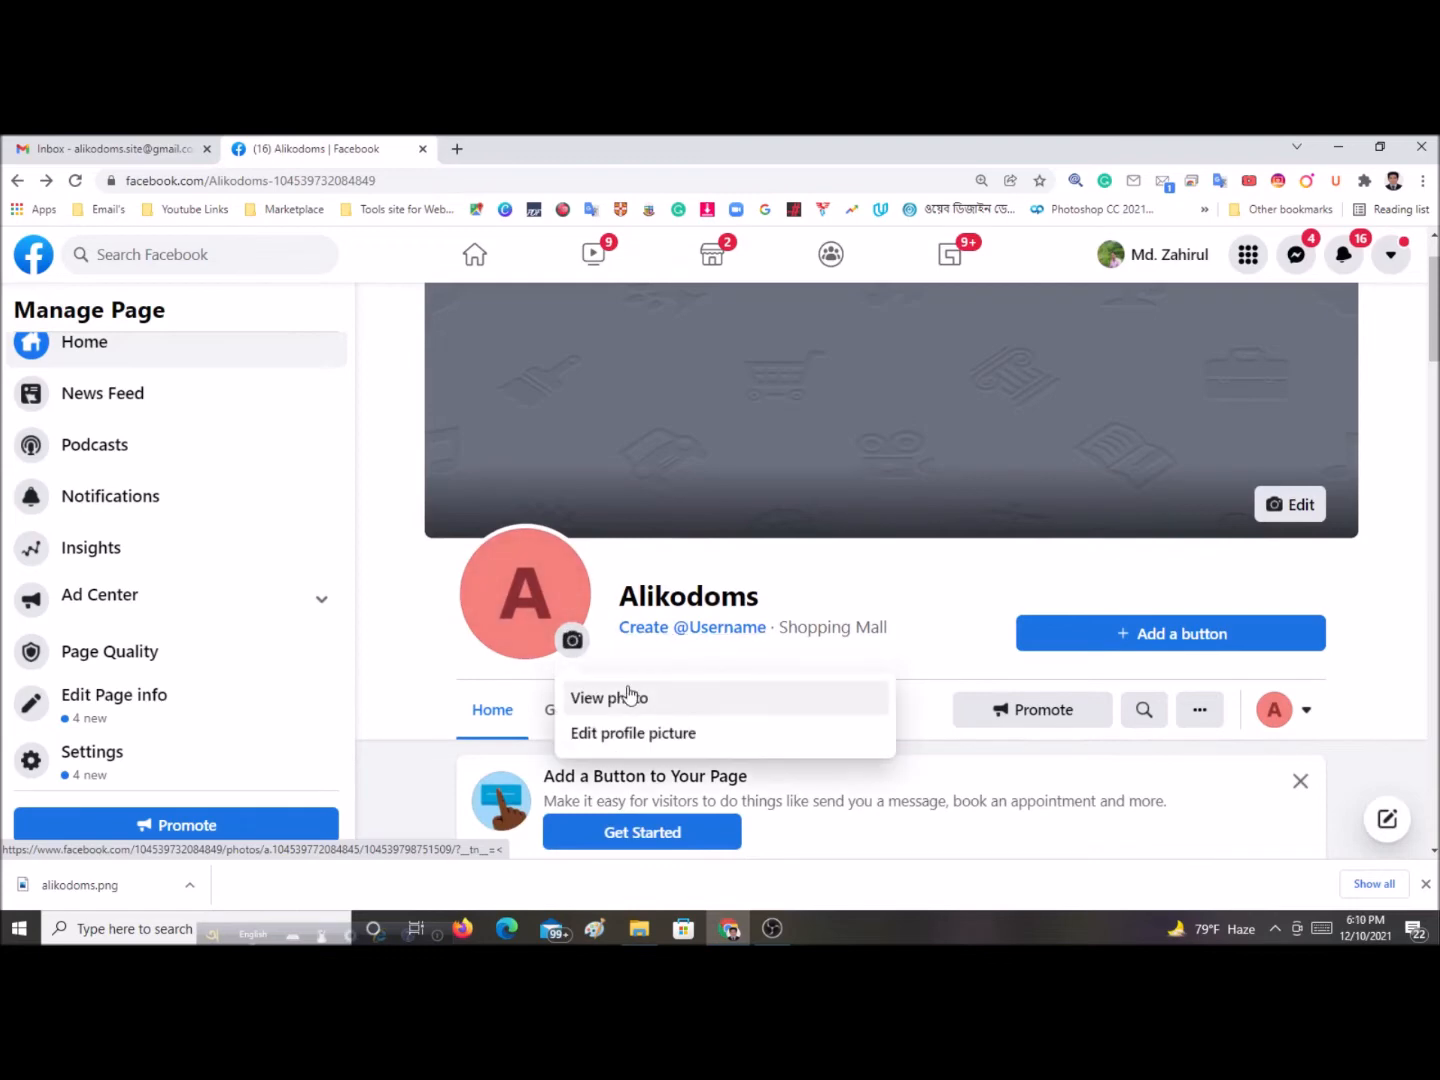
pyautogui.click(637, 735)
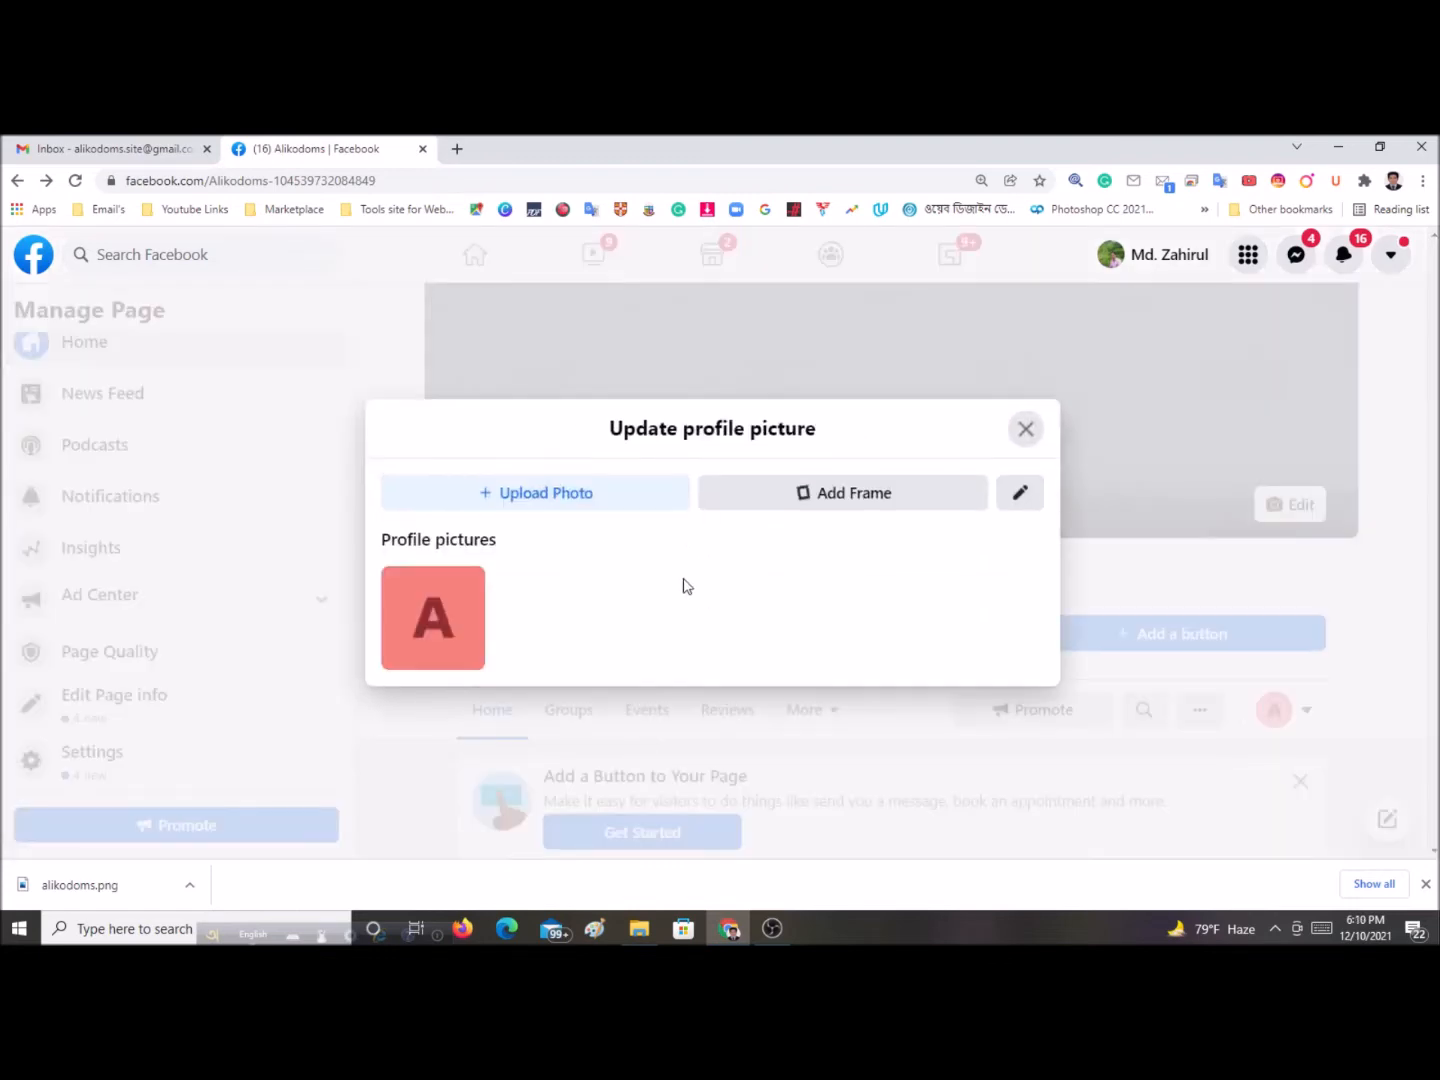
pyautogui.click(562, 494)
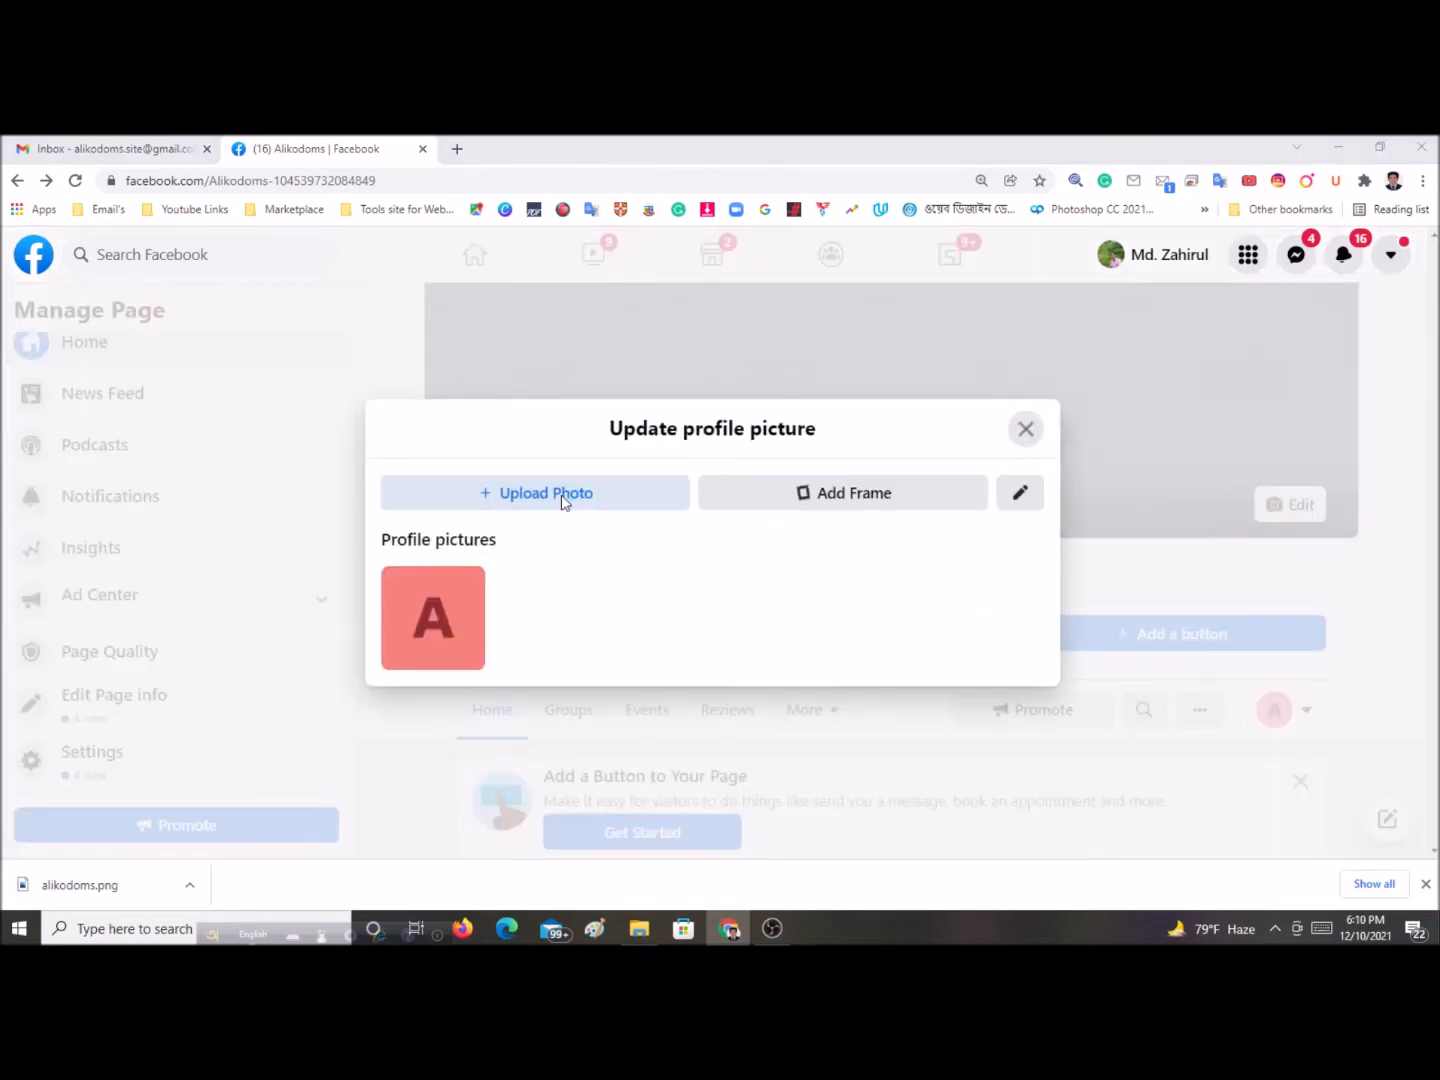
pyautogui.click(78, 385)
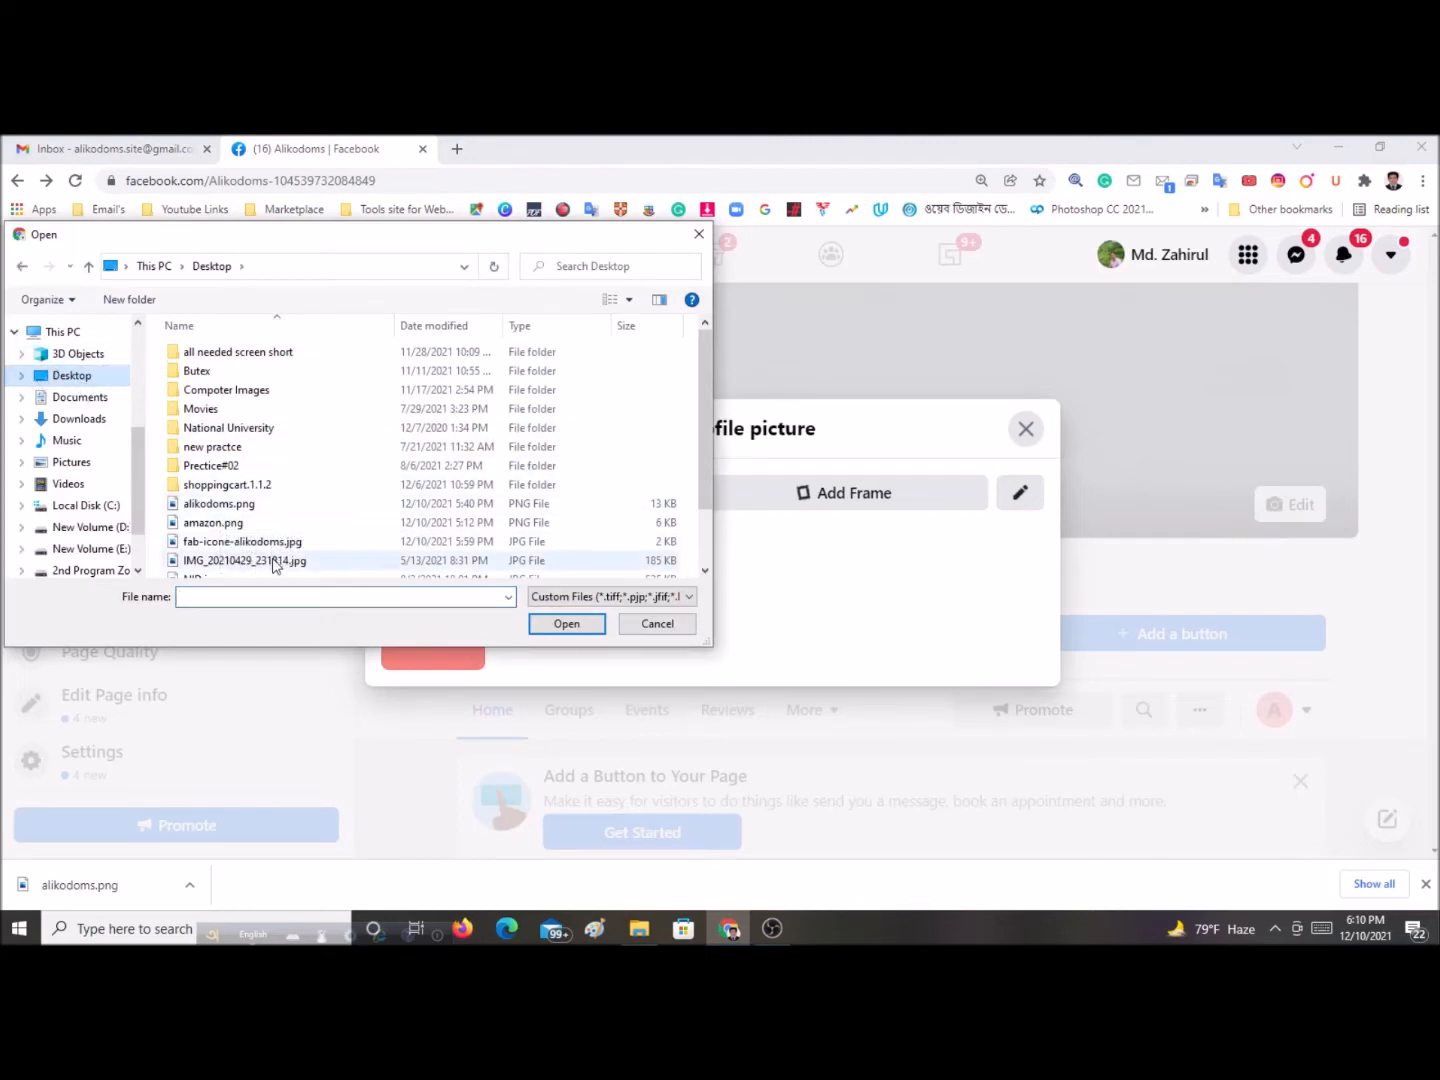
pyautogui.click(227, 525)
pyautogui.click(222, 503)
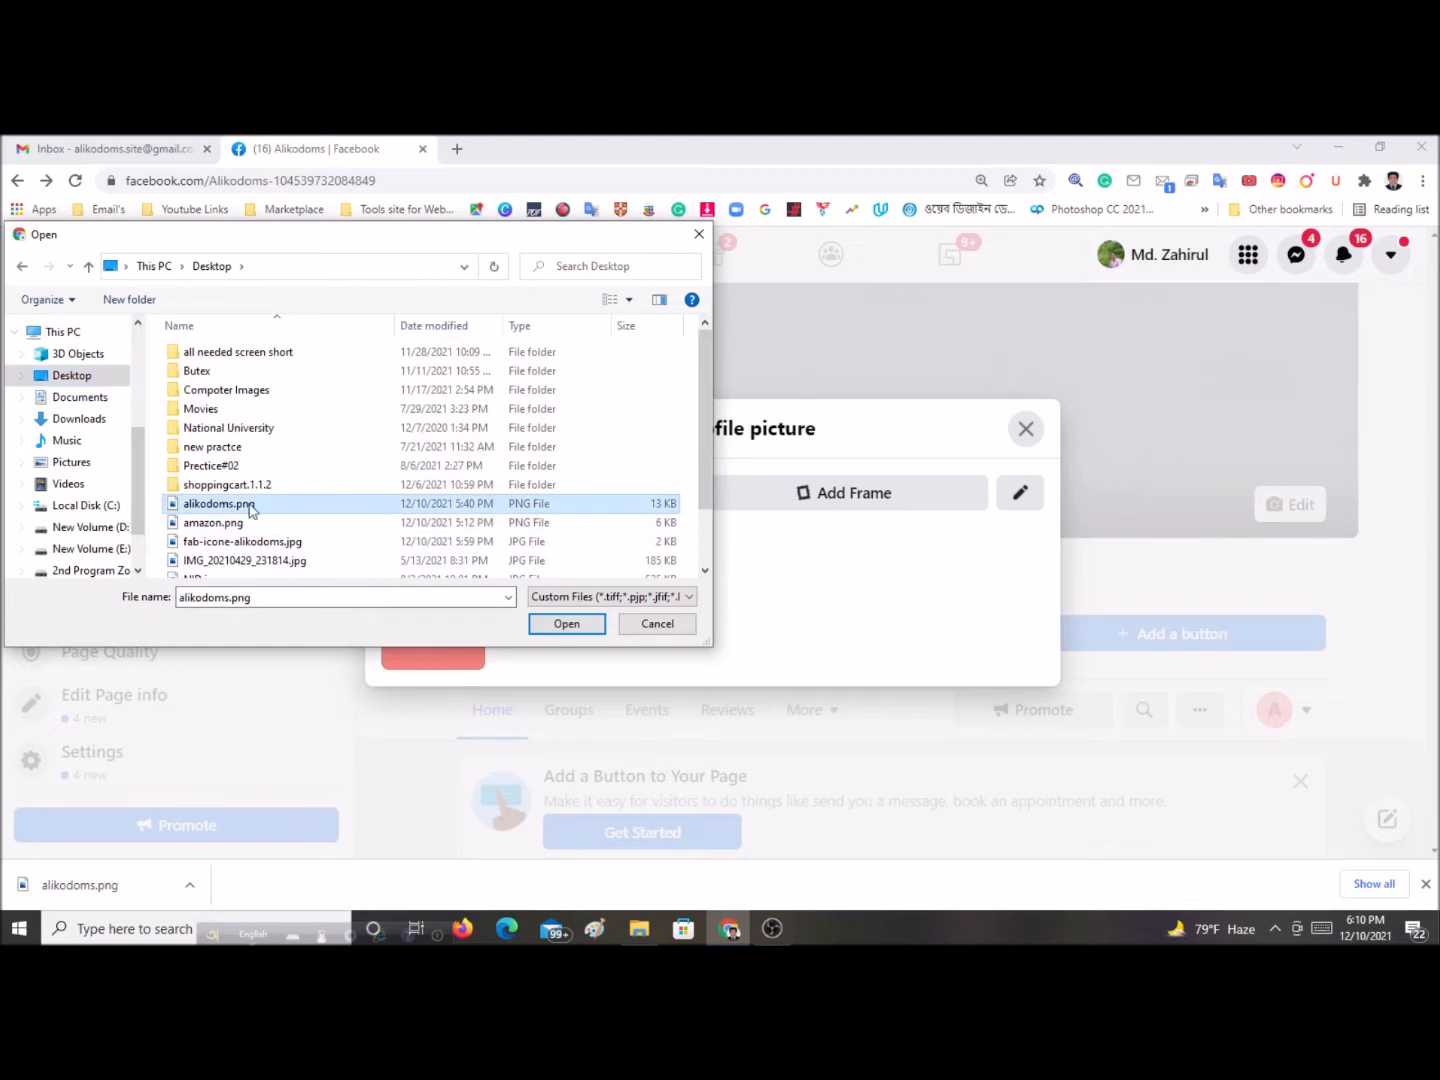
pyautogui.scroll(-1, 266, 515)
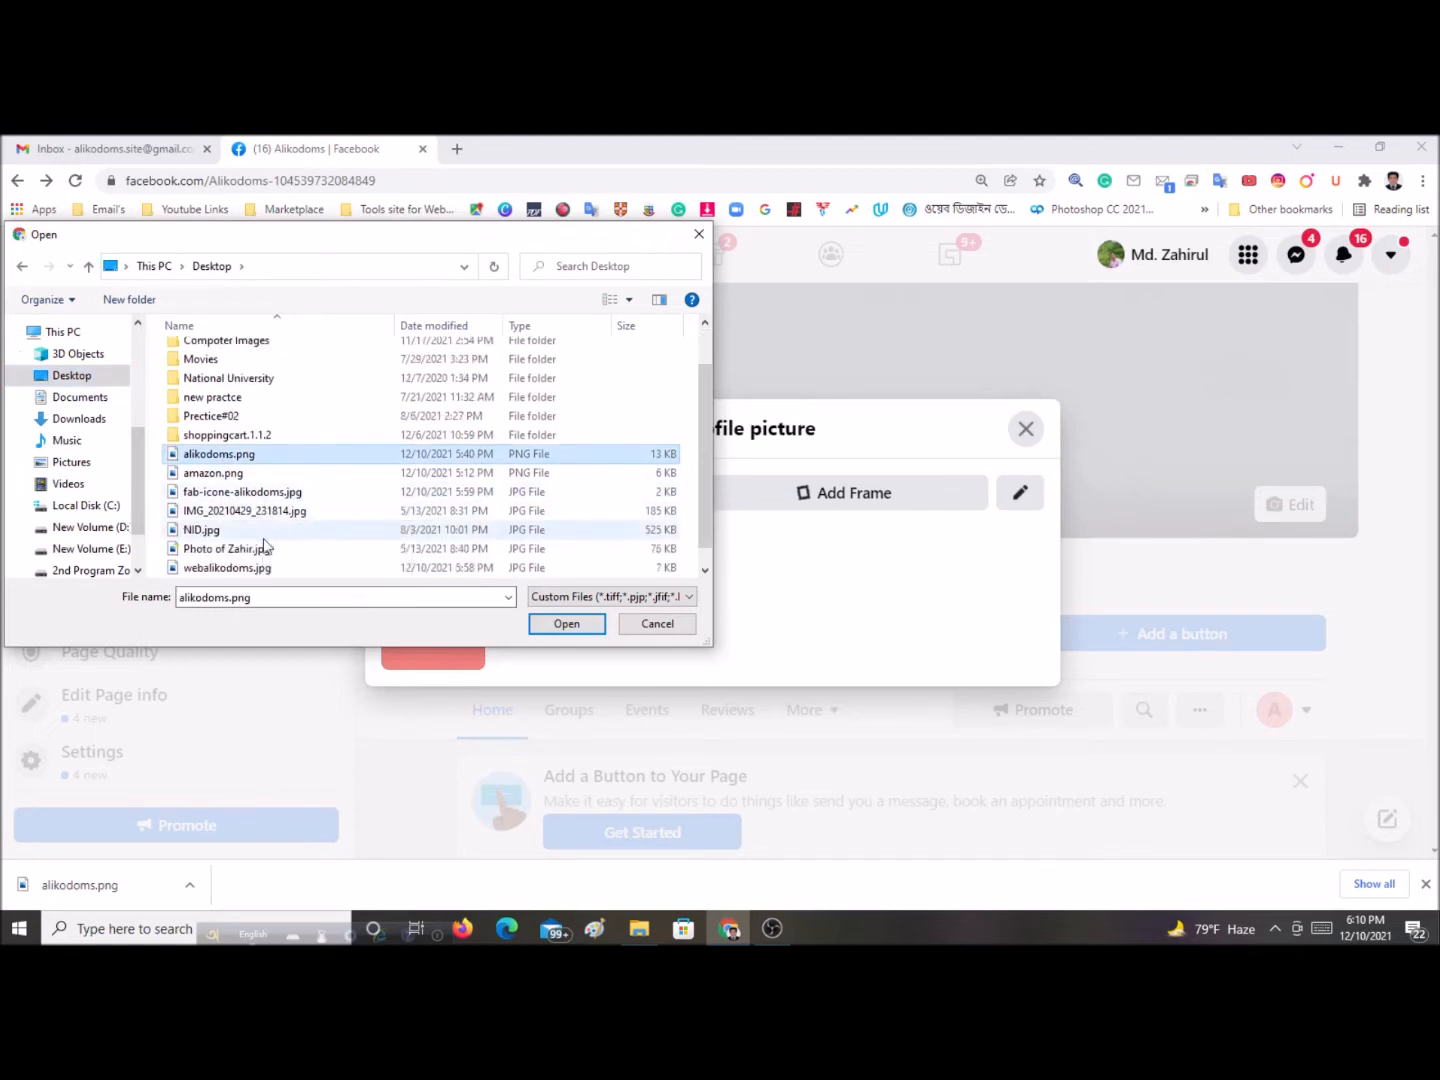
pyautogui.click(227, 567)
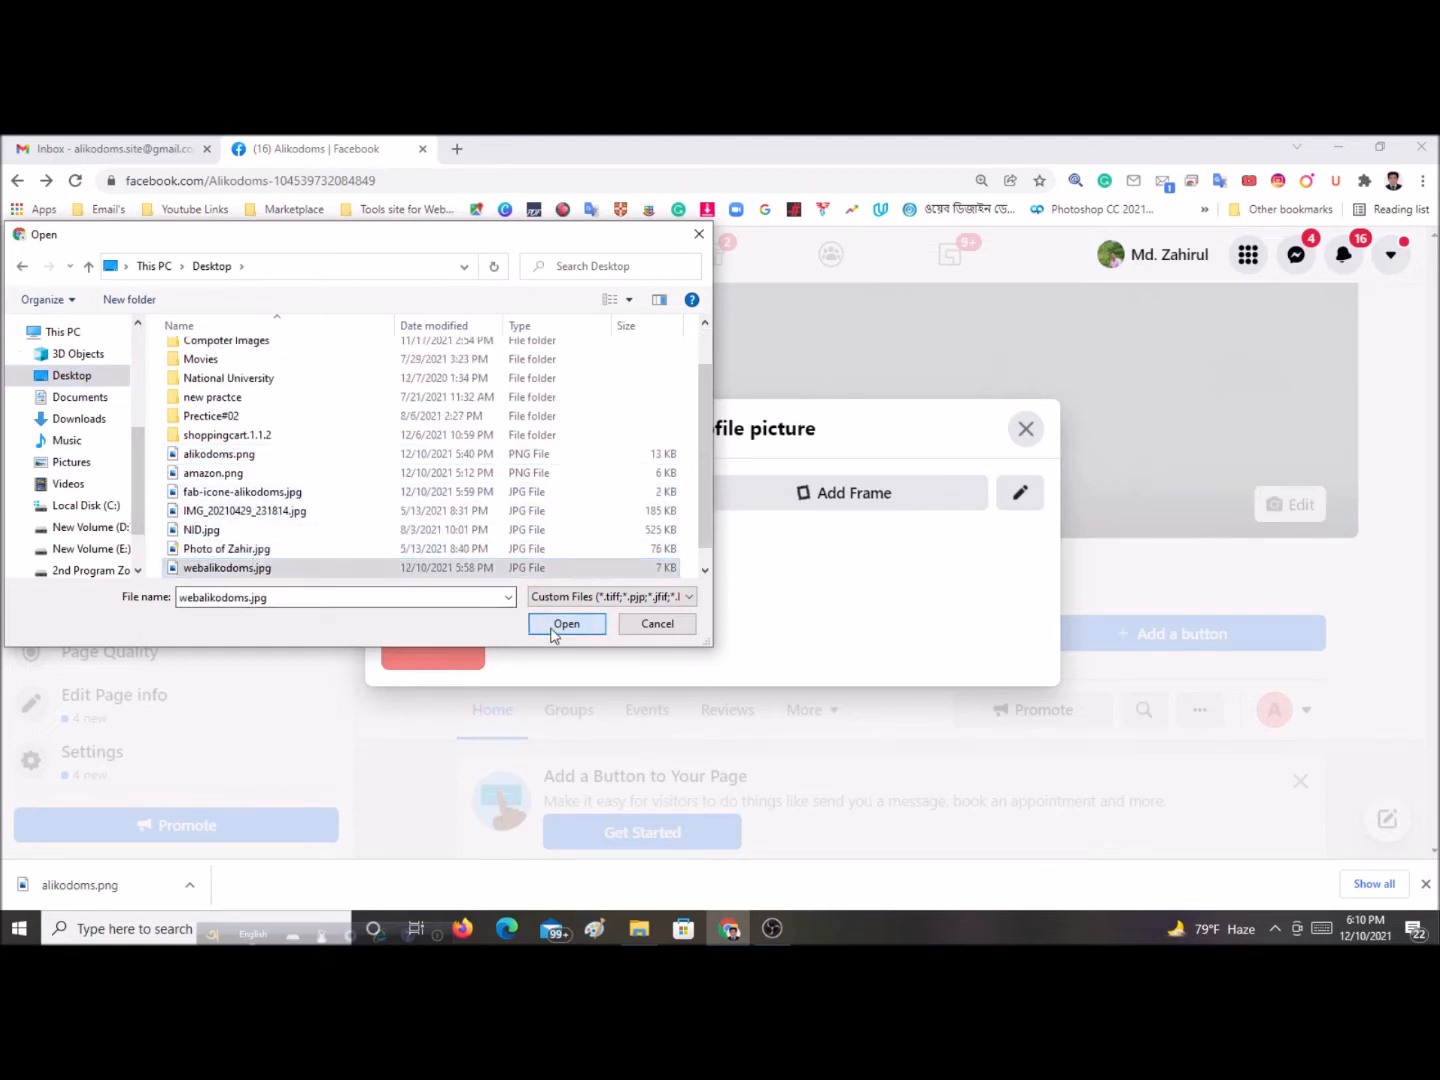
pyautogui.click(554, 630)
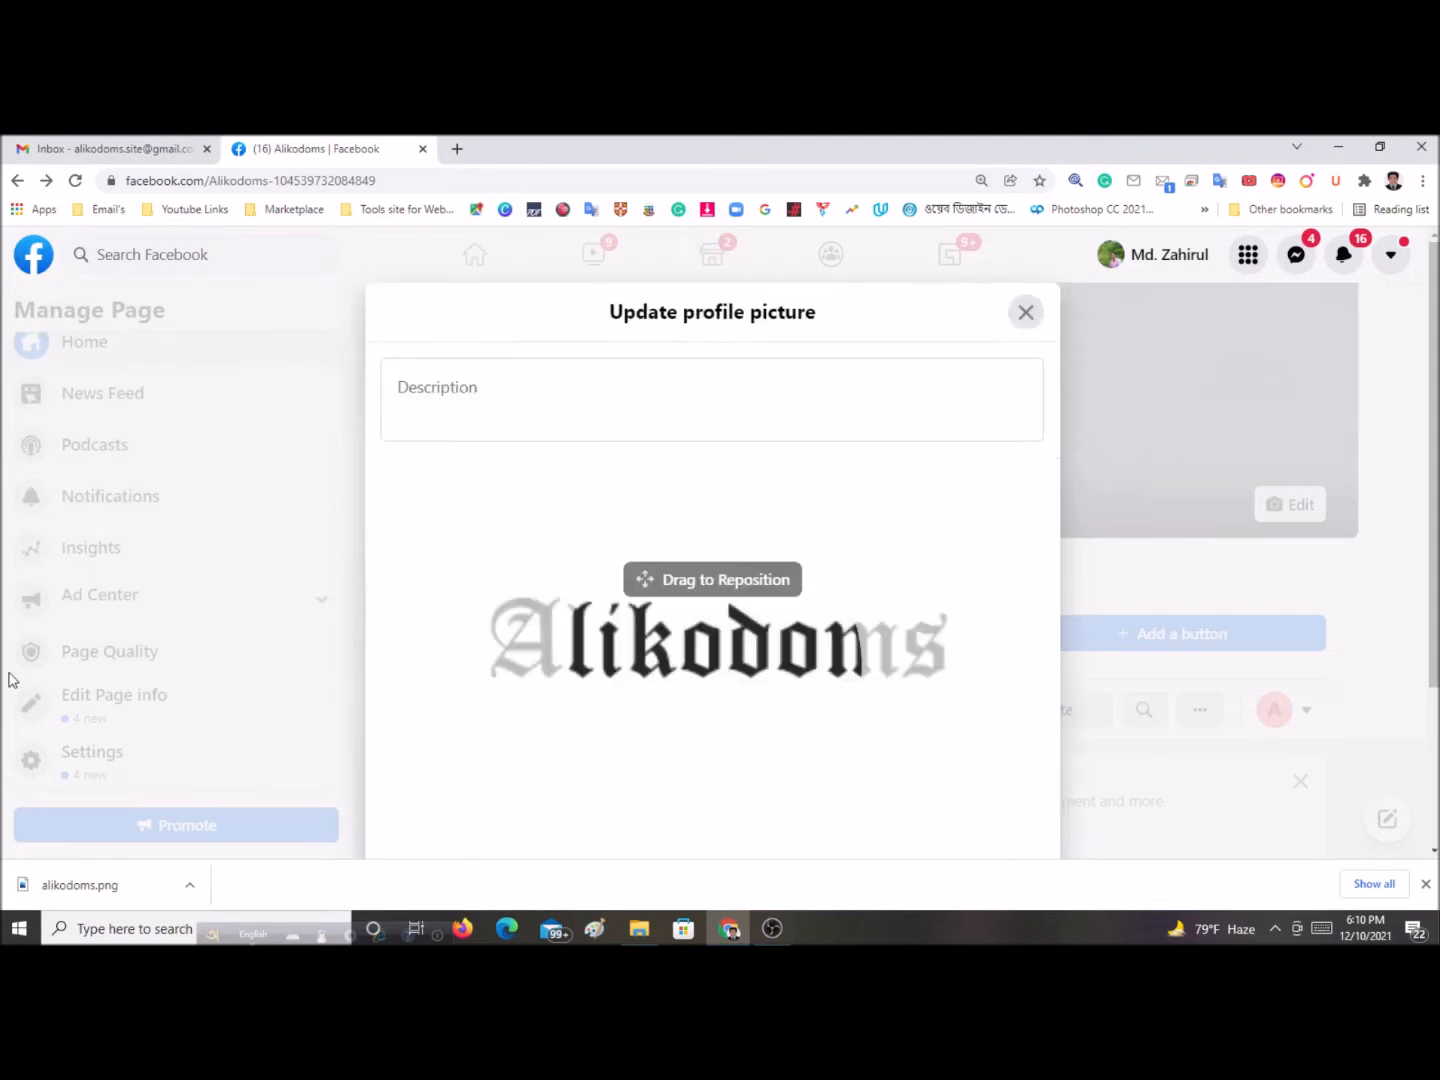
pyautogui.moveTo(671, 641)
pyautogui.mouseDown()
pyautogui.moveTo(737, 636)
pyautogui.moveTo(567, 635)
pyautogui.moveTo(651, 636)
pyautogui.mouseUp()
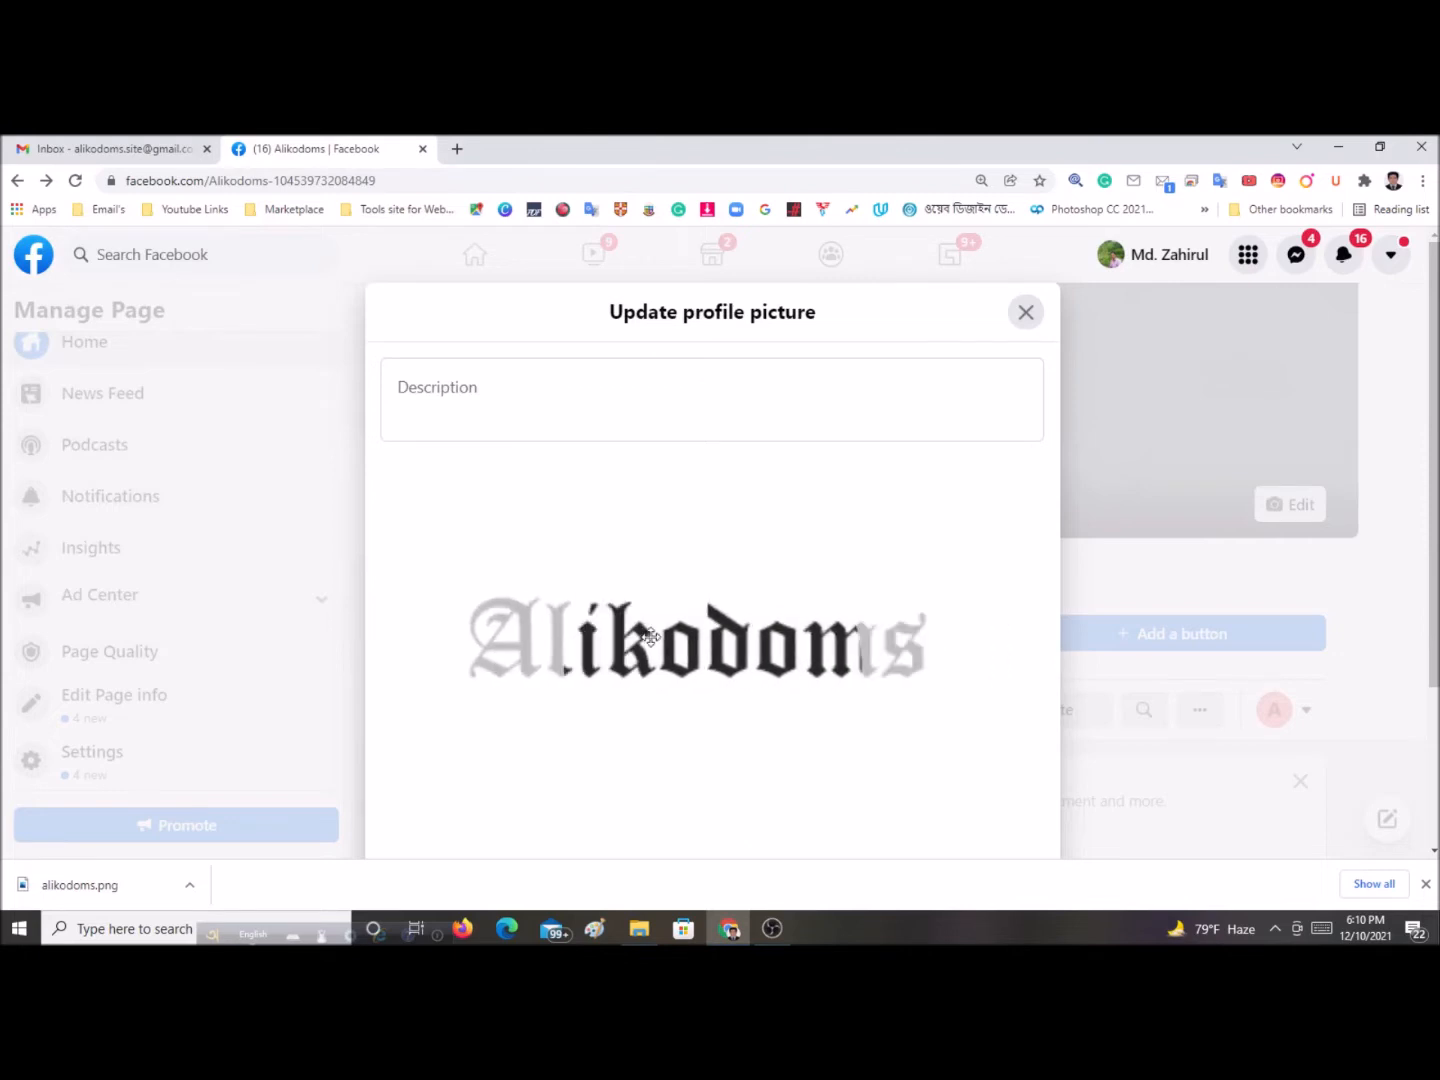
pyautogui.click(1026, 312)
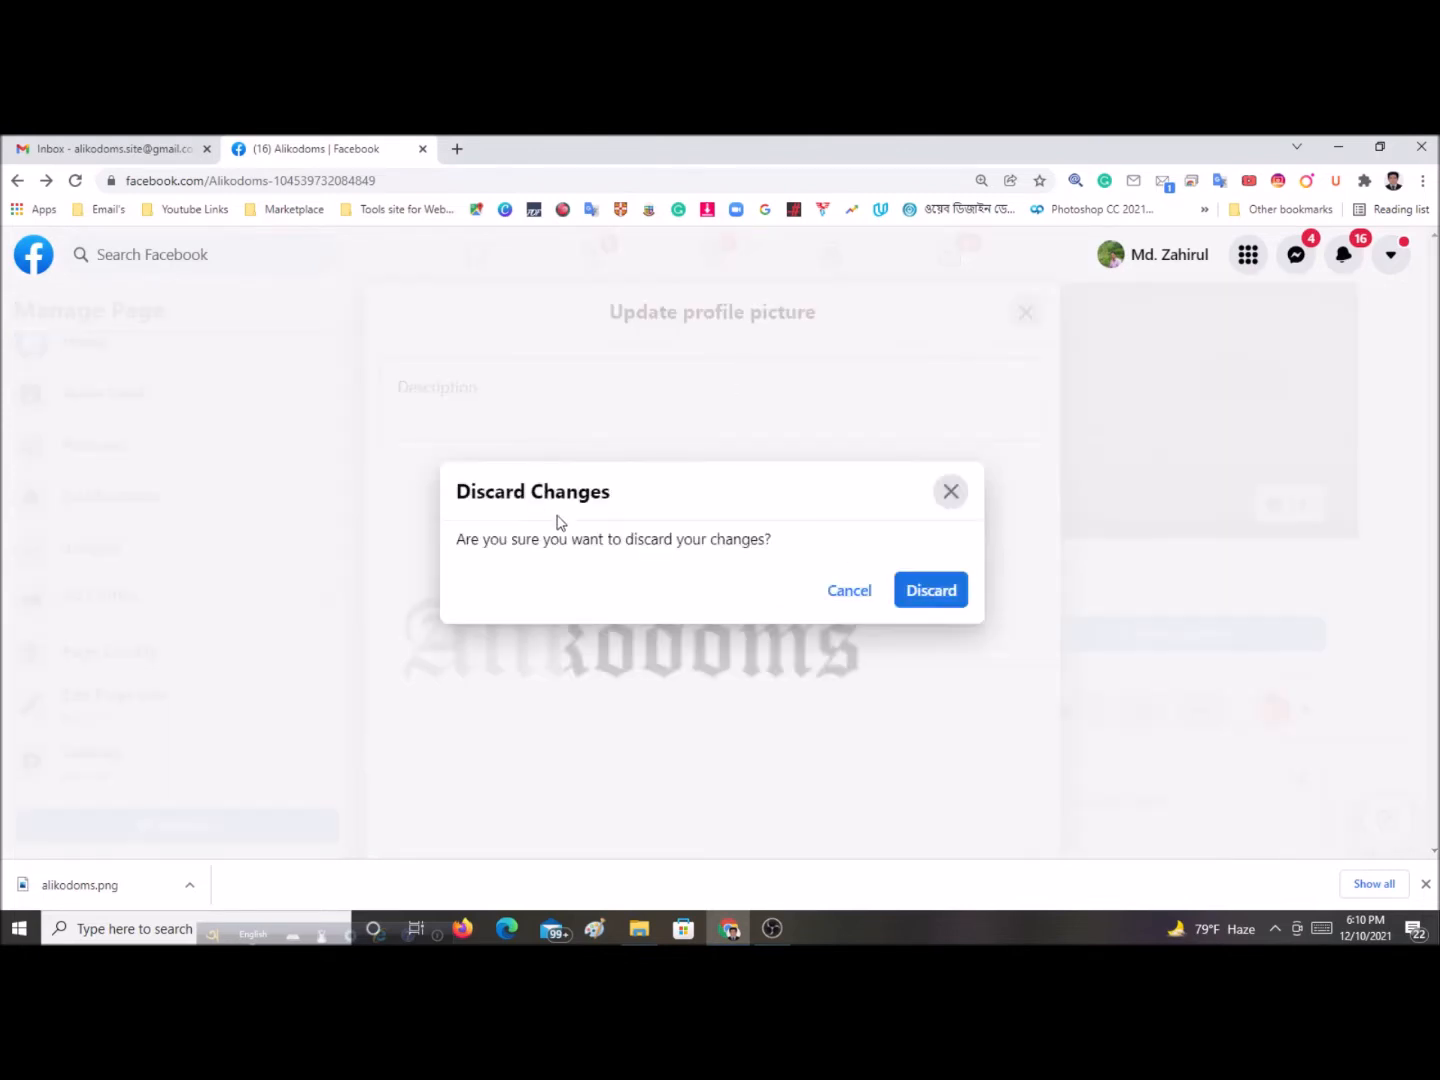
pyautogui.click(910, 592)
# Open canva.com in a new tab and create a Facebook Shops Cover design from a 'facebook page' search
pyautogui.click(458, 150)
pyautogui.write('can')
pyautogui.press('Return')
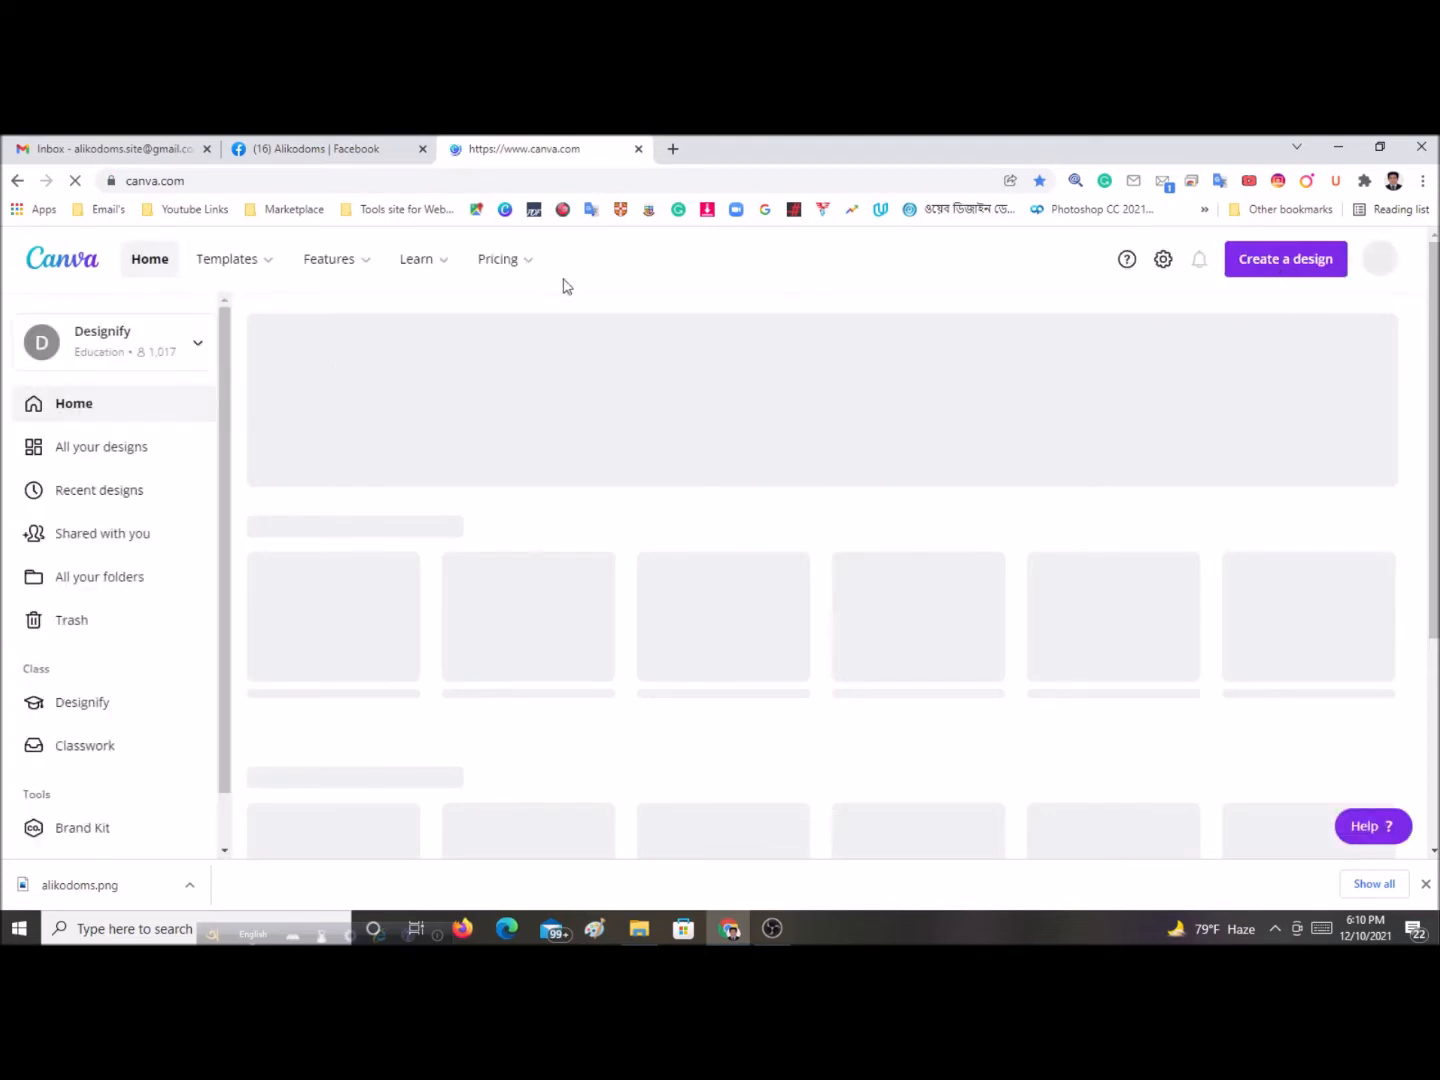
pyautogui.click(1267, 272)
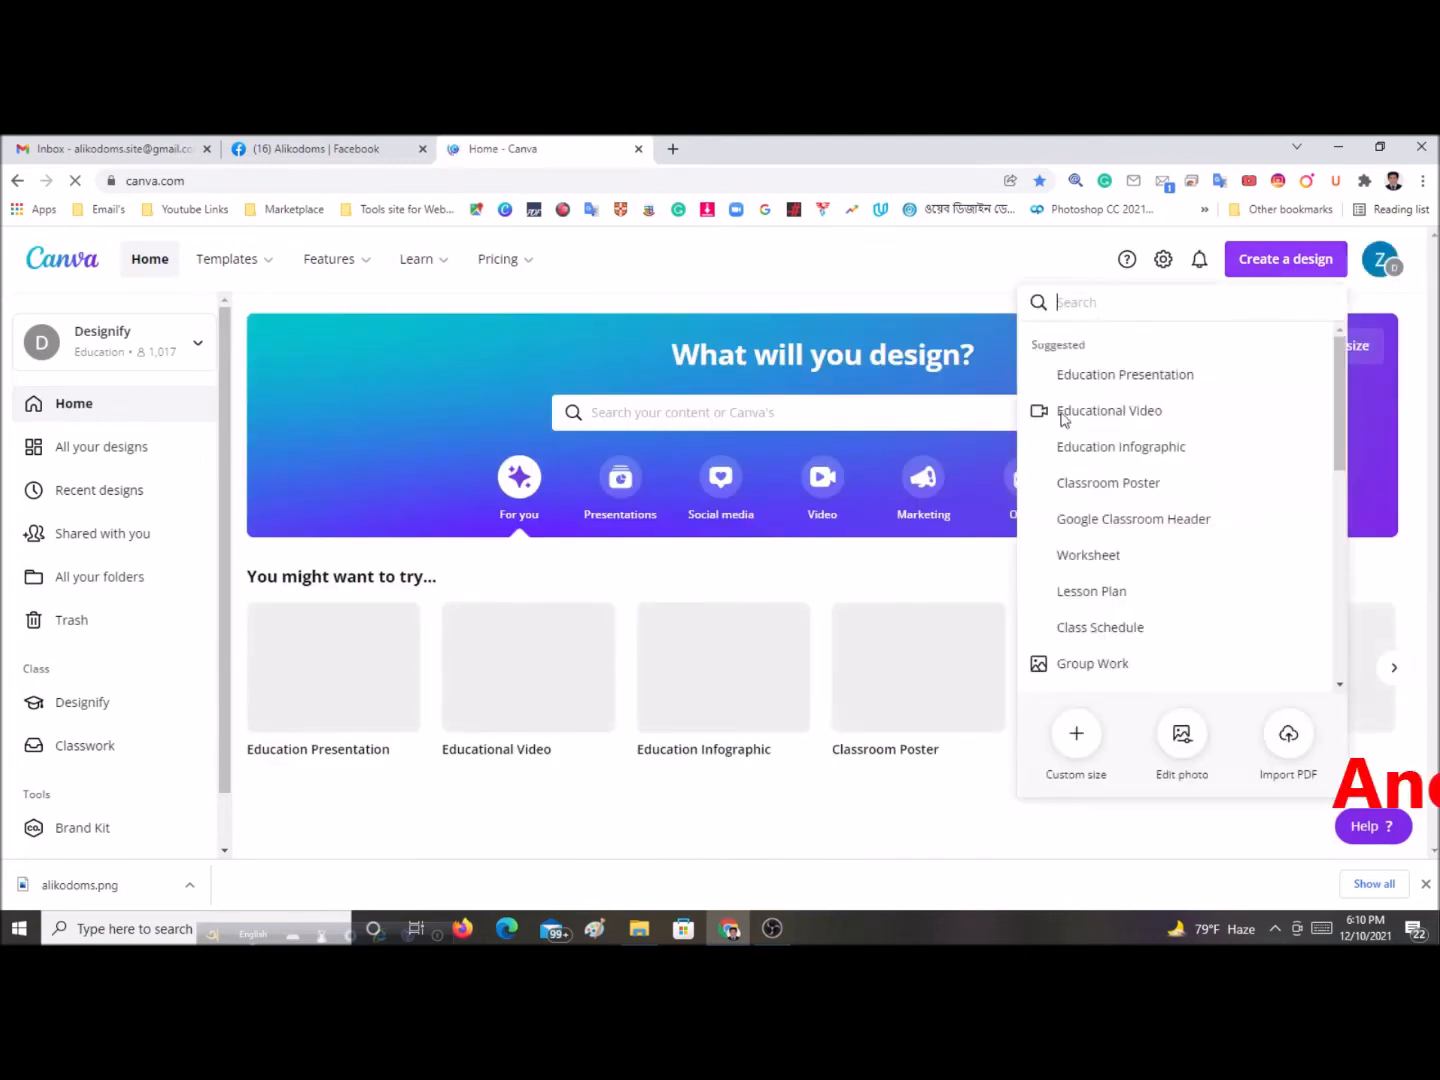
pyautogui.write('fa')
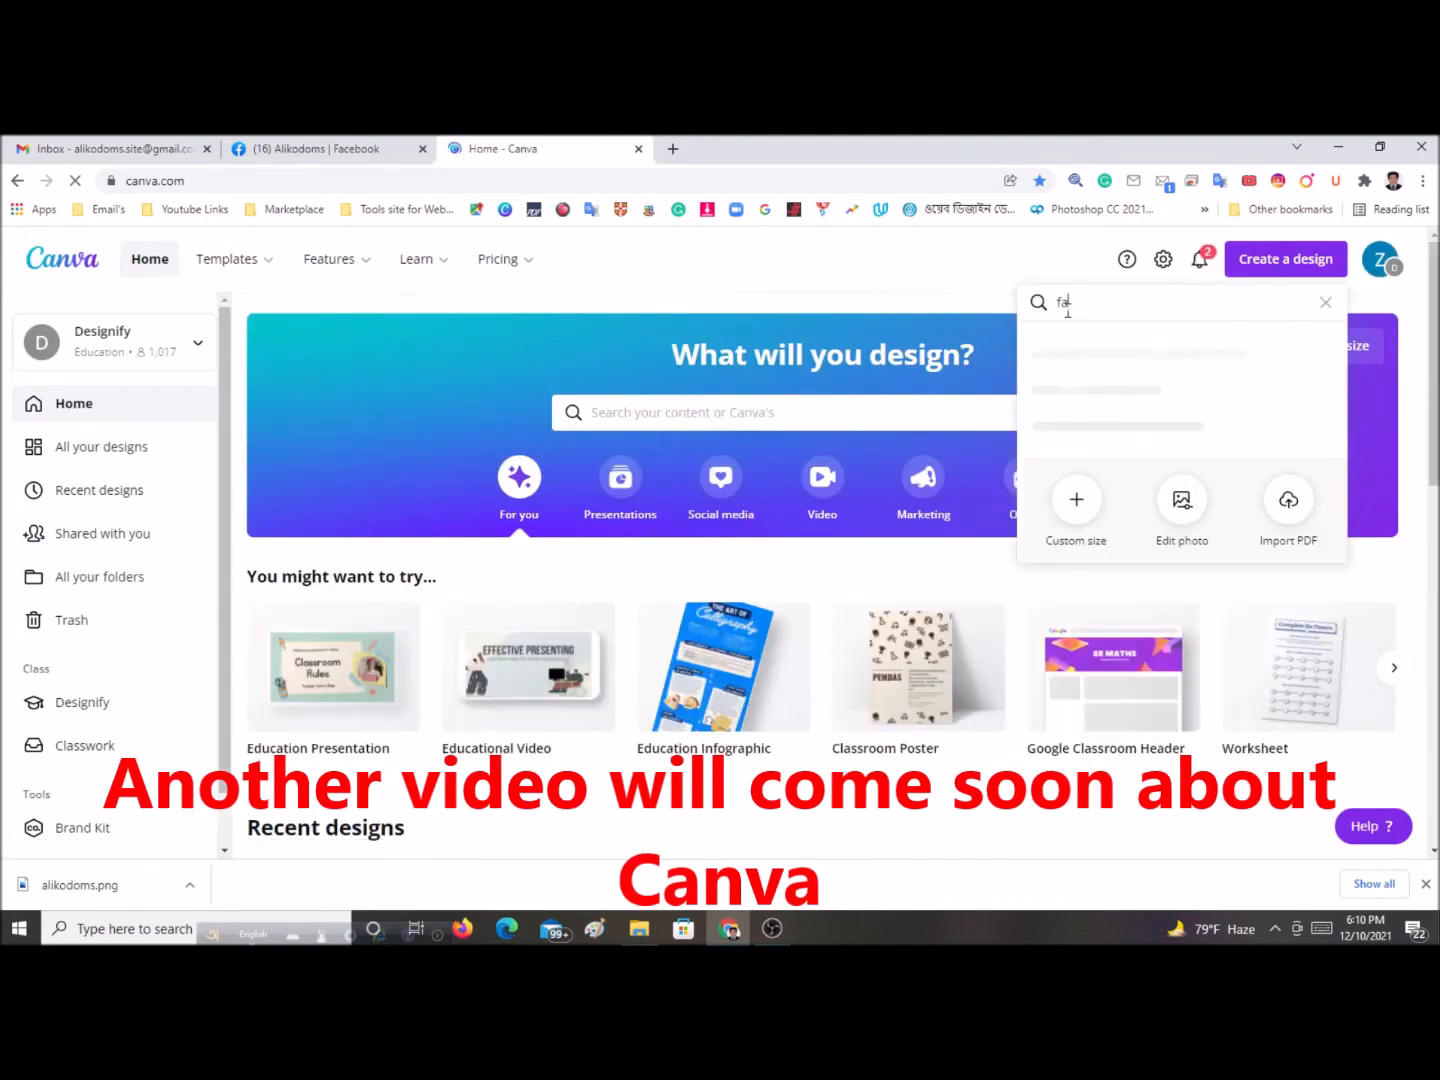
pyautogui.write('vebook page')
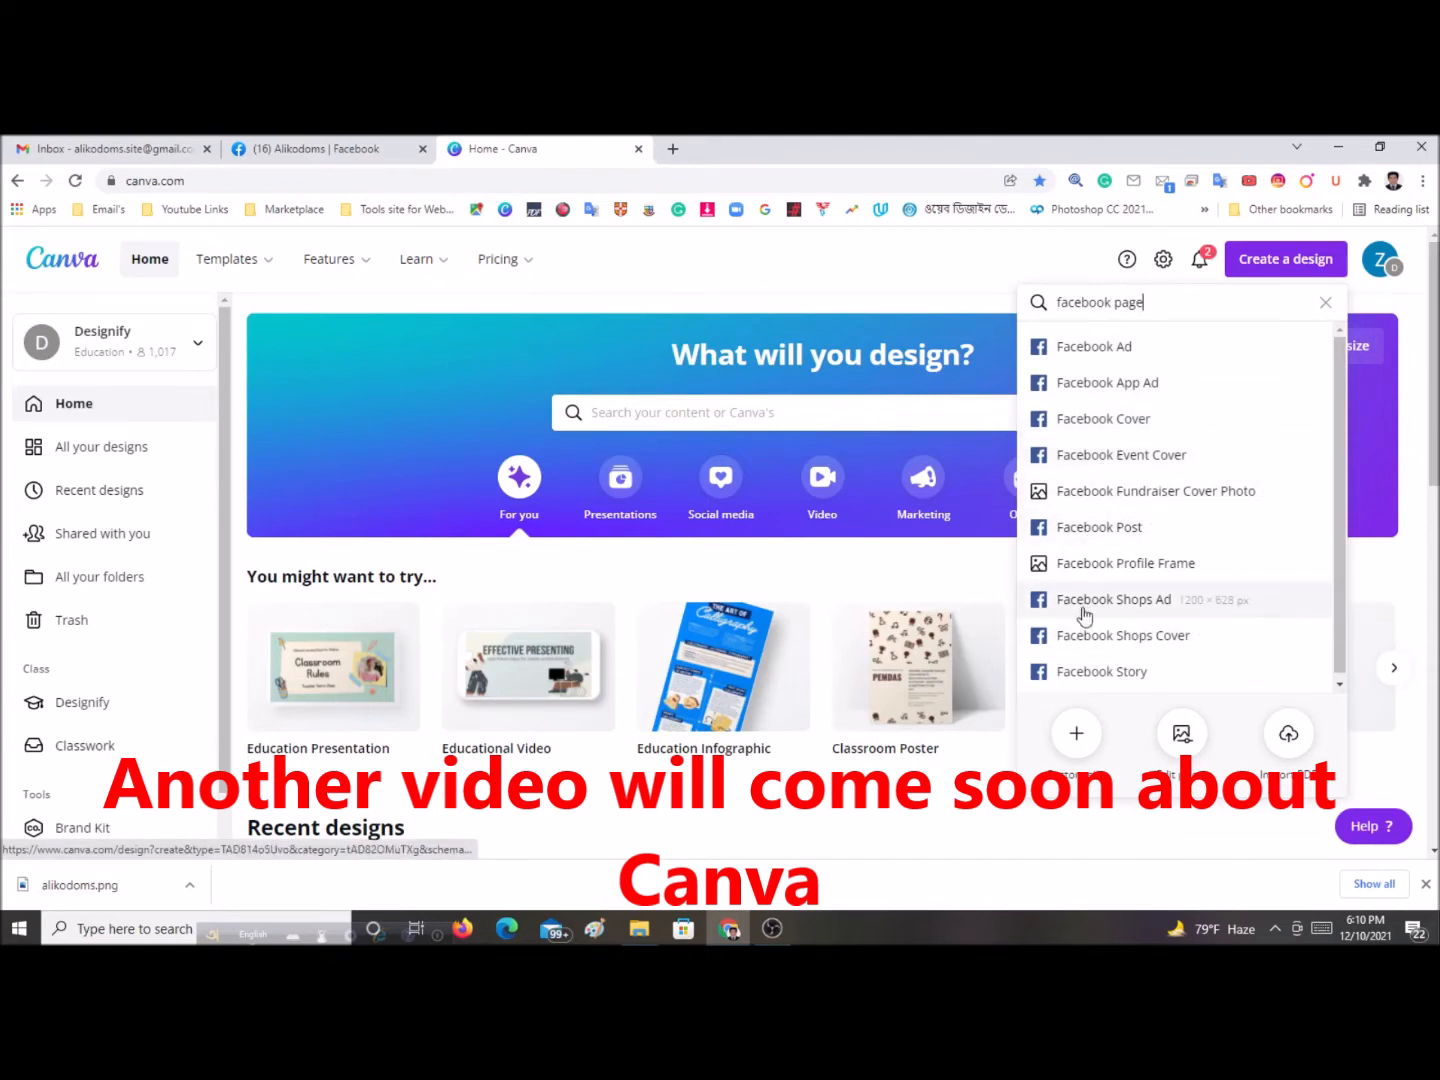
pyautogui.click(1112, 640)
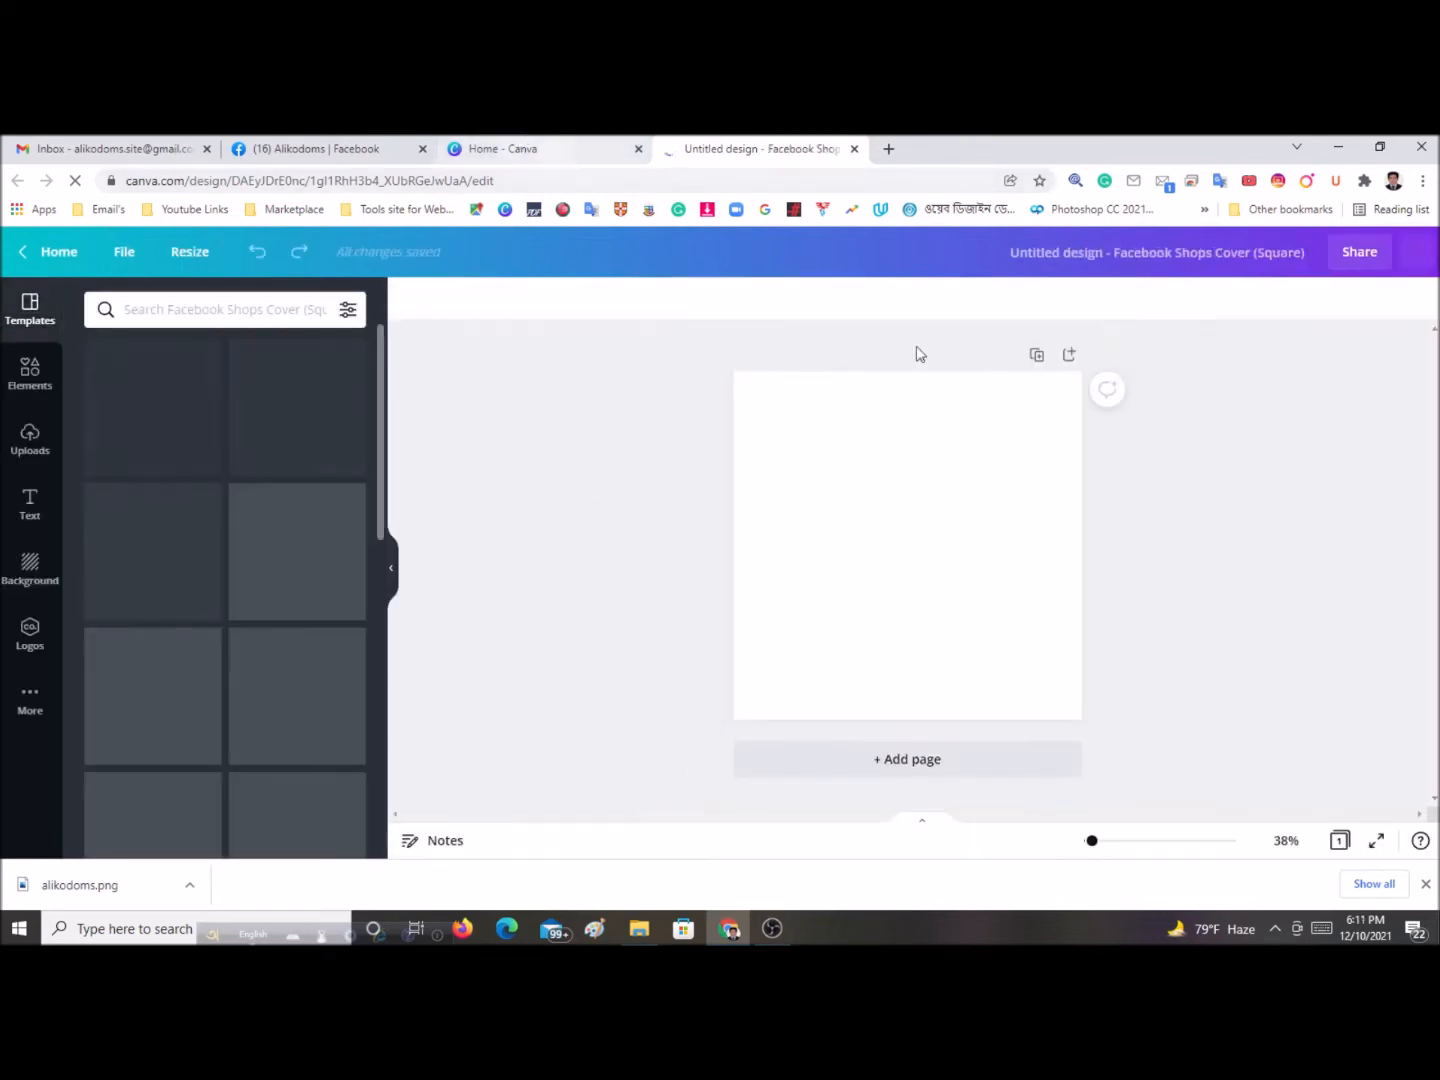
# Return to the Canva home tab, then switch back to the new design's editor
pyautogui.click(540, 148)
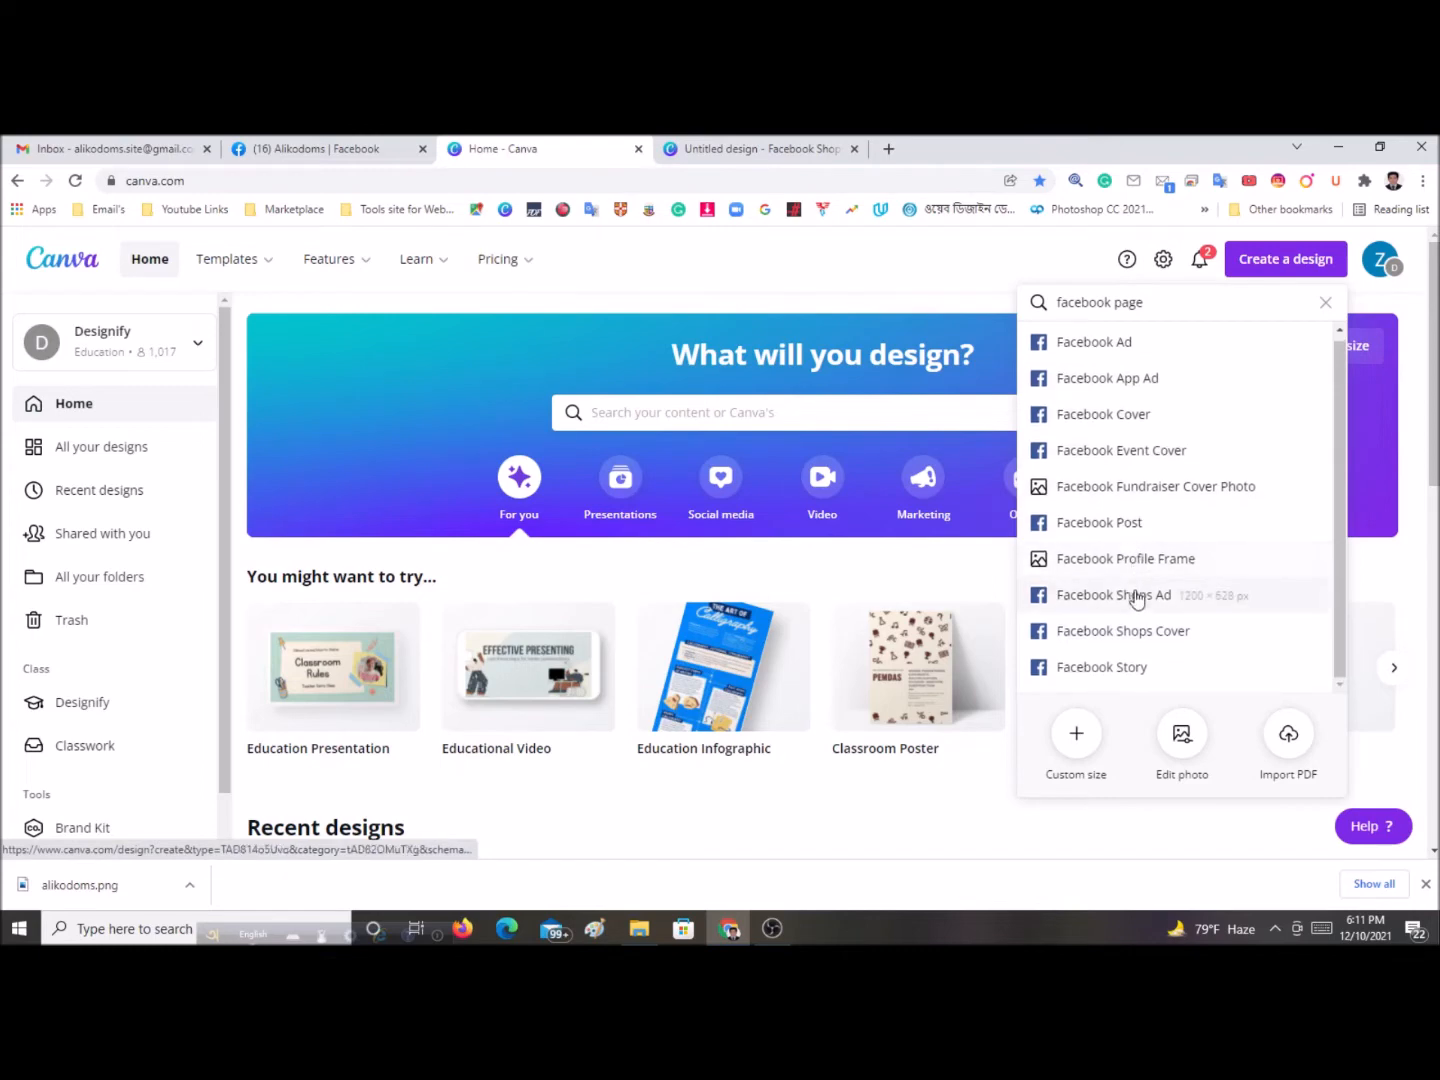
pyautogui.scroll(1, 1140, 515)
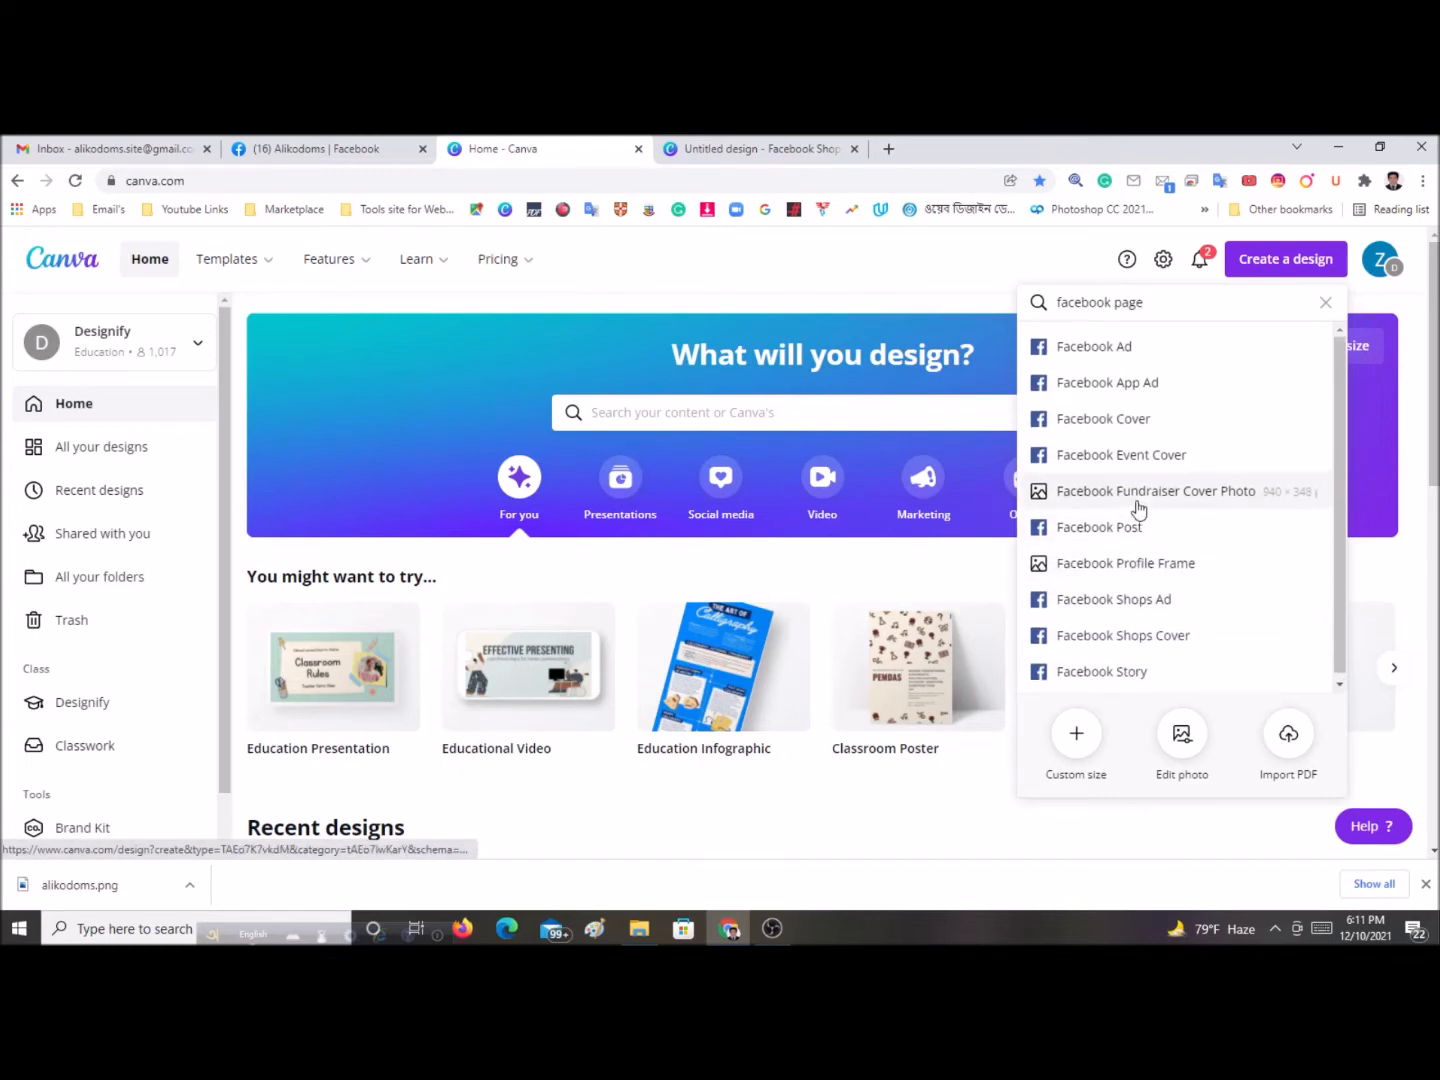
pyautogui.doubleClick(1148, 301)
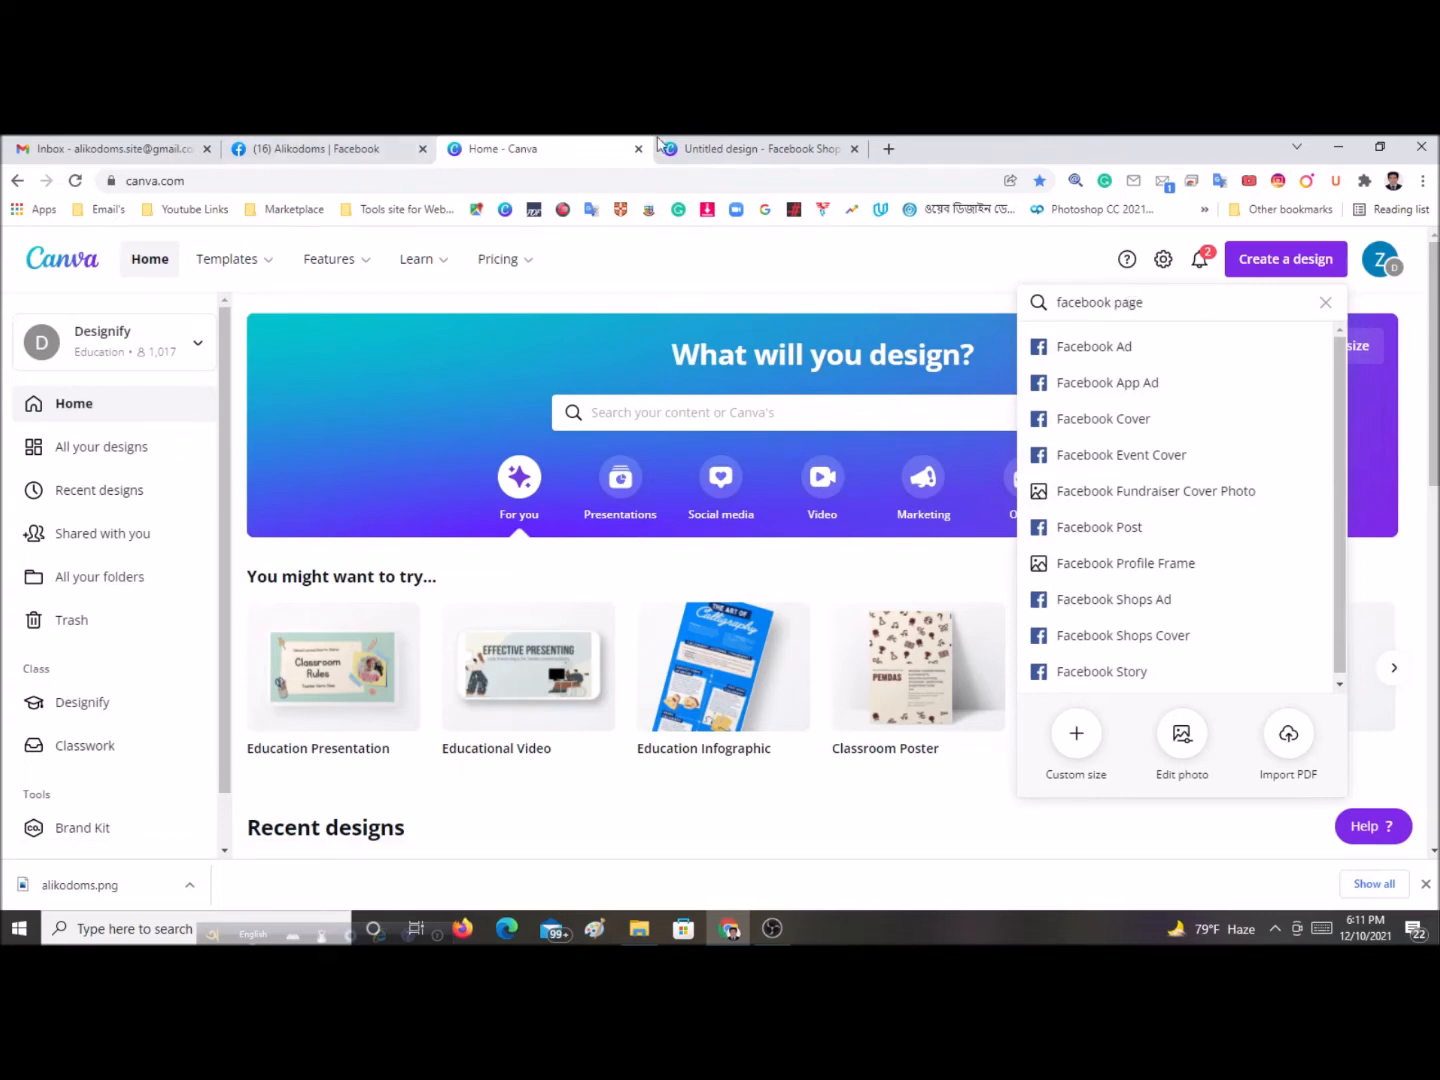
pyautogui.hotkey('ctrl', 'Tab')
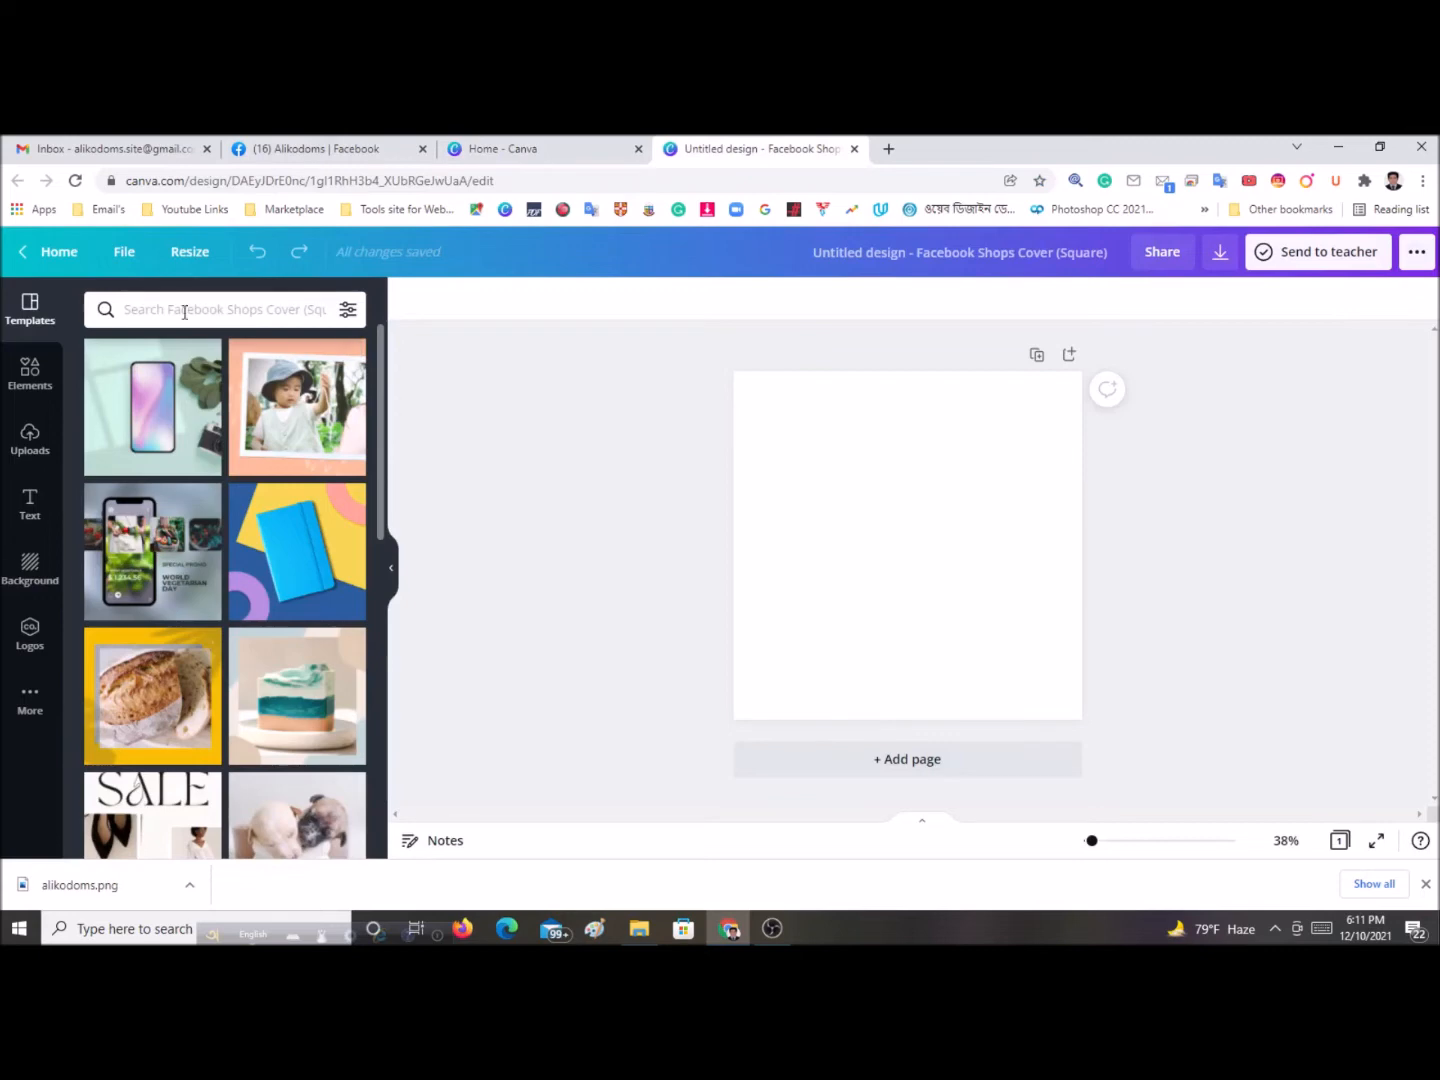
# Search the Canva templates for 'ecommerce', rerun the search, then clear it
pyautogui.scroll(-8, 260, 680)
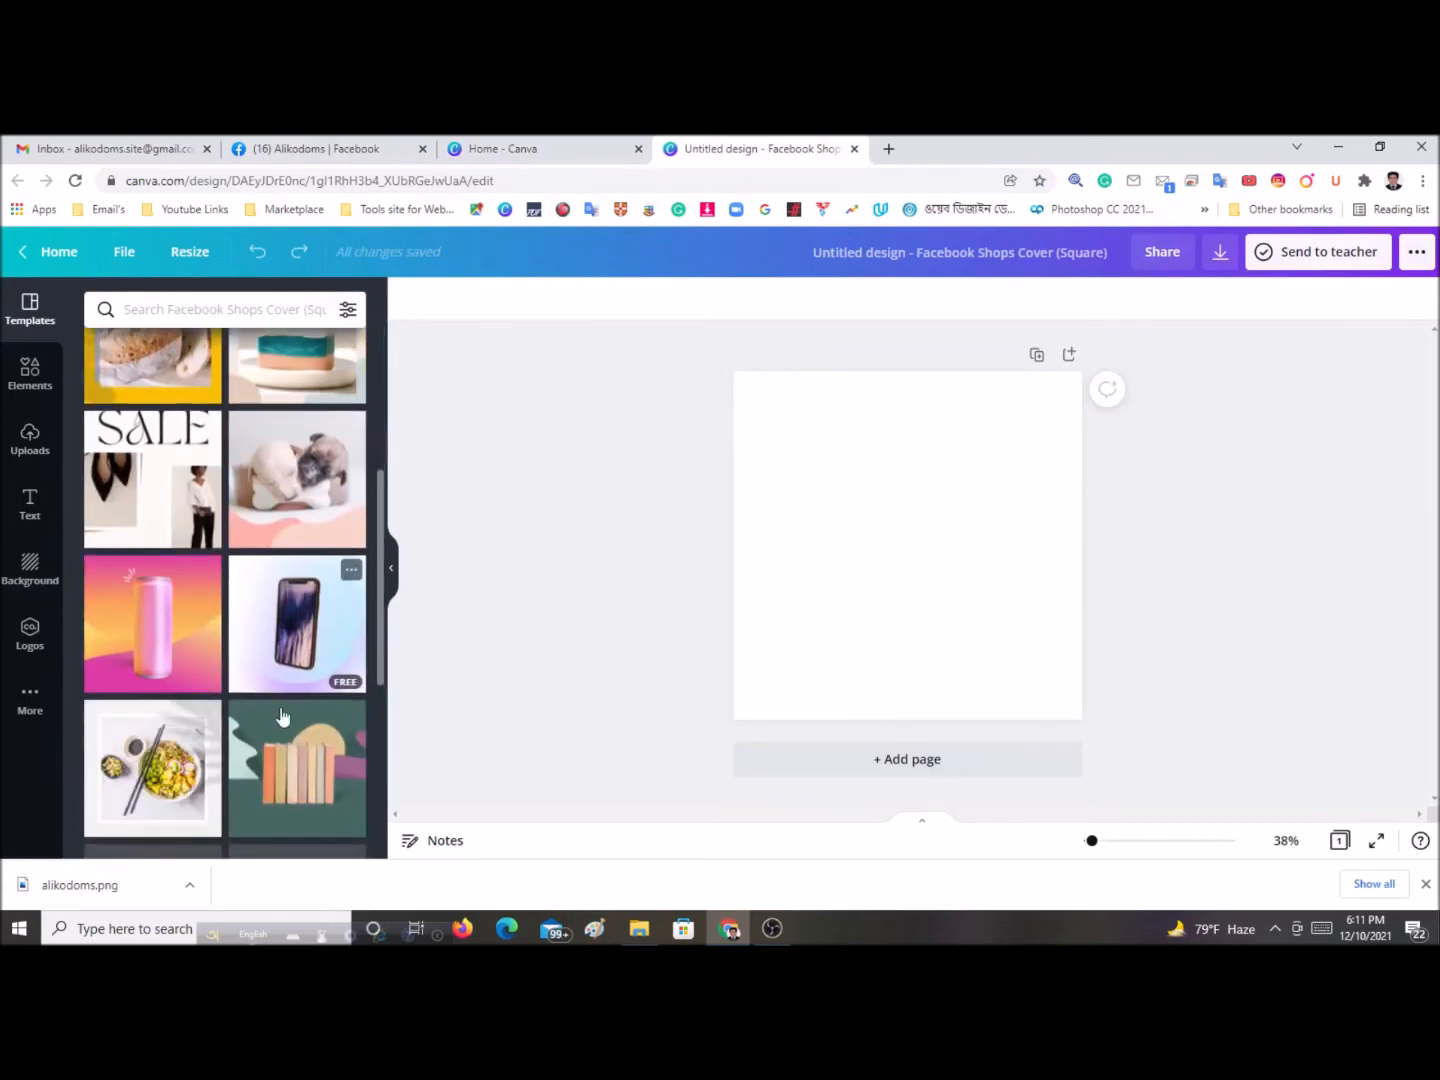
pyautogui.scroll(10, 287, 736)
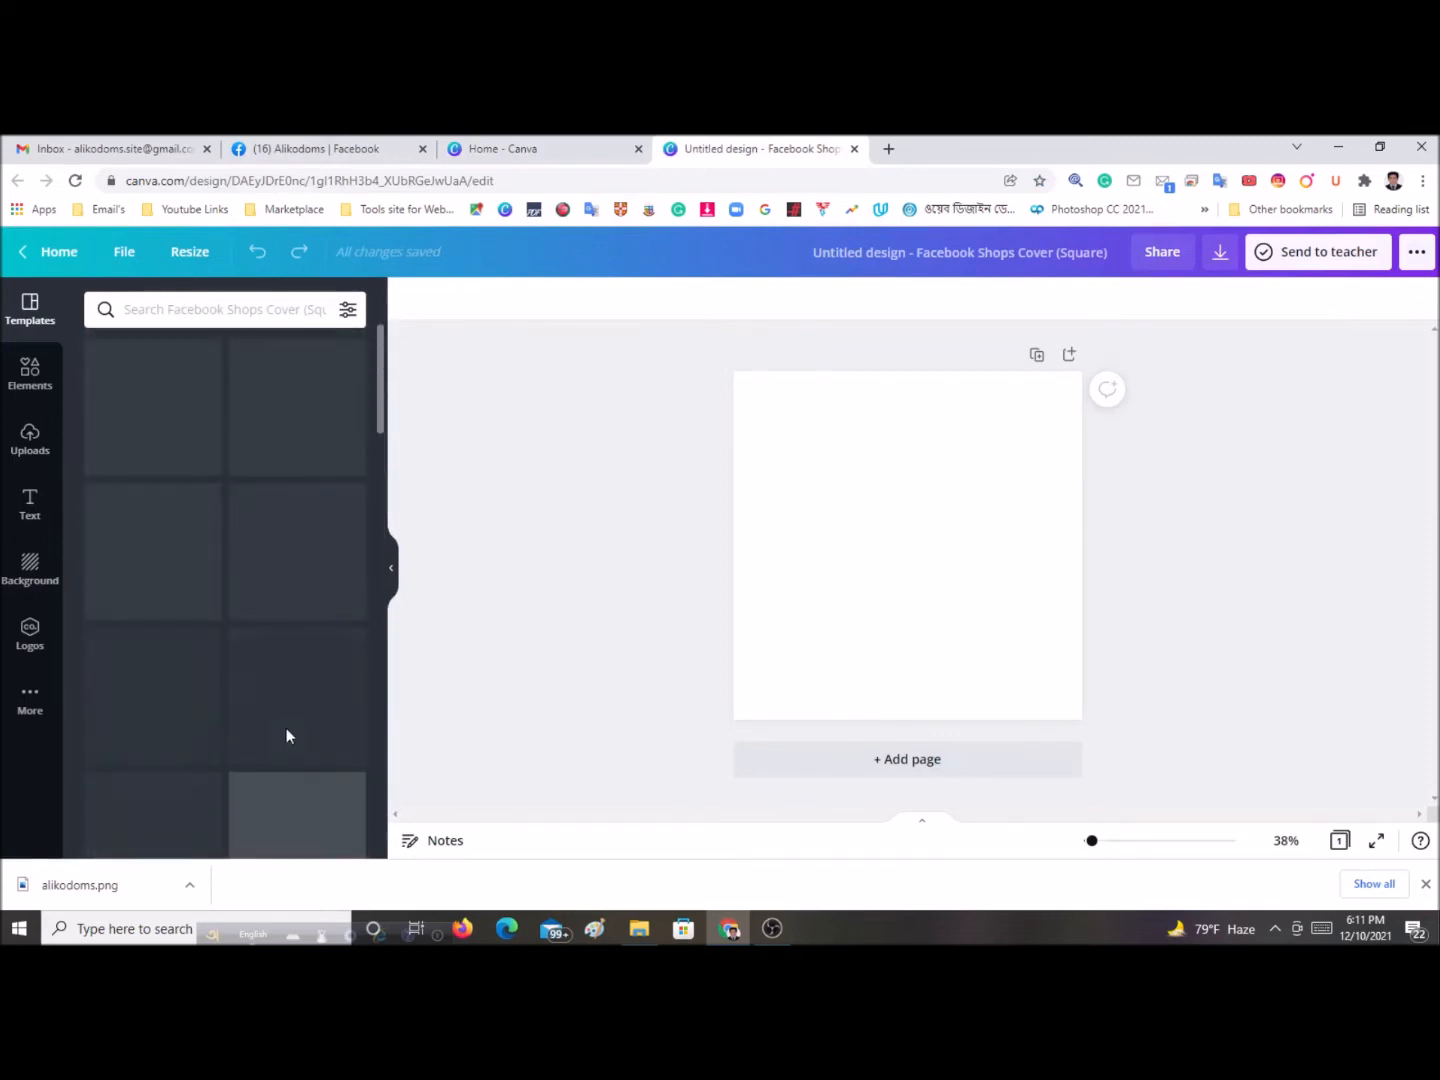
pyautogui.click(197, 311)
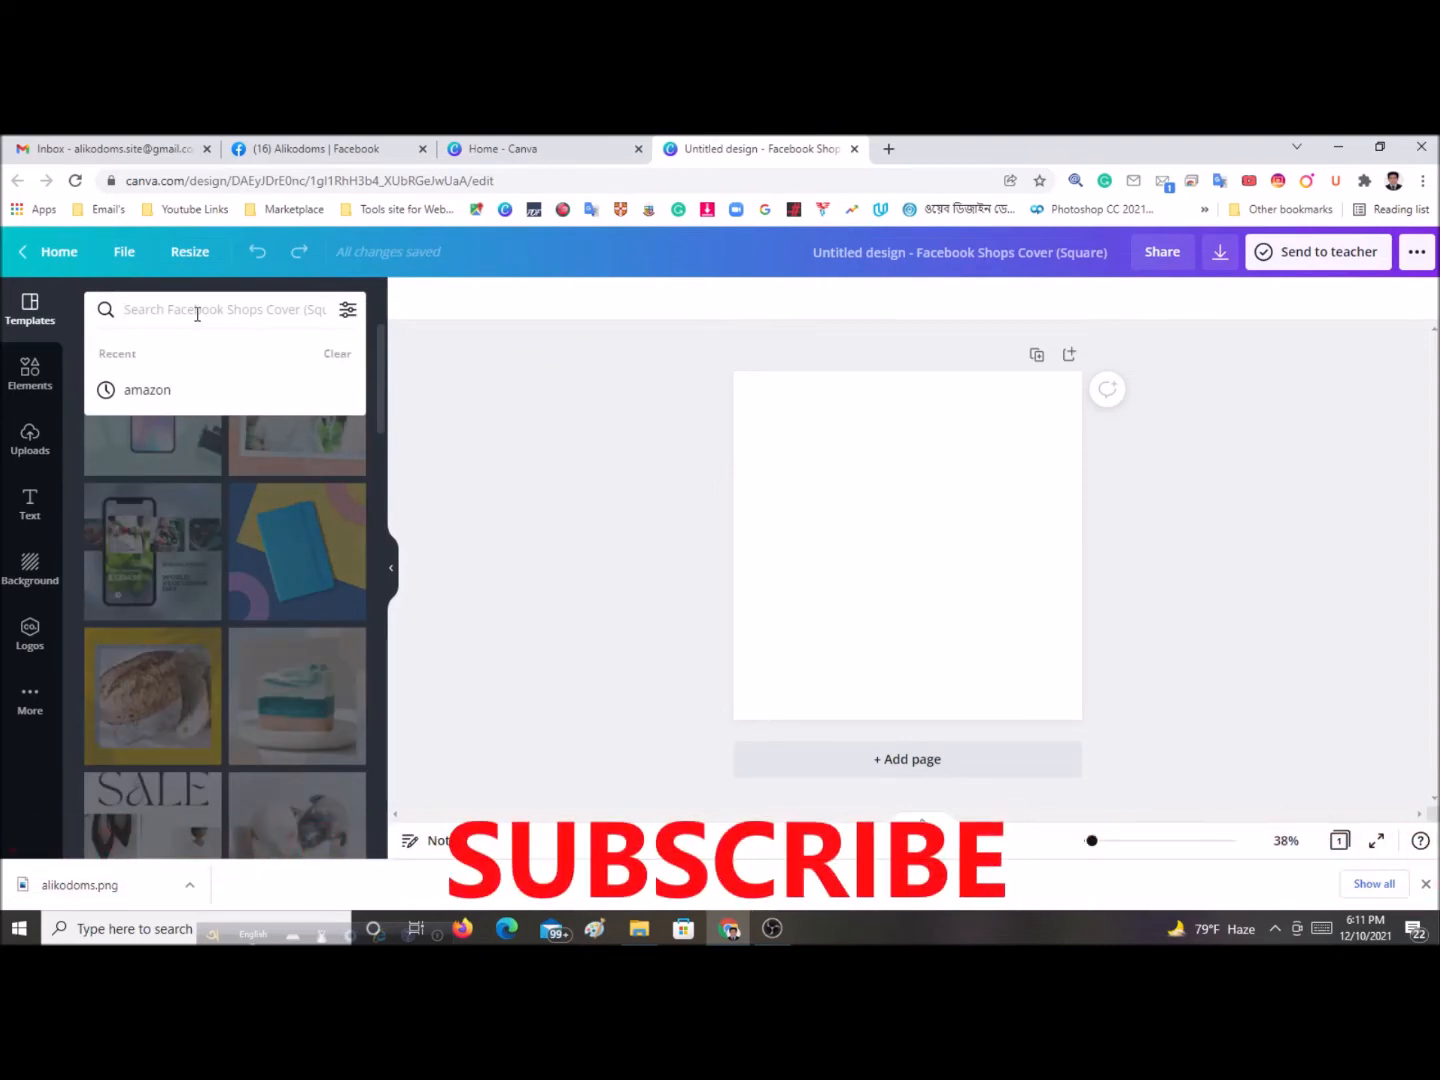
pyautogui.write('em')
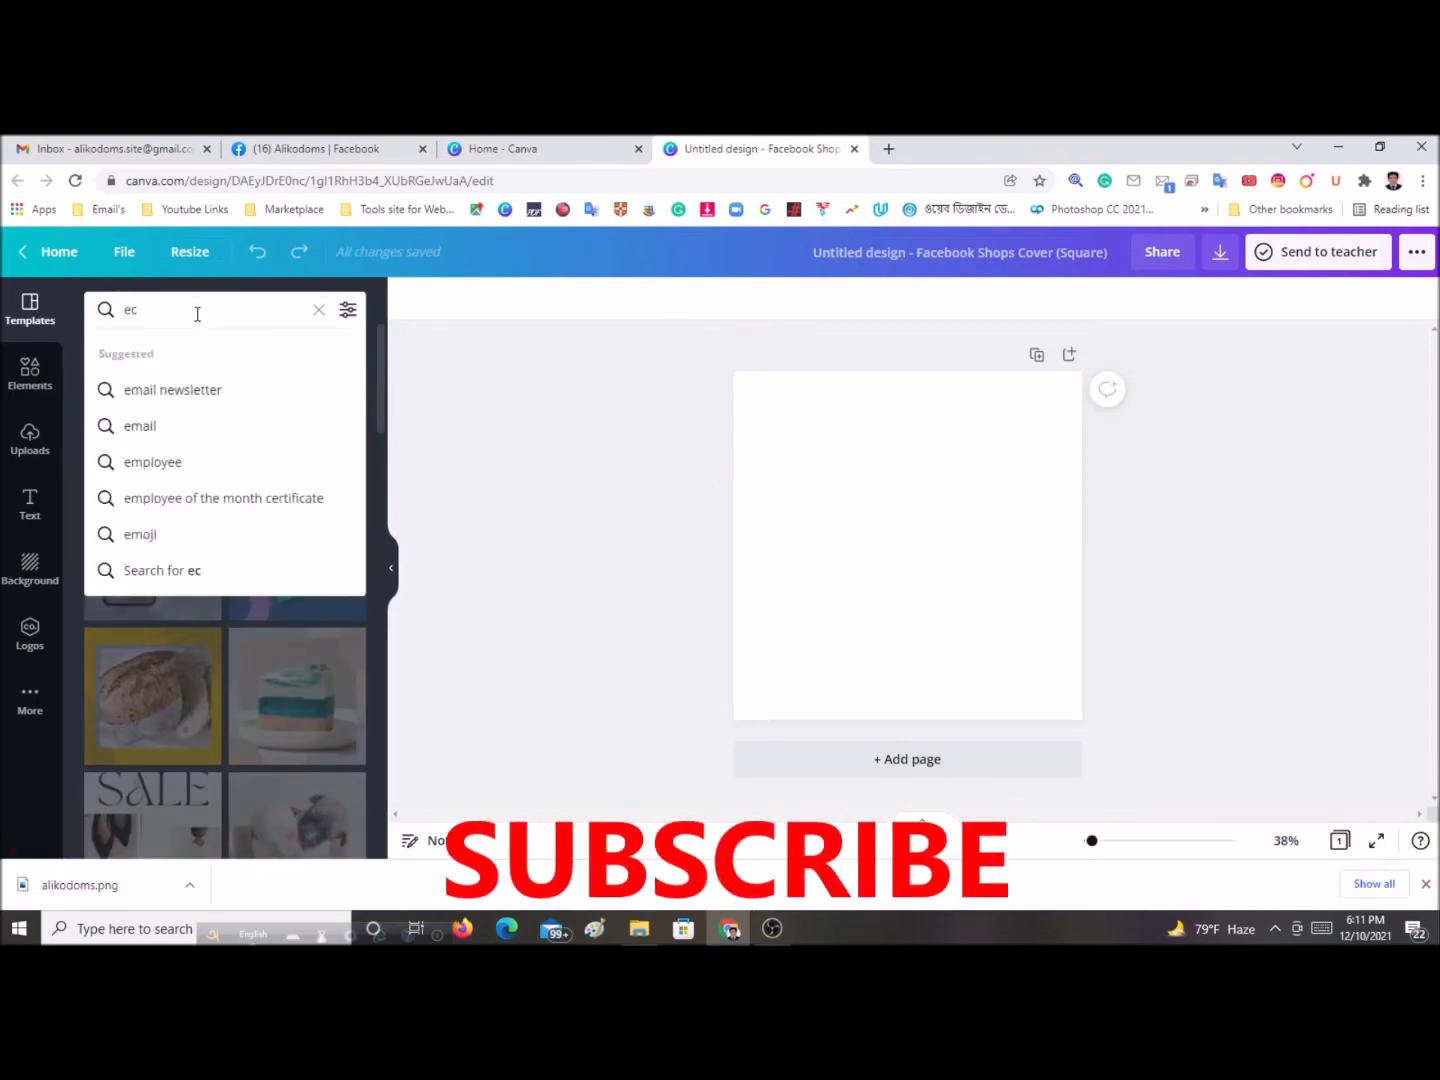
pyautogui.write('ommerce')
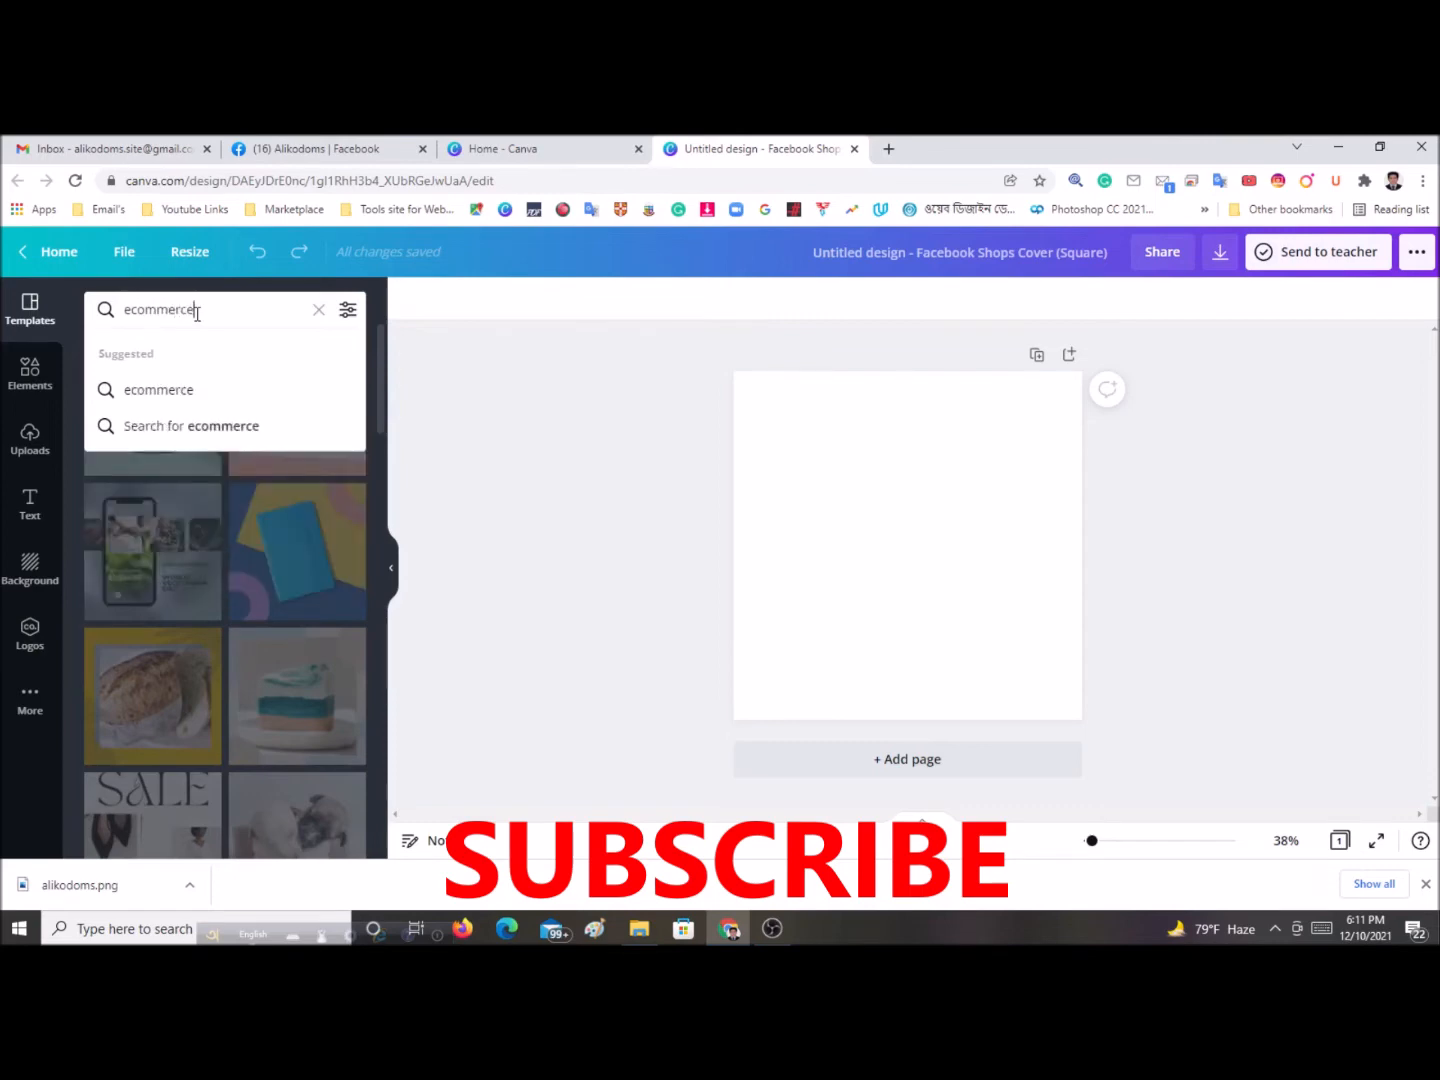
pyautogui.click(204, 436)
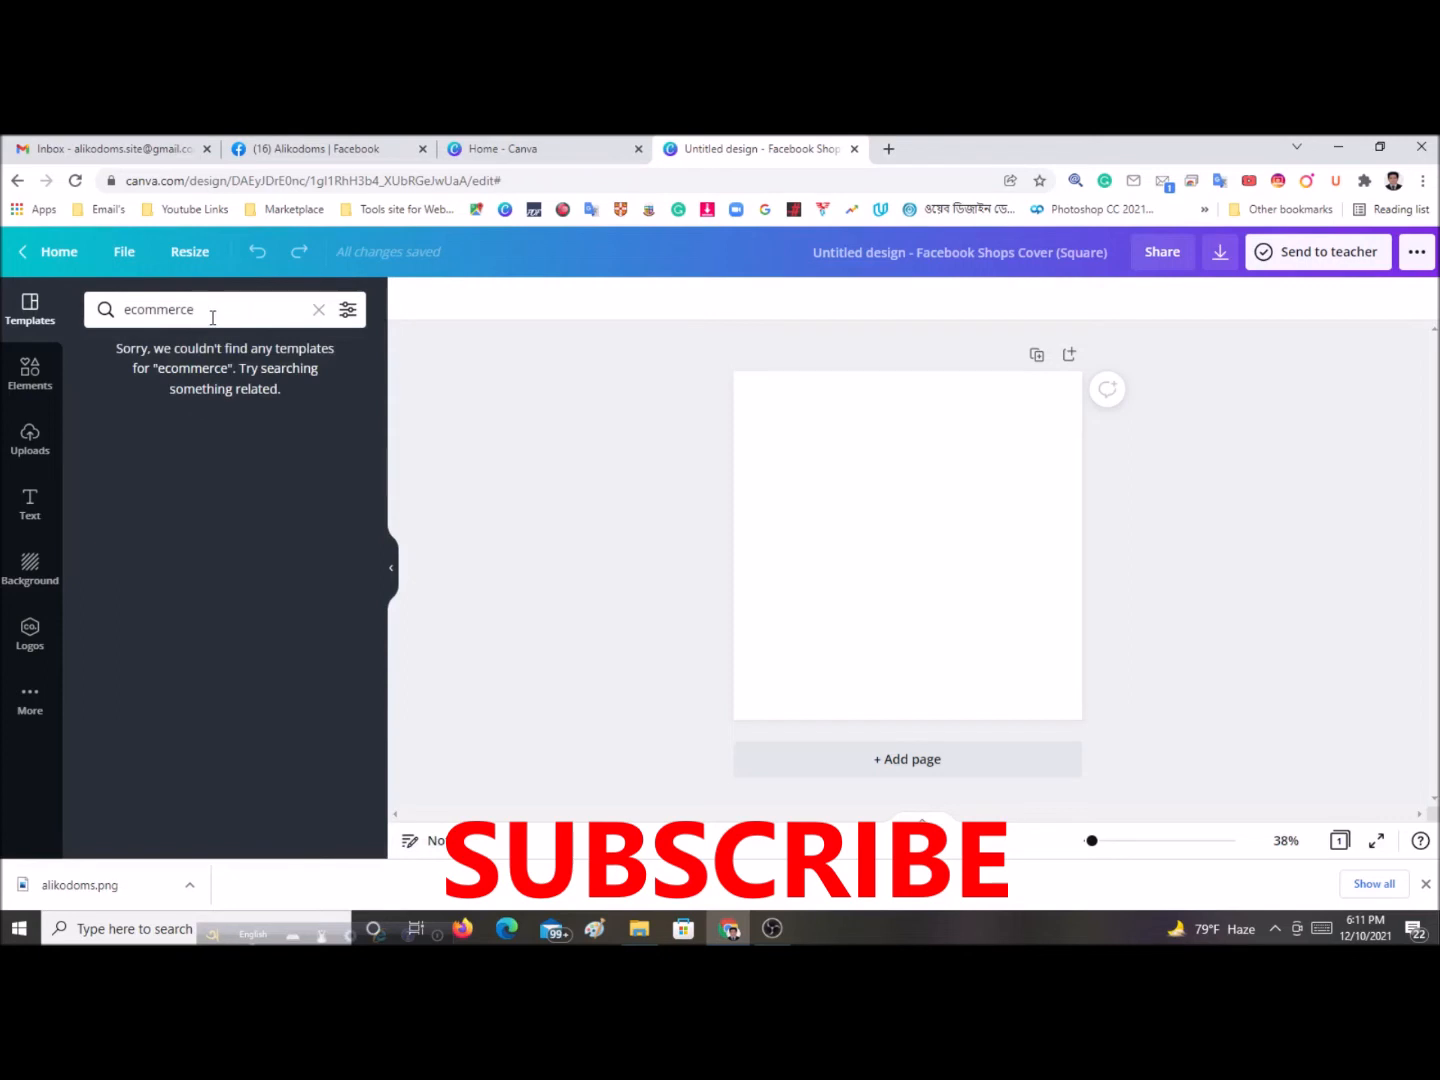
pyautogui.click(212, 317)
pyautogui.click(148, 389)
pyautogui.click(212, 312)
pyautogui.click(222, 437)
pyautogui.click(318, 310)
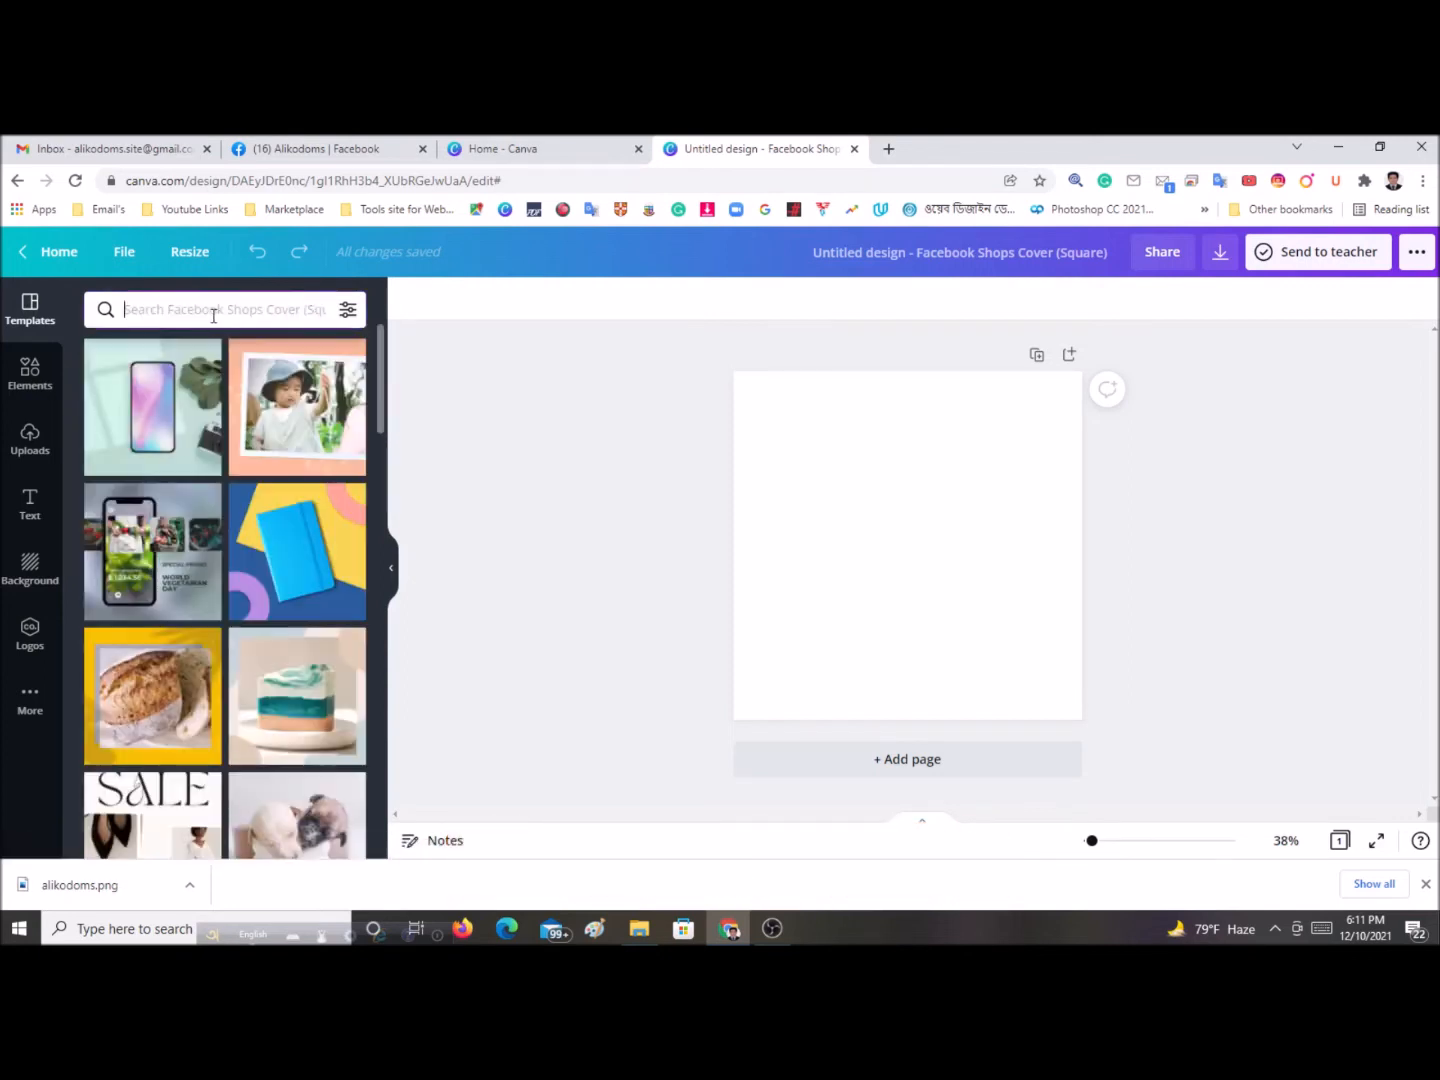
# Search templates for 'shopping' and apply the SALE template with shoe and model photos
pyautogui.write('shop')
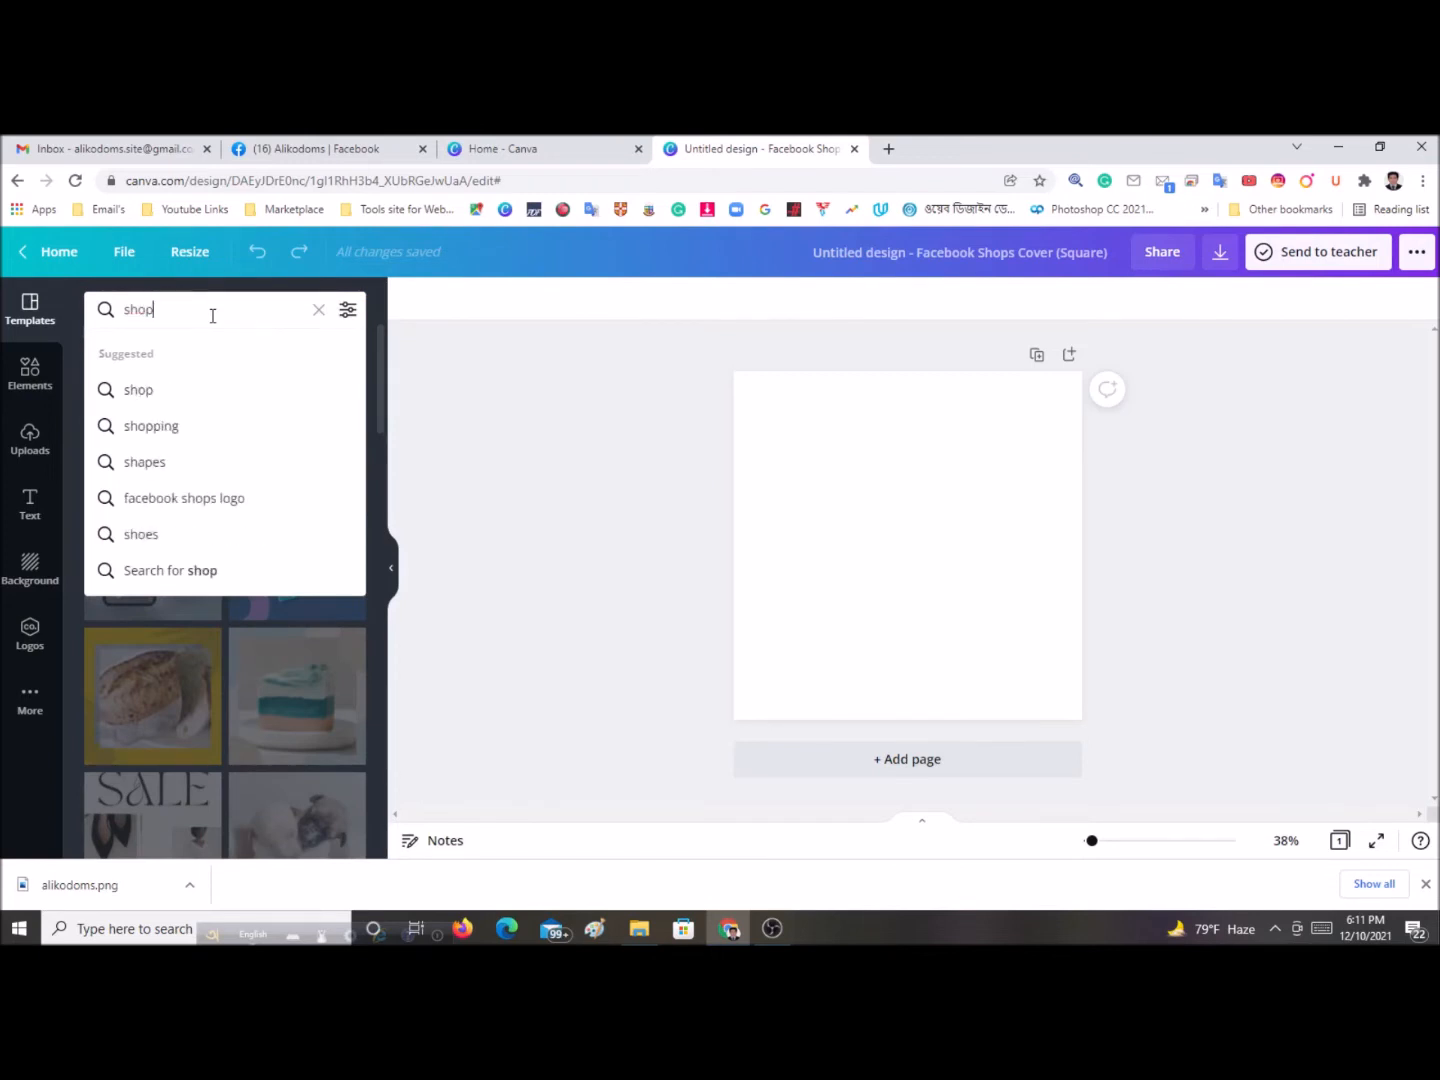
pyautogui.click(176, 427)
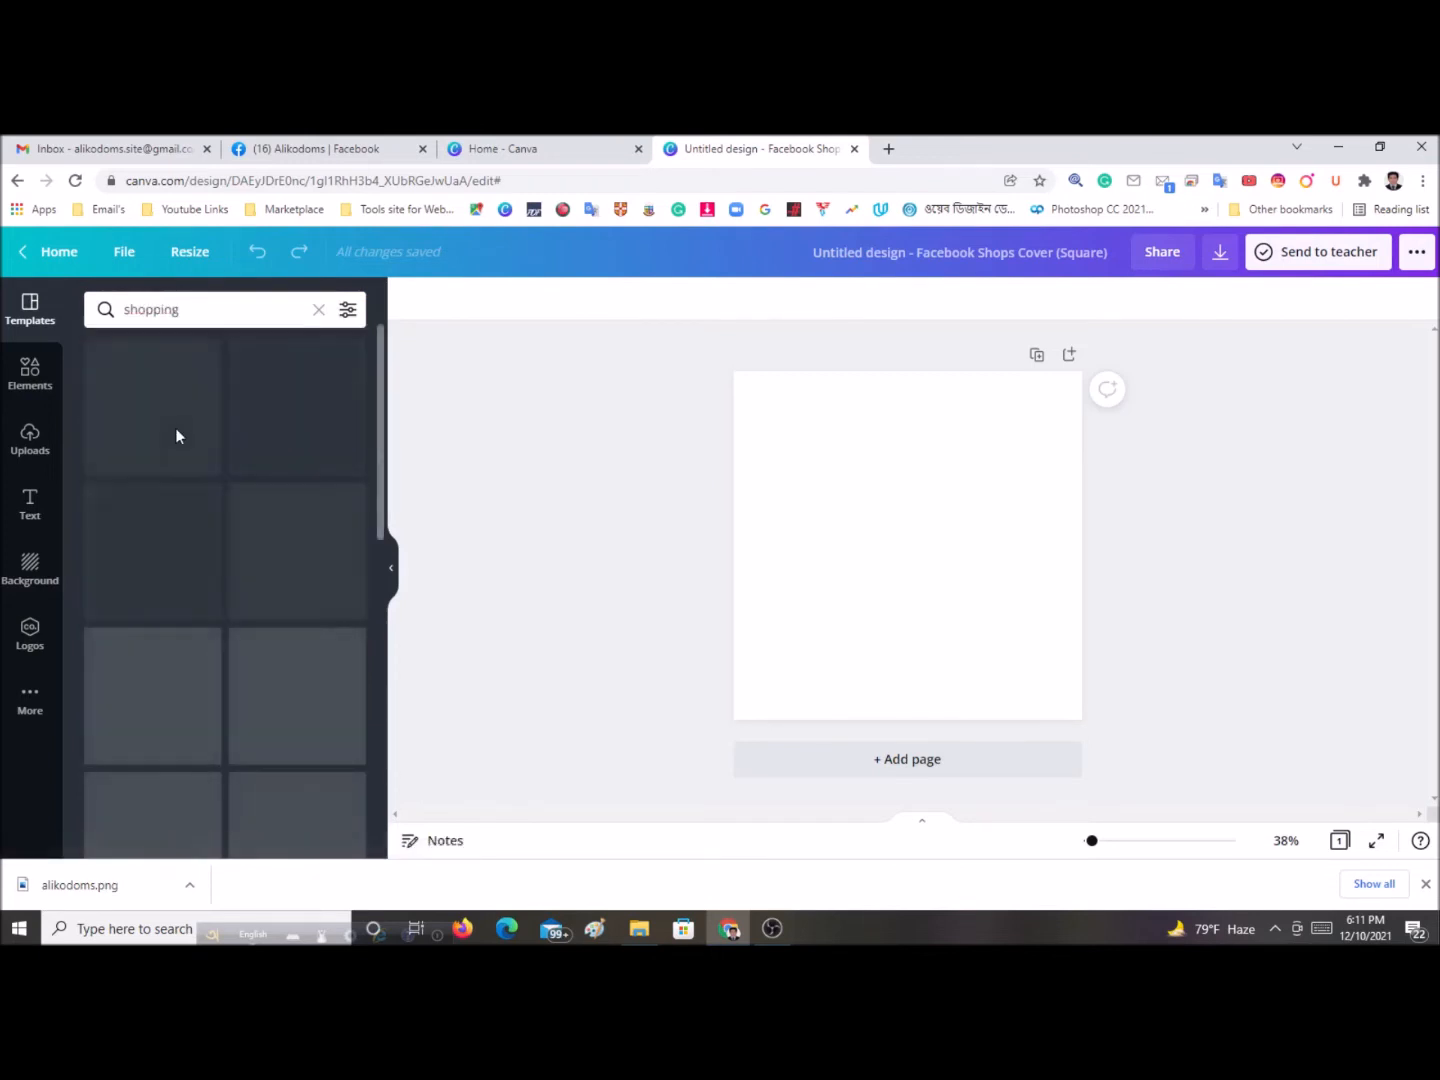
pyautogui.scroll(-5, 248, 695)
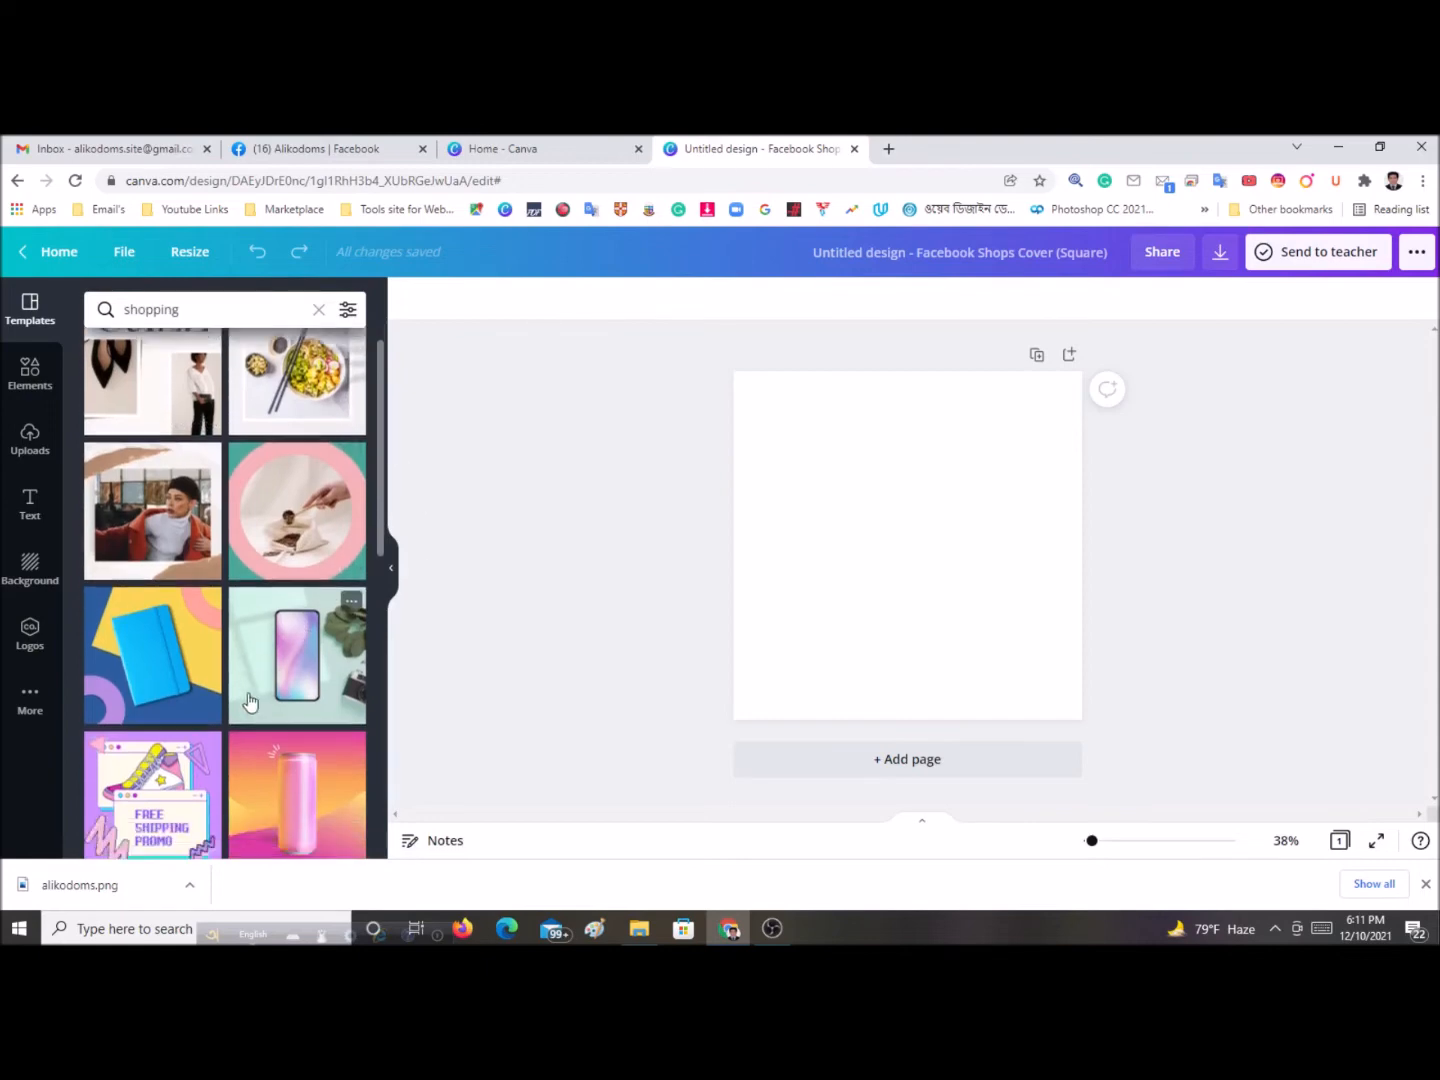
pyautogui.scroll(5, 249, 700)
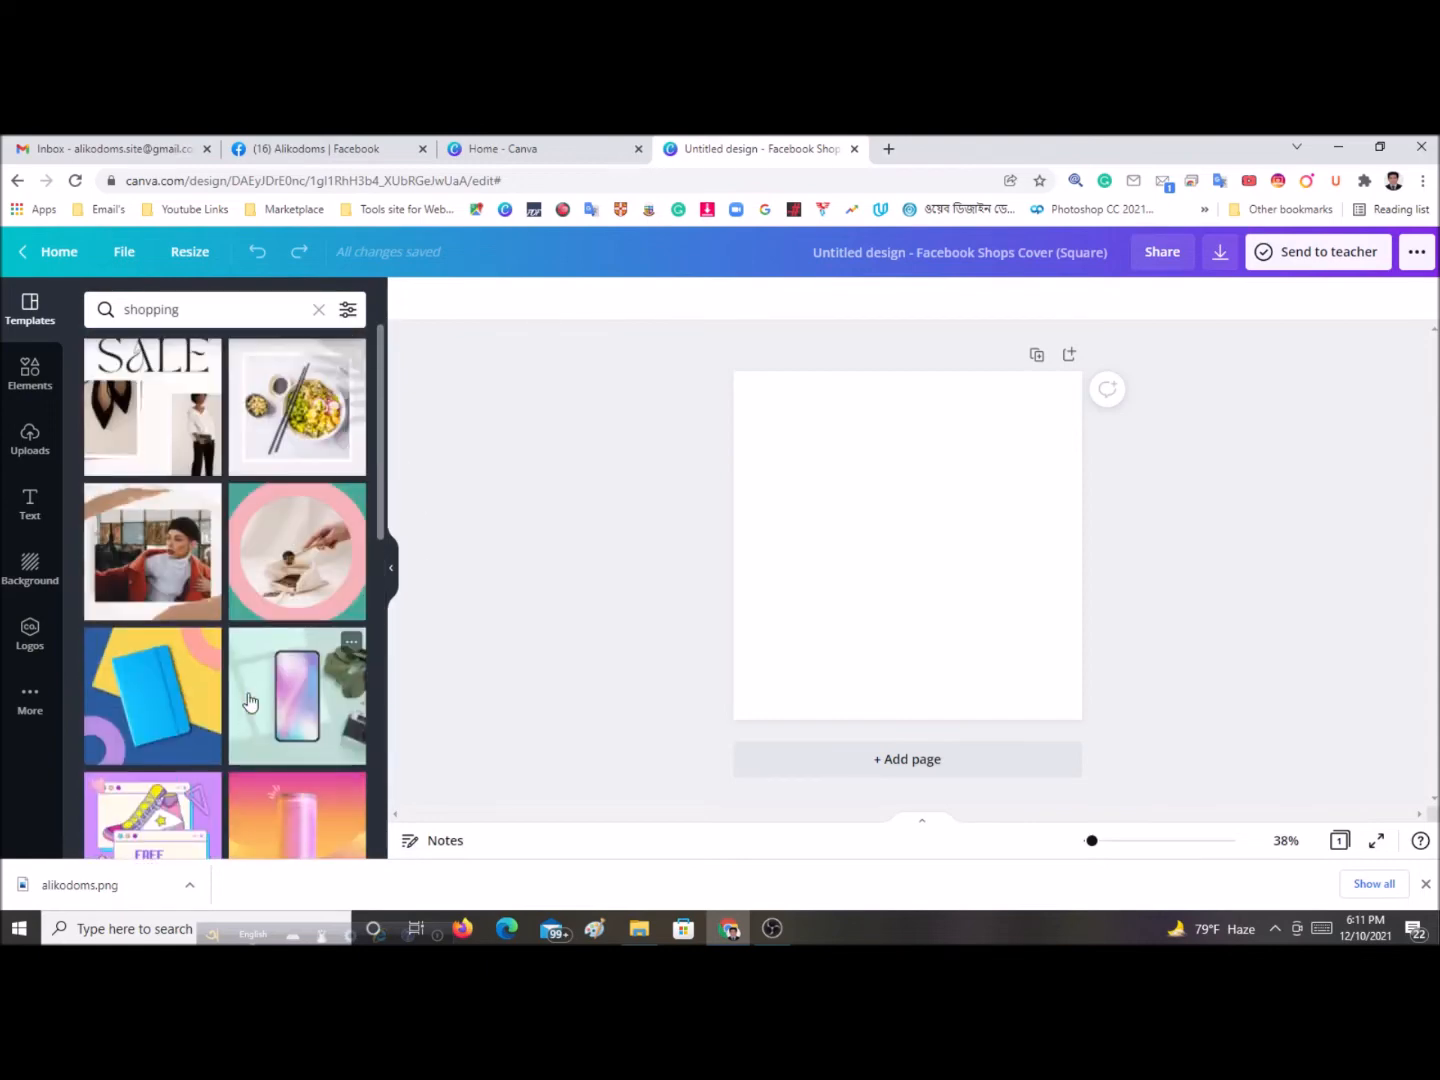
pyautogui.scroll(-5, 250, 703)
pyautogui.scroll(4, 249, 703)
pyautogui.scroll(-5, 249, 703)
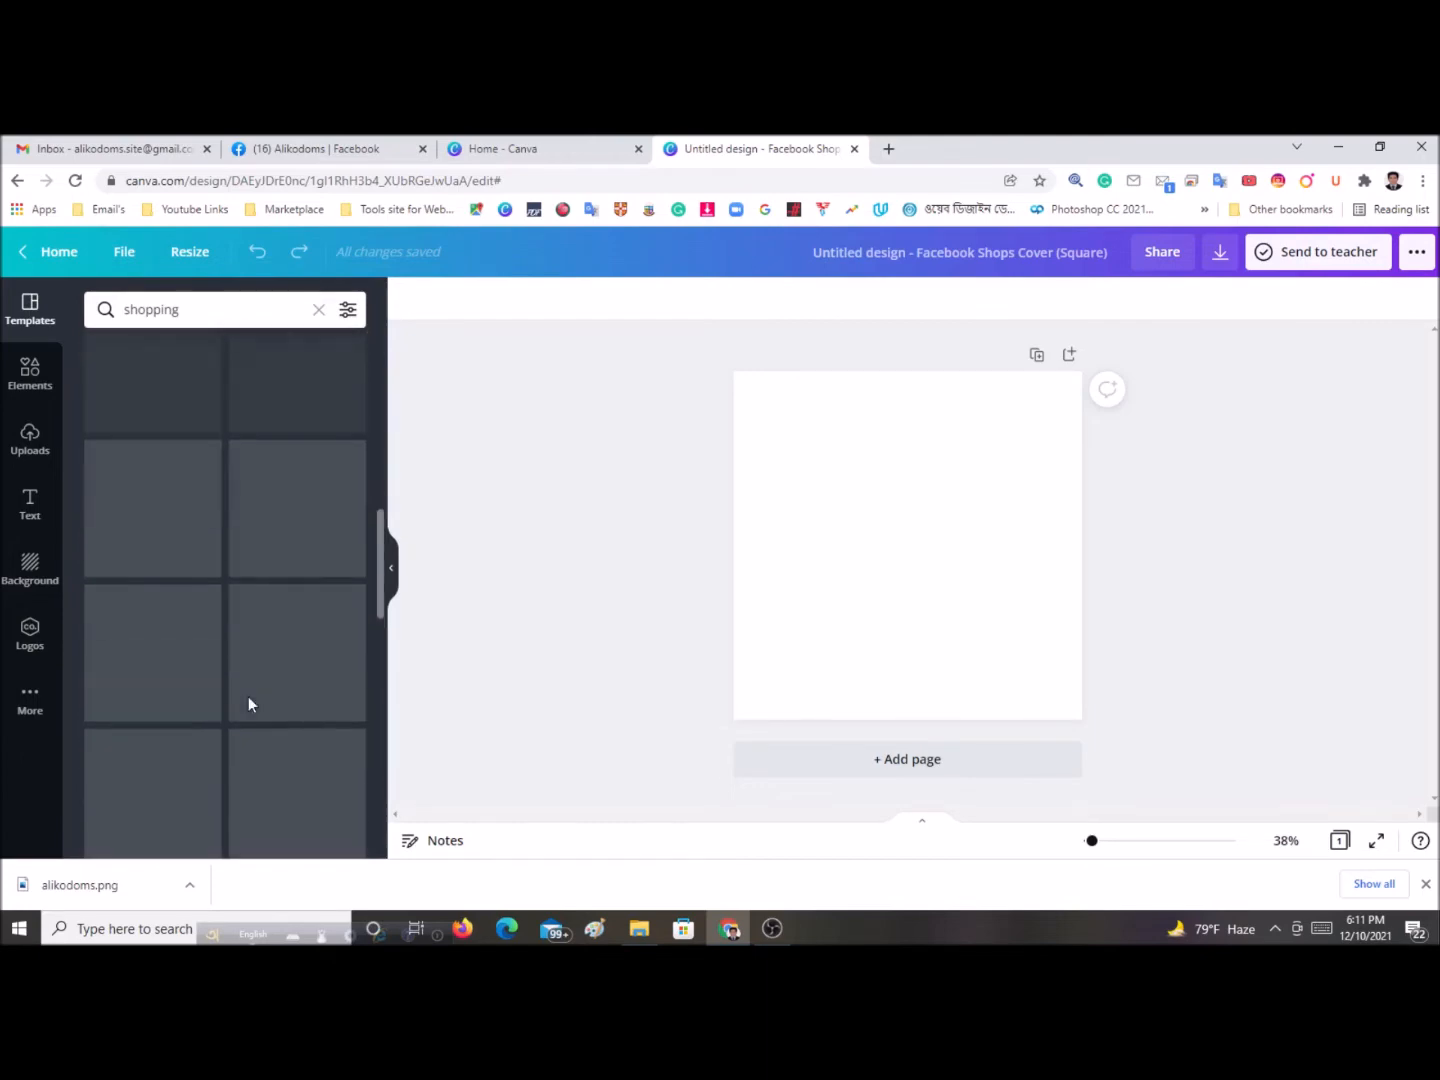
pyautogui.scroll(6, 249, 704)
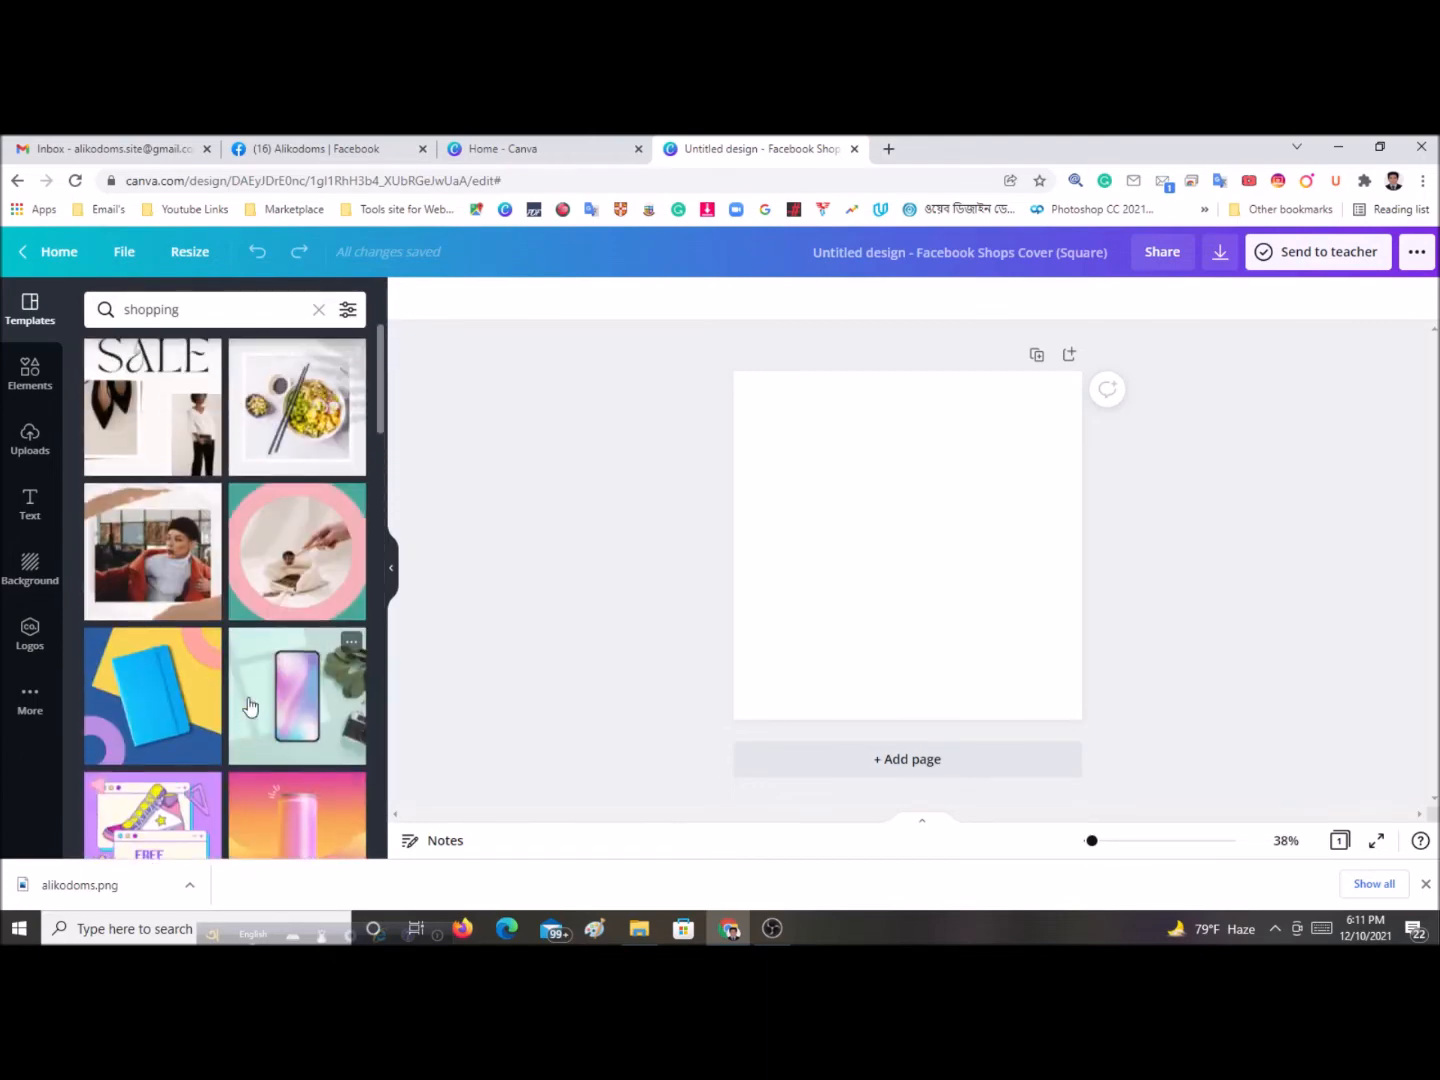
pyautogui.scroll(-5, 248, 703)
pyautogui.scroll(5, 249, 703)
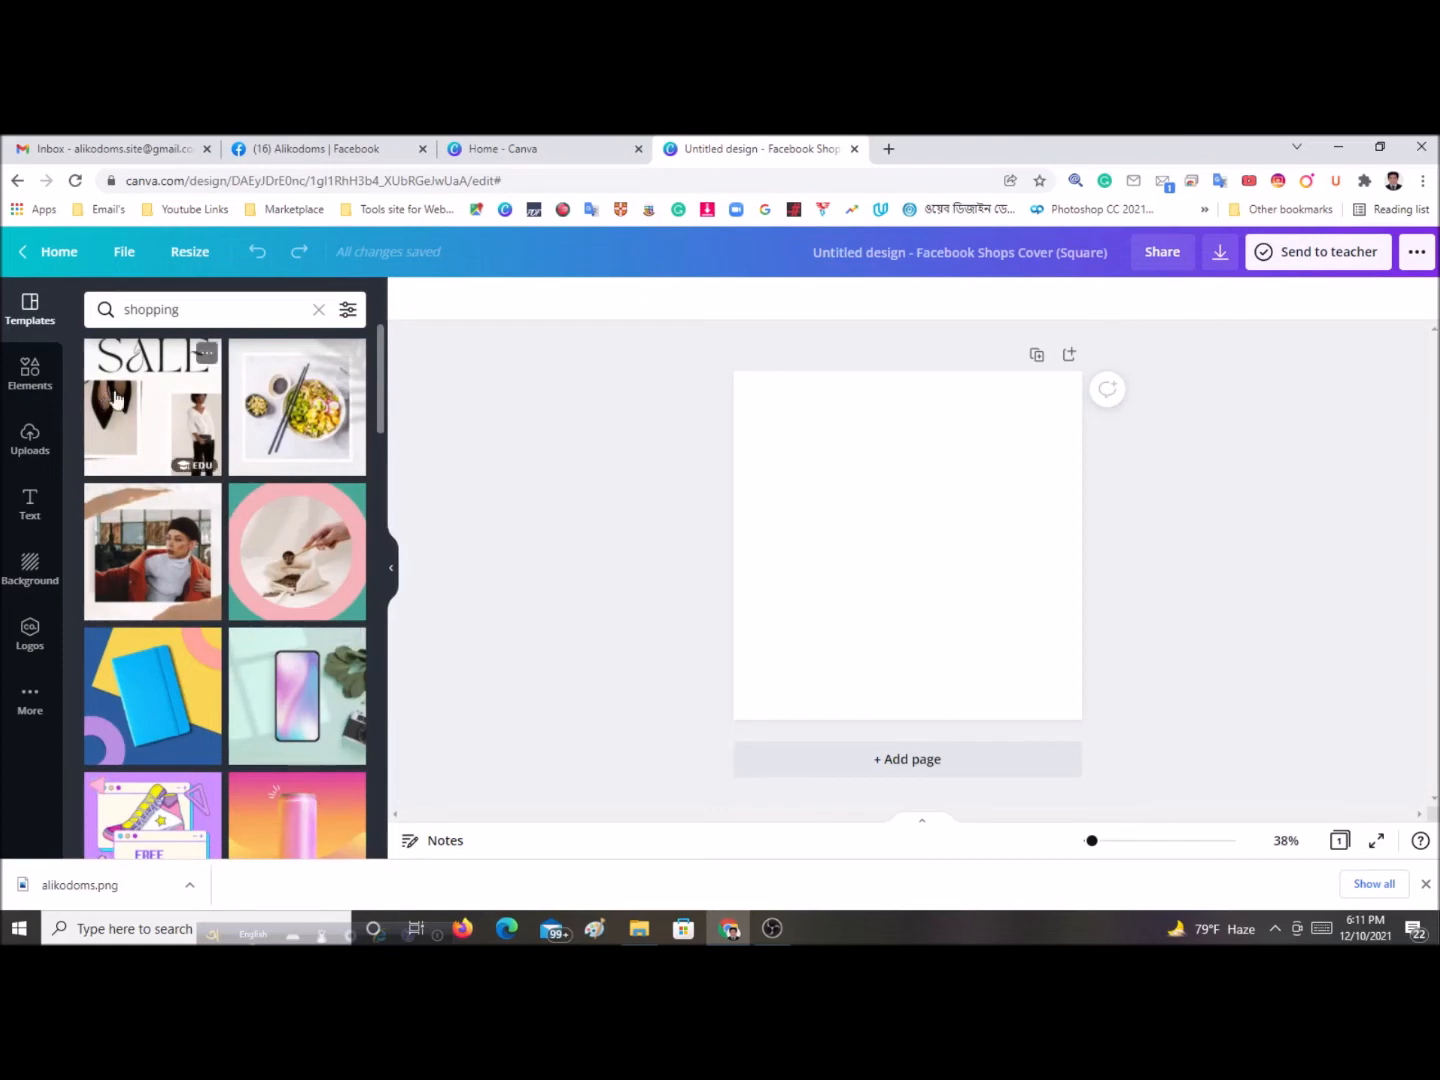
pyautogui.click(145, 428)
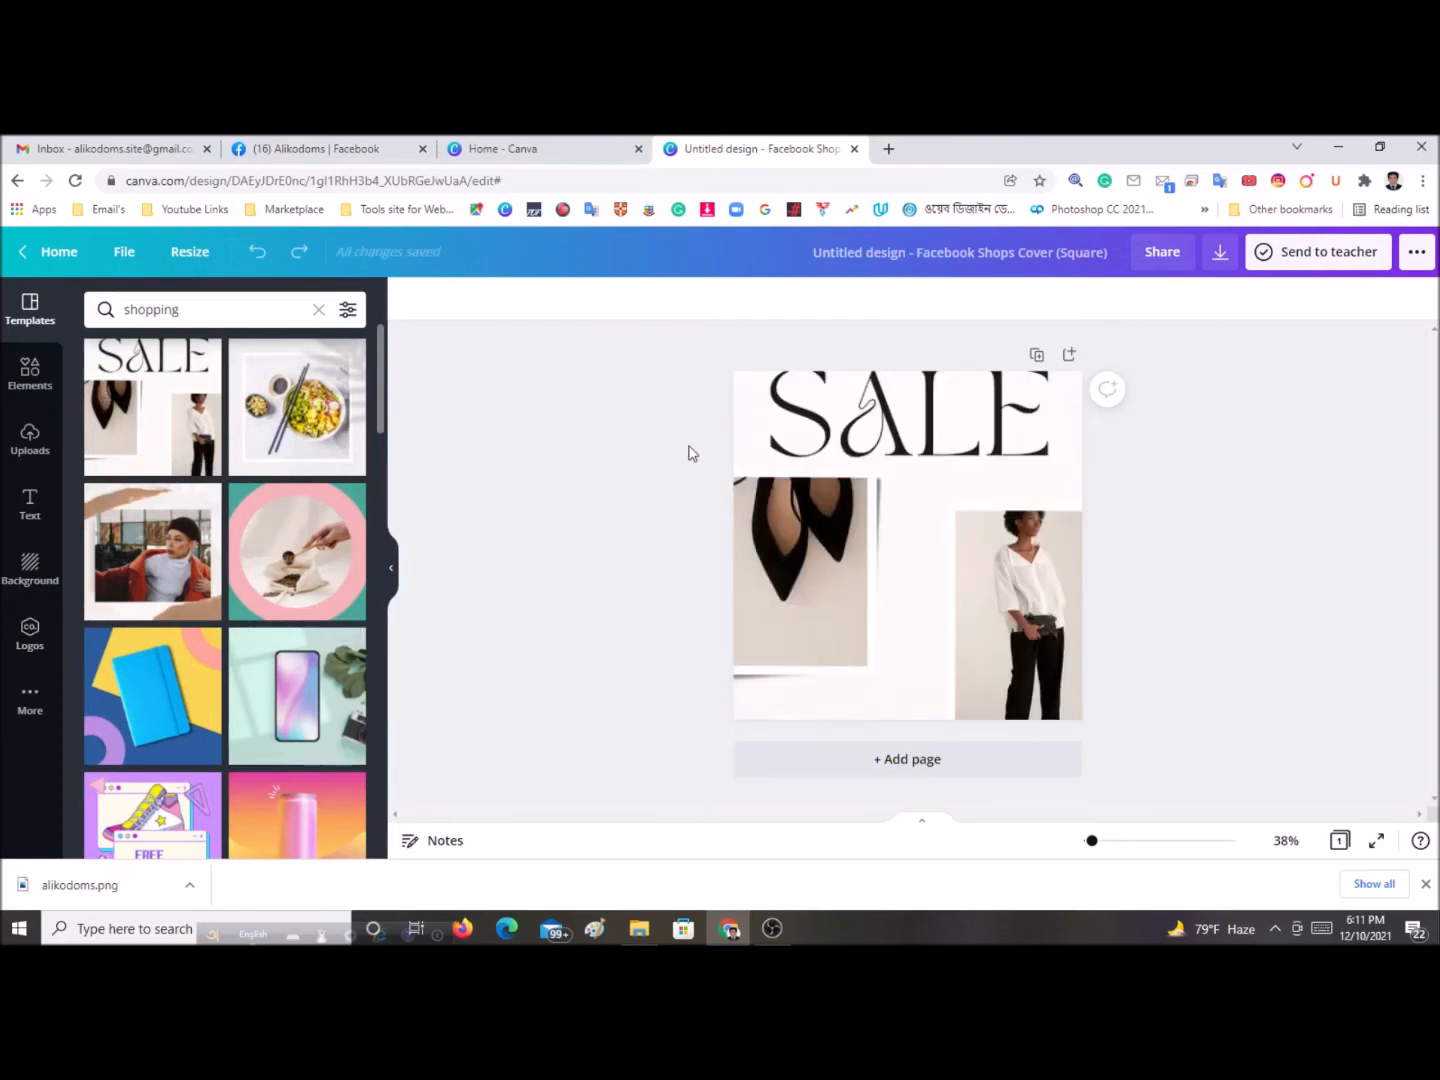
# Replace the SALE heading text with ALIKODOMS
pyautogui.click(765, 440)
pyautogui.doubleClick(800, 415)
pyautogui.click(800, 415)
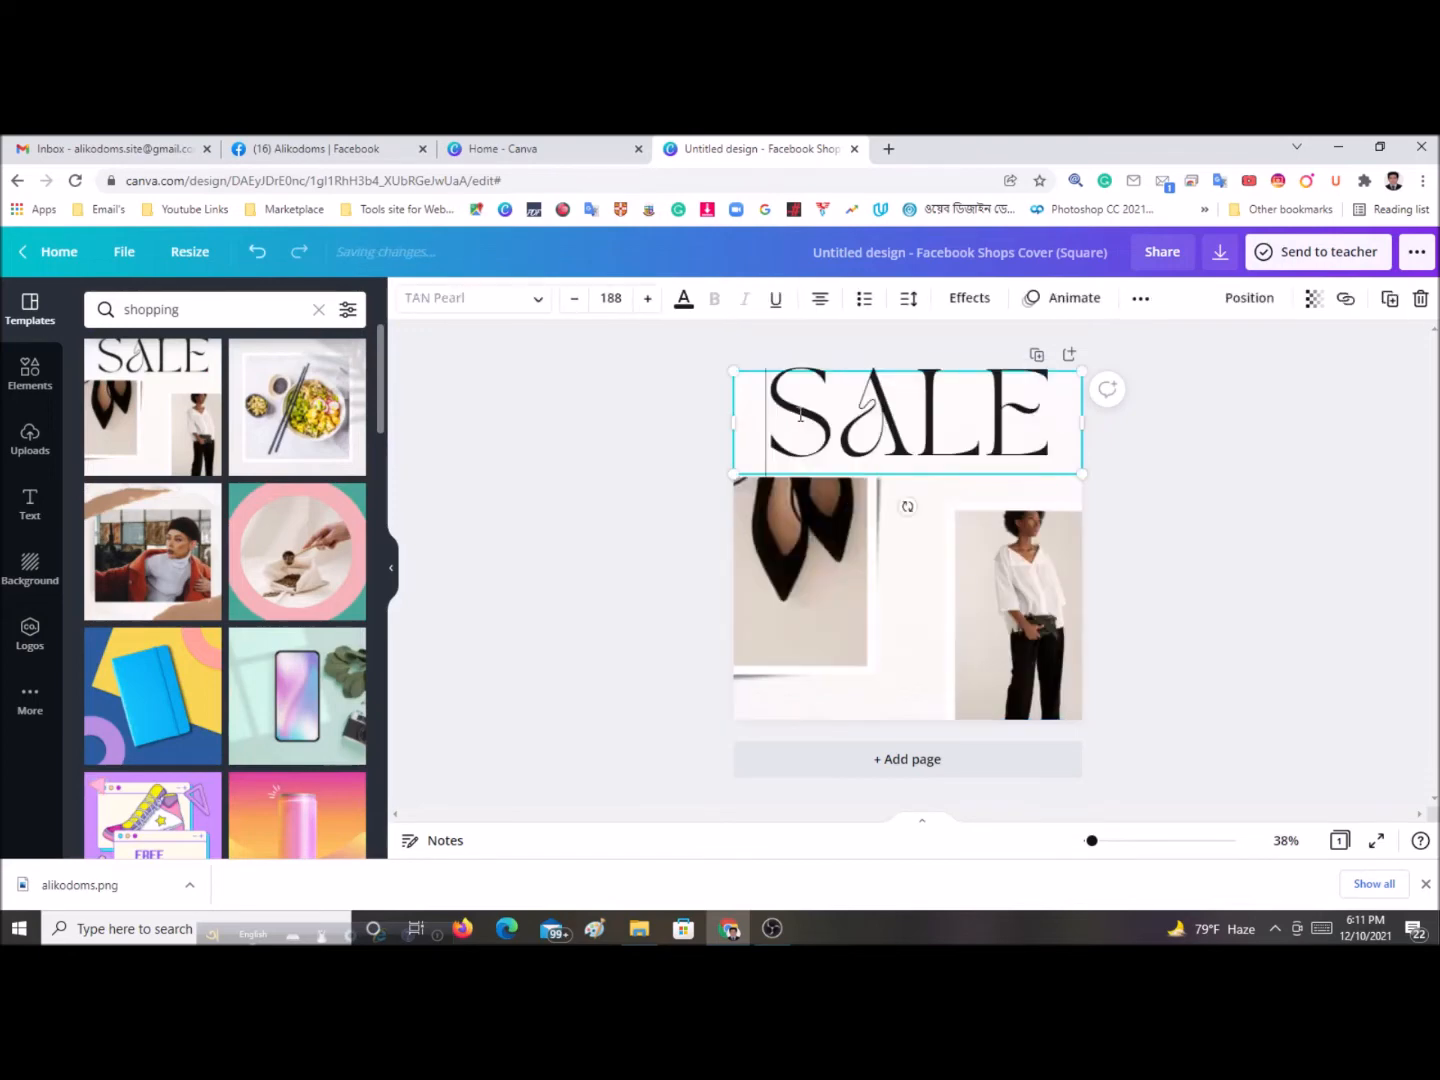
pyautogui.moveTo(800, 415); pyautogui.dragTo(1068, 419)
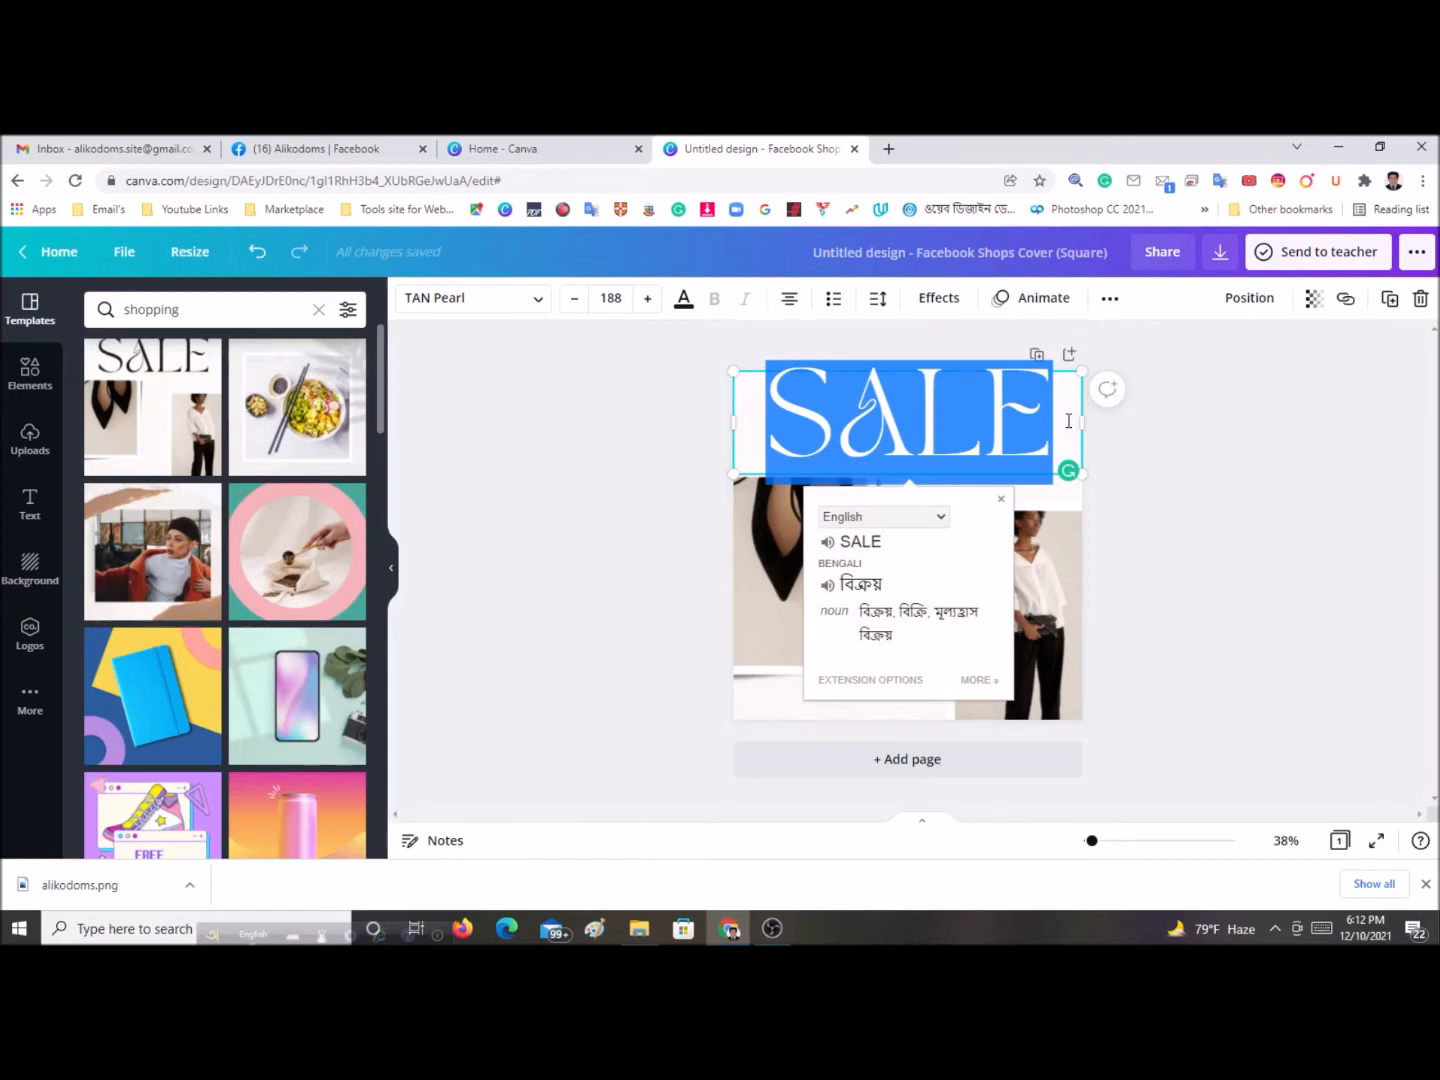
pyautogui.write('ALO')
pyautogui.press('BackSpace')
pyautogui.press('BackSpace')
pyautogui.press('BackSpace')
pyautogui.write('ALIKODOMS')
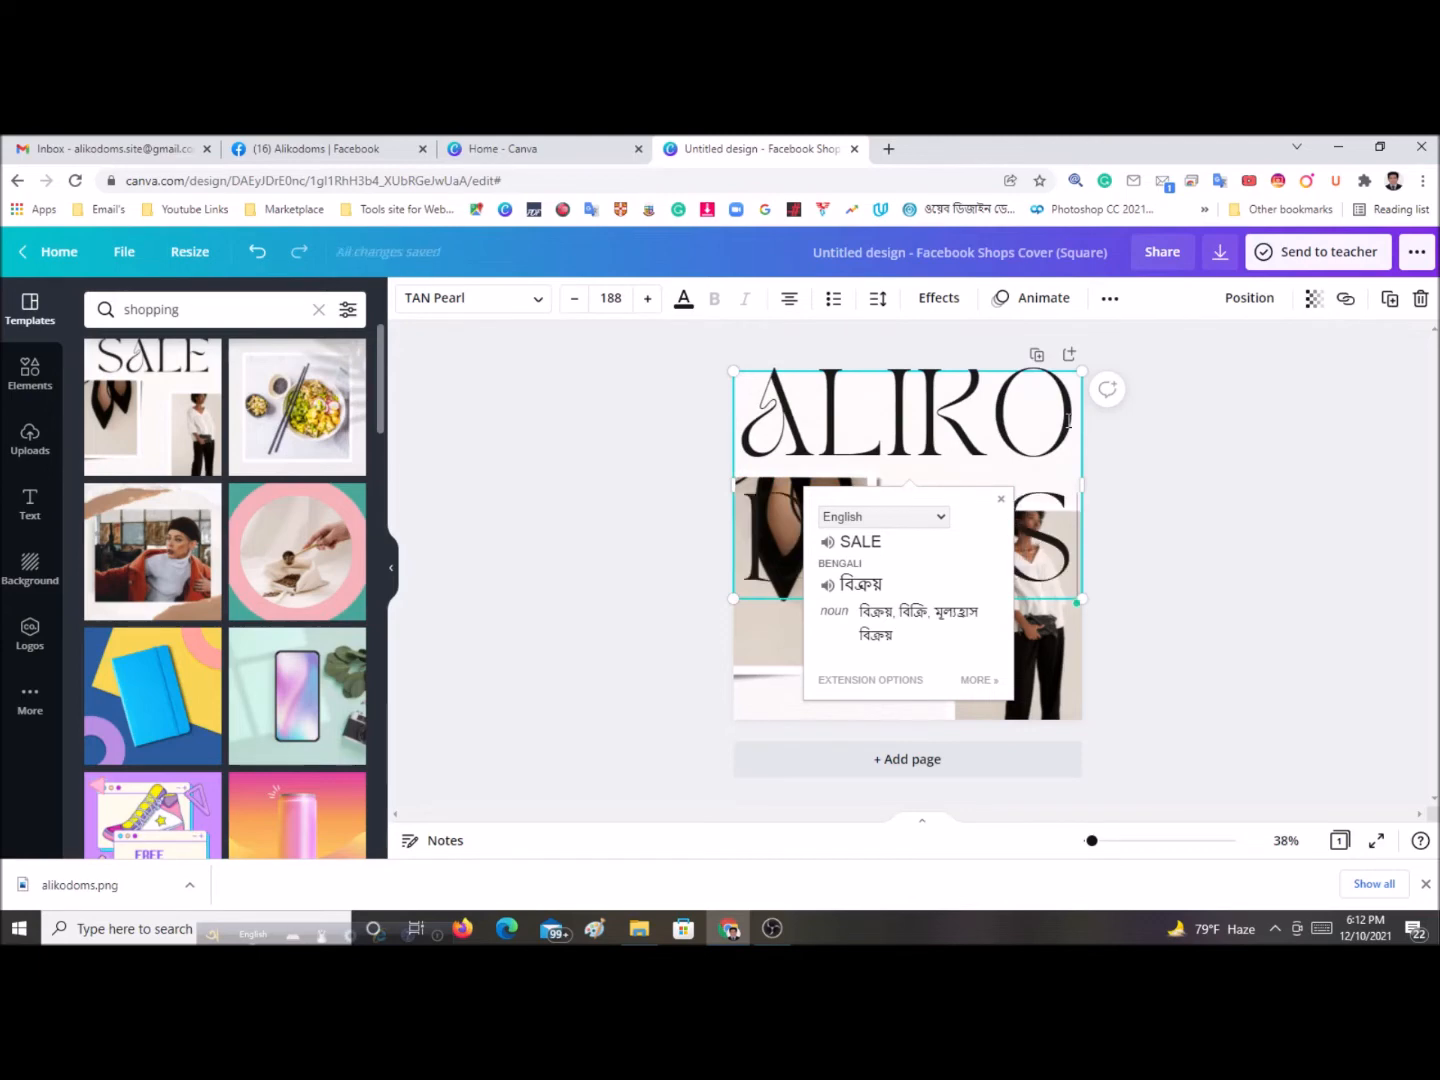
# Shrink the ALIKODOMS title to font size 95.2 so it fits on one line
pyautogui.click(1156, 490)
pyautogui.click(1050, 517)
pyautogui.doubleClick(1050, 518)
pyautogui.click(575, 299)
pyautogui.click(575, 300)
pyautogui.click(575, 300)
pyautogui.click(575, 299)
pyautogui.click(575, 299)
pyautogui.click(575, 300)
pyautogui.click(575, 299)
pyautogui.click(577, 300)
pyautogui.click(576, 300)
pyautogui.click(576, 300)
pyautogui.click(576, 301)
pyautogui.click(576, 300)
pyautogui.click(576, 300)
pyautogui.click(577, 300)
pyautogui.click(576, 300)
pyautogui.click(576, 300)
pyautogui.click(576, 300)
pyautogui.click(576, 300)
pyautogui.click(576, 300)
pyautogui.click(576, 300)
pyautogui.click(576, 301)
pyautogui.click(576, 300)
pyautogui.click(576, 301)
pyautogui.click(576, 300)
pyautogui.click(576, 301)
pyautogui.click(576, 300)
pyautogui.click(576, 300)
pyautogui.click(576, 300)
pyautogui.click(576, 300)
pyautogui.click(576, 300)
pyautogui.click(576, 300)
pyautogui.click(576, 301)
pyautogui.click(576, 300)
pyautogui.click(576, 301)
pyautogui.click(576, 300)
pyautogui.click(576, 301)
pyautogui.click(577, 300)
pyautogui.click(576, 301)
pyautogui.click(576, 300)
pyautogui.click(576, 300)
pyautogui.click(577, 301)
pyautogui.click(576, 301)
pyautogui.click(576, 300)
pyautogui.click(576, 301)
pyautogui.click(576, 301)
pyautogui.click(576, 300)
pyautogui.click(576, 301)
pyautogui.click(576, 300)
pyautogui.click(576, 300)
pyautogui.click(576, 301)
pyautogui.click(576, 300)
pyautogui.click(576, 301)
pyautogui.click(576, 300)
pyautogui.click(576, 300)
pyautogui.click(576, 300)
pyautogui.click(576, 300)
pyautogui.click(576, 300)
pyautogui.click(576, 301)
pyautogui.click(576, 300)
pyautogui.click(576, 300)
pyautogui.click(576, 301)
pyautogui.click(576, 301)
pyautogui.click(576, 300)
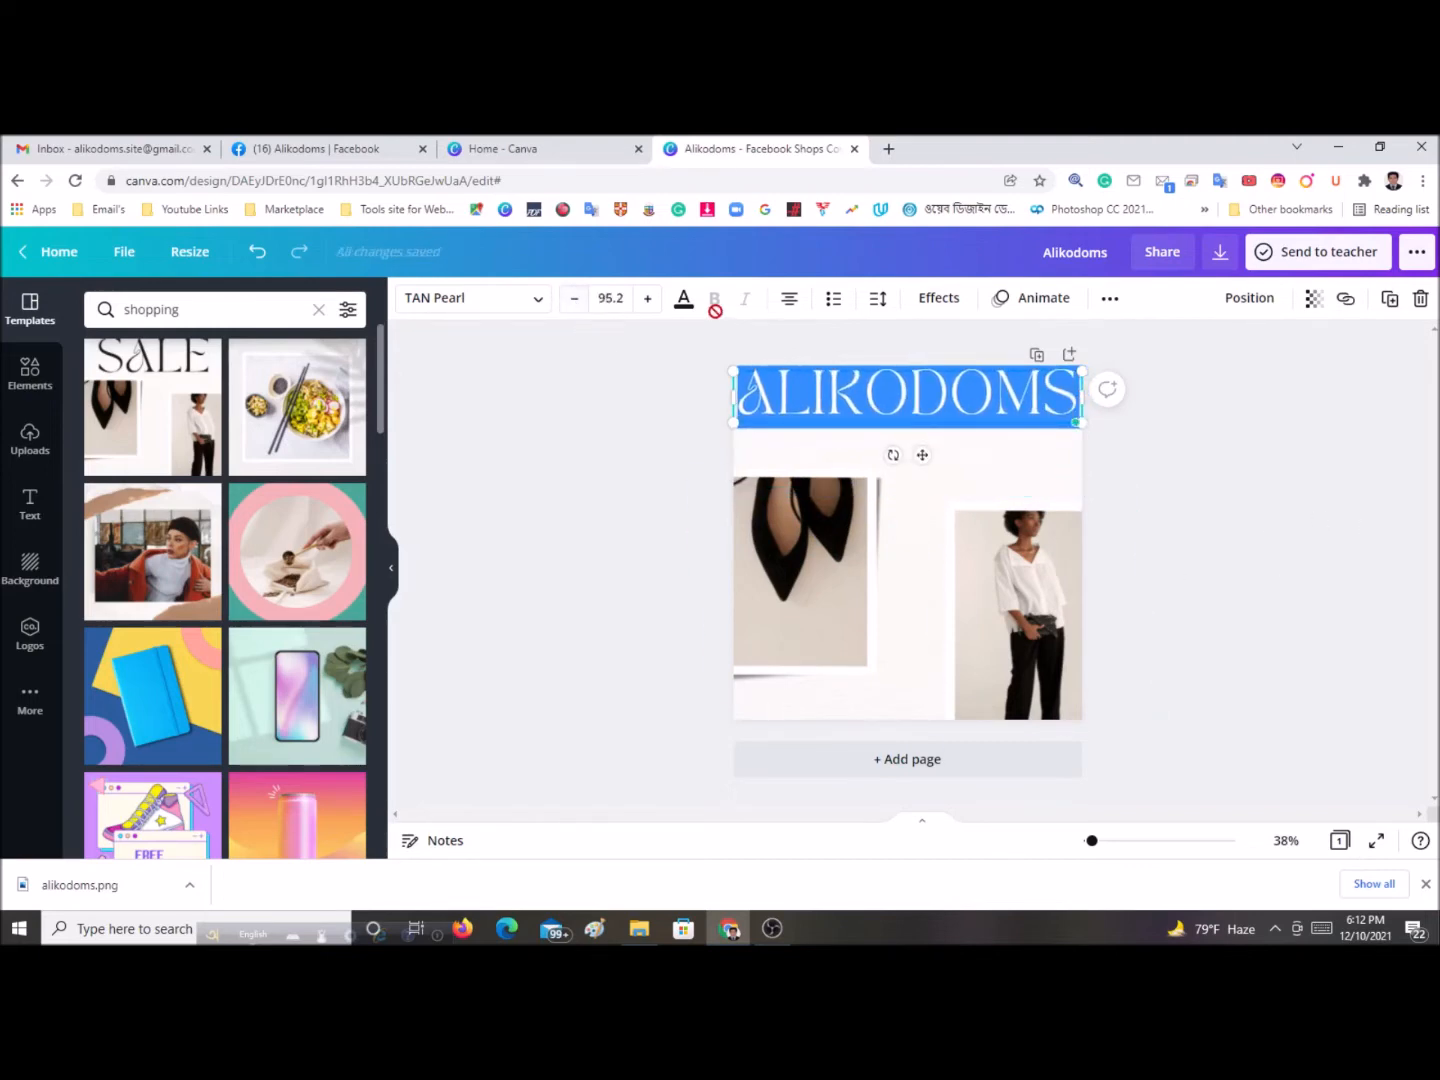
pyautogui.click(1253, 483)
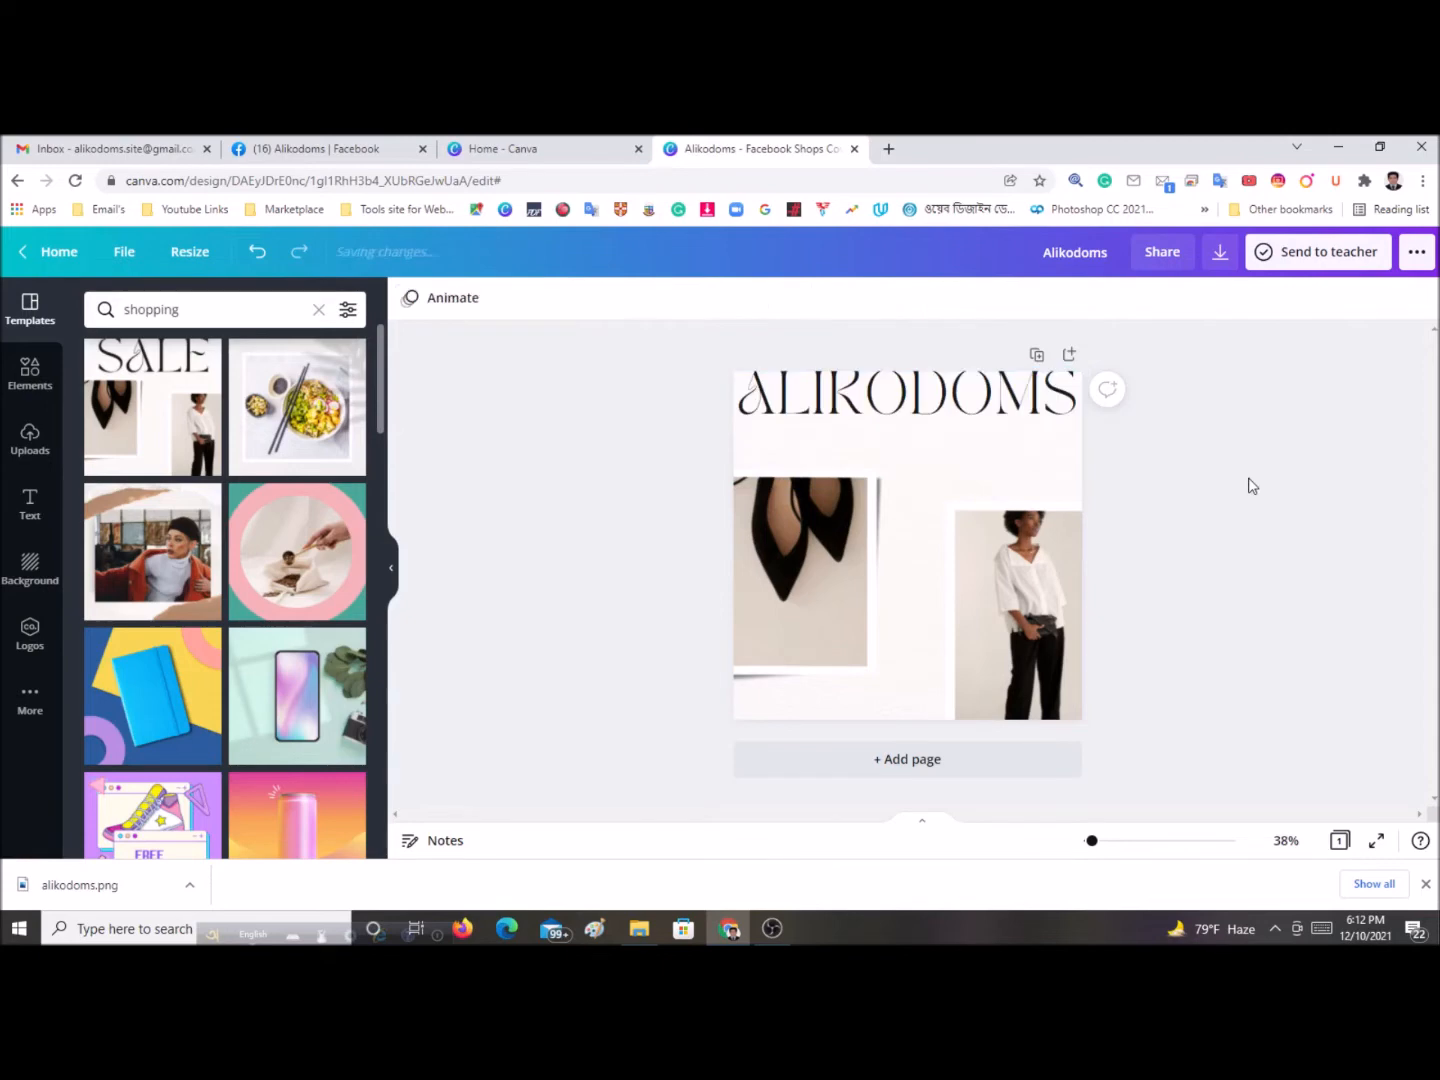
# Nudge the ALIKODOMS title lower and shift the green comforter image slightly right
pyautogui.click(840, 412)
pyautogui.moveTo(841, 412); pyautogui.dragTo(877, 438)
pyautogui.click(1136, 447)
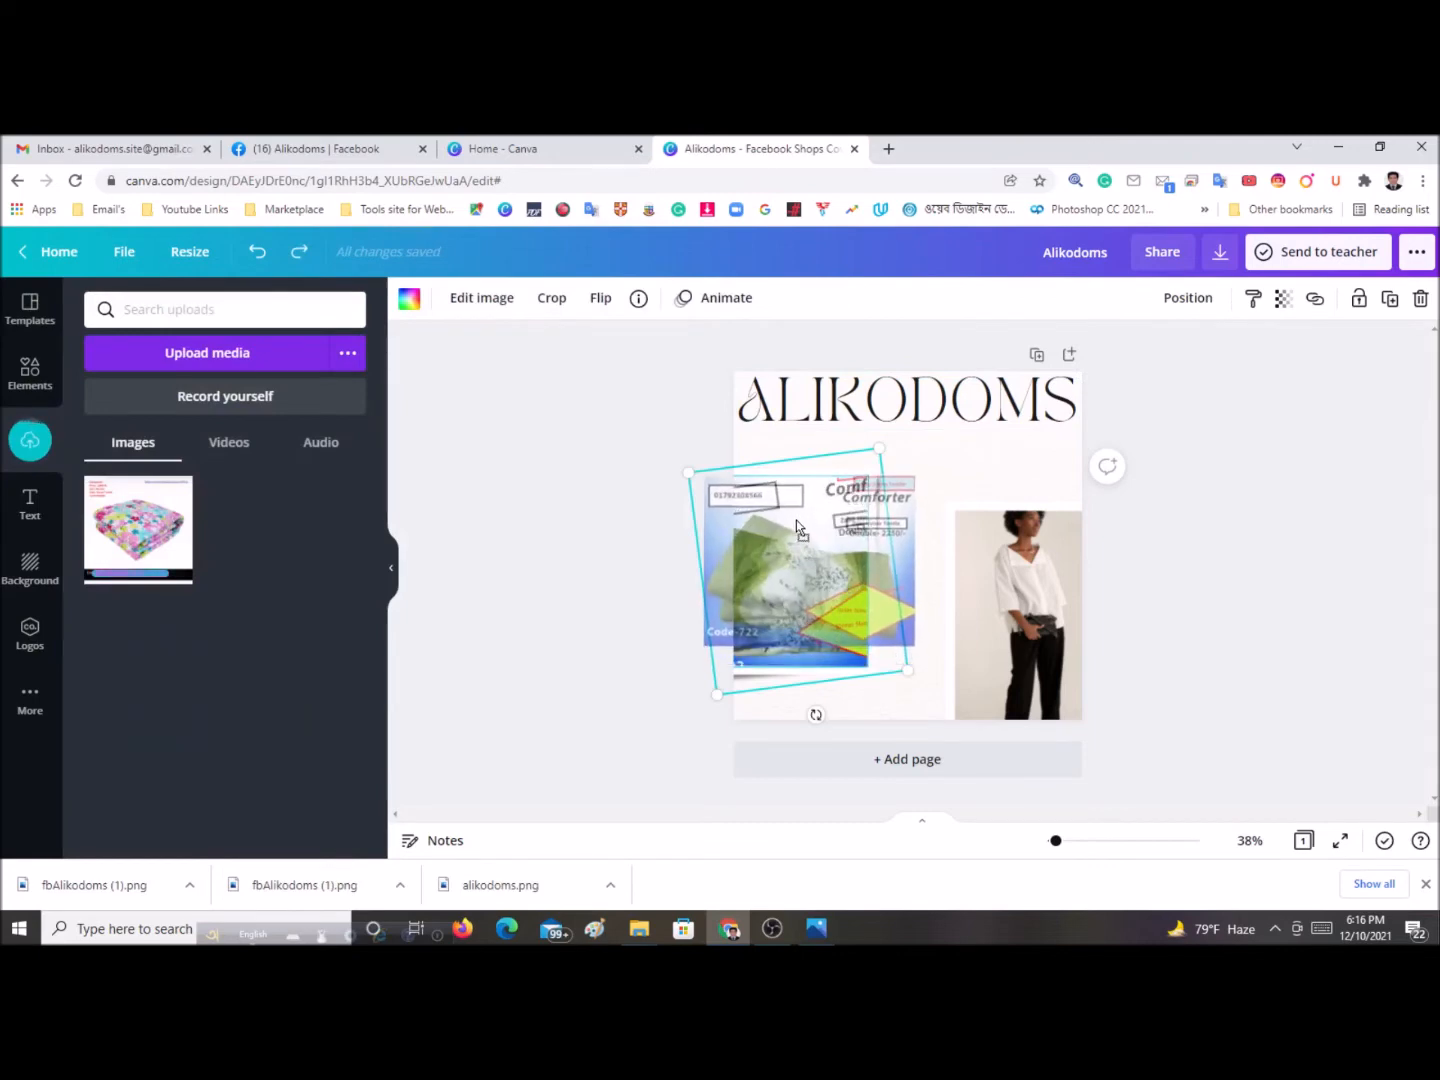
pyautogui.click(565, 627)
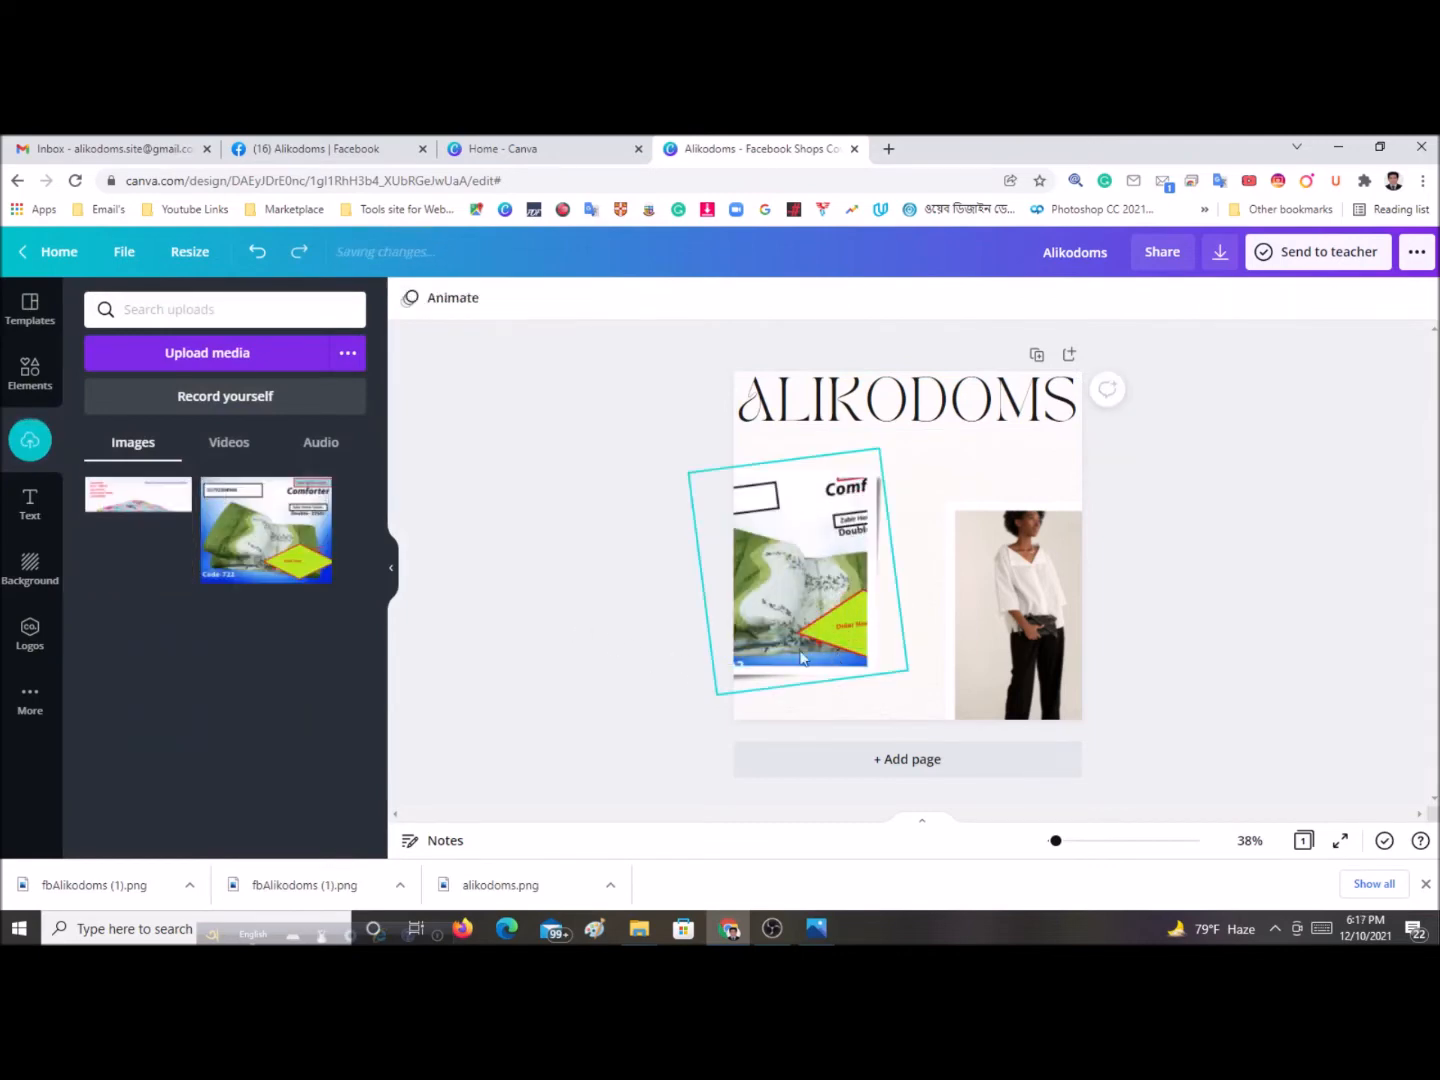
pyautogui.click(814, 592)
pyautogui.moveTo(815, 592); pyautogui.dragTo(839, 582)
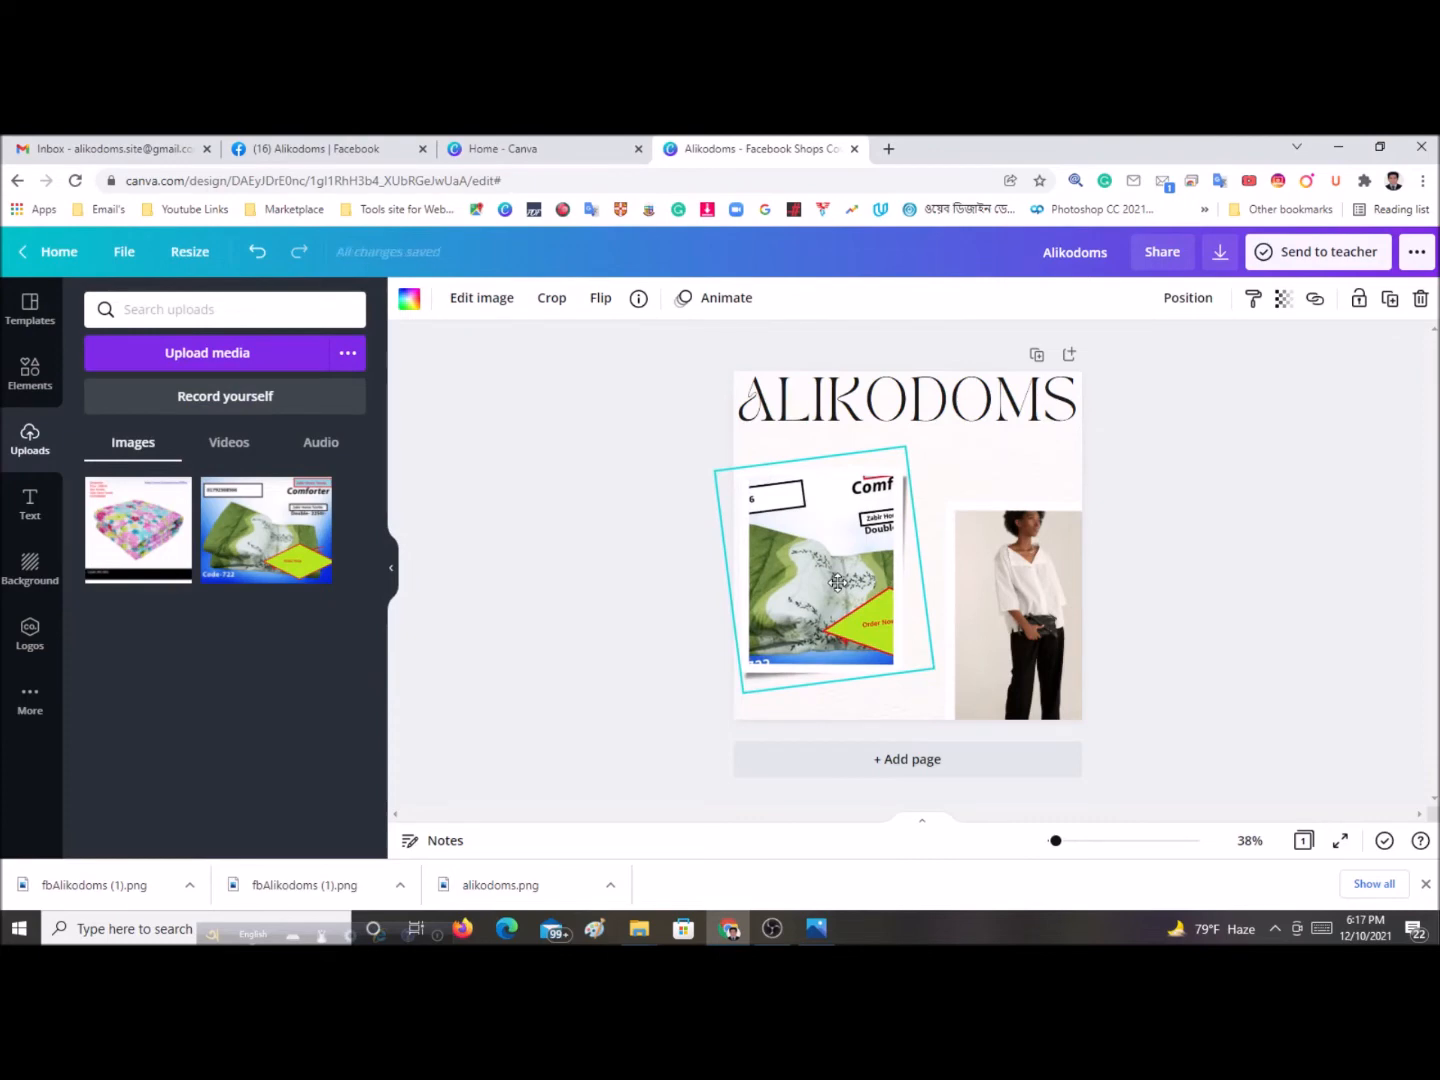
pyautogui.click(601, 605)
# Drop the floral blanket image into the model's photo frame and bring up Download options
pyautogui.moveTo(124, 523); pyautogui.dragTo(988, 540)
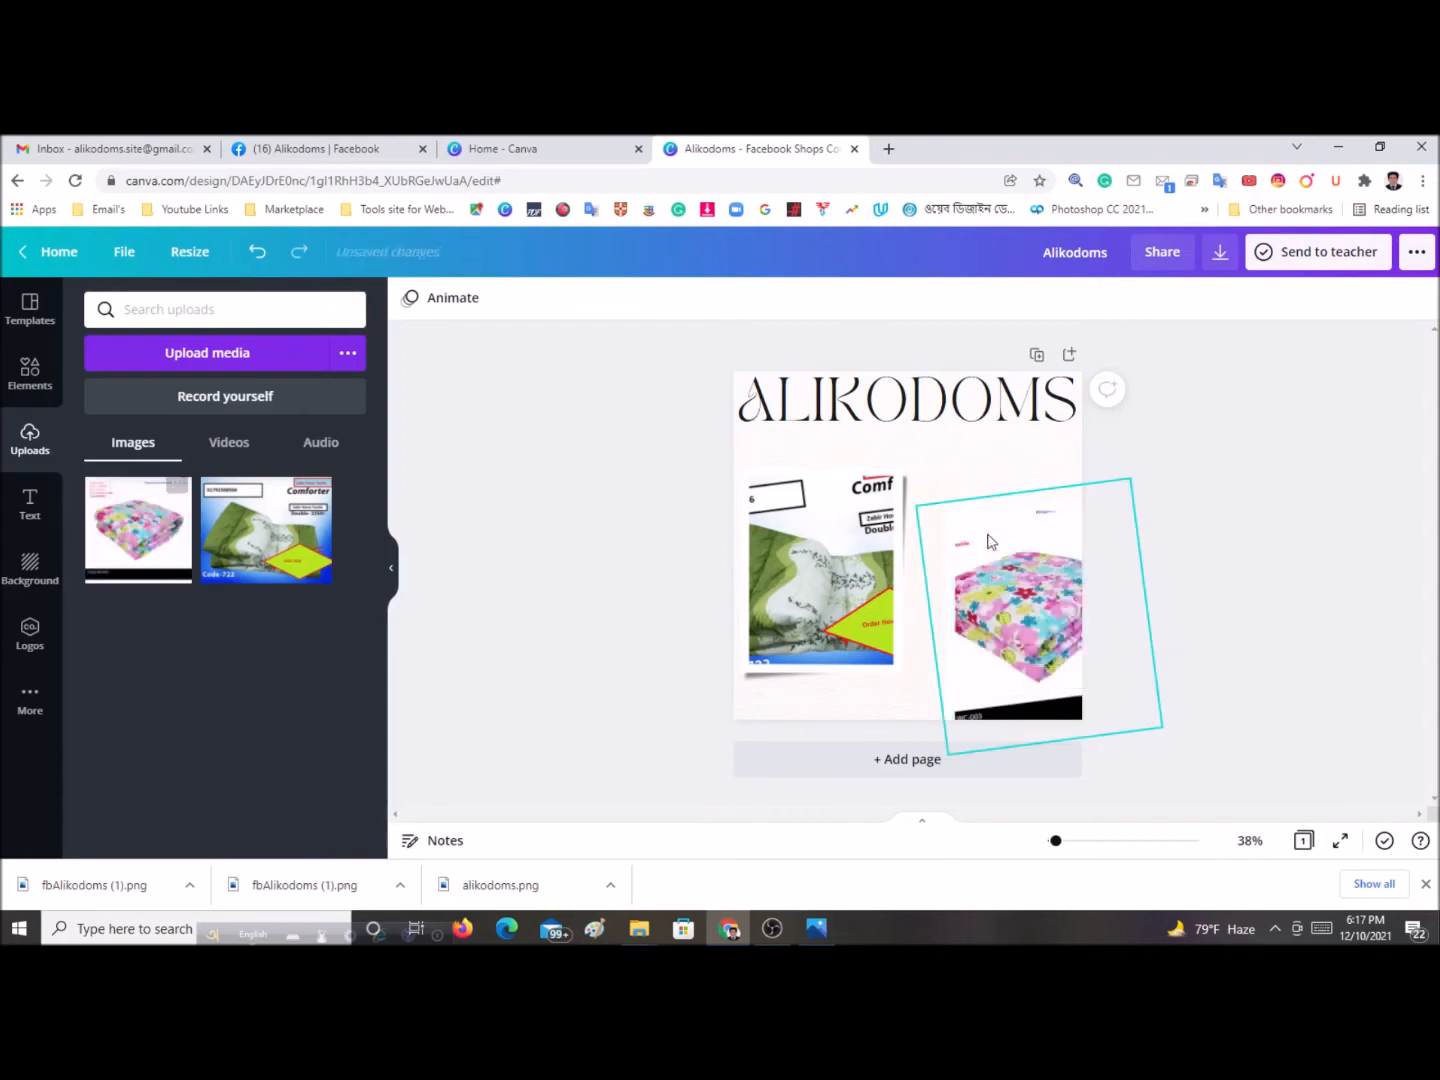
pyautogui.click(972, 608)
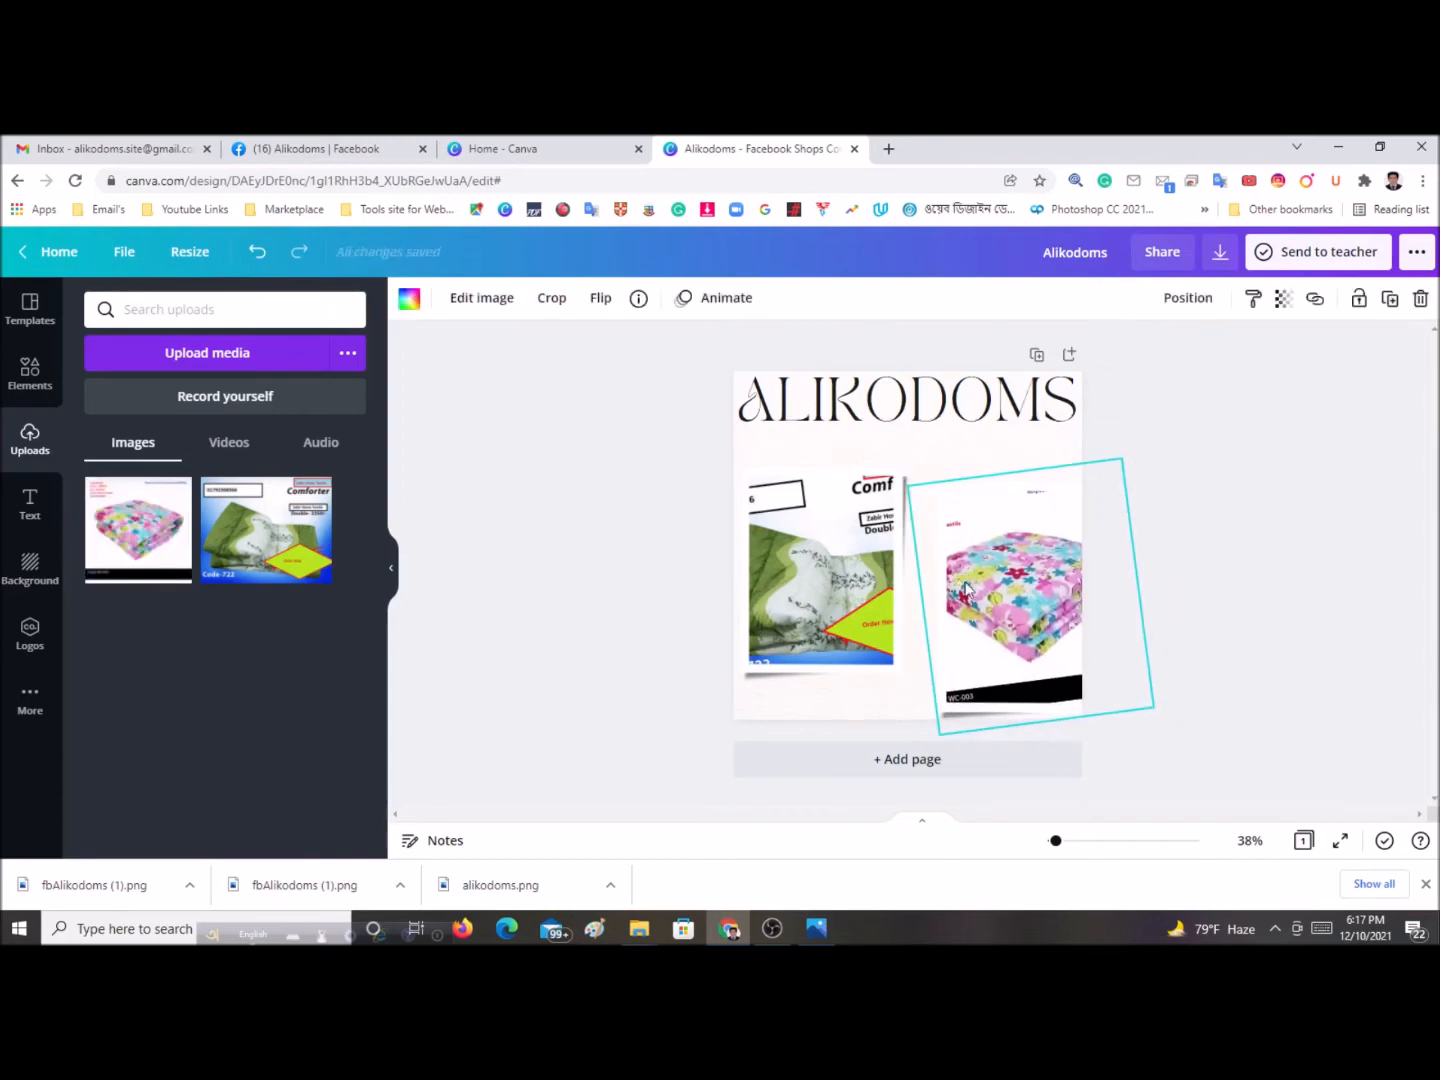
pyautogui.click(1204, 576)
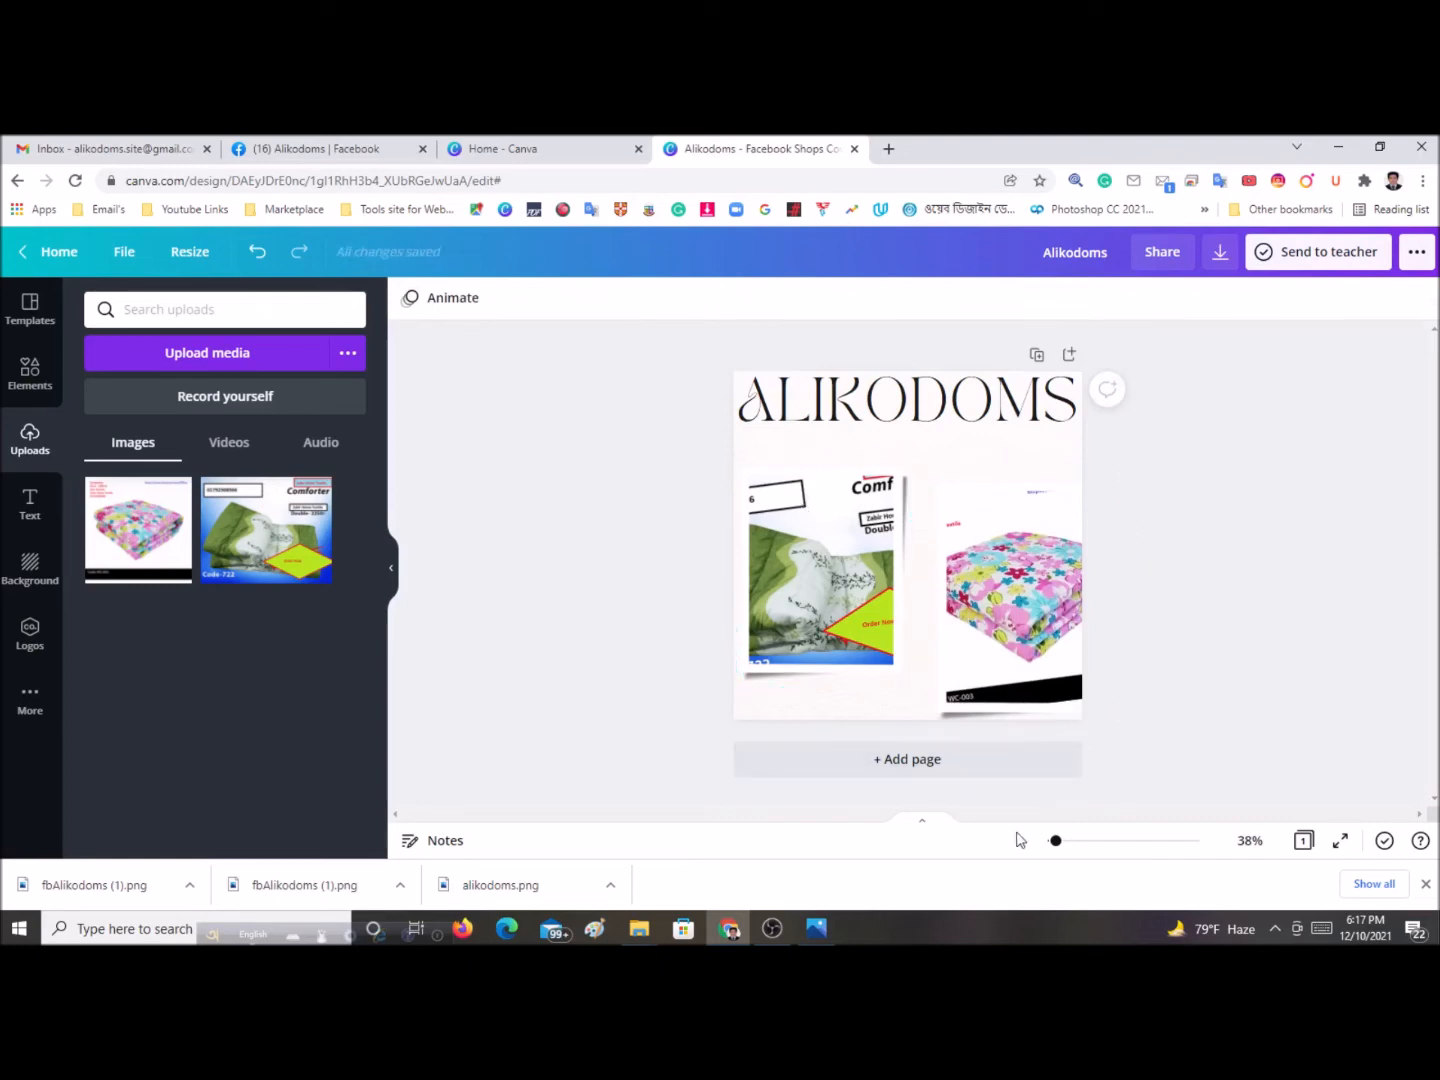
pyautogui.click(1220, 254)
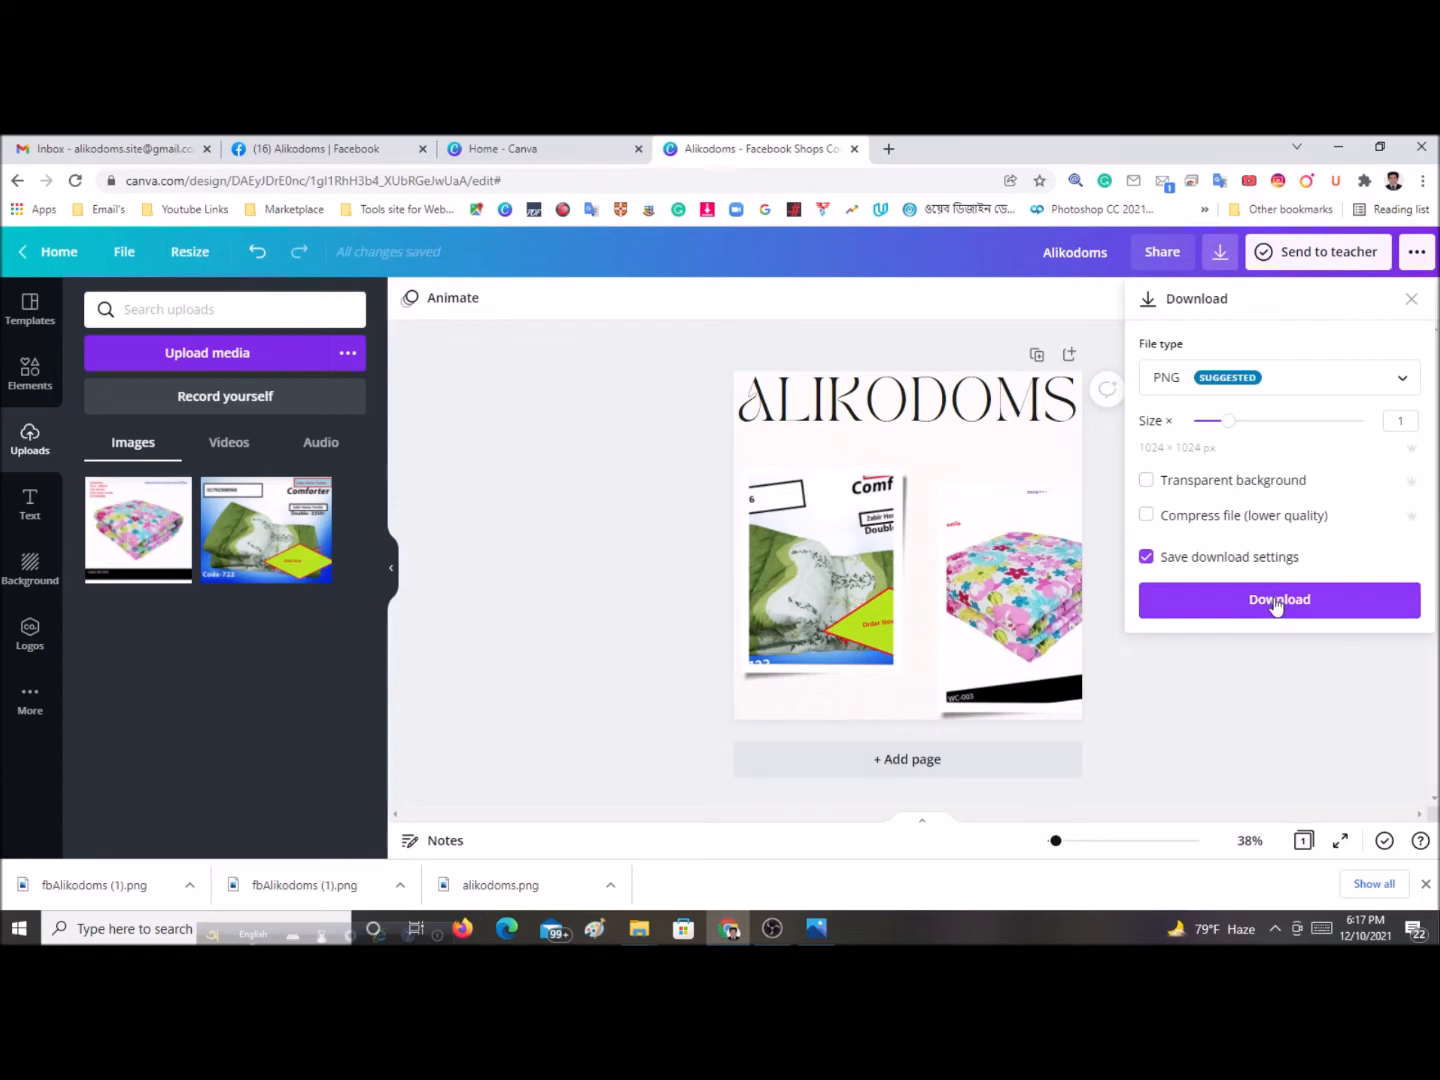
# Save the PNG to the Desktop as fbAlikodoms (1).png, replacing the old file, then dismiss Facebook's failed-cover message
pyautogui.click(1279, 600)
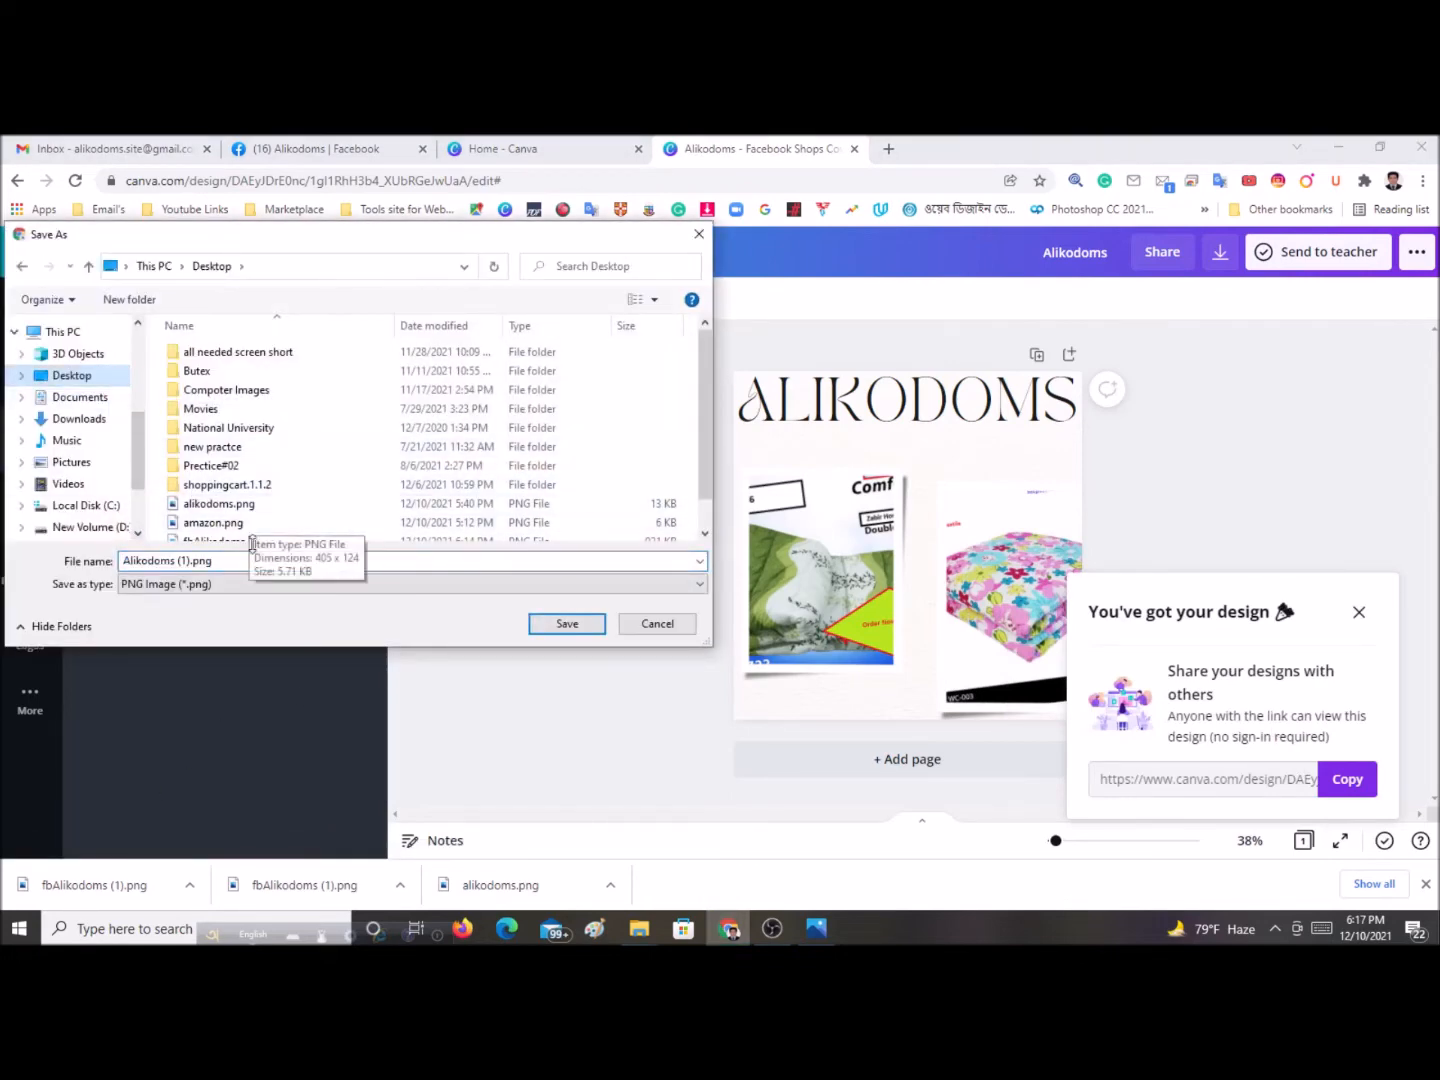
pyautogui.click(123, 561)
pyautogui.write('fb')
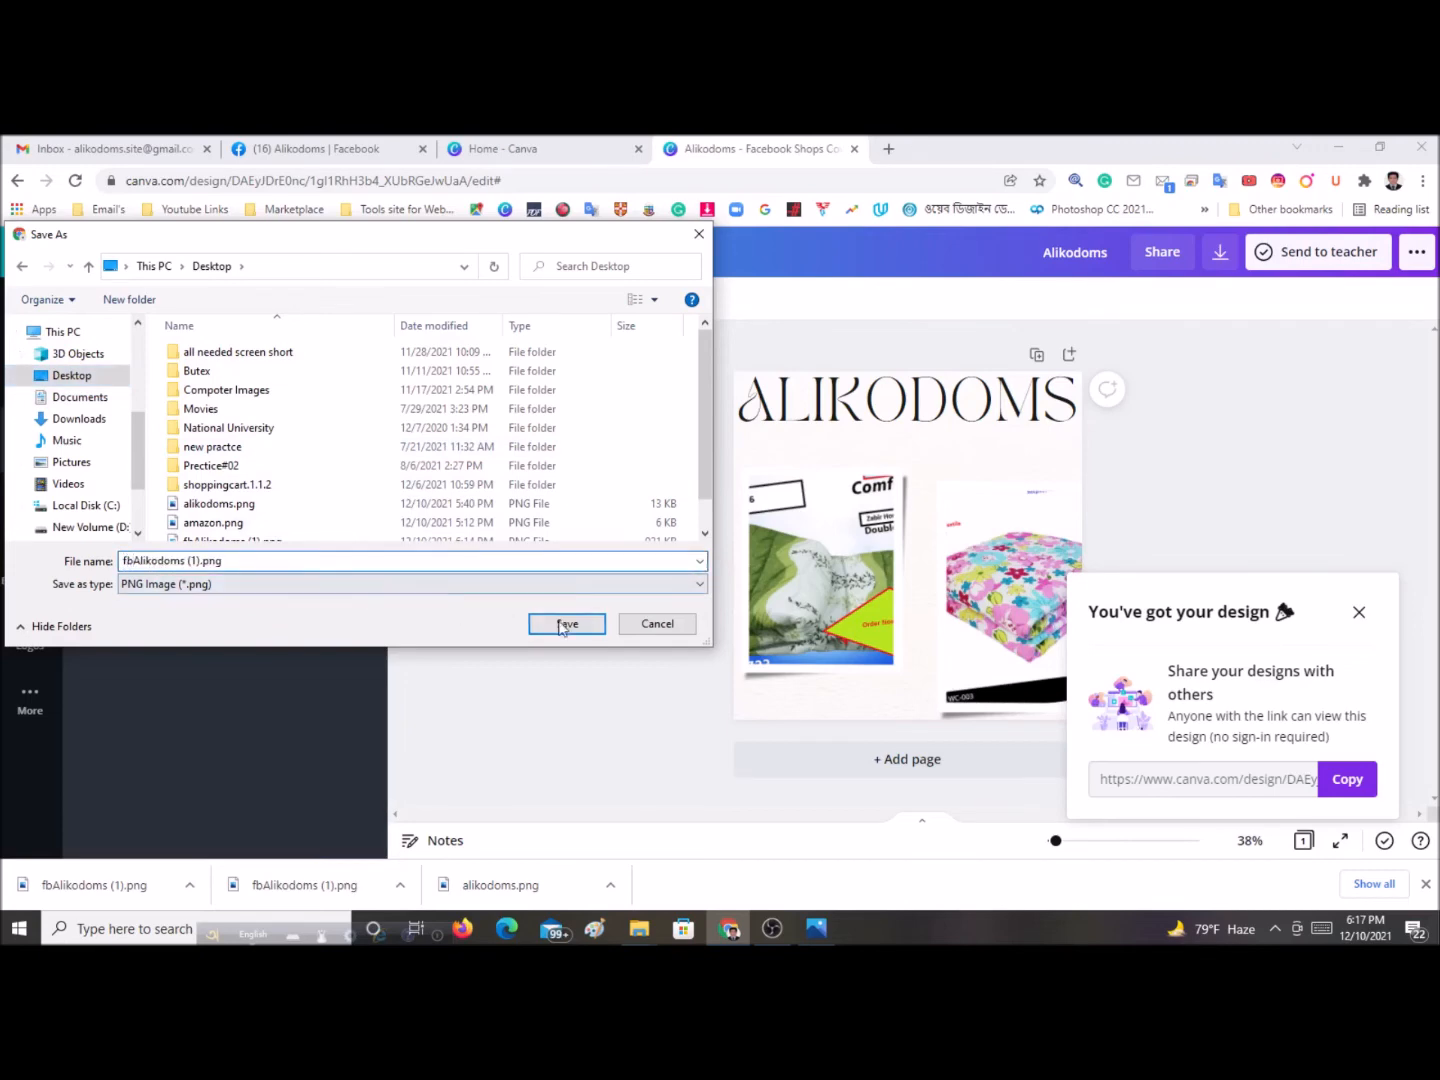
pyautogui.click(548, 625)
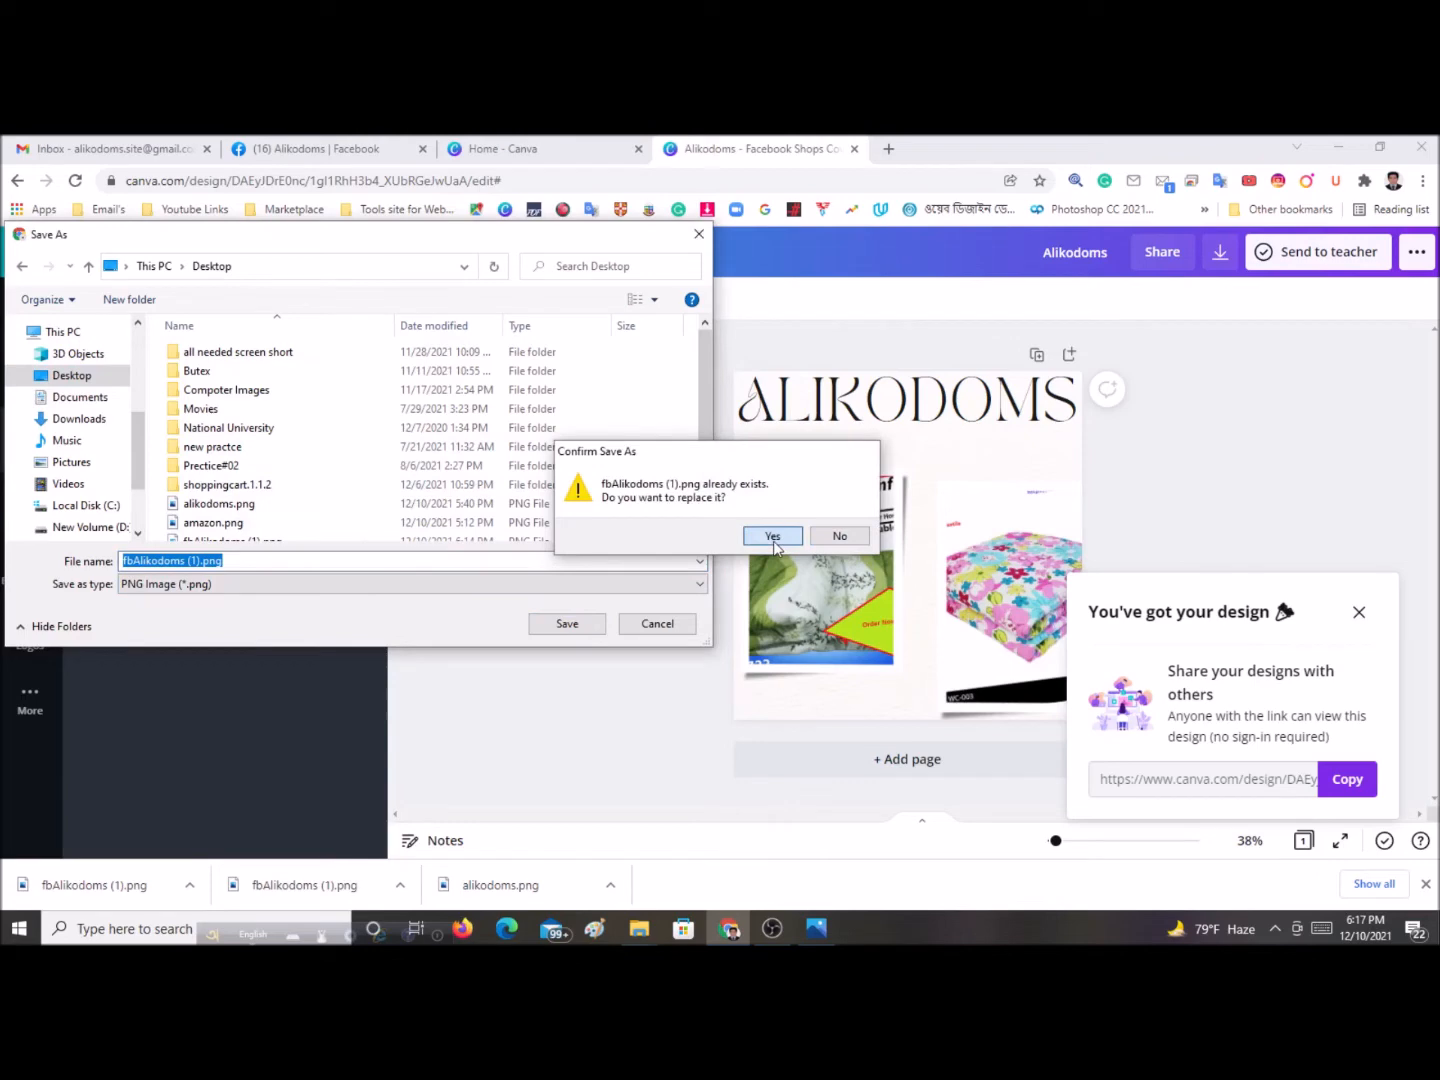
pyautogui.click(773, 537)
pyautogui.click(356, 149)
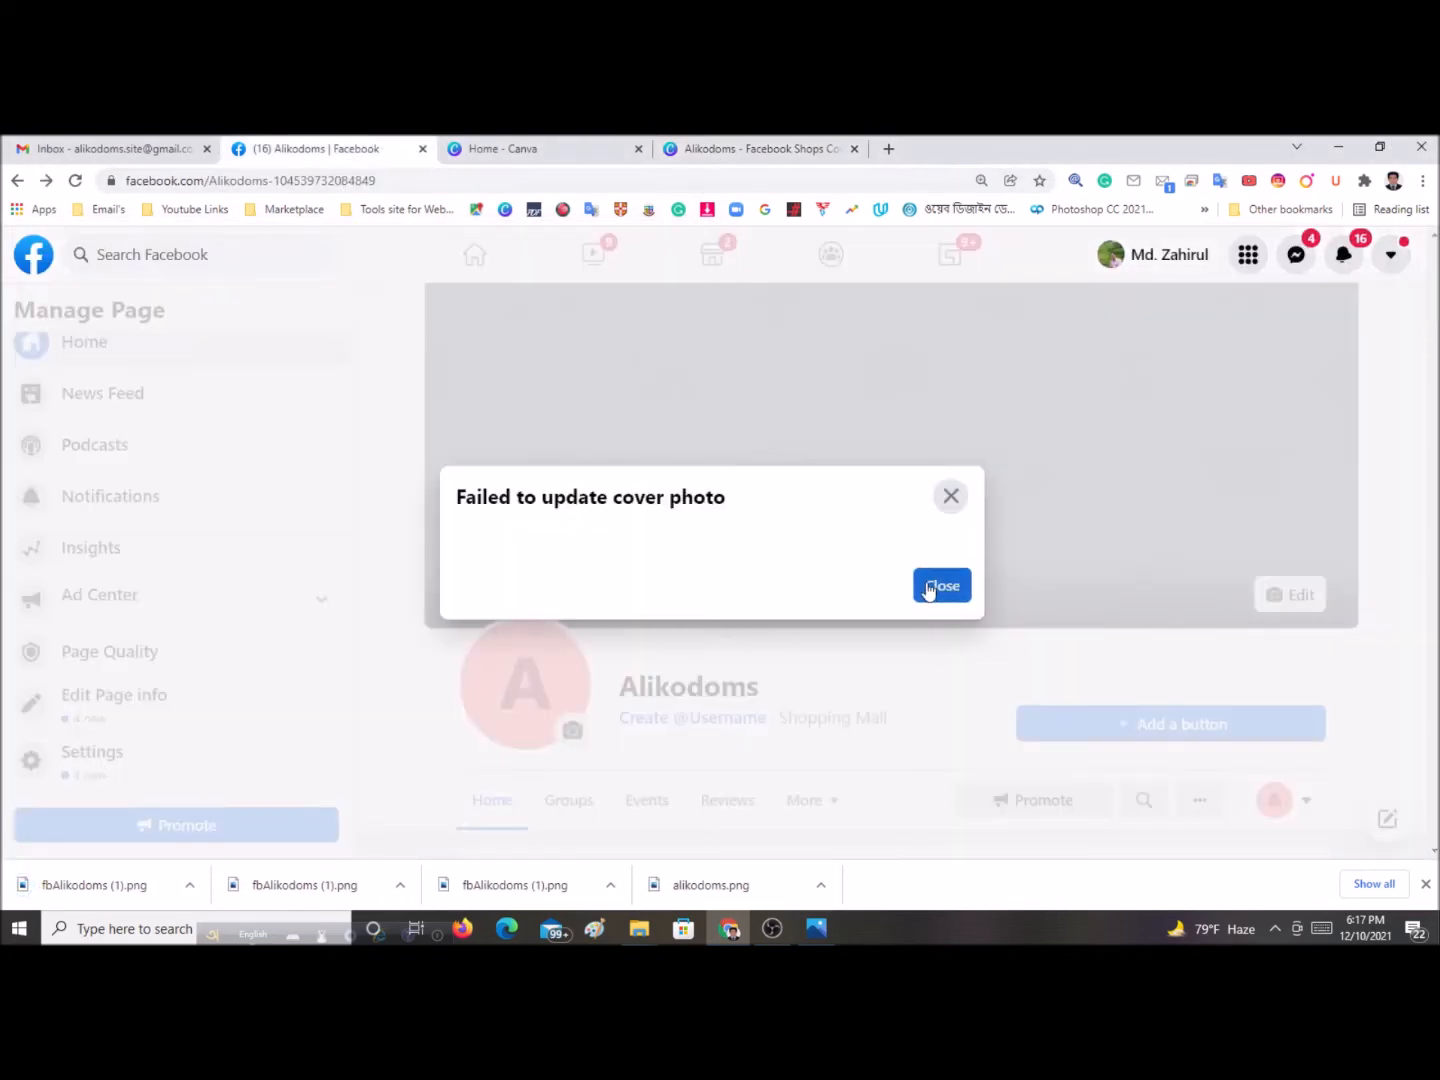
pyautogui.click(929, 589)
# Upload fbAlikodoms (1).png from the Desktop as the Alikodoms cover and drag it lower
pyautogui.click(1291, 594)
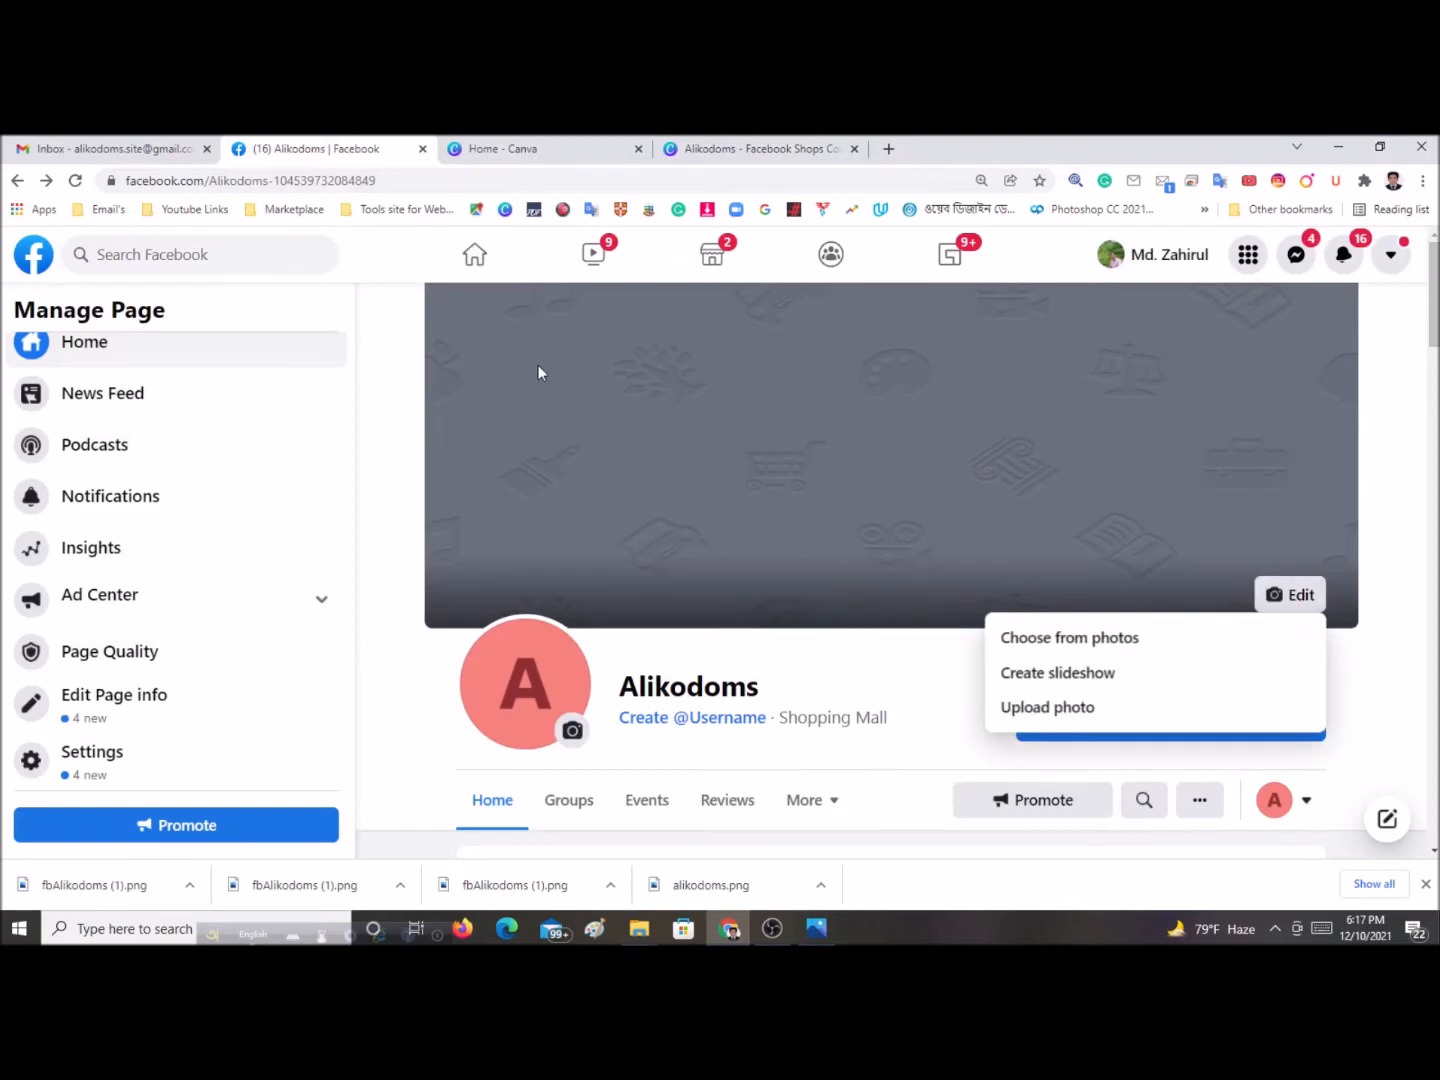
pyautogui.click(1045, 707)
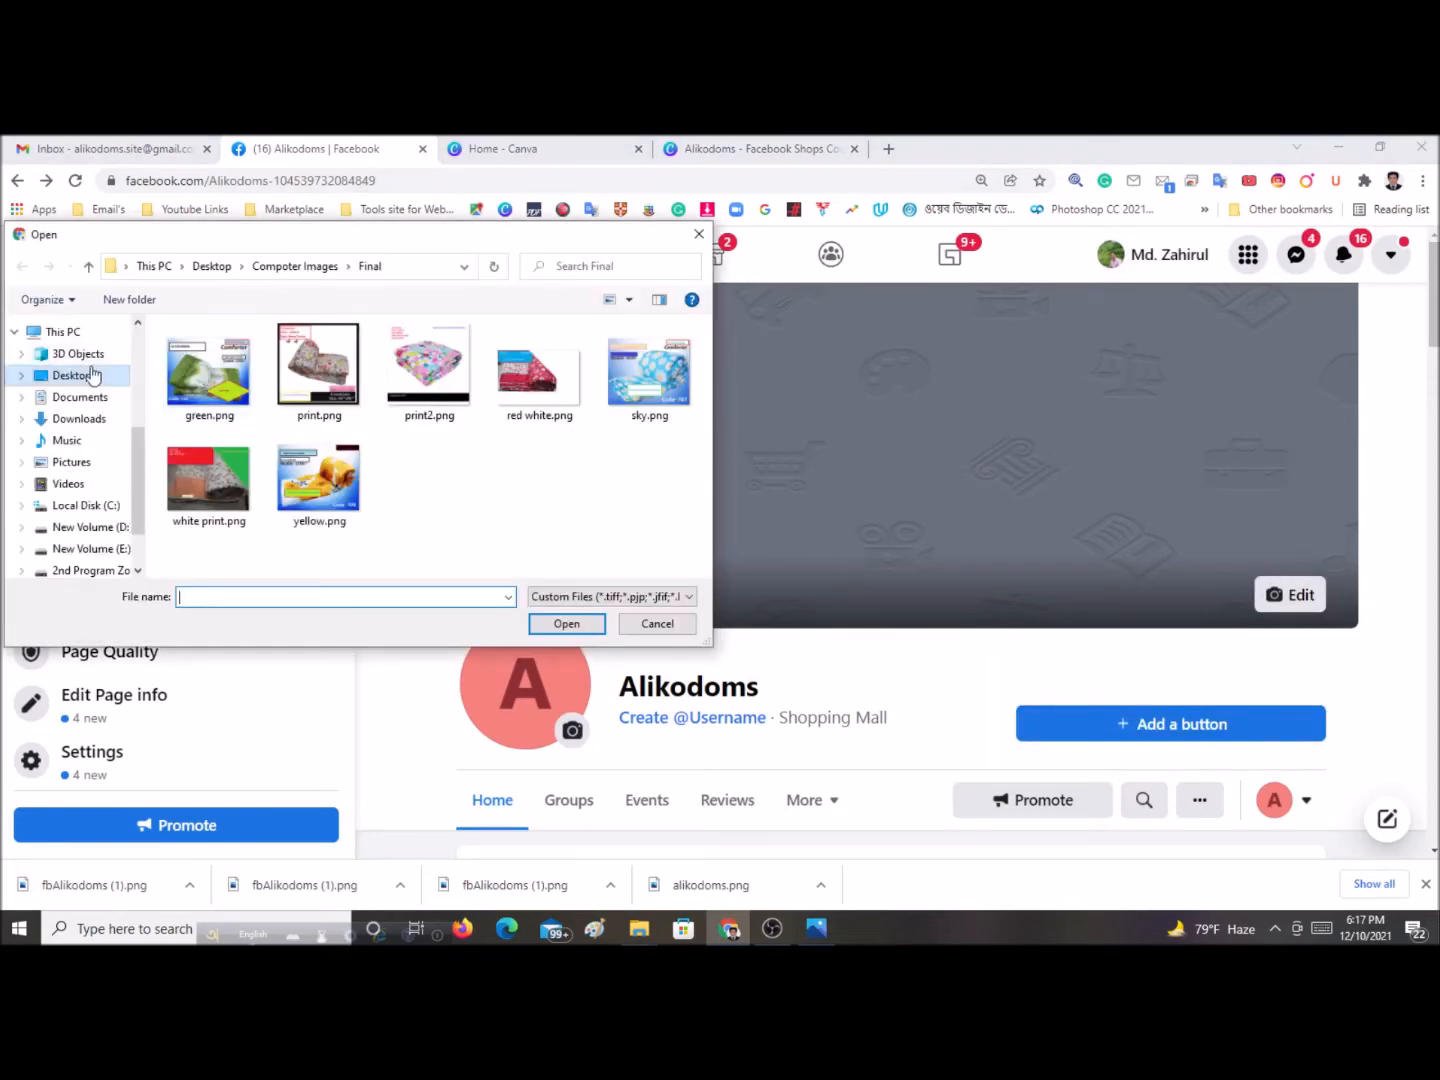
pyautogui.click(72, 375)
pyautogui.scroll(-2, 275, 430)
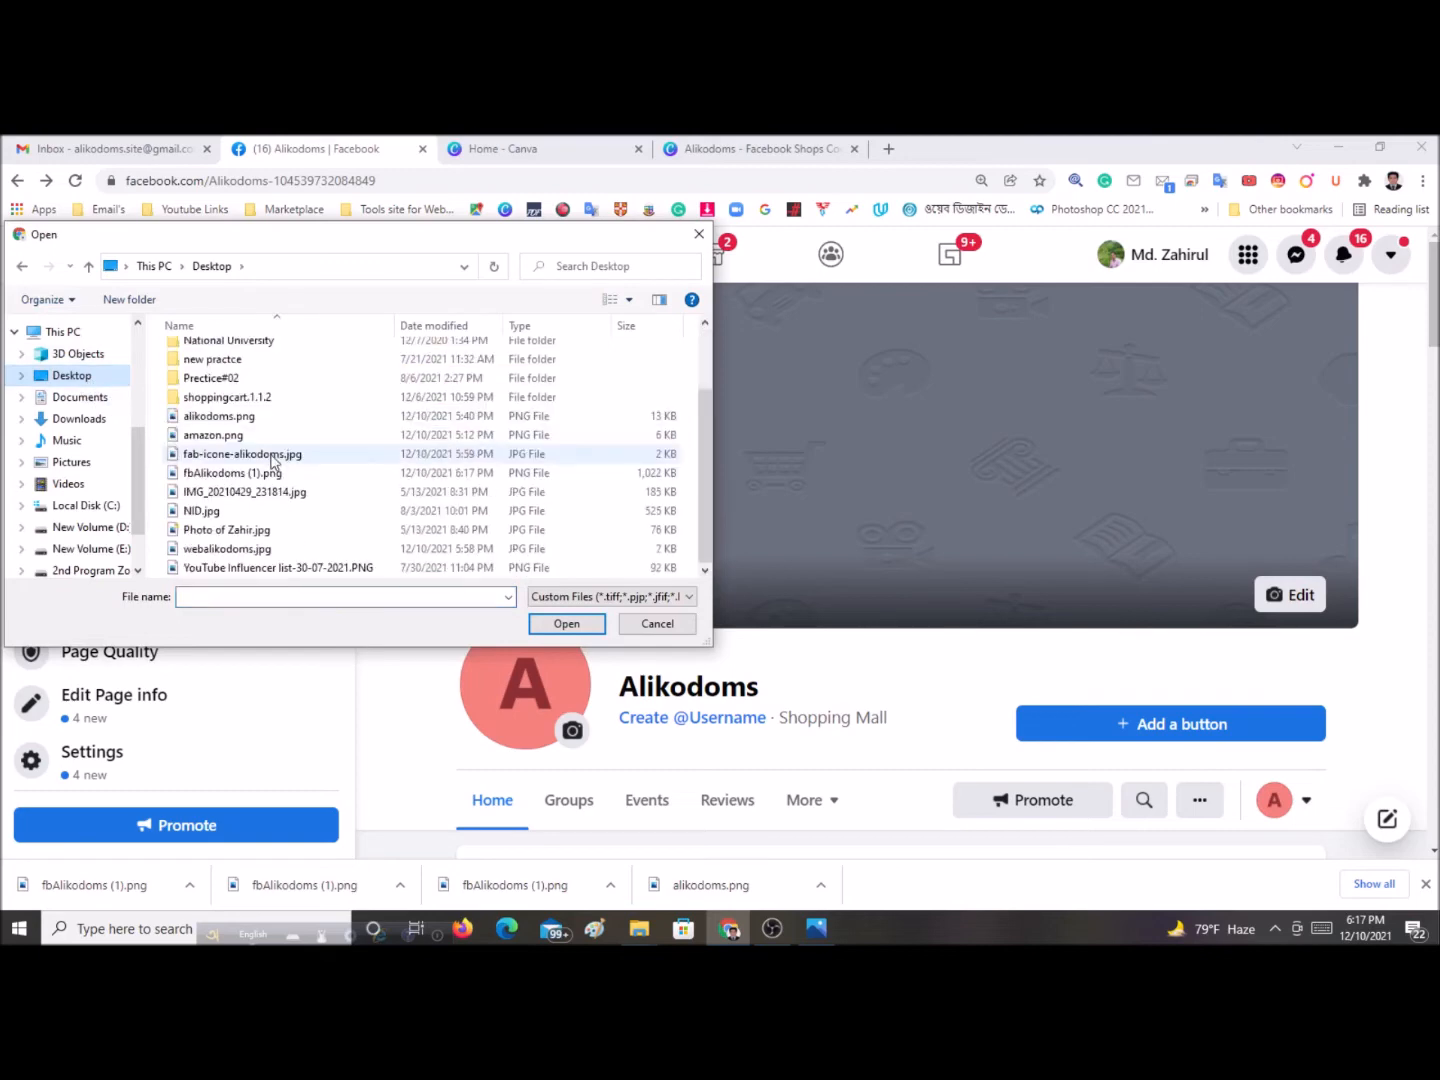
pyautogui.click(229, 473)
pyautogui.click(564, 622)
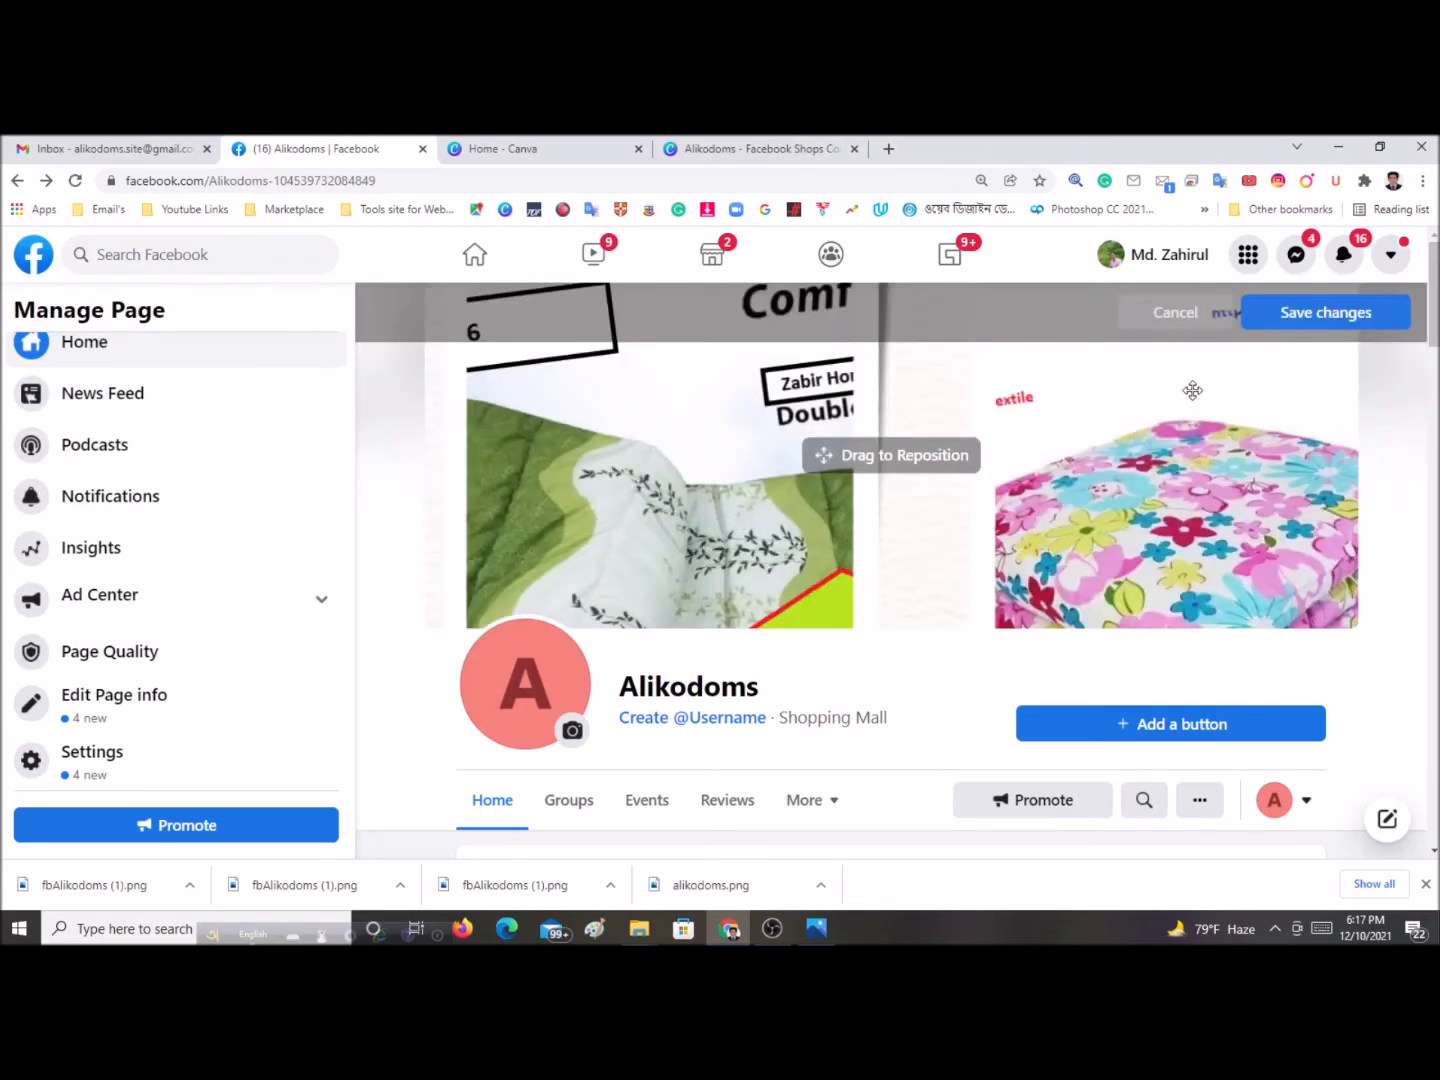
pyautogui.moveTo(1192, 391); pyautogui.dragTo(1257, 465)
# Move the ALIKODOMS title and left comforter photo lower in the Canva design
pyautogui.click(748, 146)
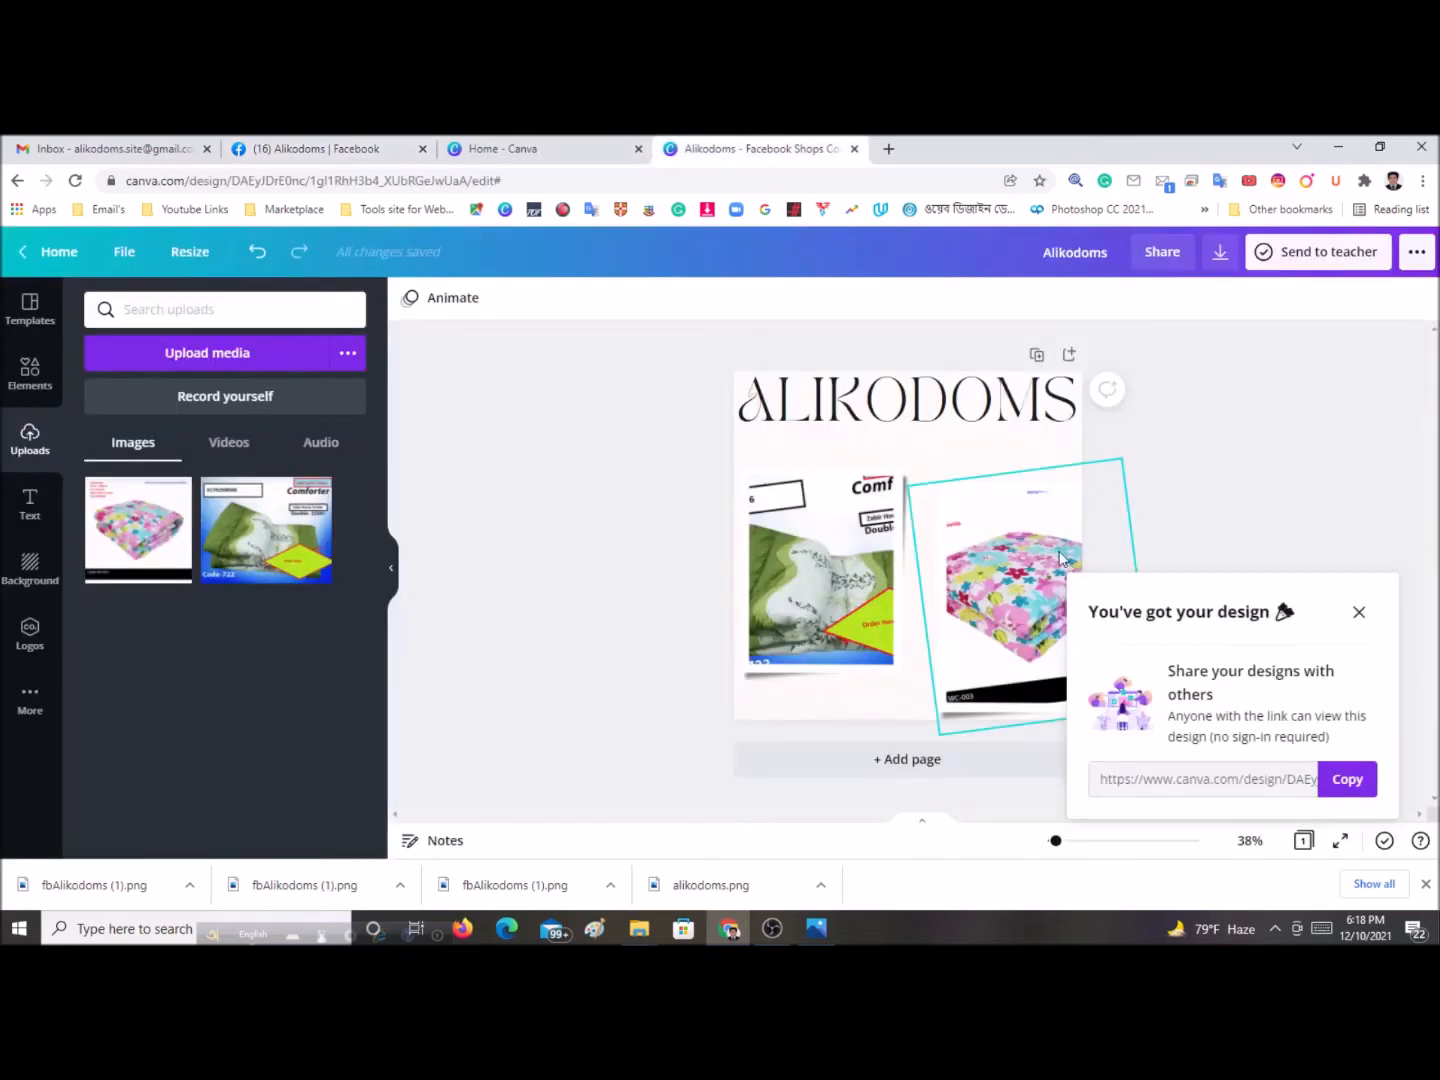
pyautogui.click(1359, 611)
pyautogui.moveTo(900, 398); pyautogui.dragTo(903, 451)
pyautogui.moveTo(849, 545); pyautogui.dragTo(850, 571)
pyautogui.click(923, 440)
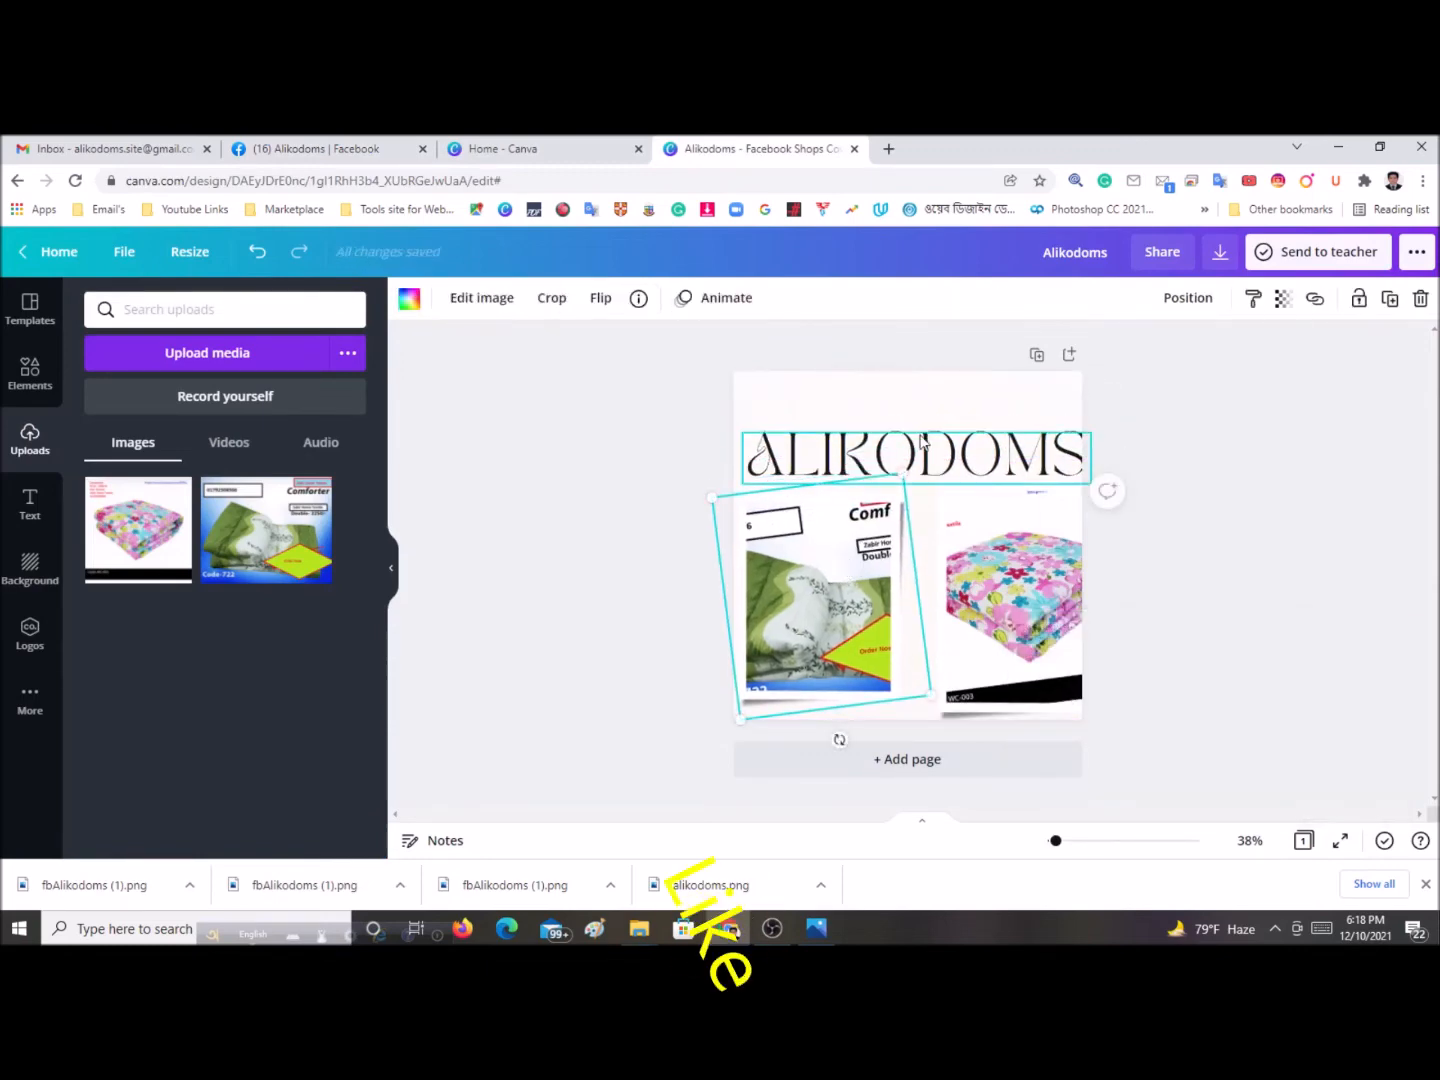
pyautogui.moveTo(923, 440); pyautogui.dragTo(922, 454)
# Restyle the ALIKODOMS title in Bukhari Script at font size 75.2
pyautogui.click(541, 299)
pyautogui.click(121, 463)
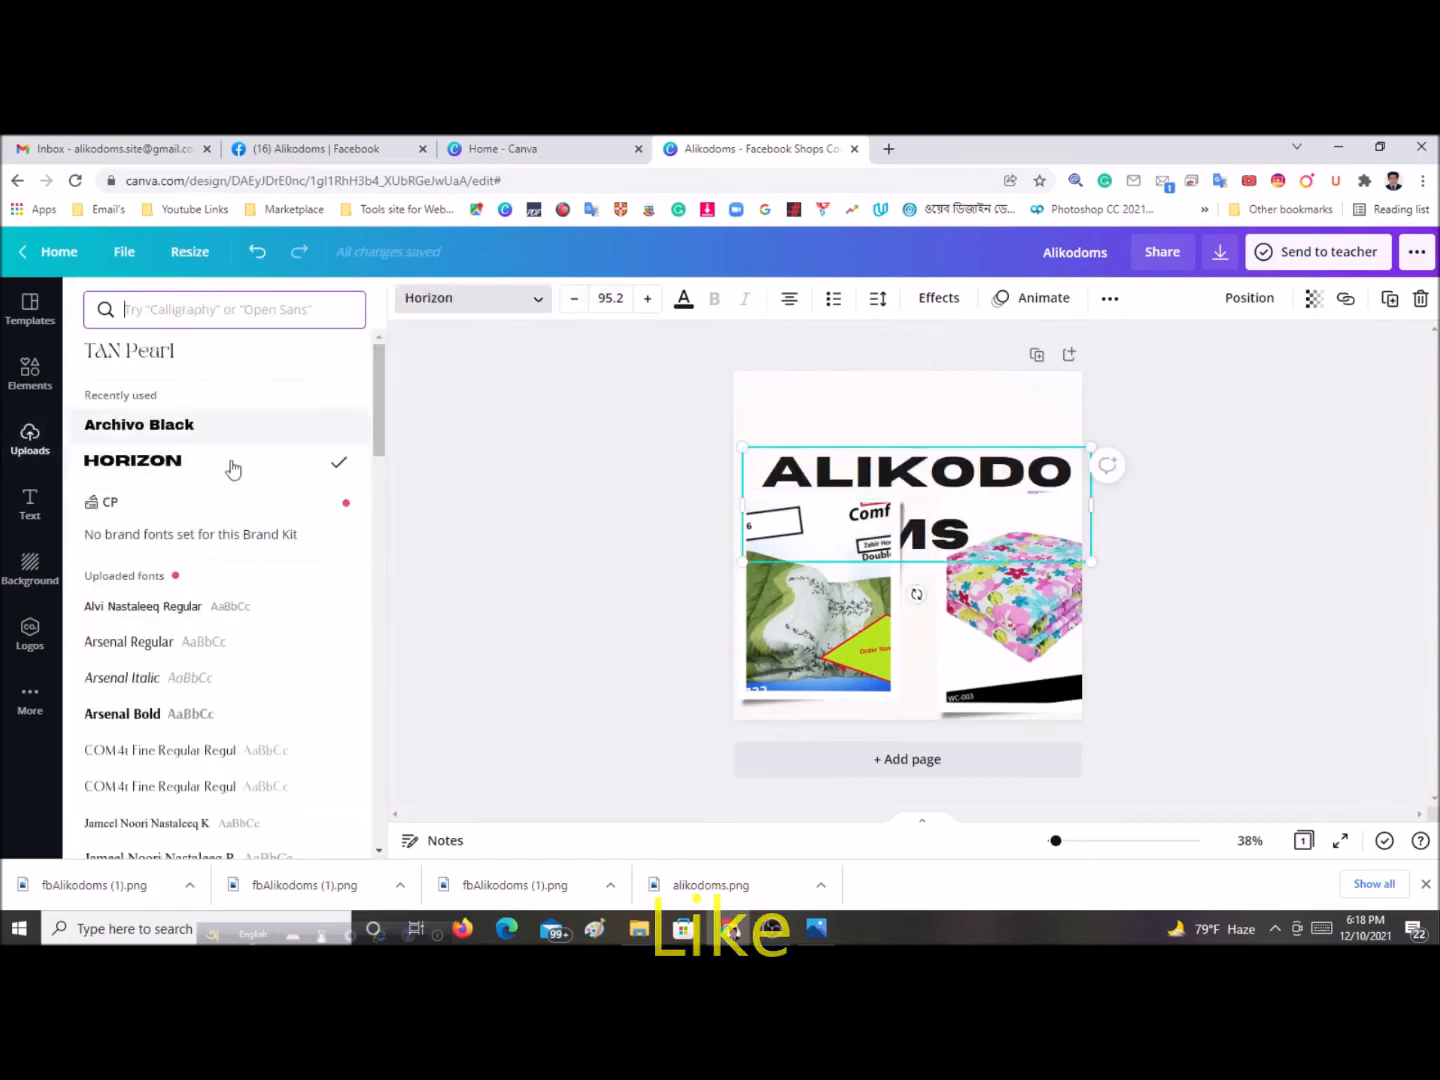
pyautogui.click(572, 299)
pyautogui.click(571, 300)
pyautogui.click(570, 302)
pyautogui.click(571, 302)
pyautogui.click(572, 300)
pyautogui.click(571, 300)
pyautogui.click(572, 300)
pyautogui.click(572, 300)
pyautogui.click(571, 300)
pyautogui.click(572, 301)
pyautogui.click(572, 300)
pyautogui.click(572, 300)
pyautogui.click(572, 300)
pyautogui.click(571, 301)
pyautogui.click(572, 301)
pyautogui.click(572, 300)
pyautogui.click(572, 301)
pyautogui.click(571, 301)
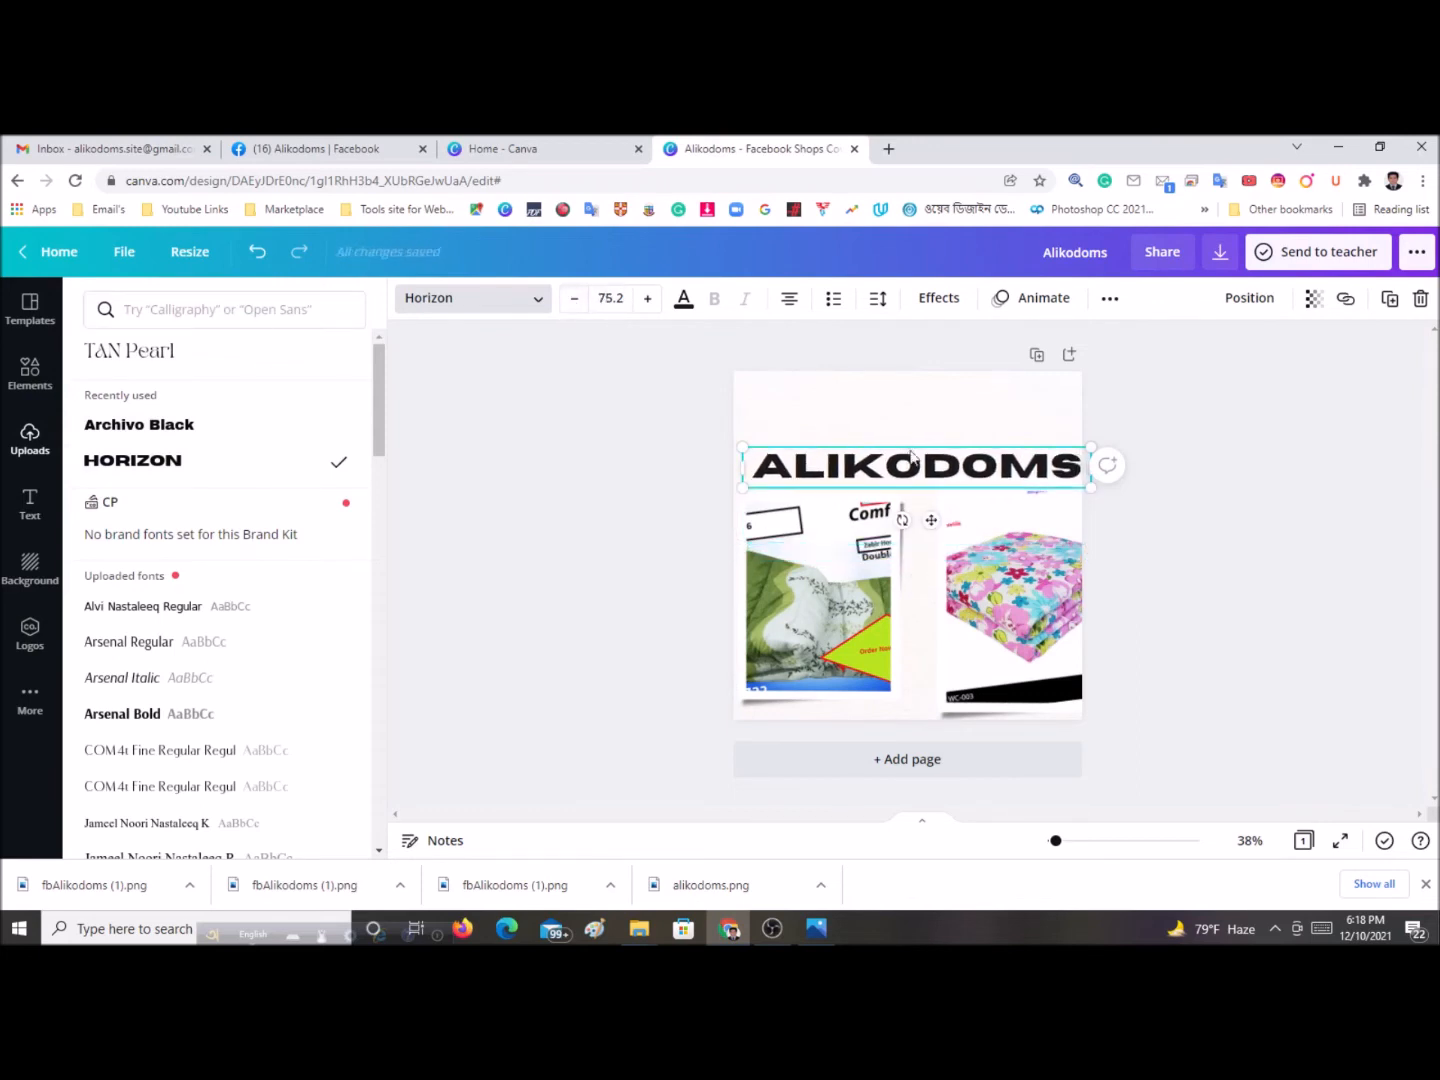
# Align the title with the design's left edge and return to the Alikodoms Facebook page
pyautogui.moveTo(931, 521); pyautogui.dragTo(921, 521)
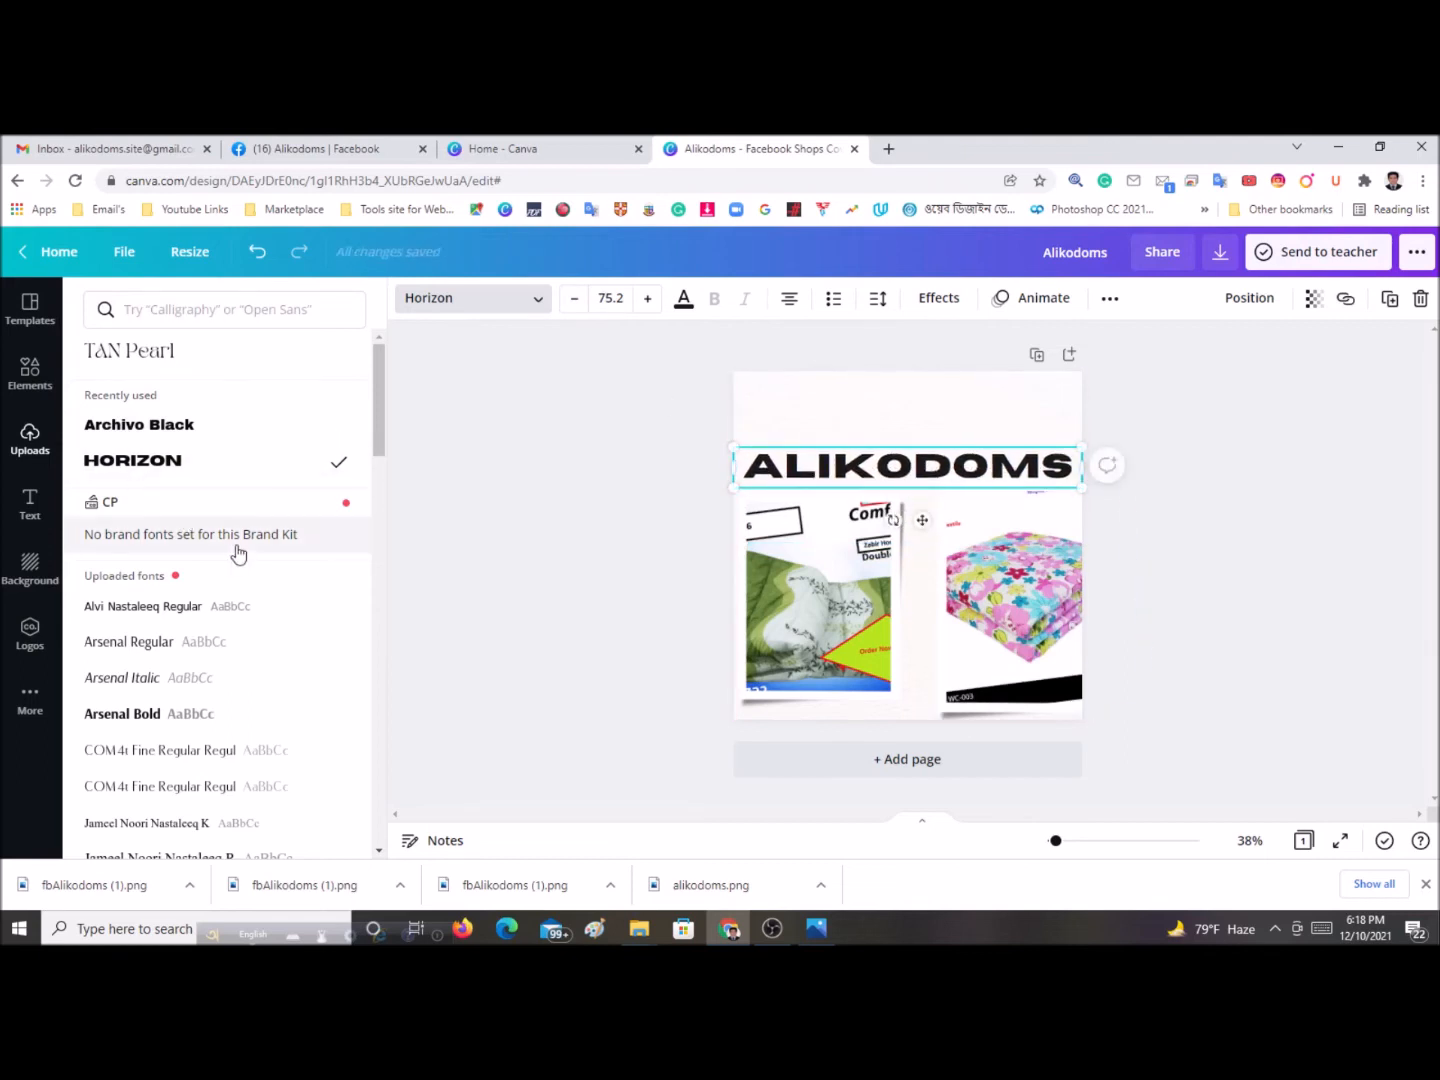
pyautogui.scroll(-6, 240, 552)
pyautogui.scroll(-6, 215, 634)
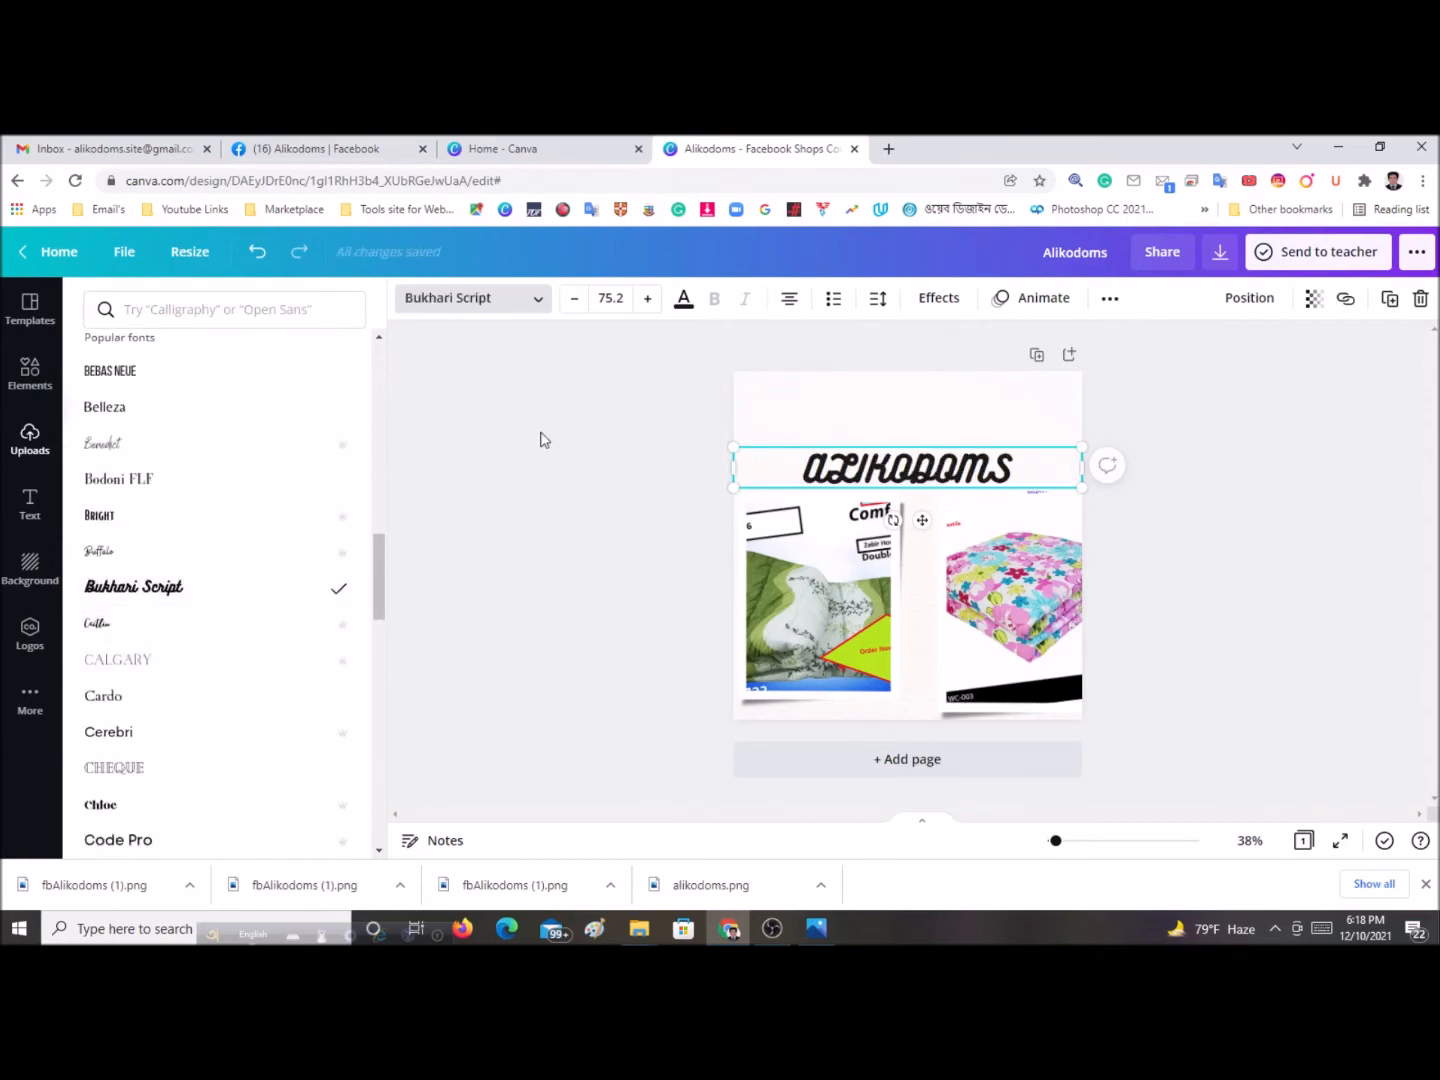
pyautogui.click(315, 149)
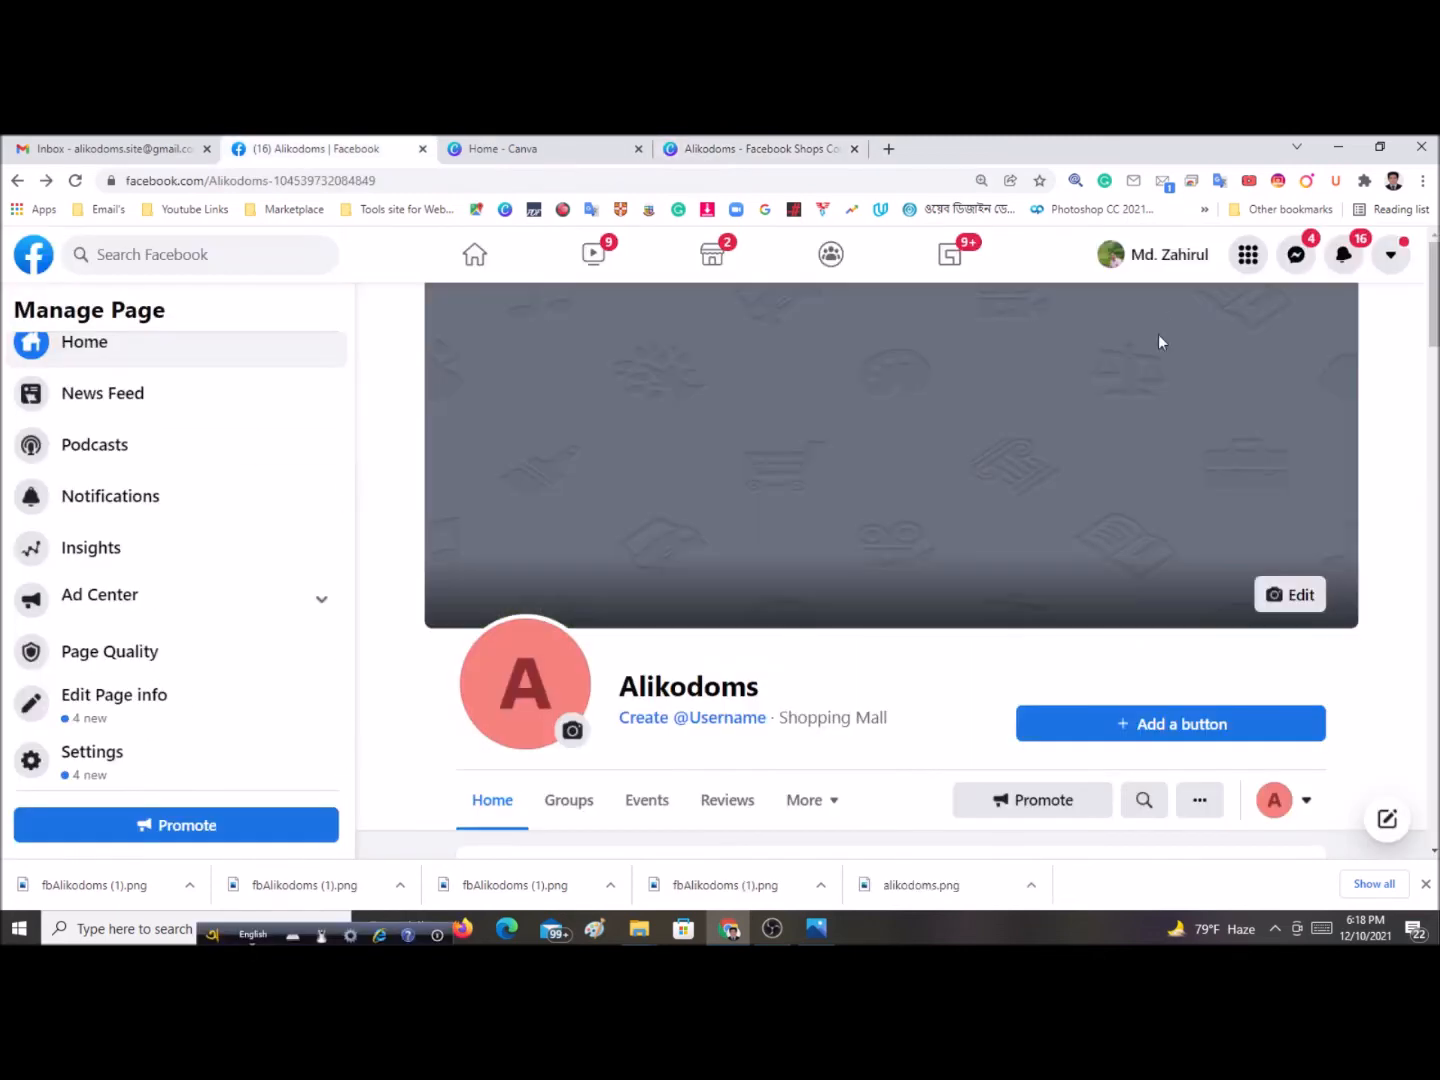
# Reposition the uploaded ALIKODOMS design within the cover and save it
pyautogui.click(1291, 594)
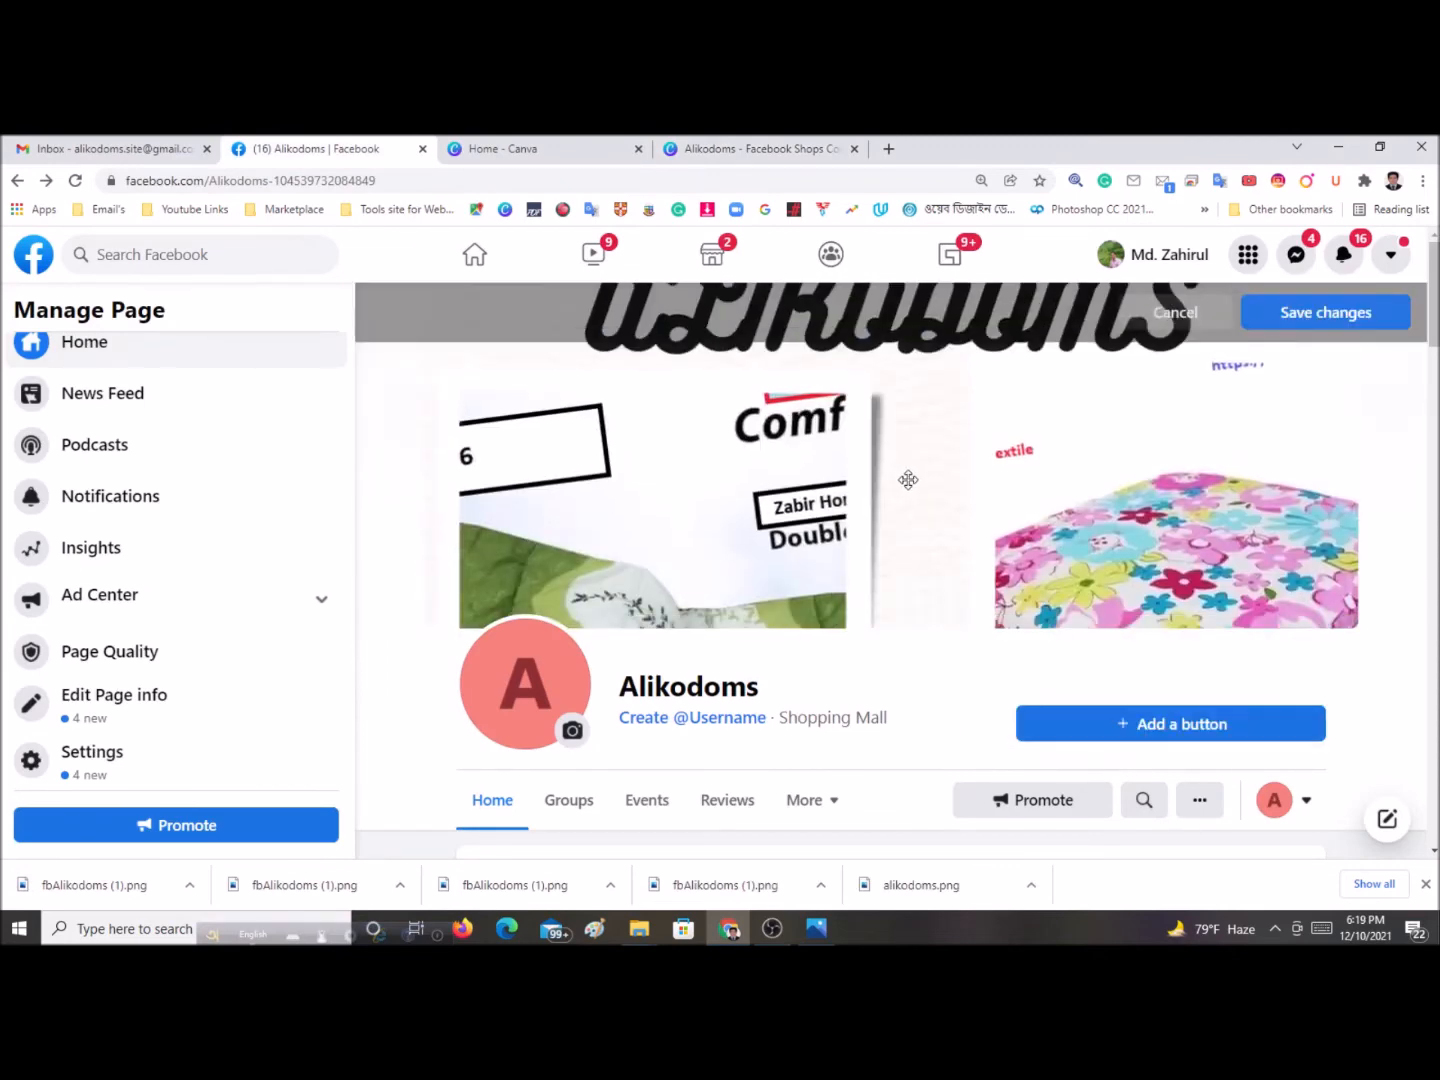
pyautogui.moveTo(906, 479); pyautogui.dragTo(897, 510)
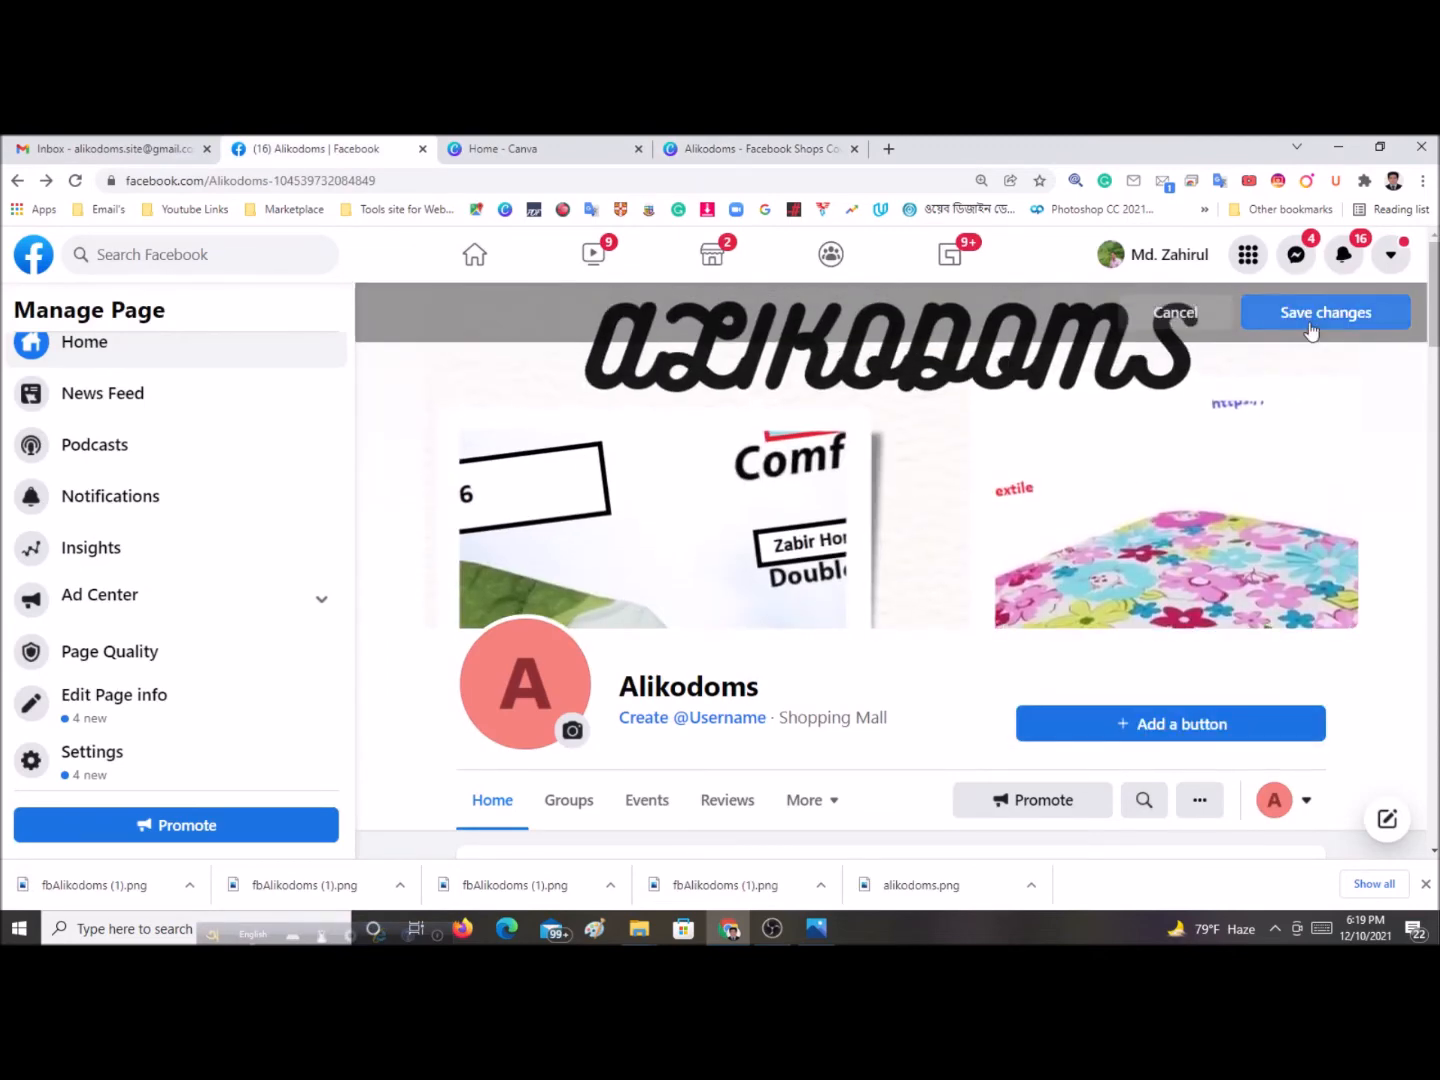
pyautogui.click(1307, 318)
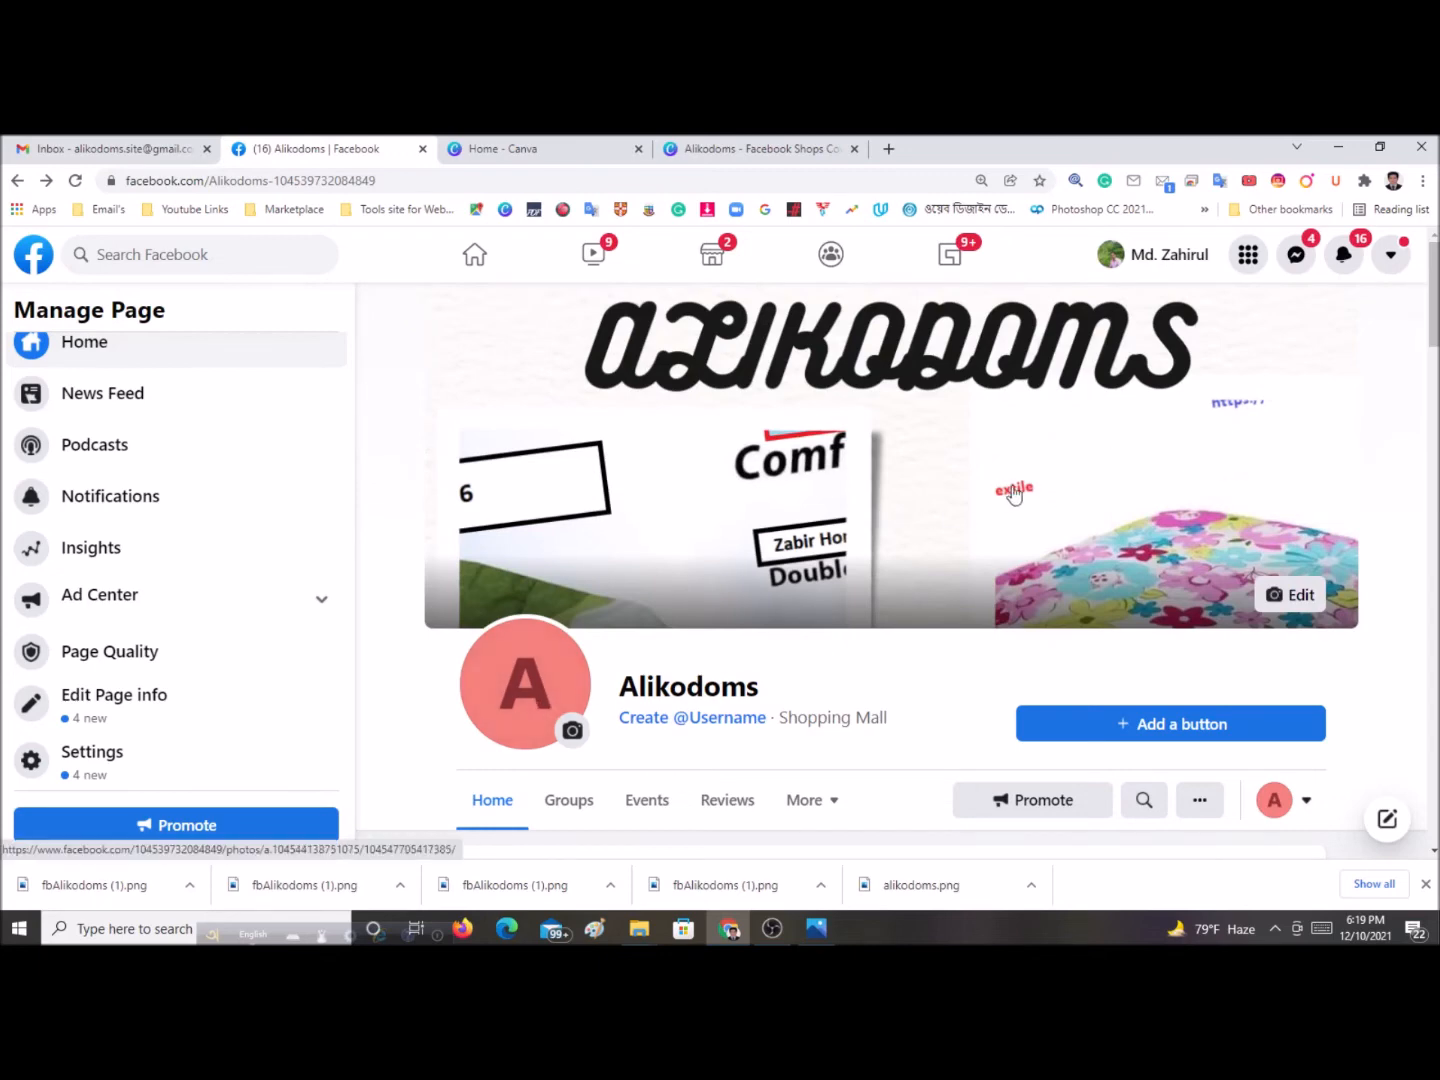
# Set the Alikodoms profile picture to the ALIKODOMS comforter cover design and save it
pyautogui.click(571, 730)
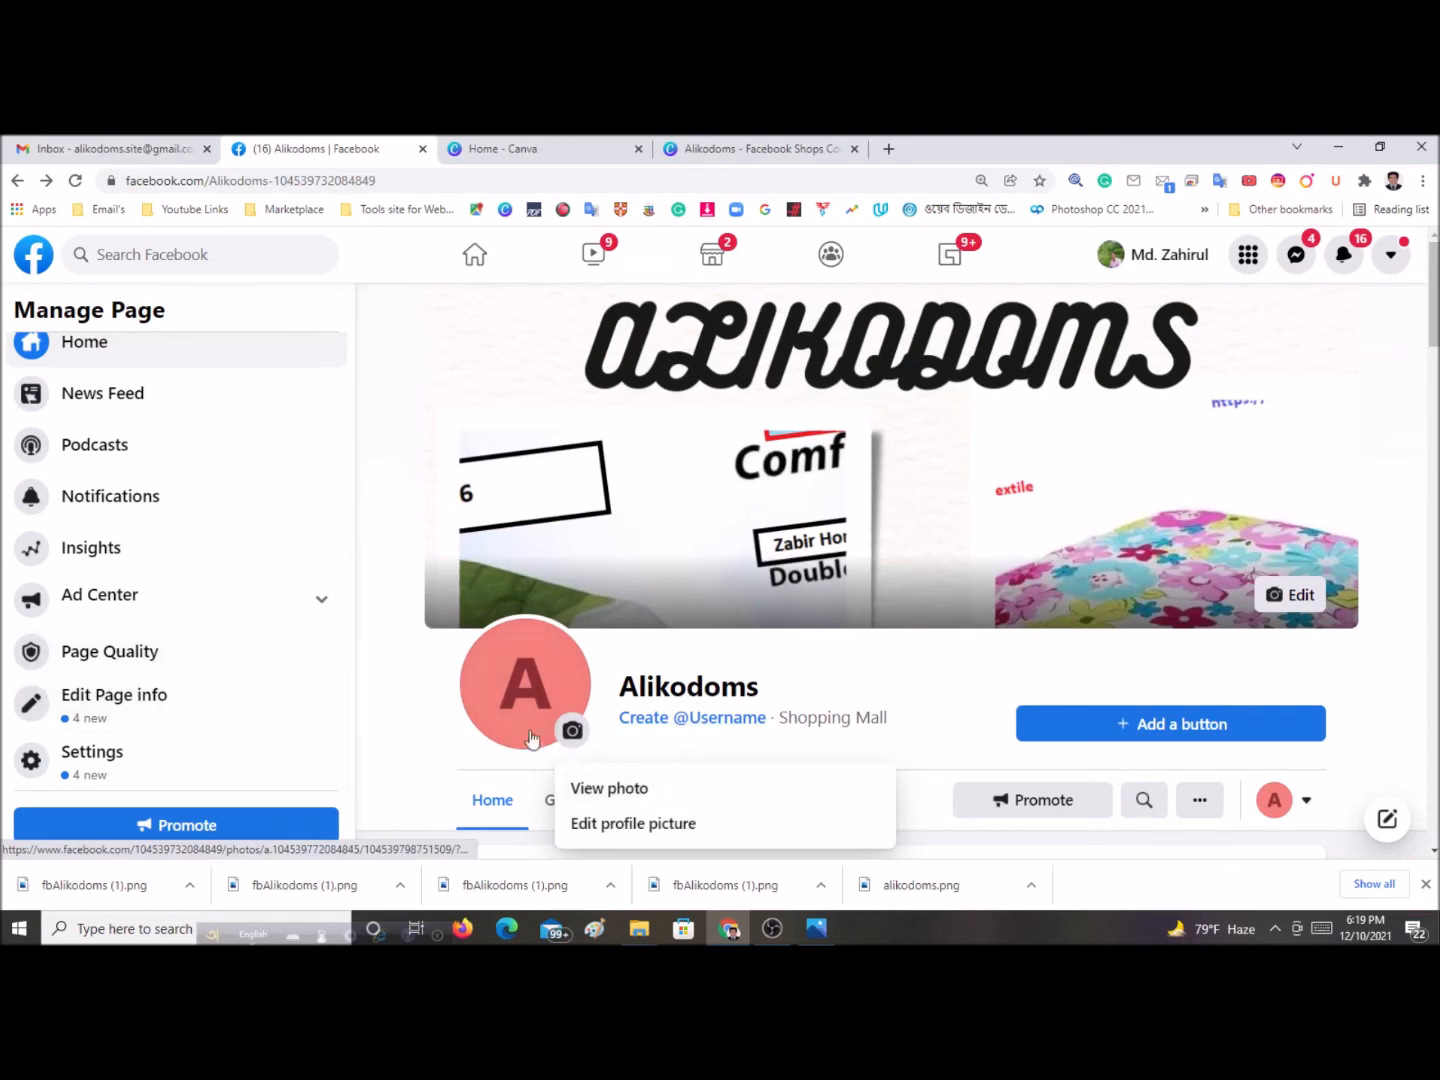
pyautogui.click(604, 823)
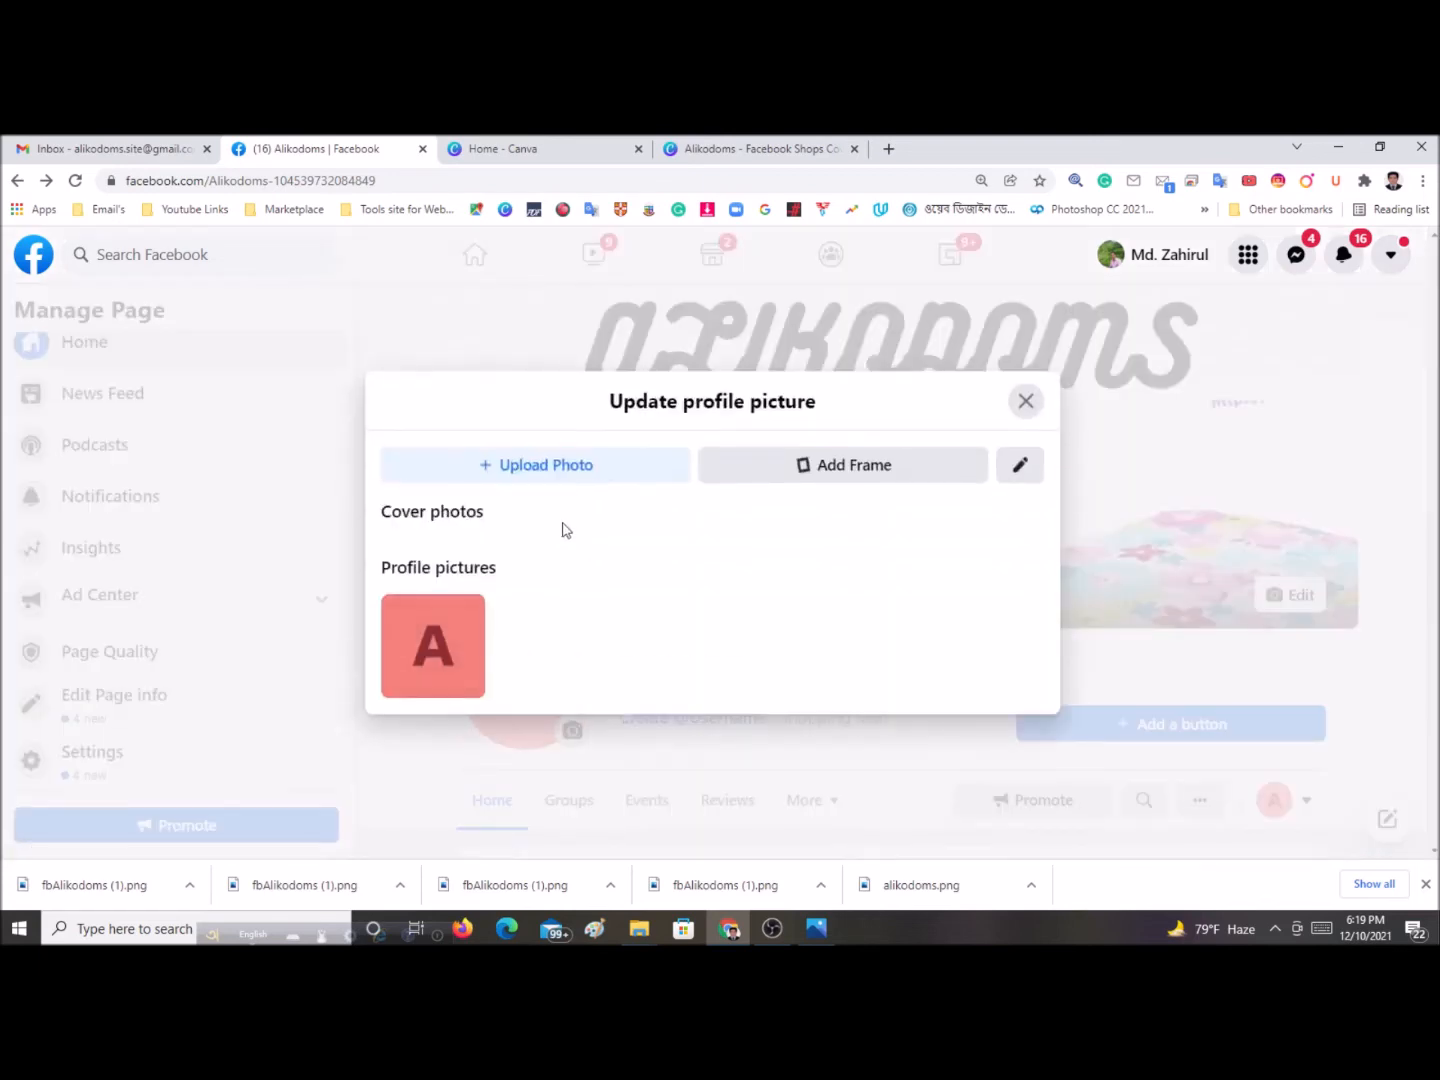
pyautogui.click(530, 548)
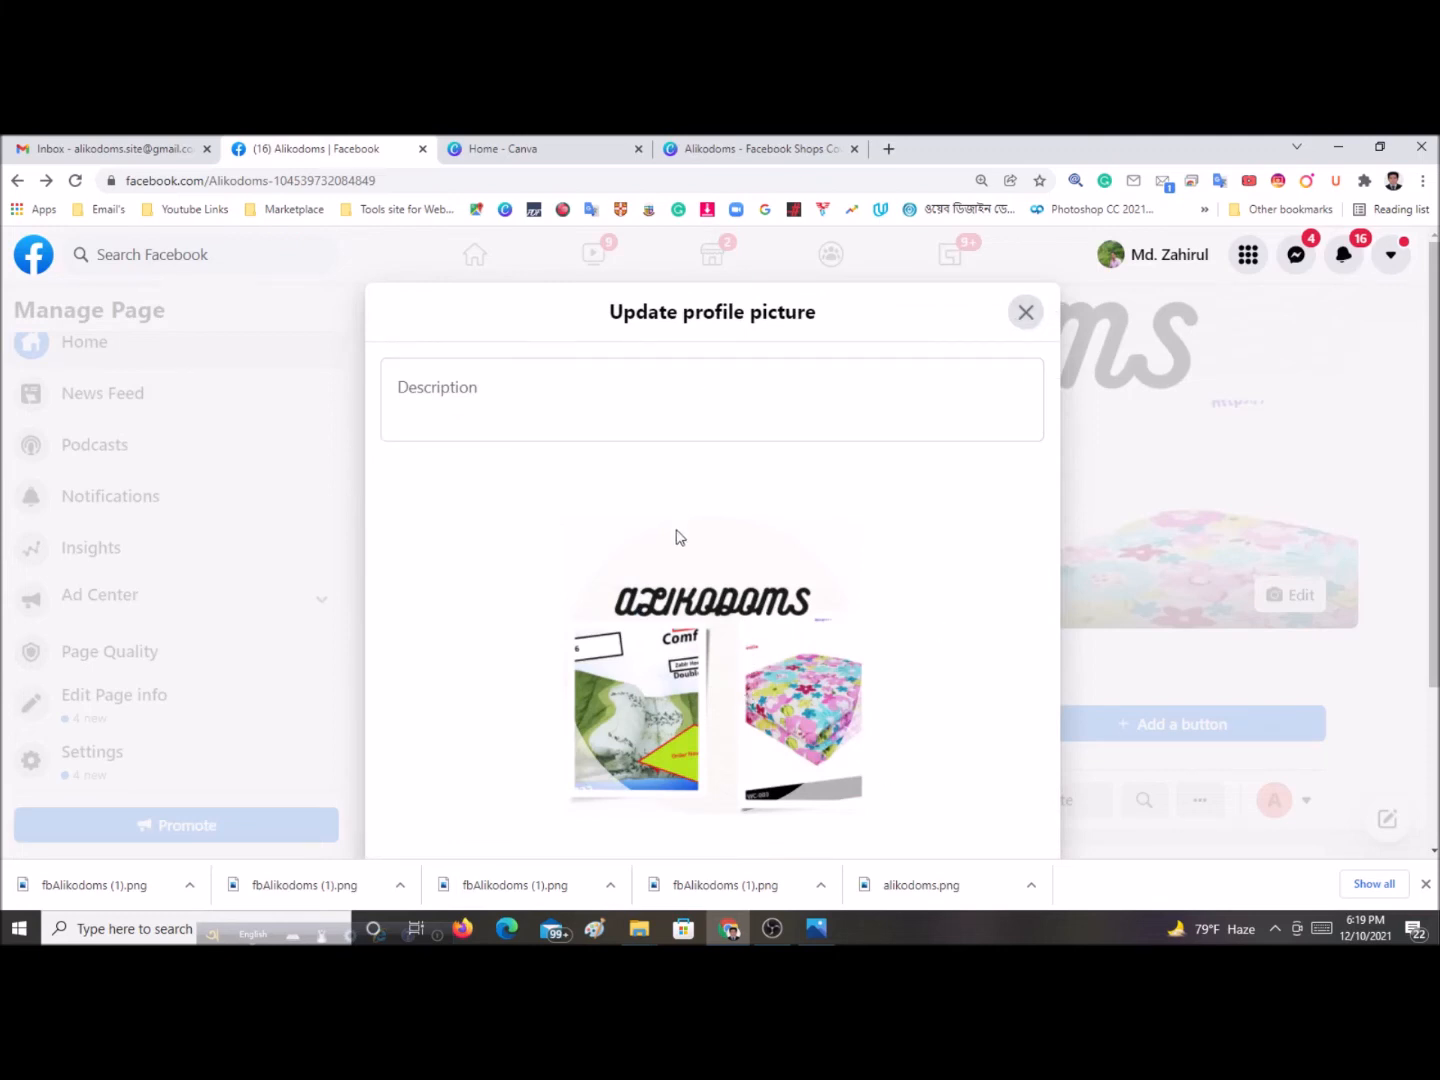
pyautogui.scroll(-2, 679, 570)
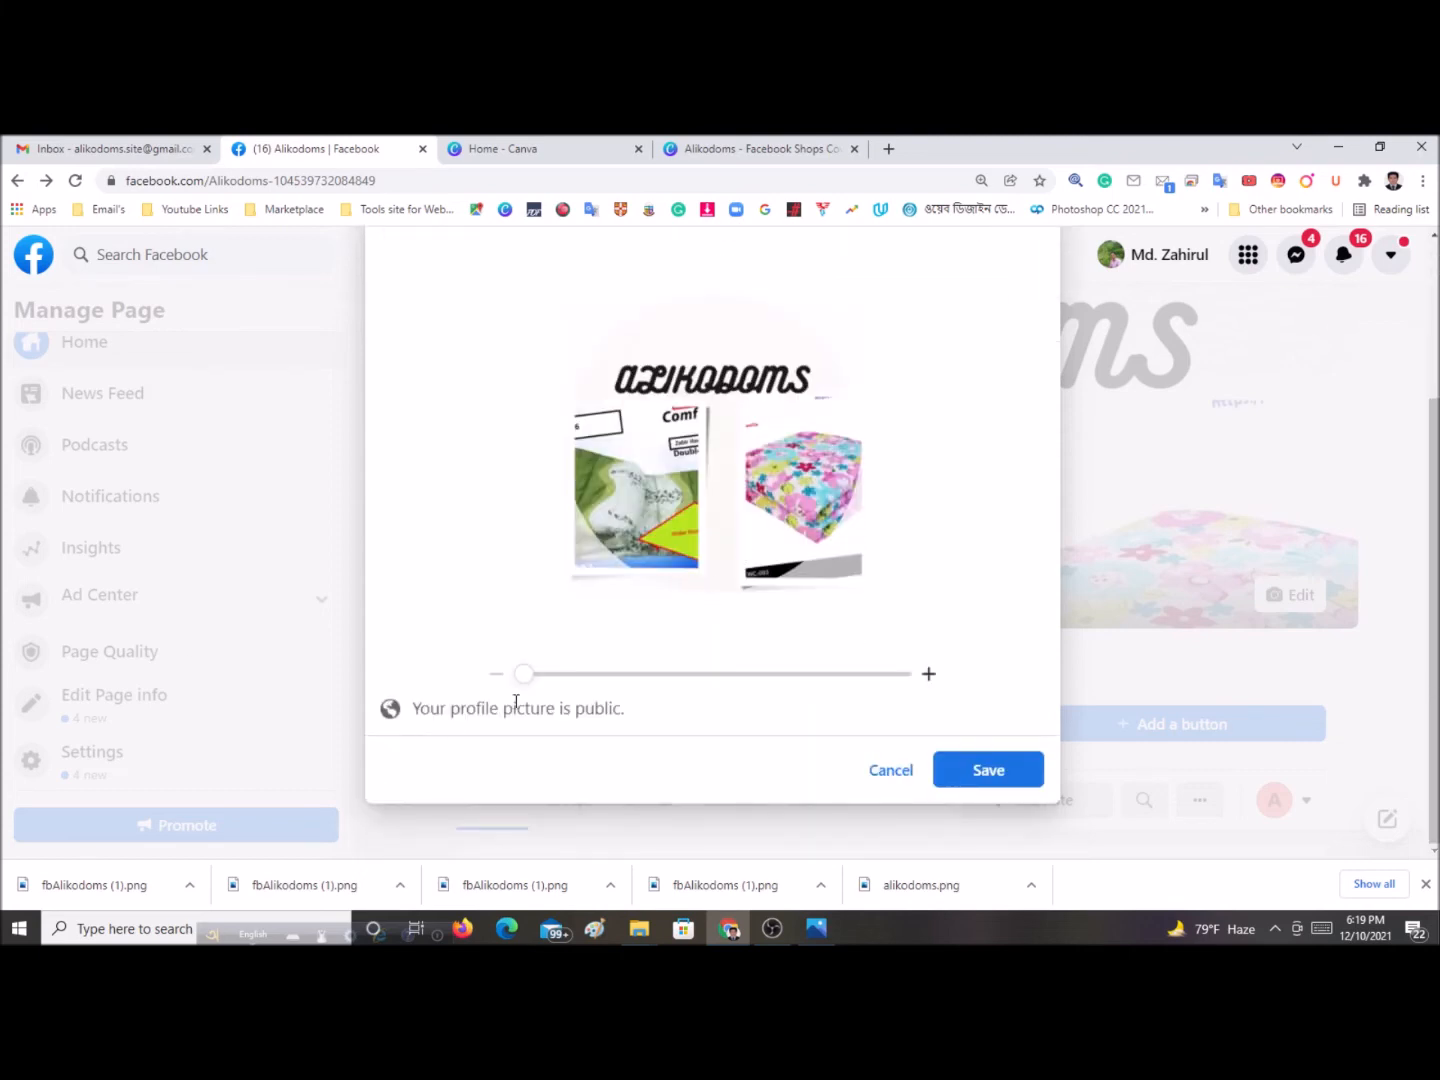
pyautogui.moveTo(526, 676)
pyautogui.mouseDown()
pyautogui.moveTo(562, 686)
pyautogui.moveTo(516, 675)
pyautogui.mouseUp()
pyautogui.click(986, 769)
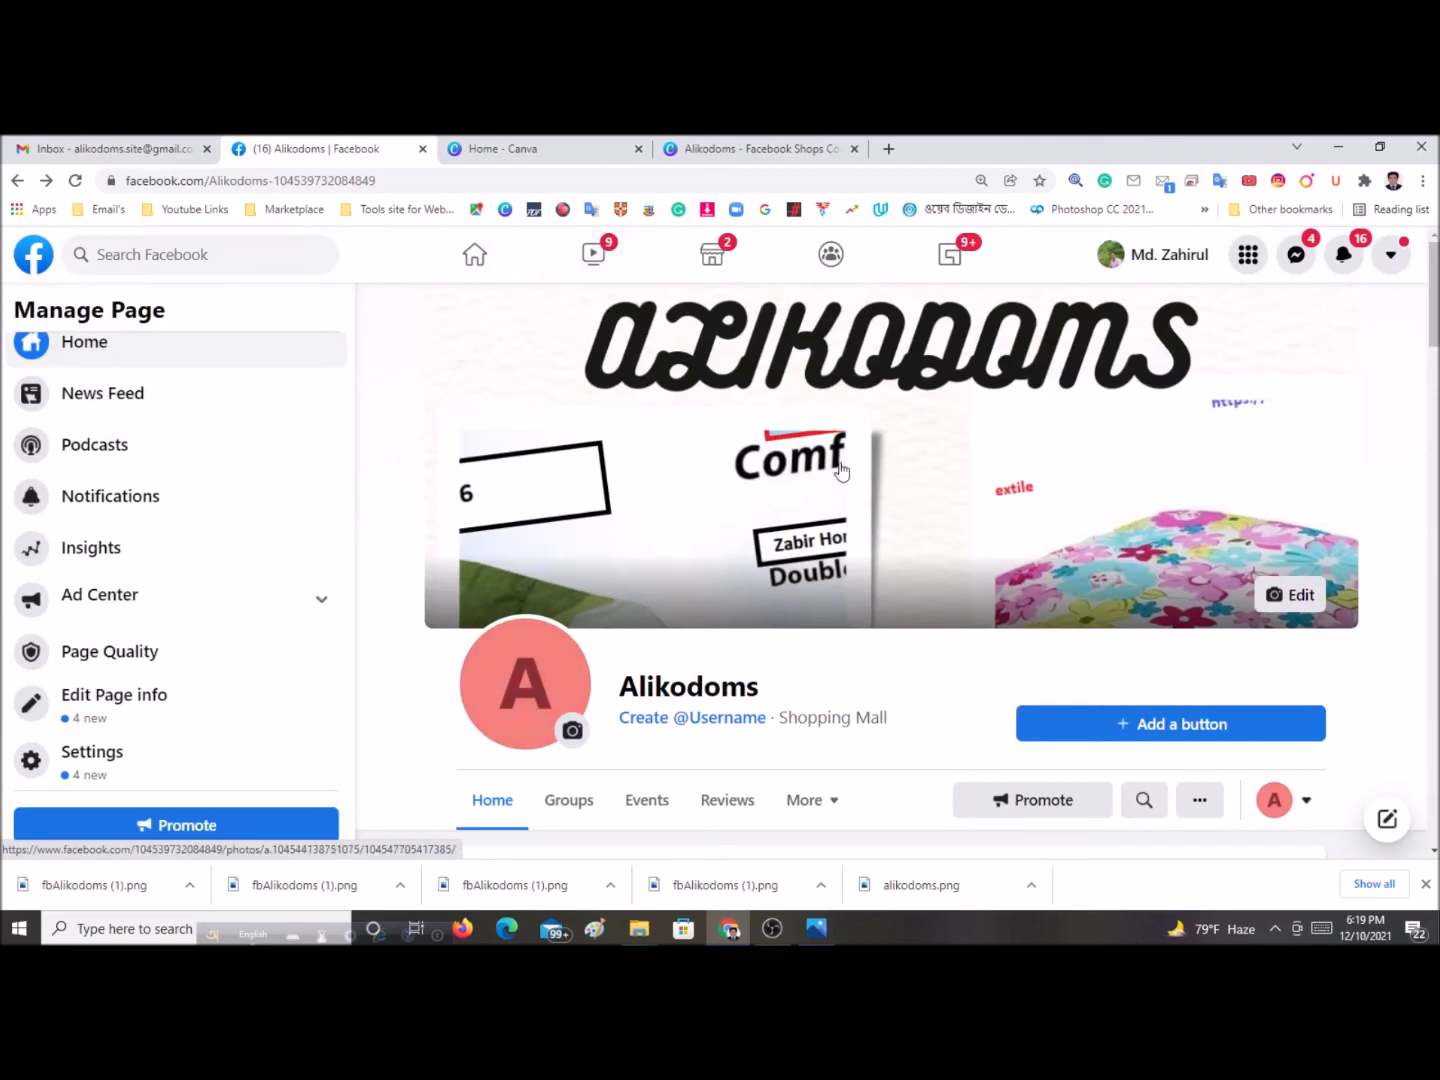
pyautogui.scroll(-4, 860, 590)
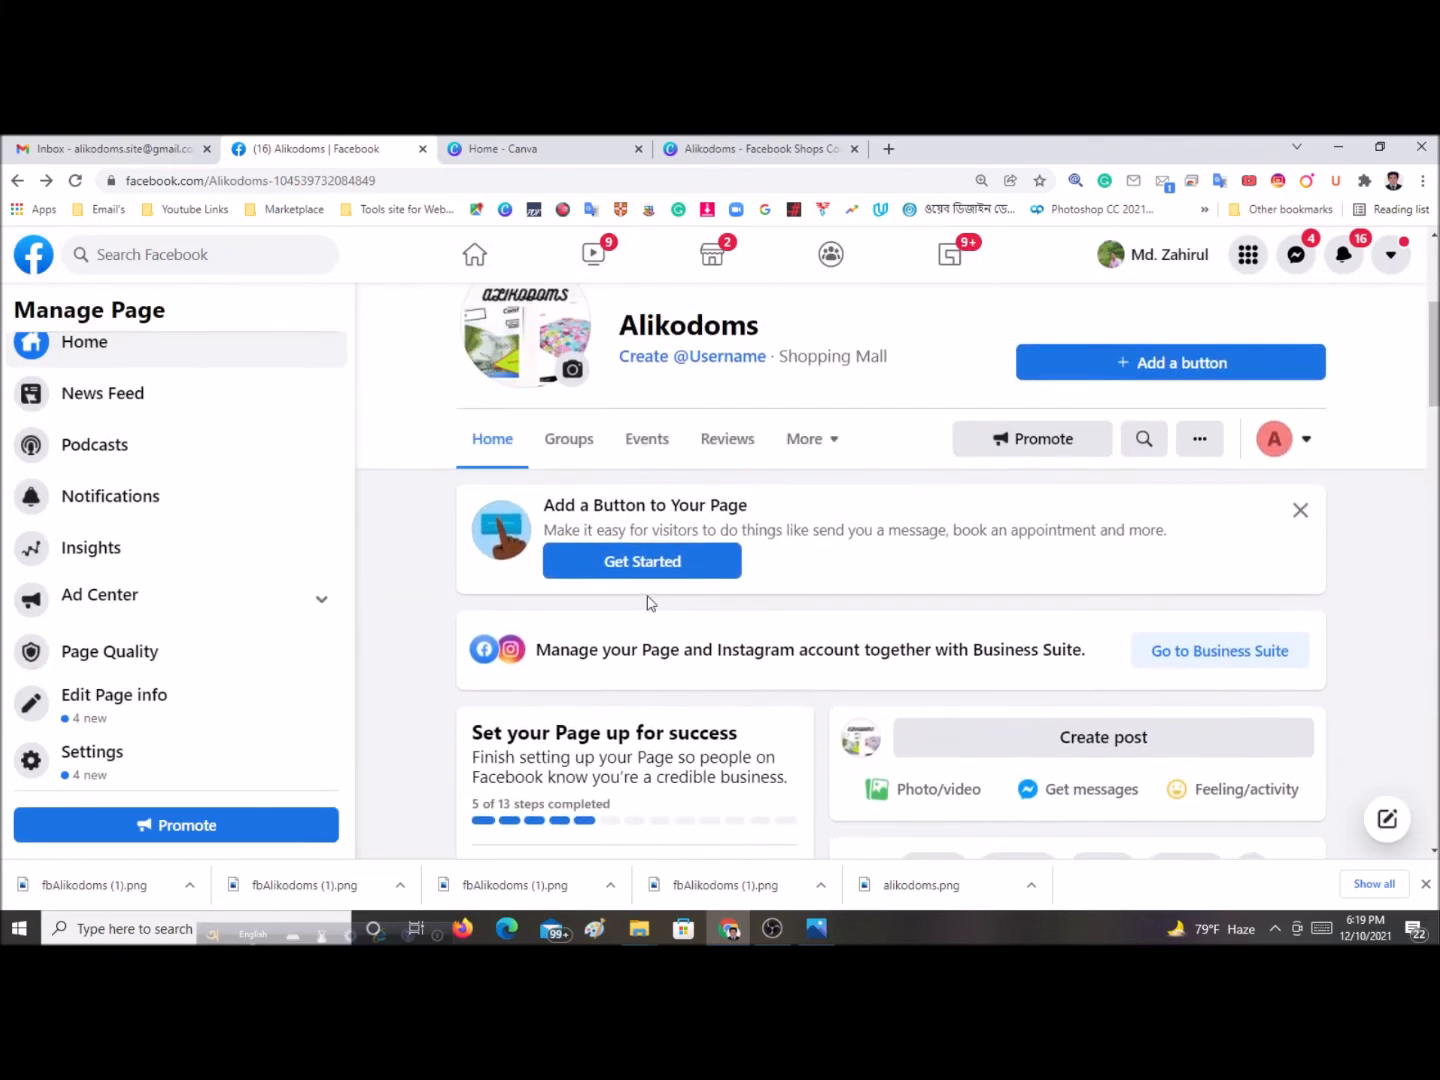
pyautogui.scroll(4, 652, 599)
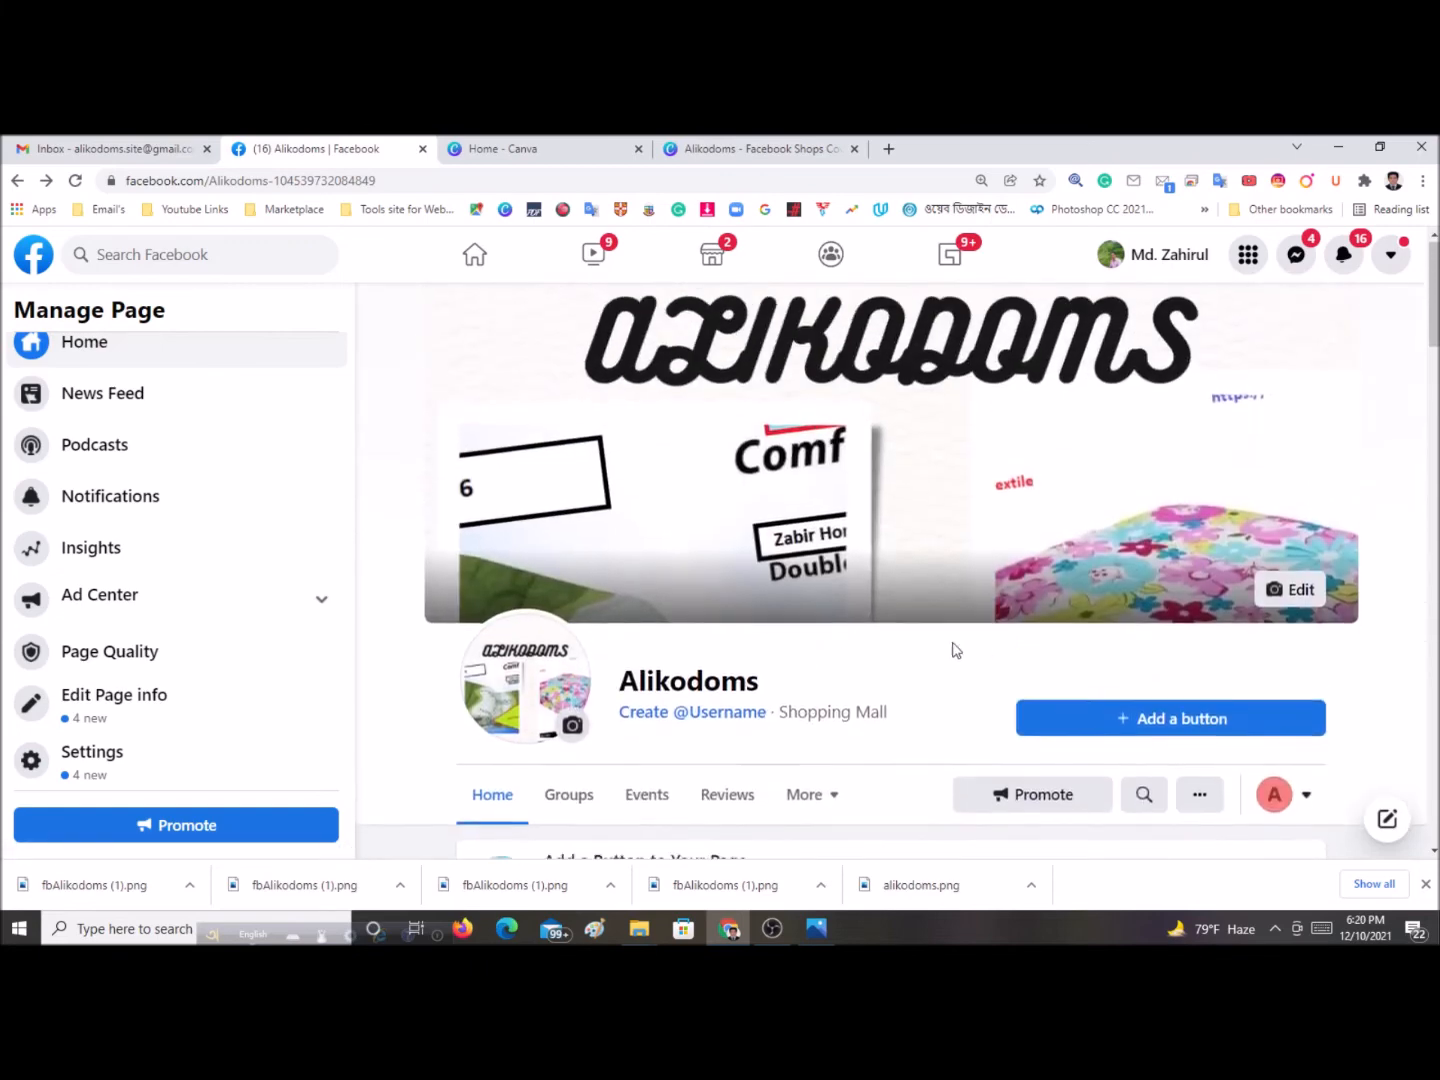
pyautogui.scroll(-2, 951, 651)
pyautogui.click(1176, 548)
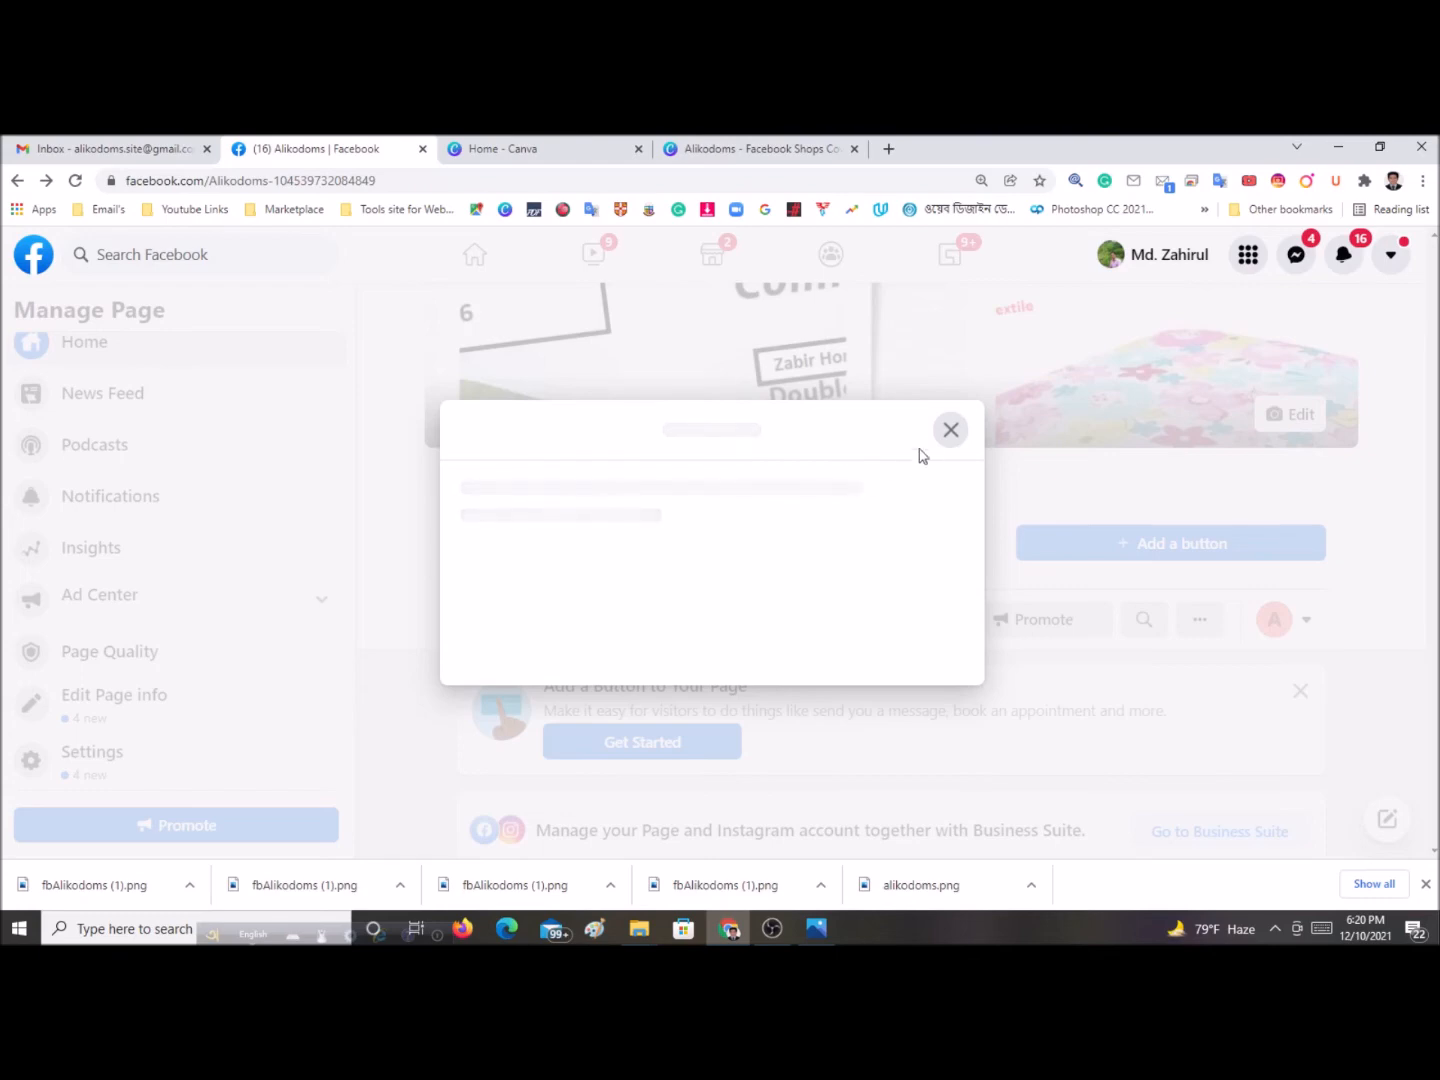
pyautogui.click(948, 434)
pyautogui.click(1146, 547)
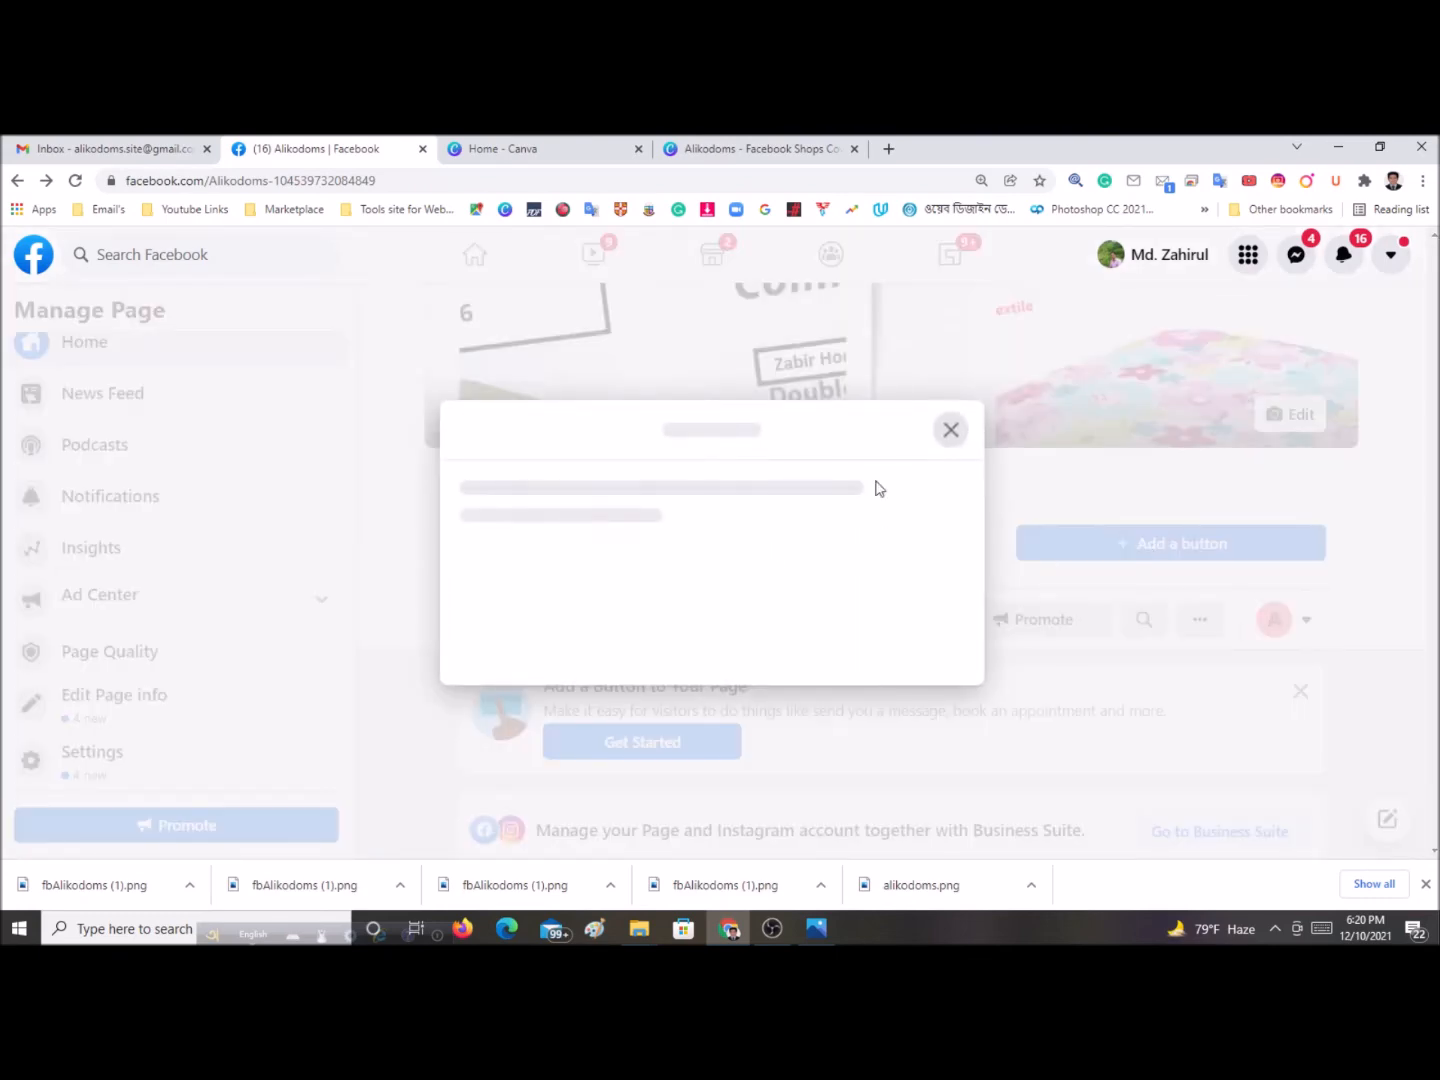
pyautogui.click(949, 433)
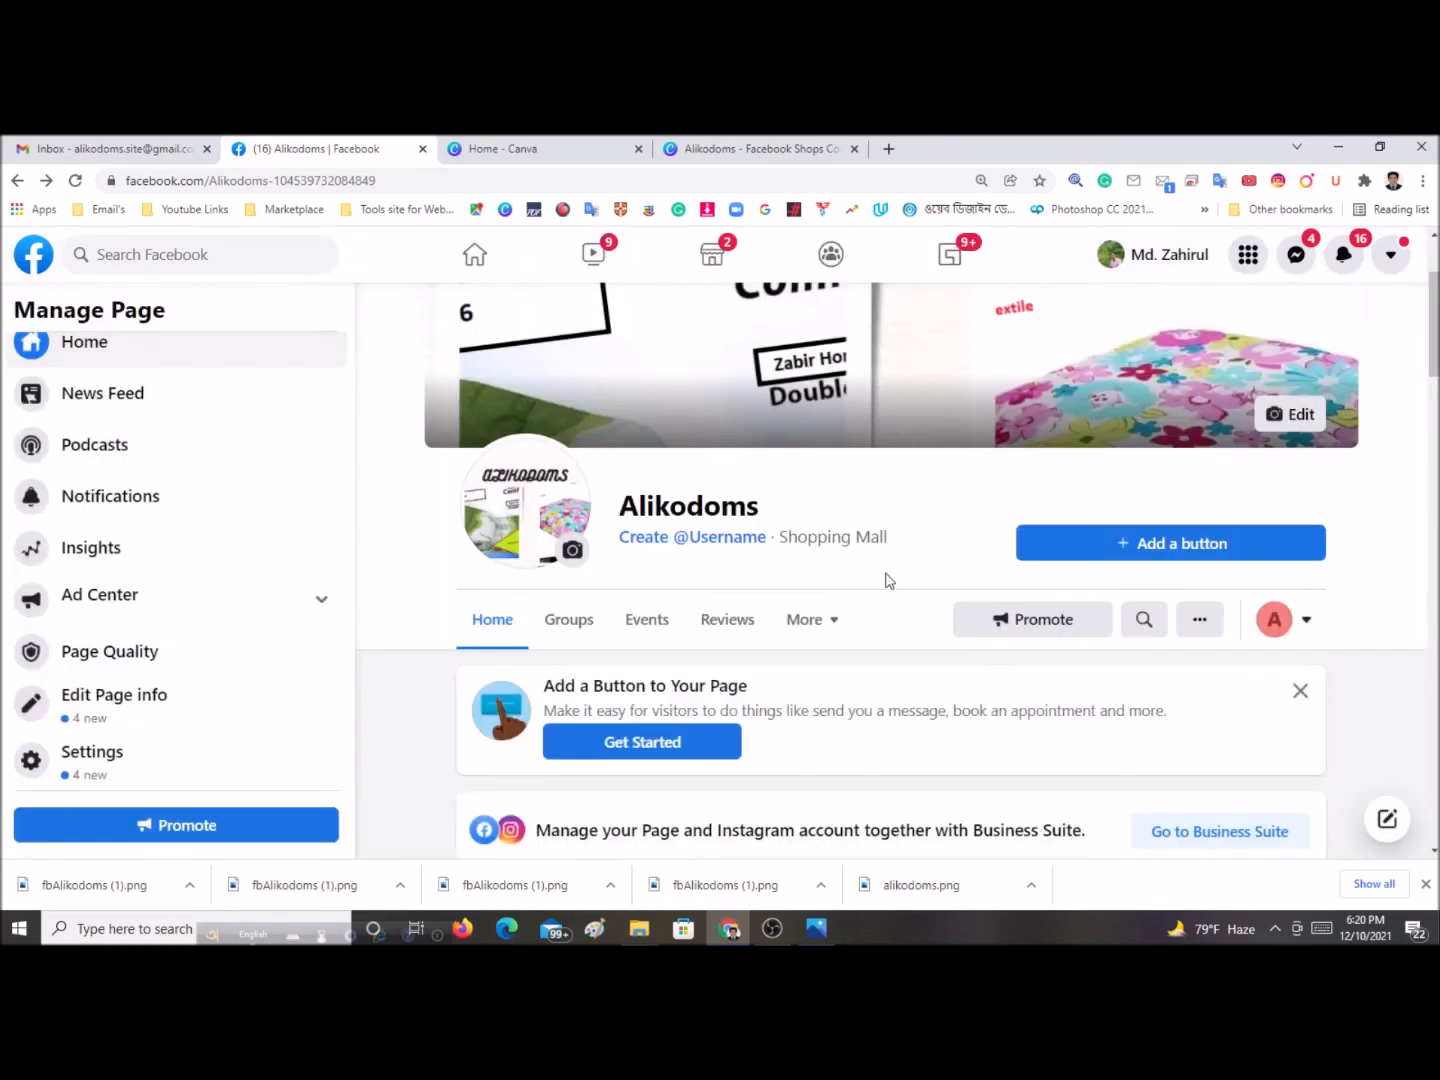
pyautogui.scroll(-9, 746, 610)
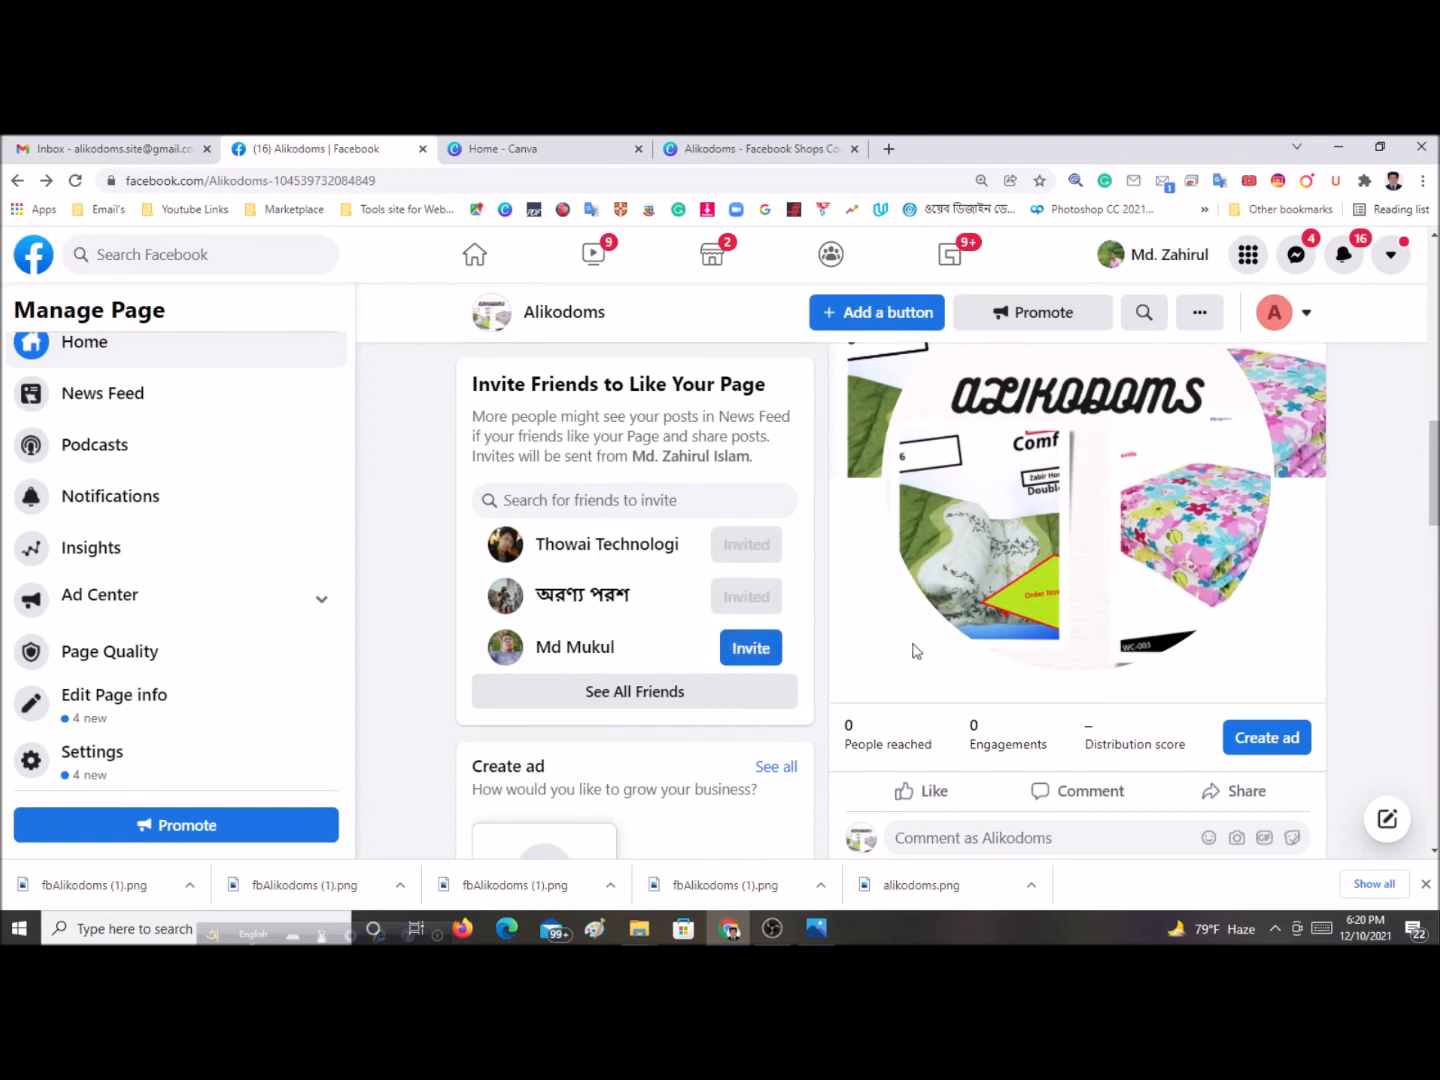
pyautogui.scroll(-10, 880, 650)
pyautogui.scroll(10, 906, 653)
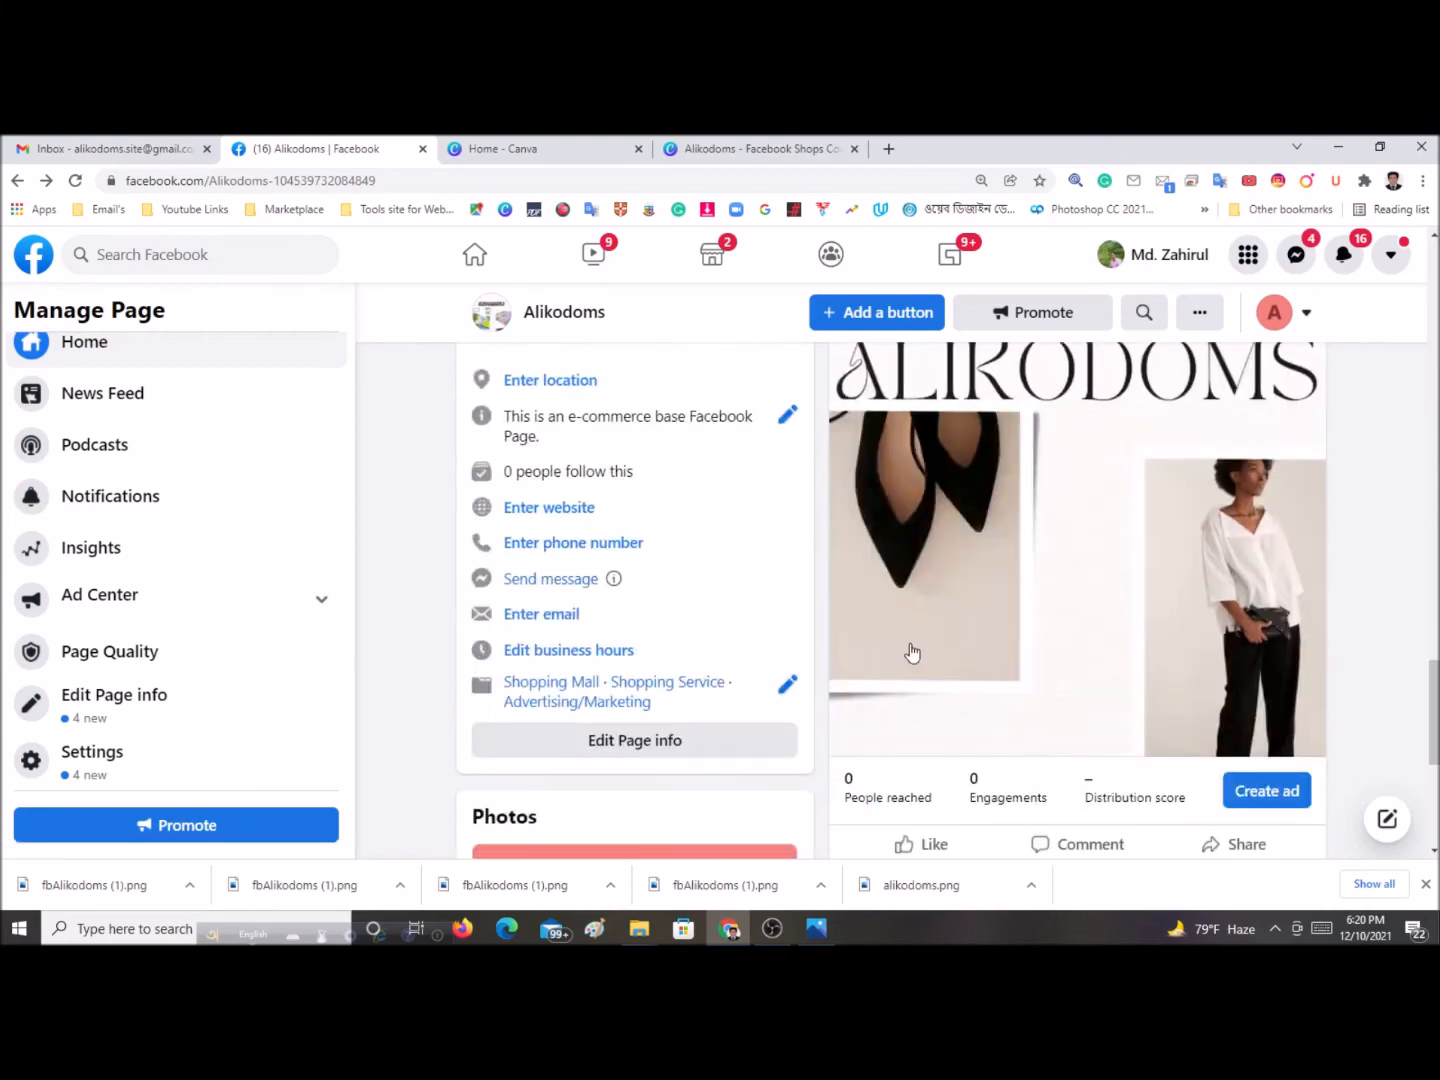
pyautogui.scroll(5, 970, 647)
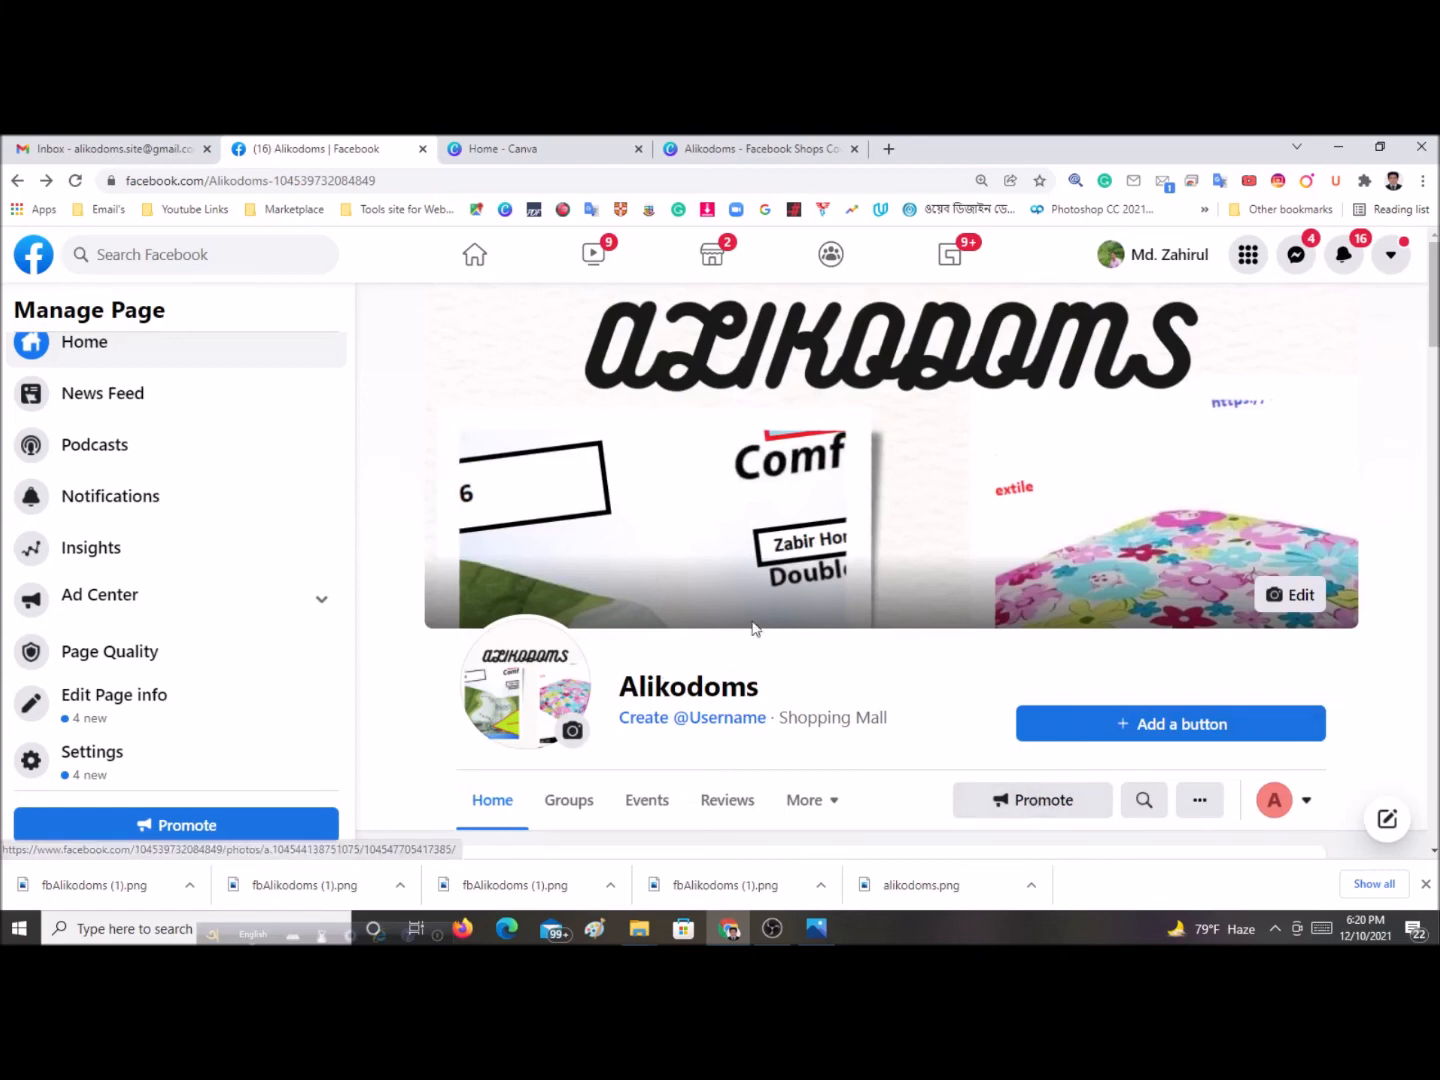
pyautogui.scroll(-1, 700, 711)
pyautogui.scroll(-2, 700, 712)
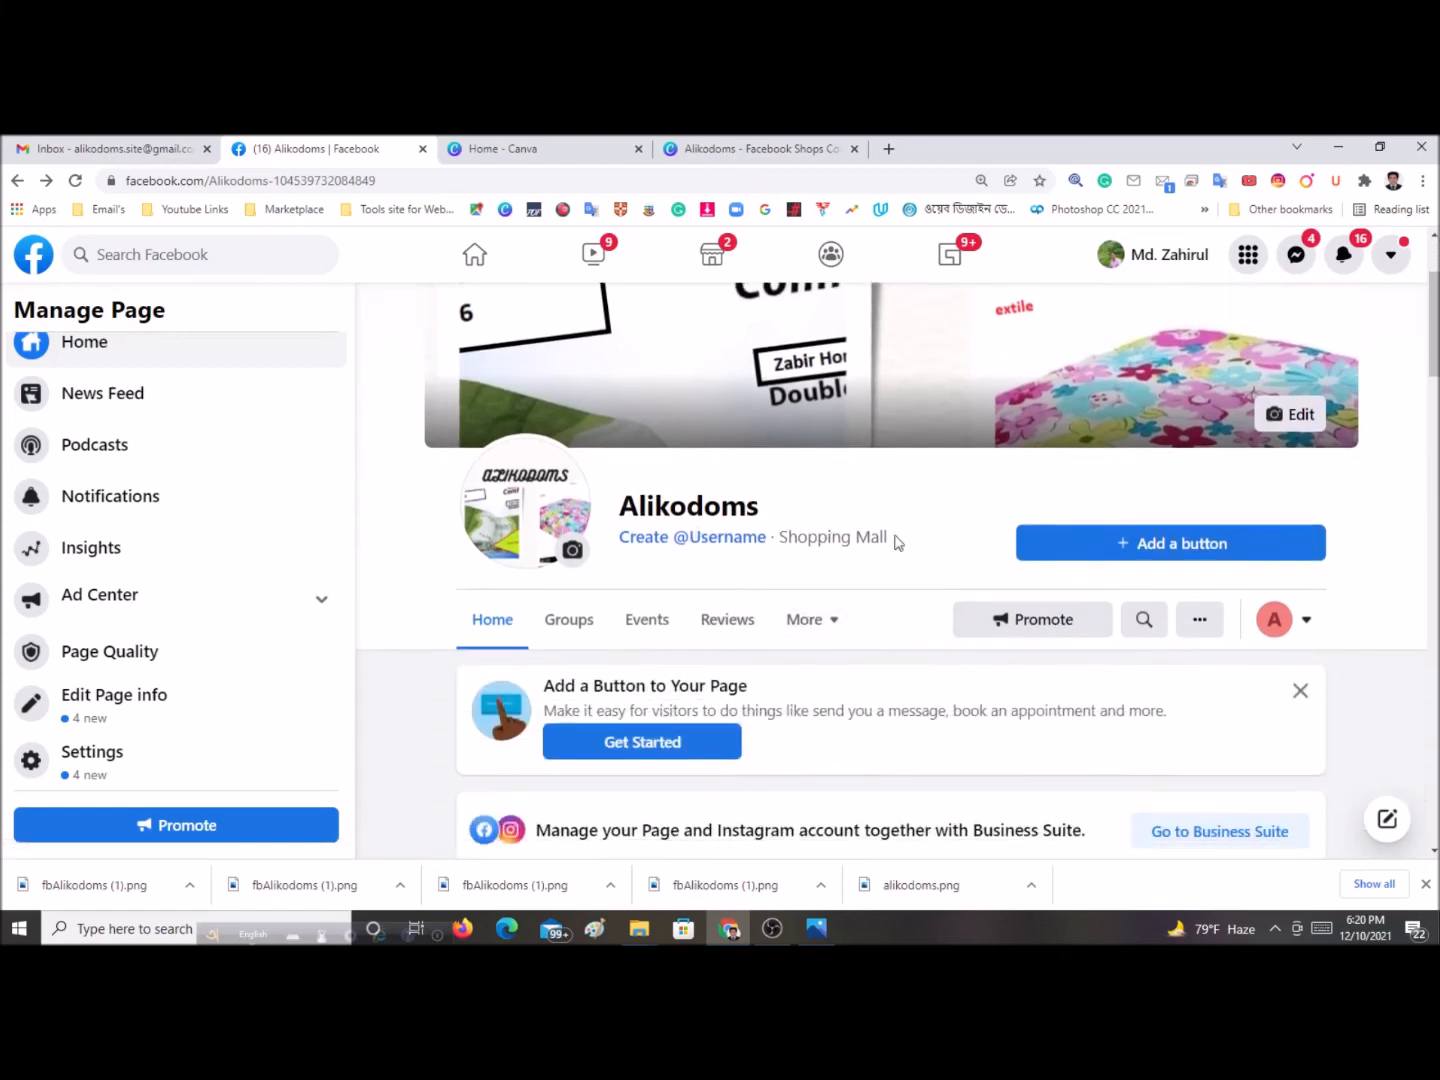
pyautogui.scroll(-2, 1148, 692)
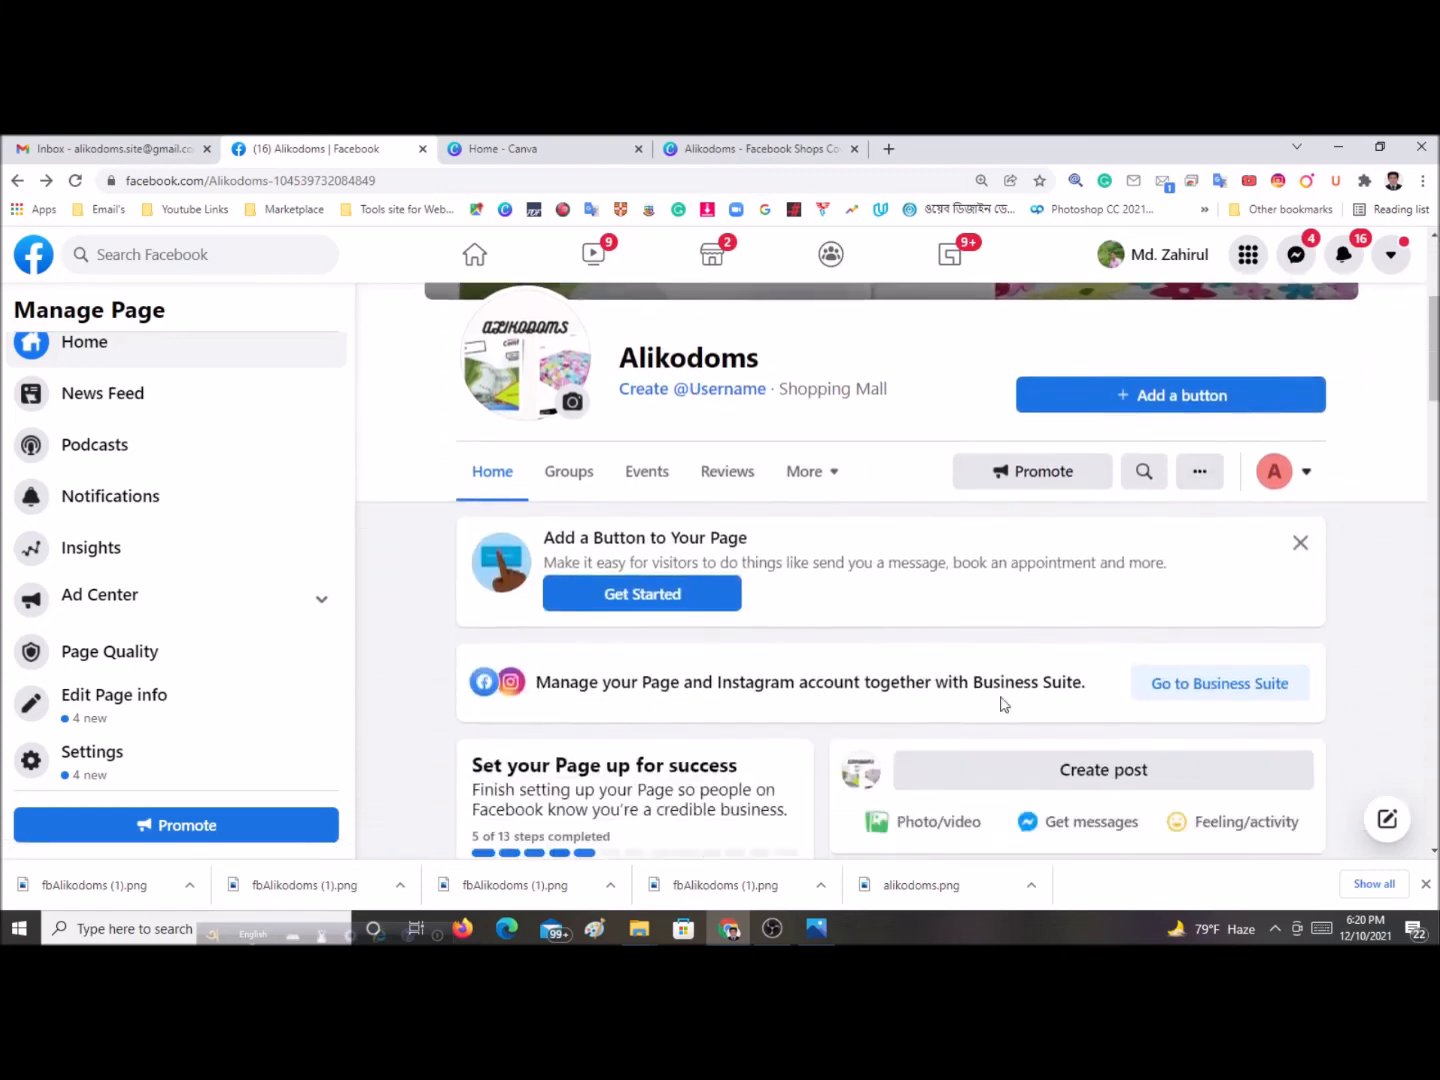
pyautogui.scroll(-12, 1012, 751)
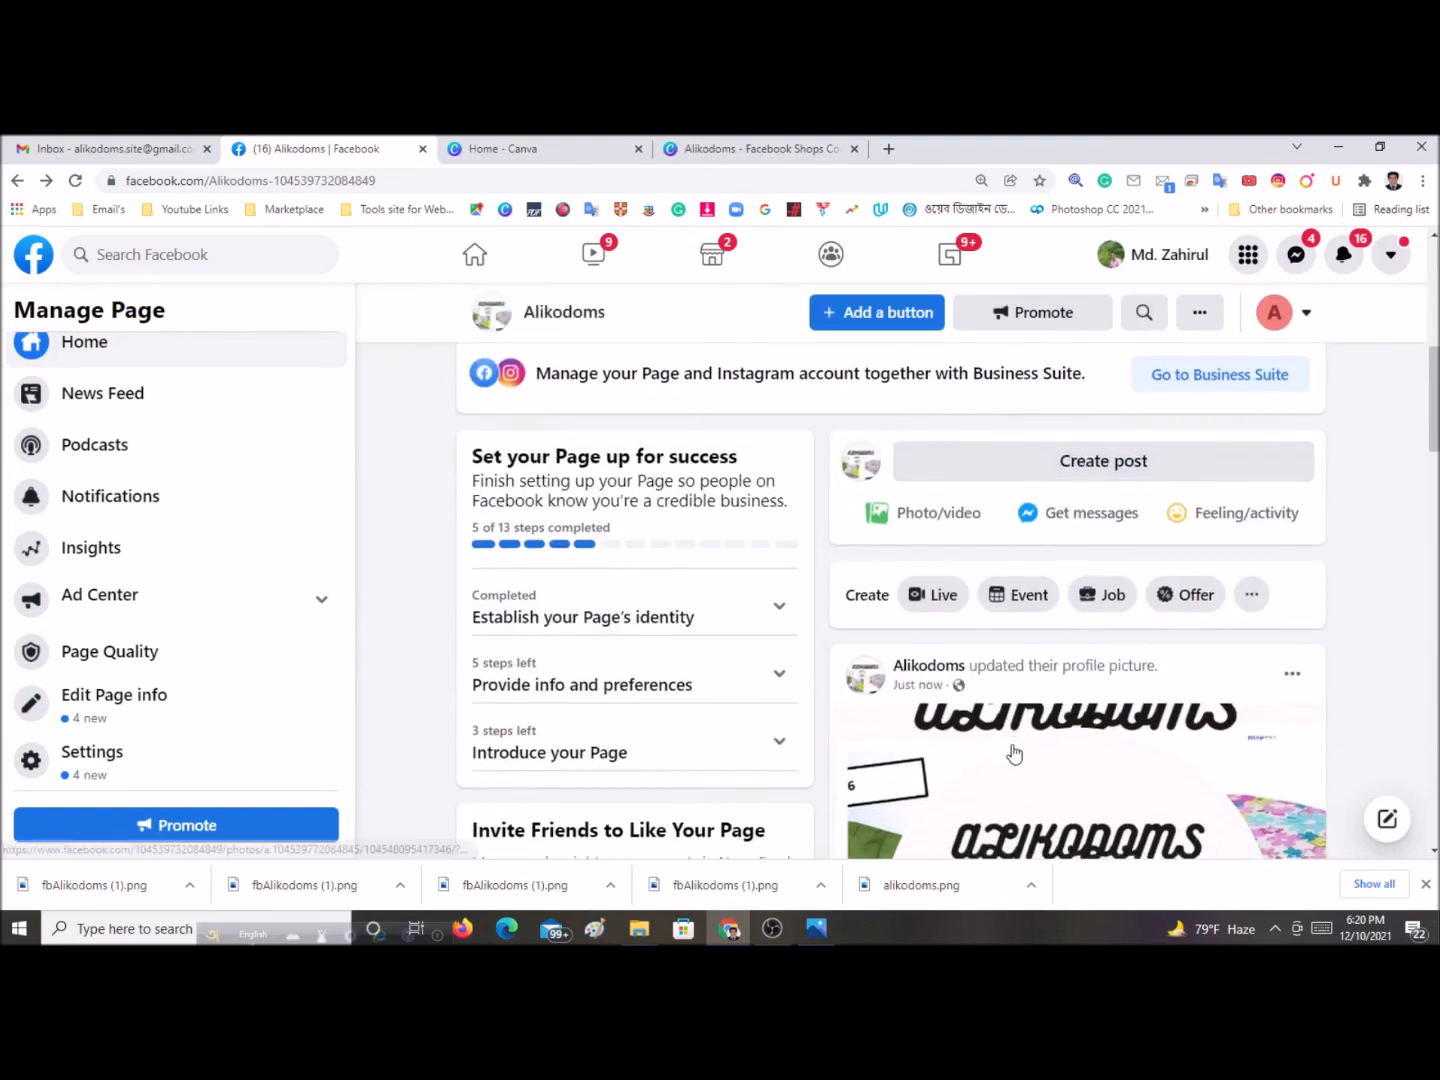
pyautogui.scroll(15, 1012, 751)
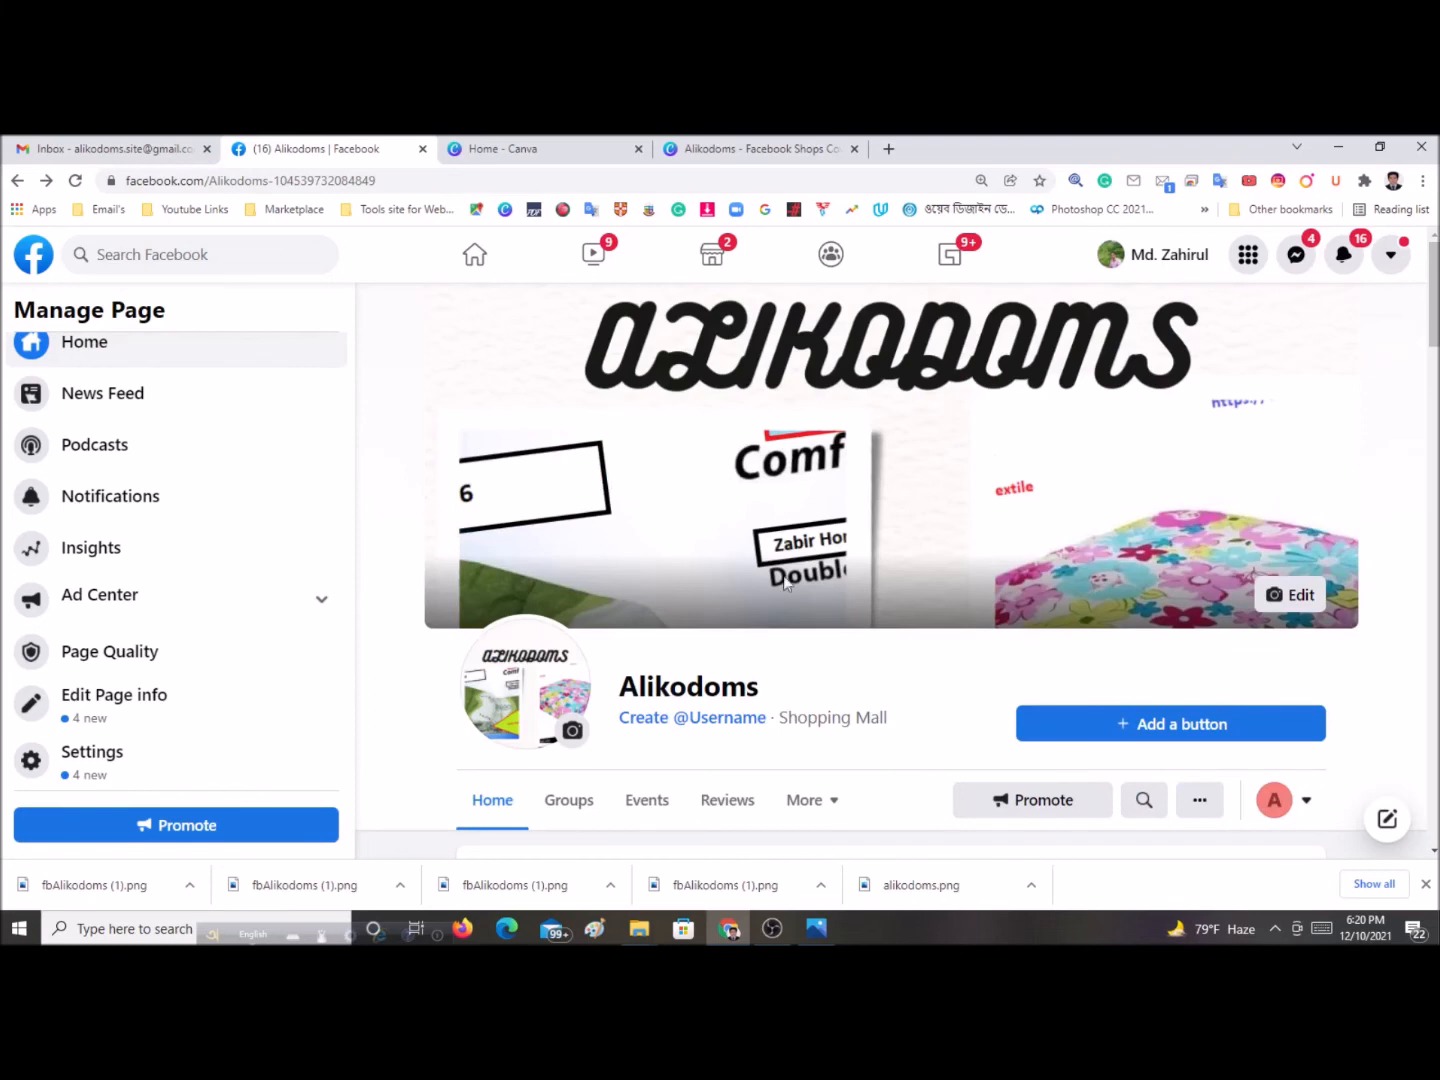
pyautogui.scroll(-5, 873, 641)
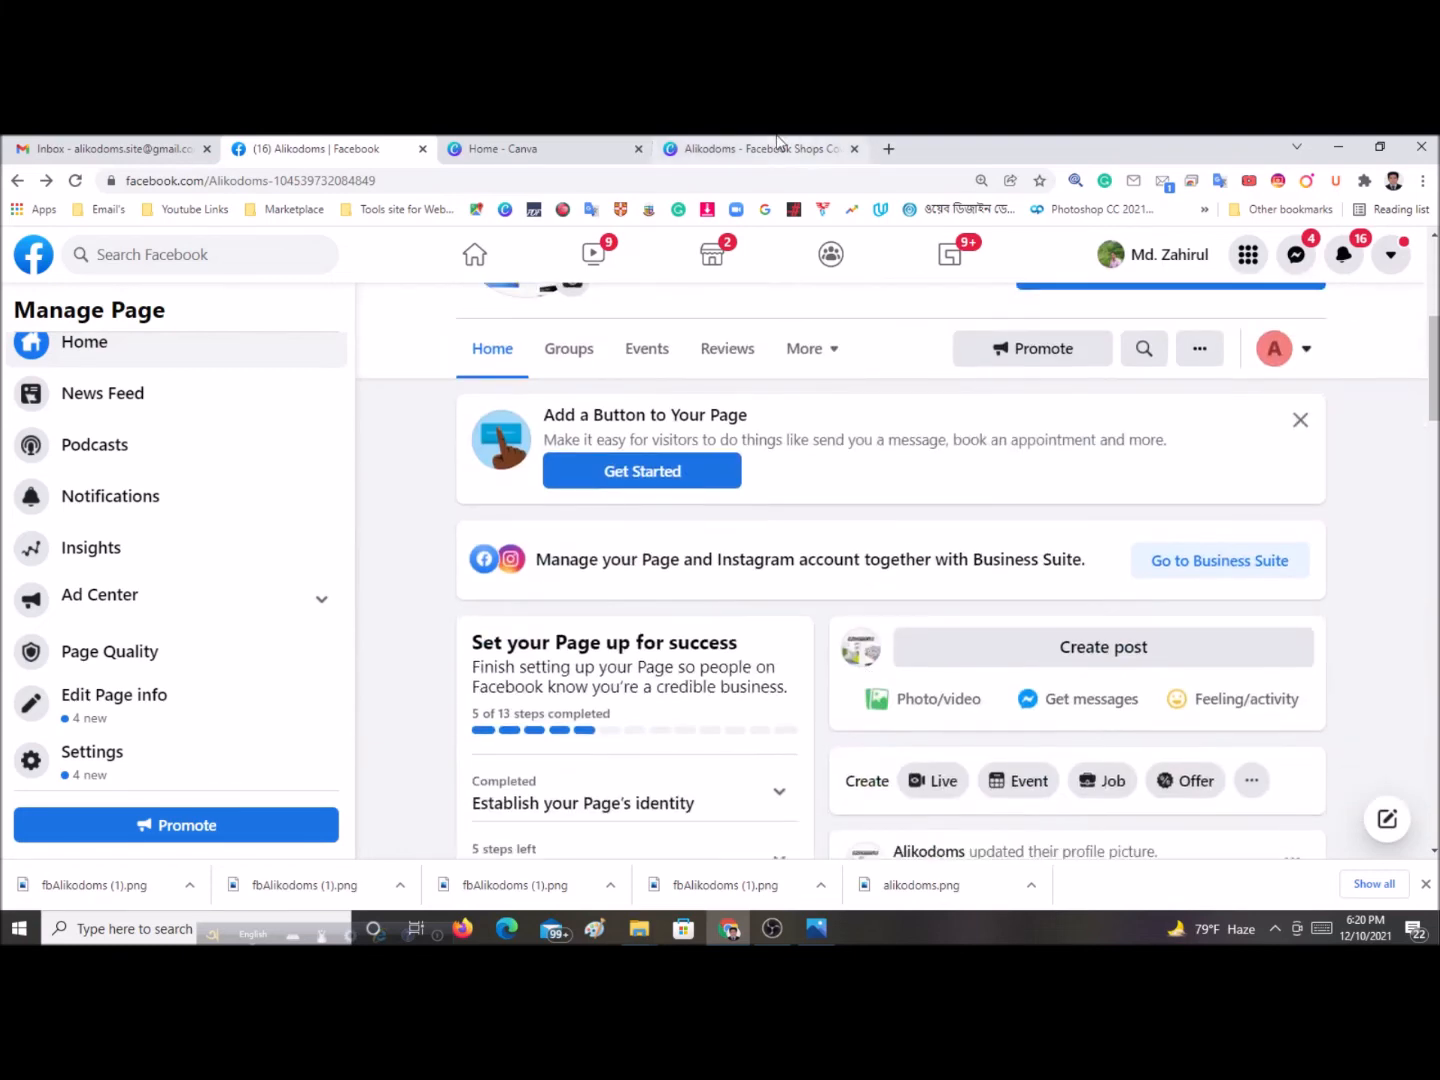
# Close the Canva design tab and the Canva home tab
pyautogui.click(790, 148)
pyautogui.click(856, 148)
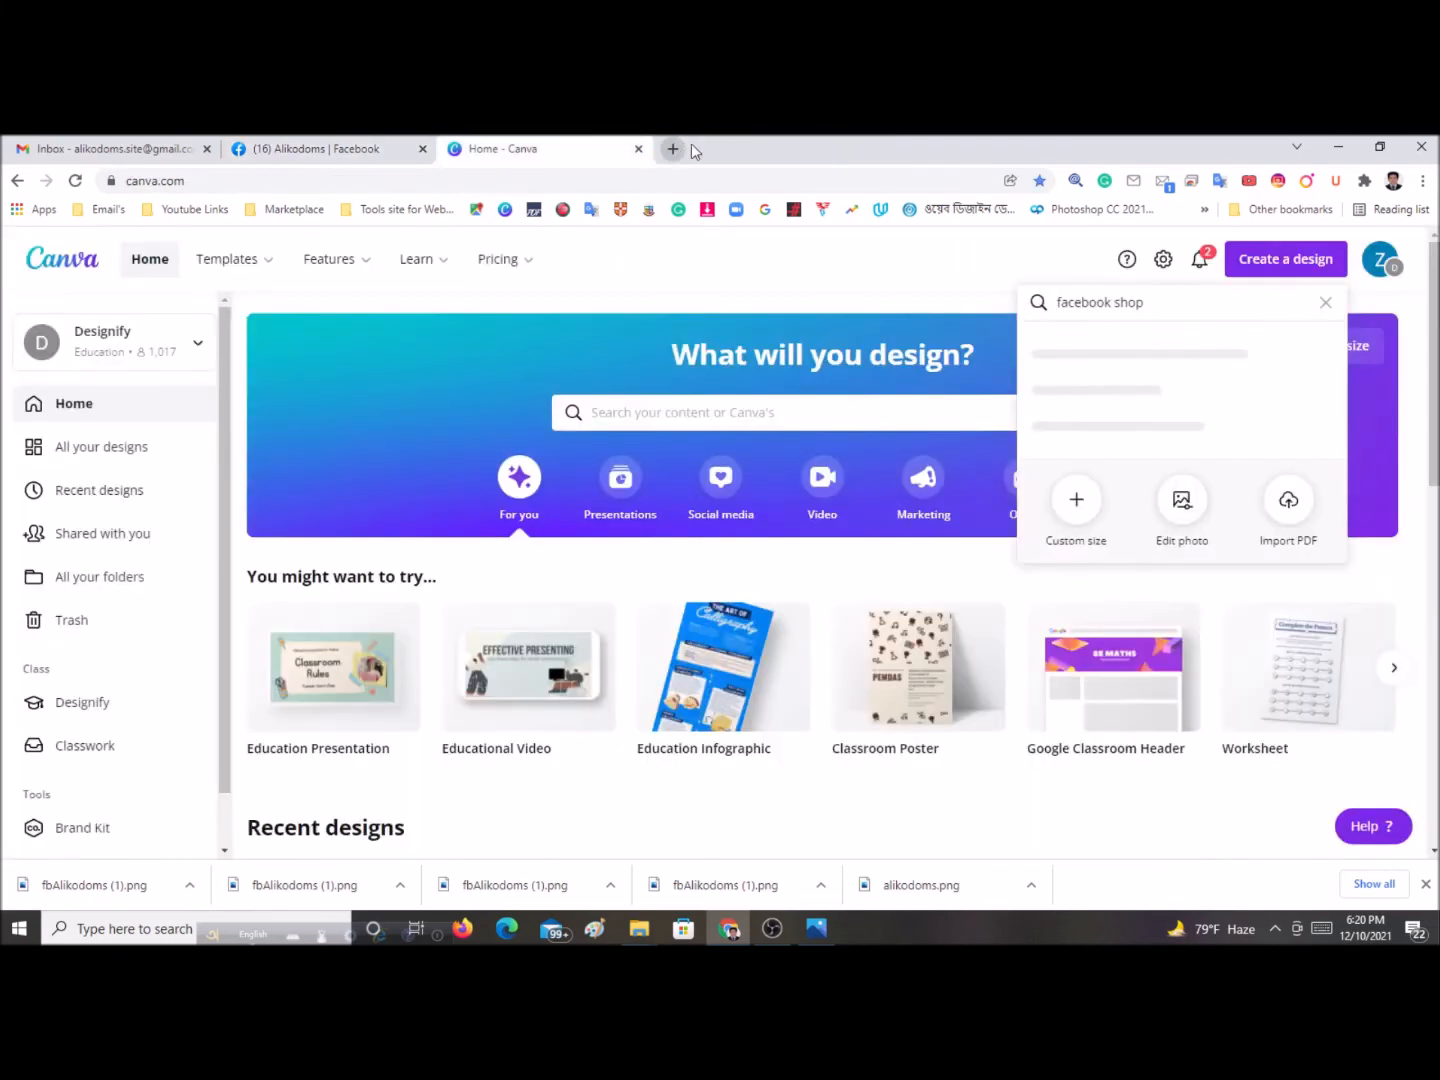
pyautogui.click(639, 149)
# Scroll through the Alikodoms Page to review the new cover and profile picture
pyautogui.scroll(5, 634, 515)
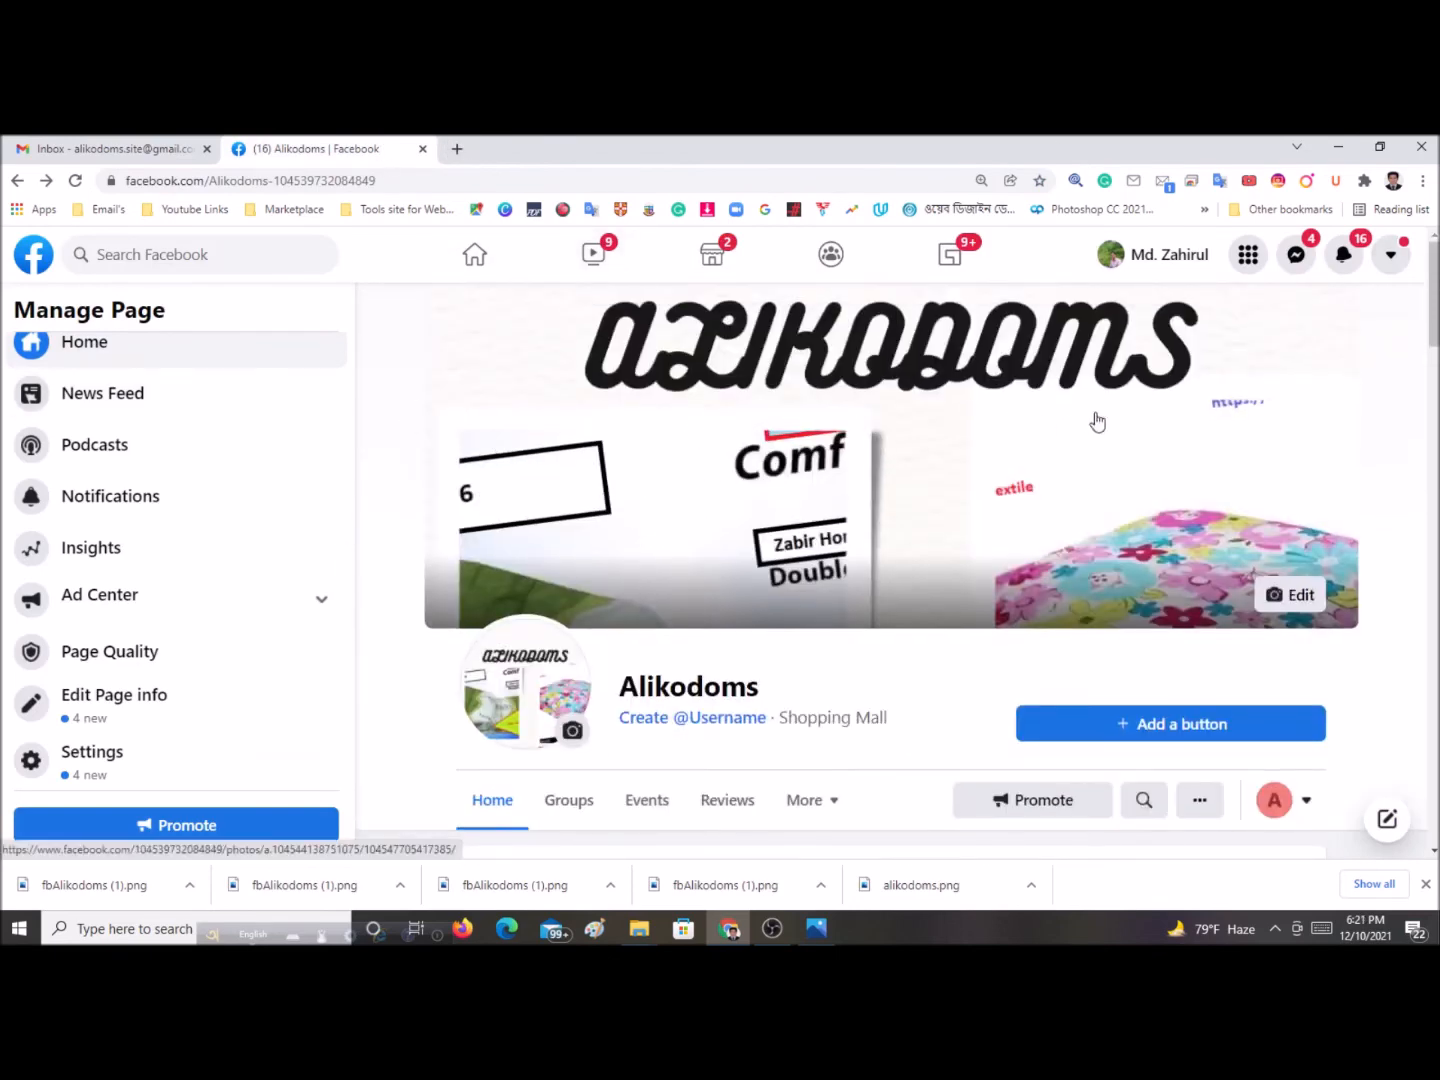
pyautogui.scroll(-10, 835, 698)
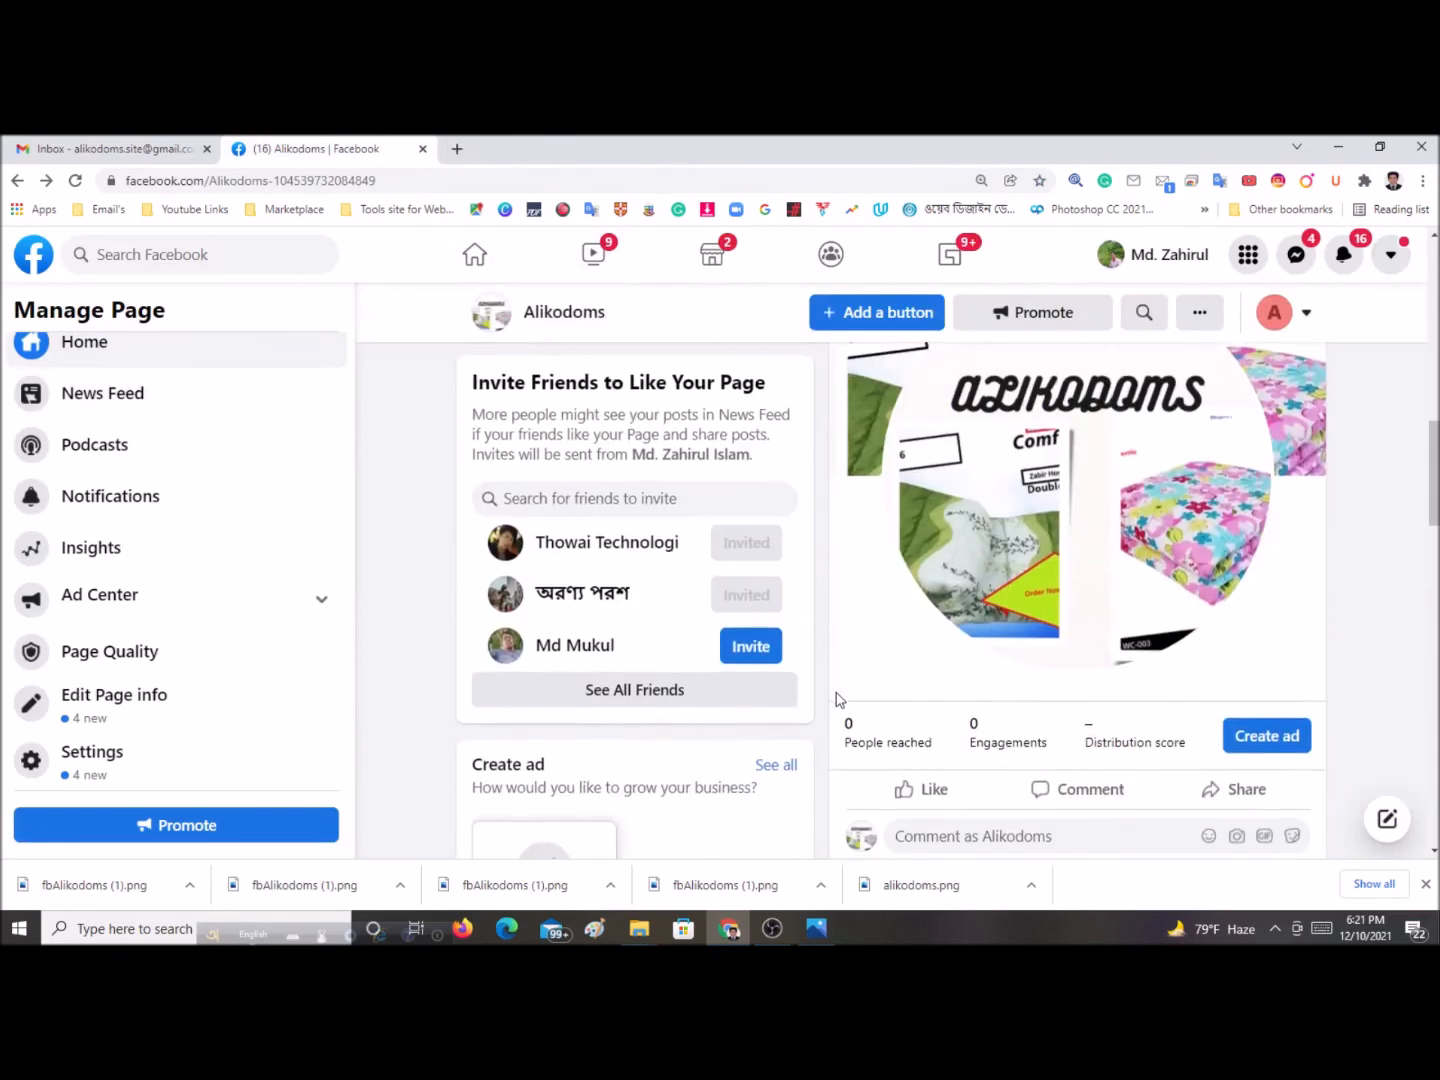
pyautogui.scroll(10, 836, 700)
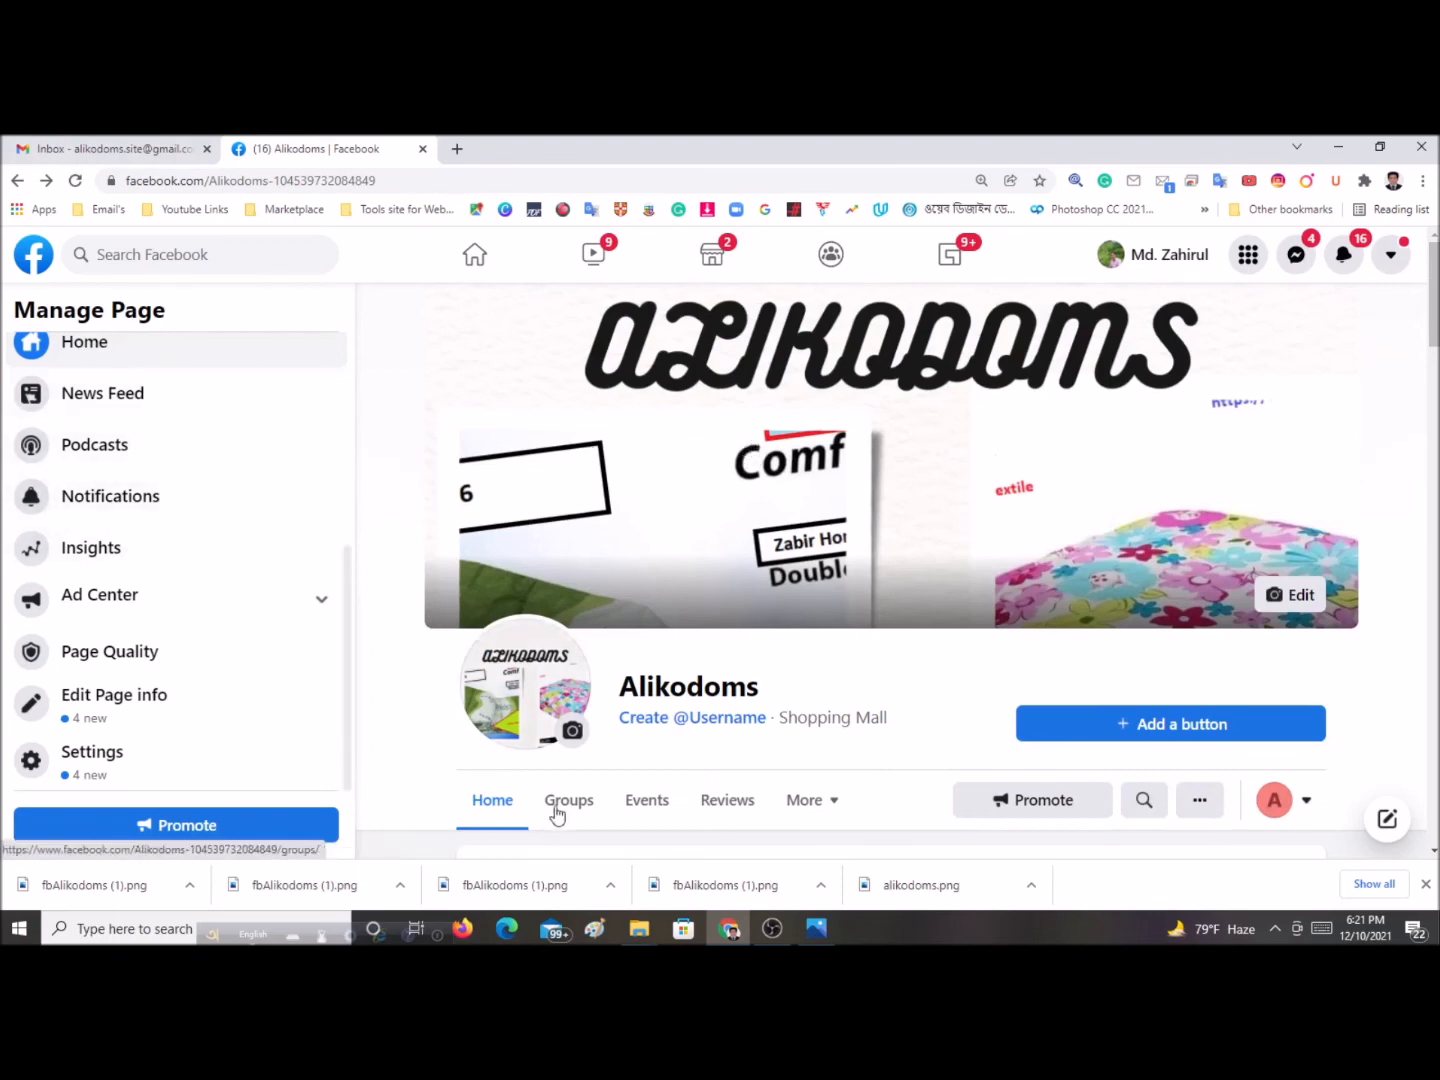
pyautogui.click(772, 928)
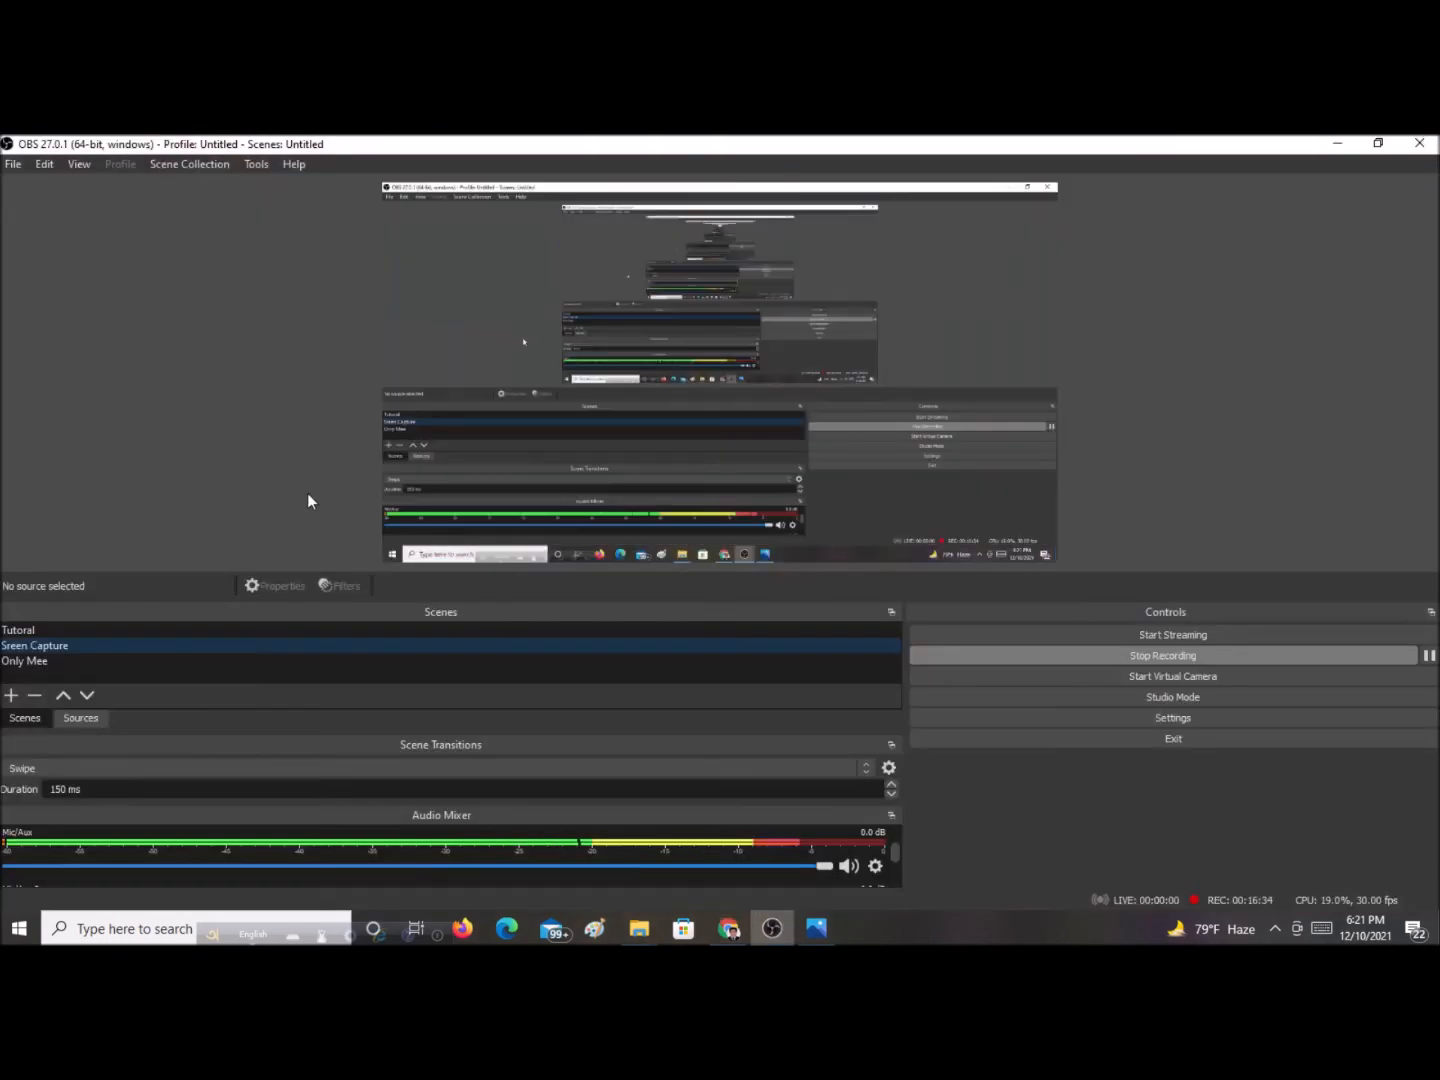
pyautogui.click(42, 662)
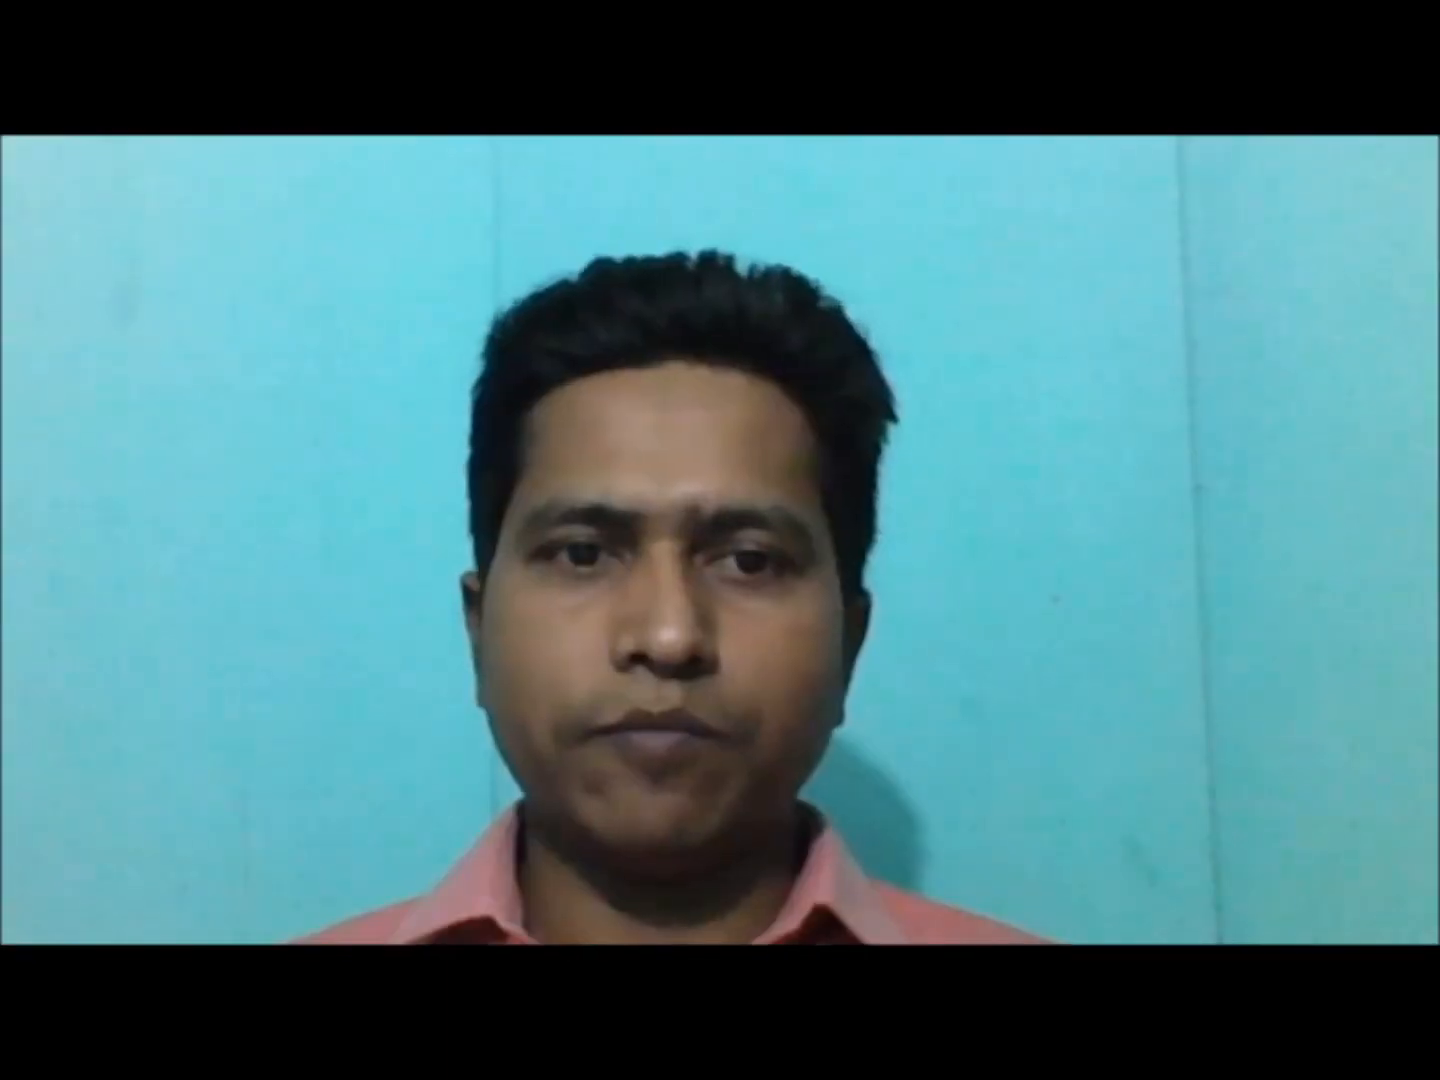